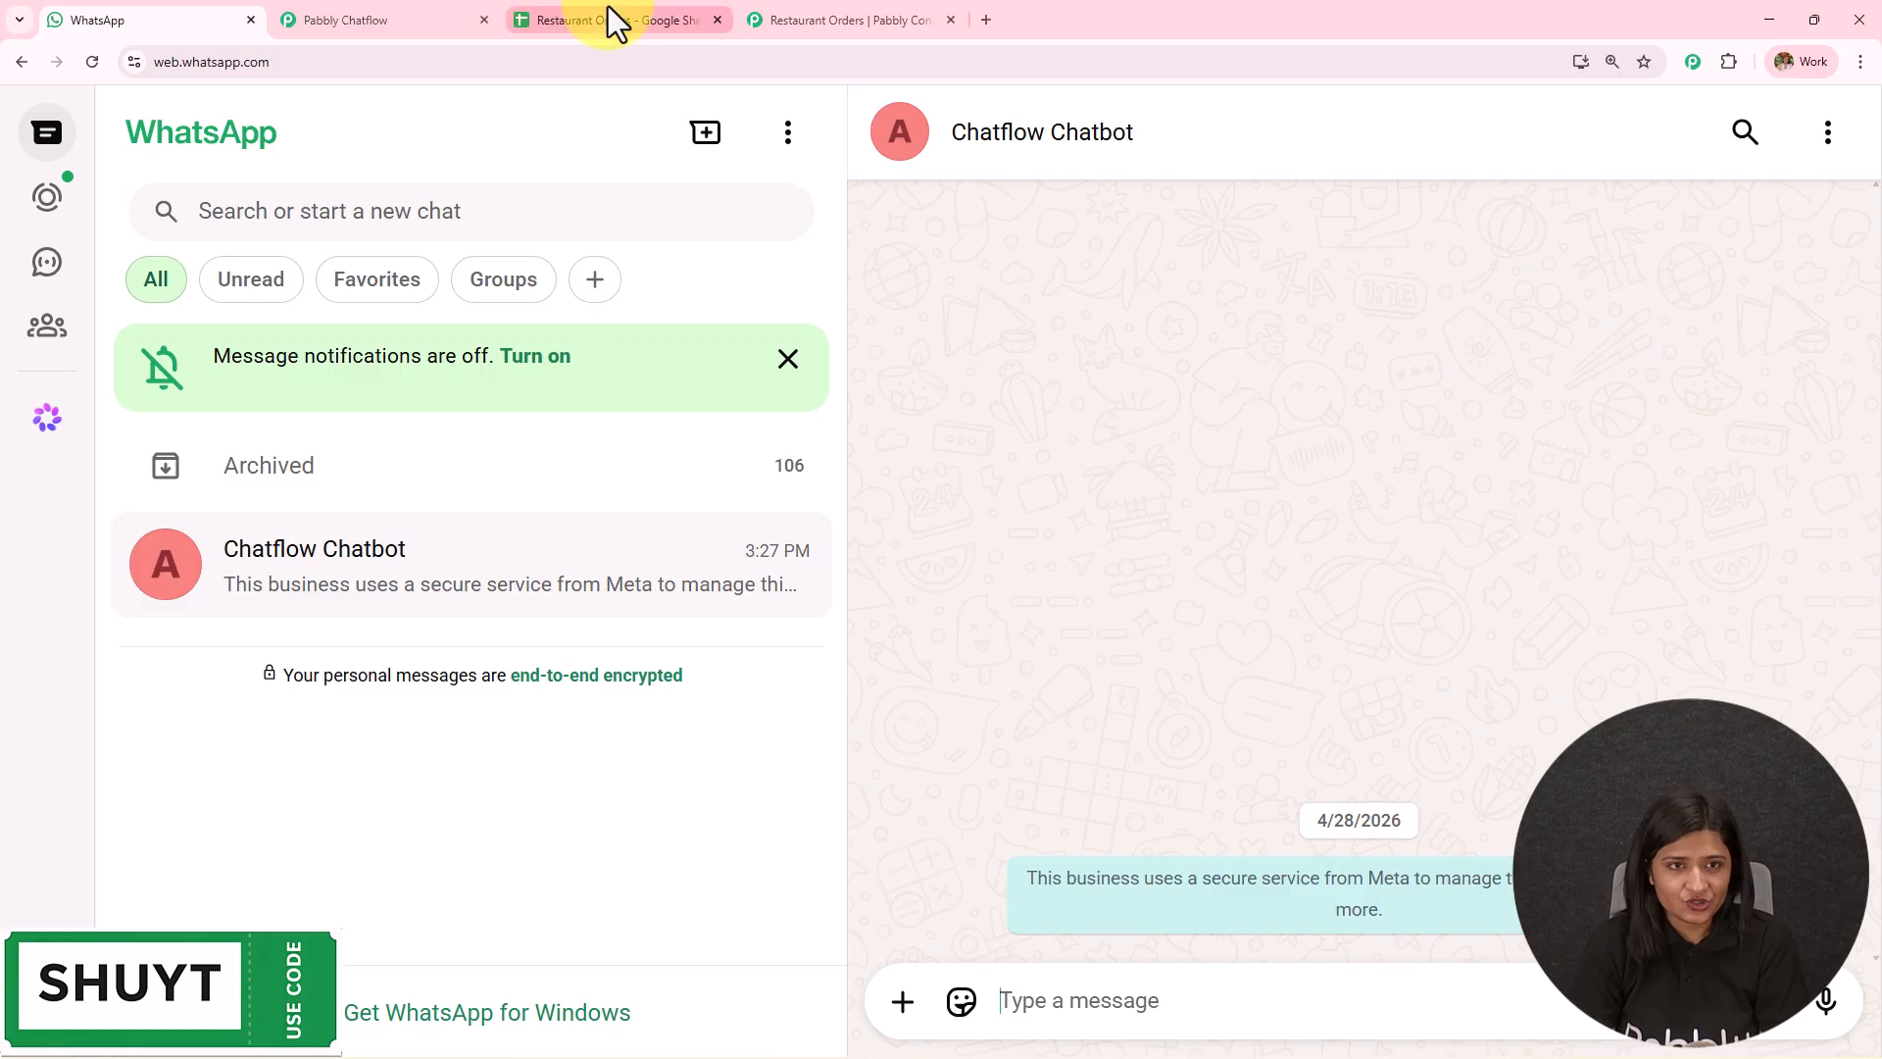
Check the Restaurant Orders spreadsheet, return to WhatsApp and send "Hey" to the Chatflow Chatbot.
left_click(1275, 505)
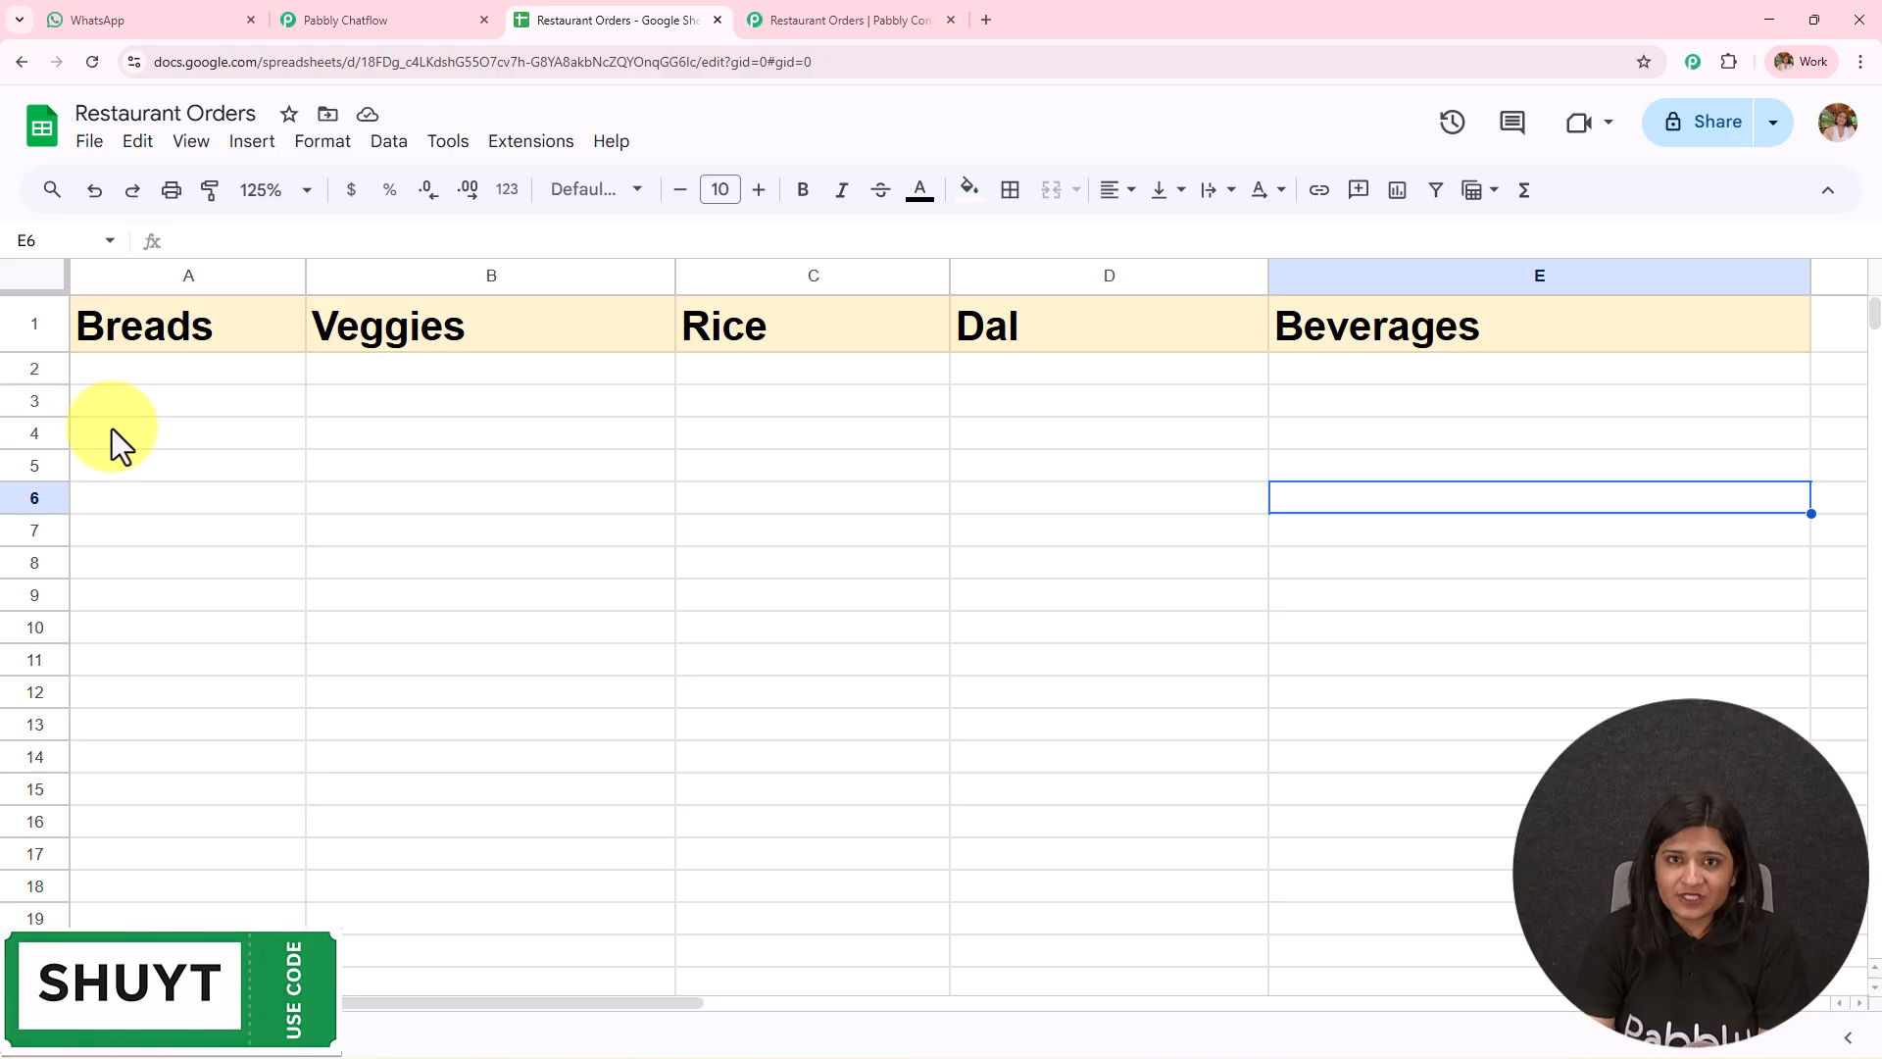
left_click(156, 13)
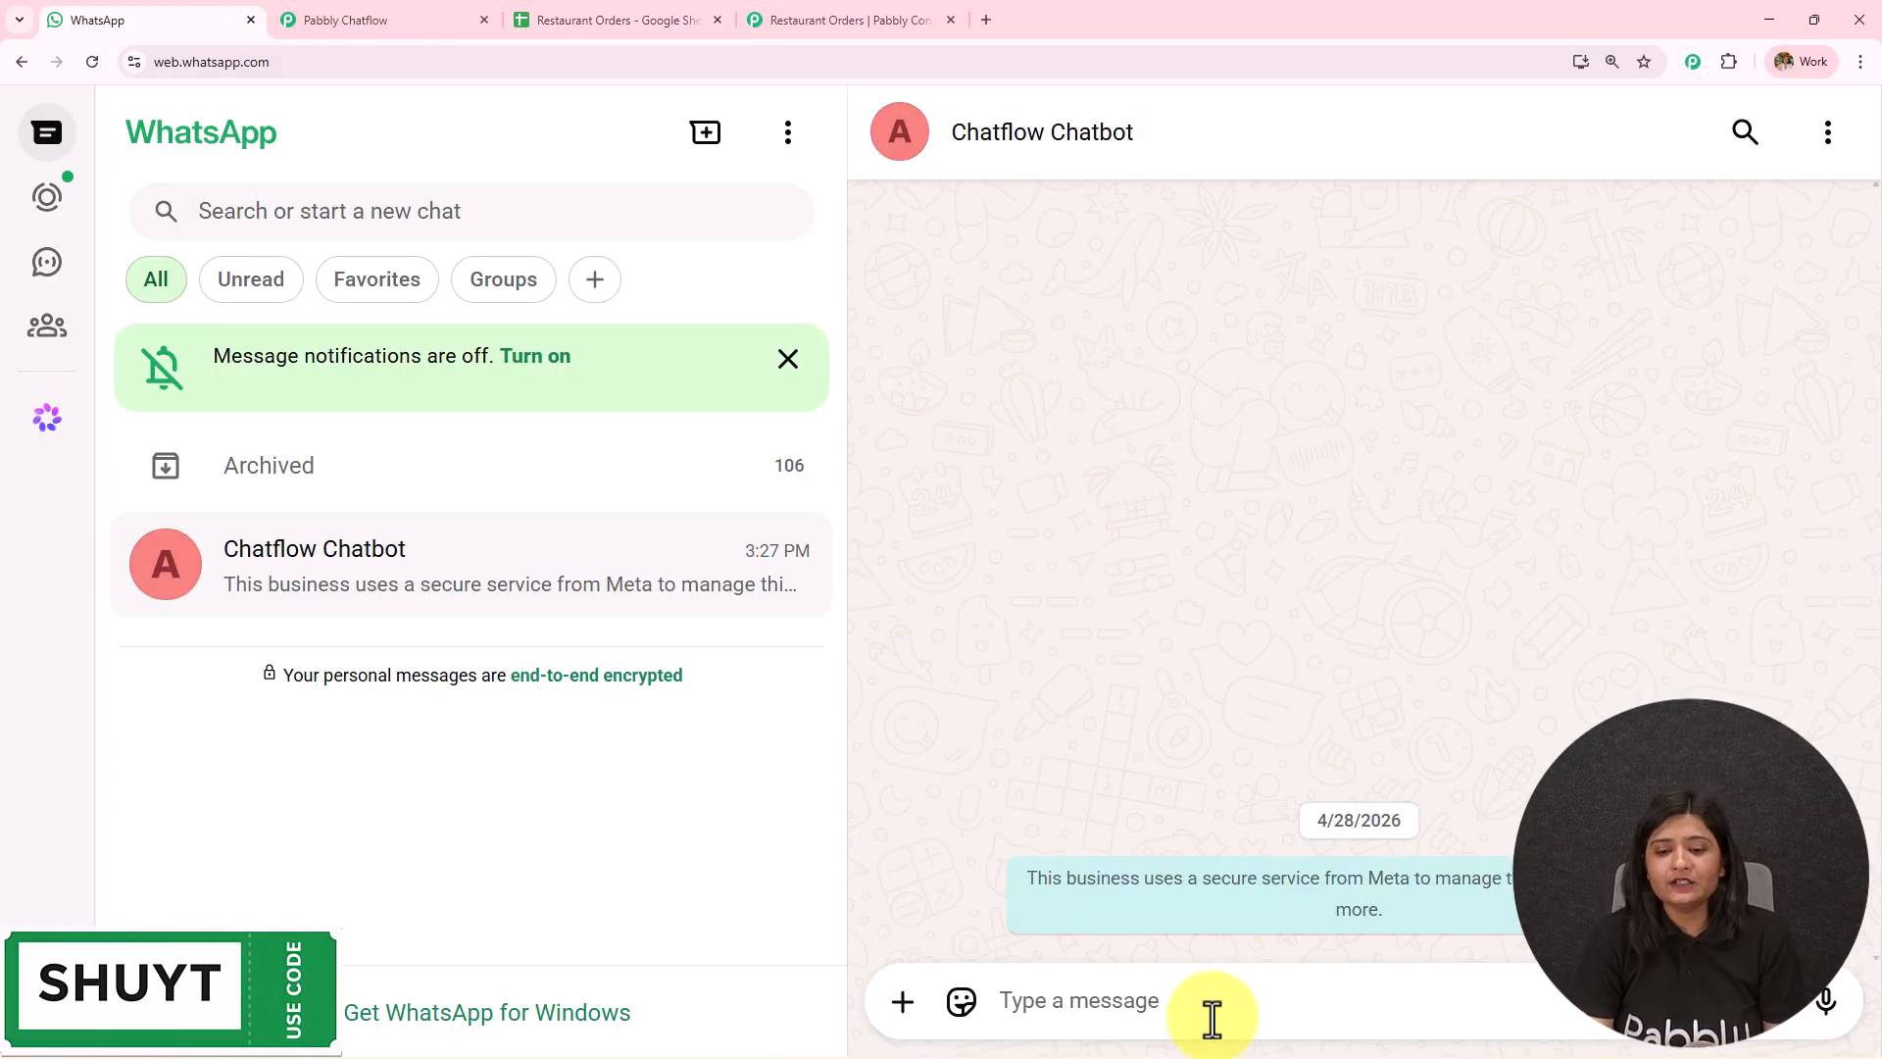
type("Hey")
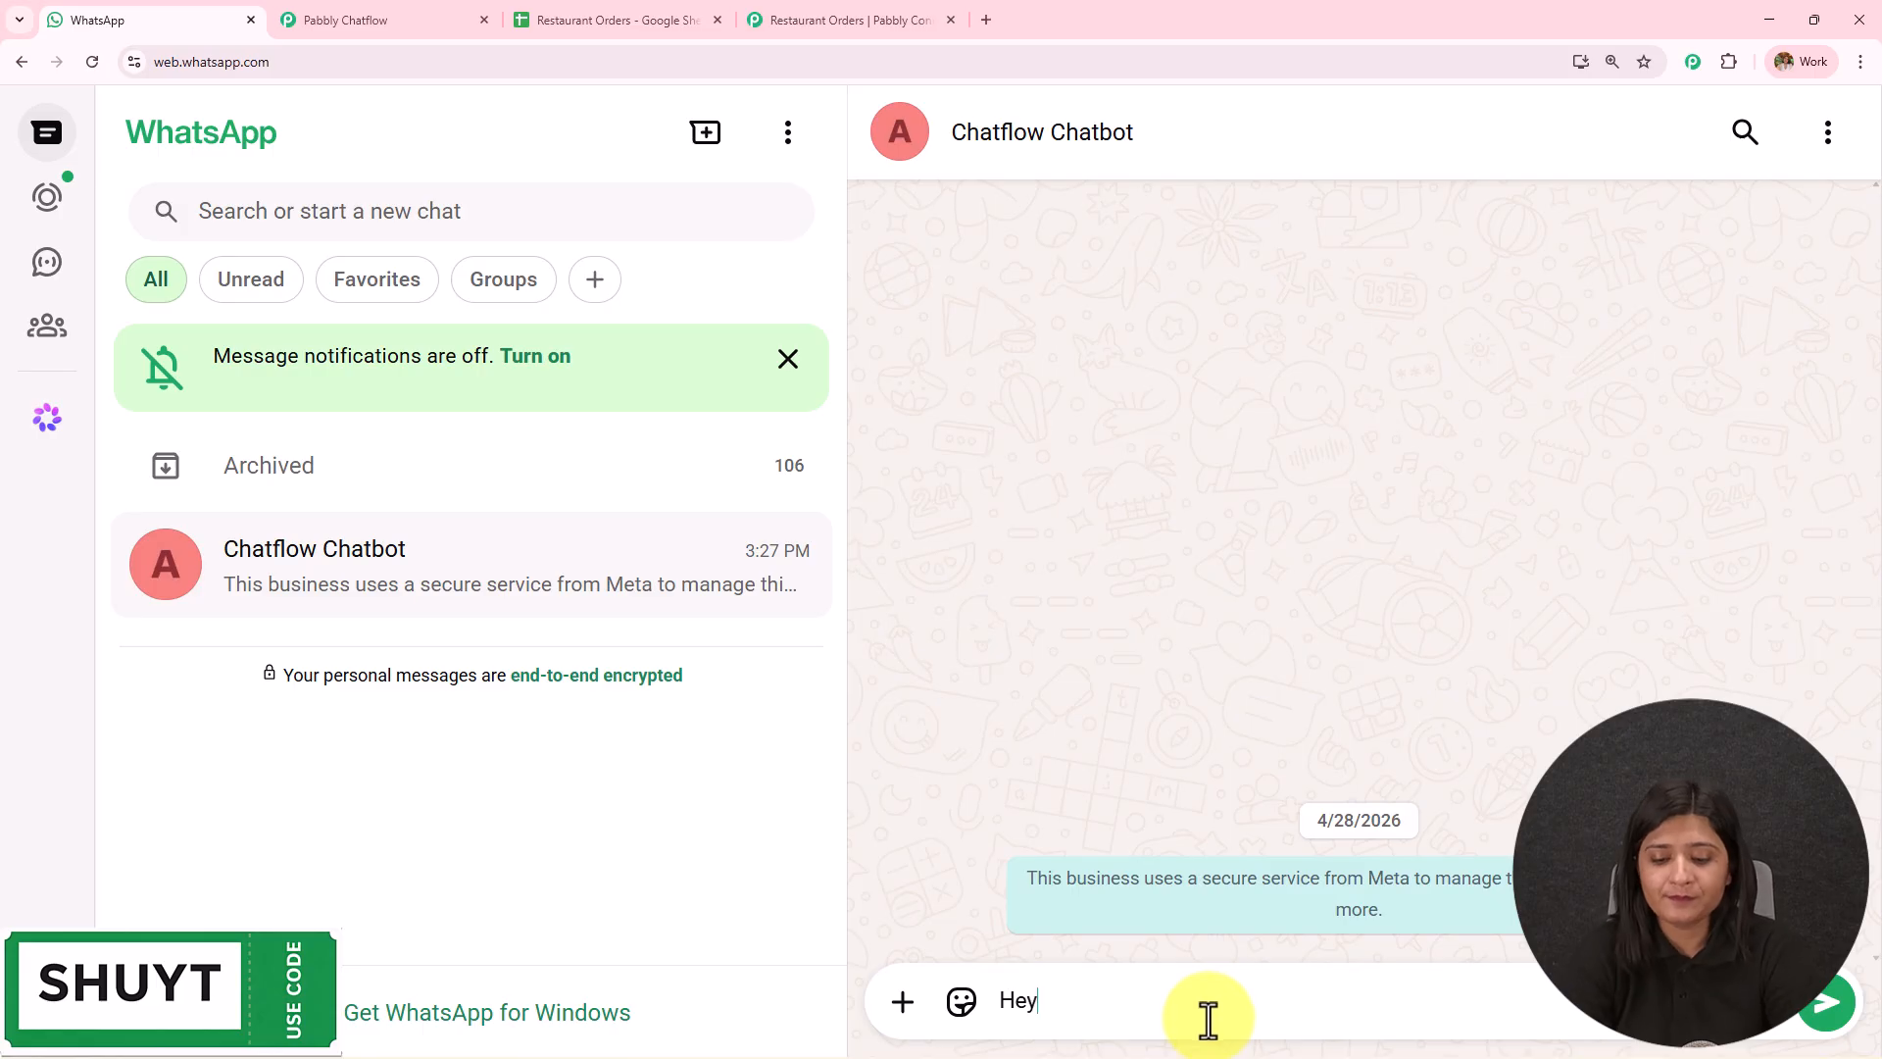
key("Return")
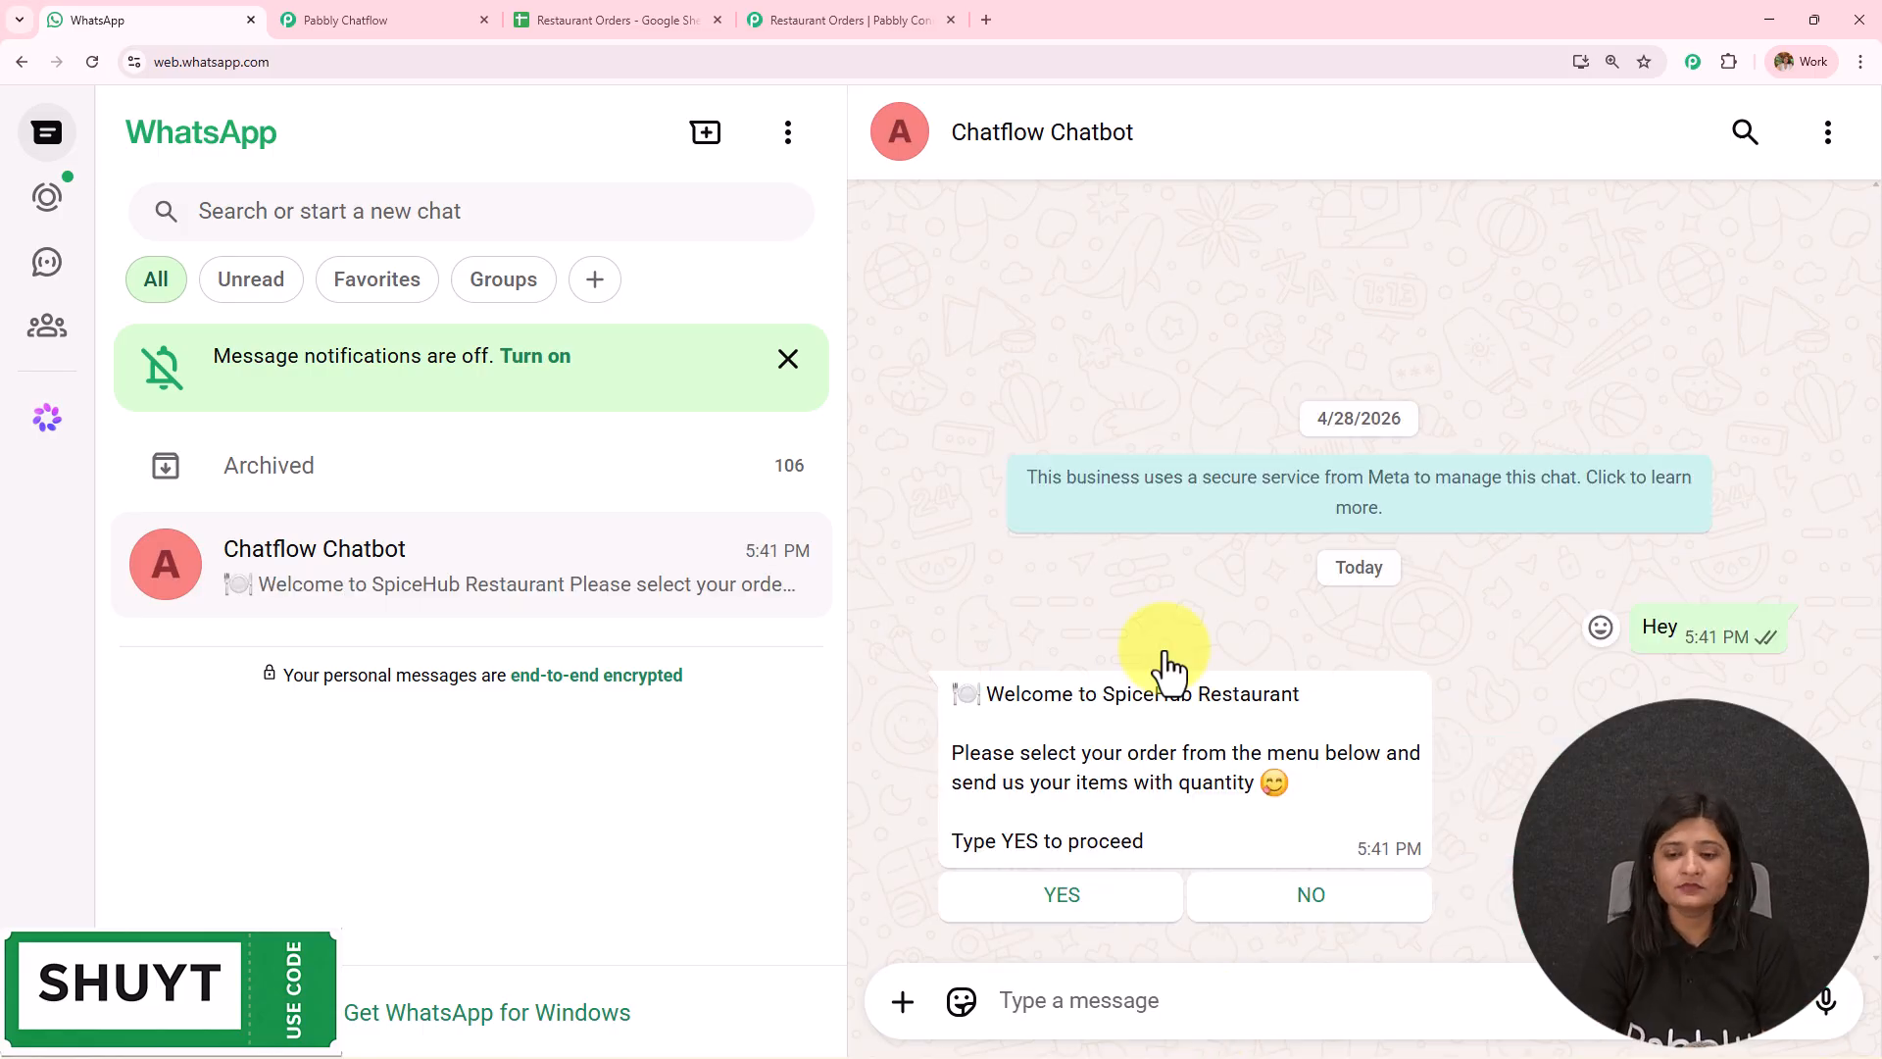
Read through the SpiceHub Restaurant welcome message and reply YES to proceed with the order.
left_click_drag(988, 693, 1301, 718)
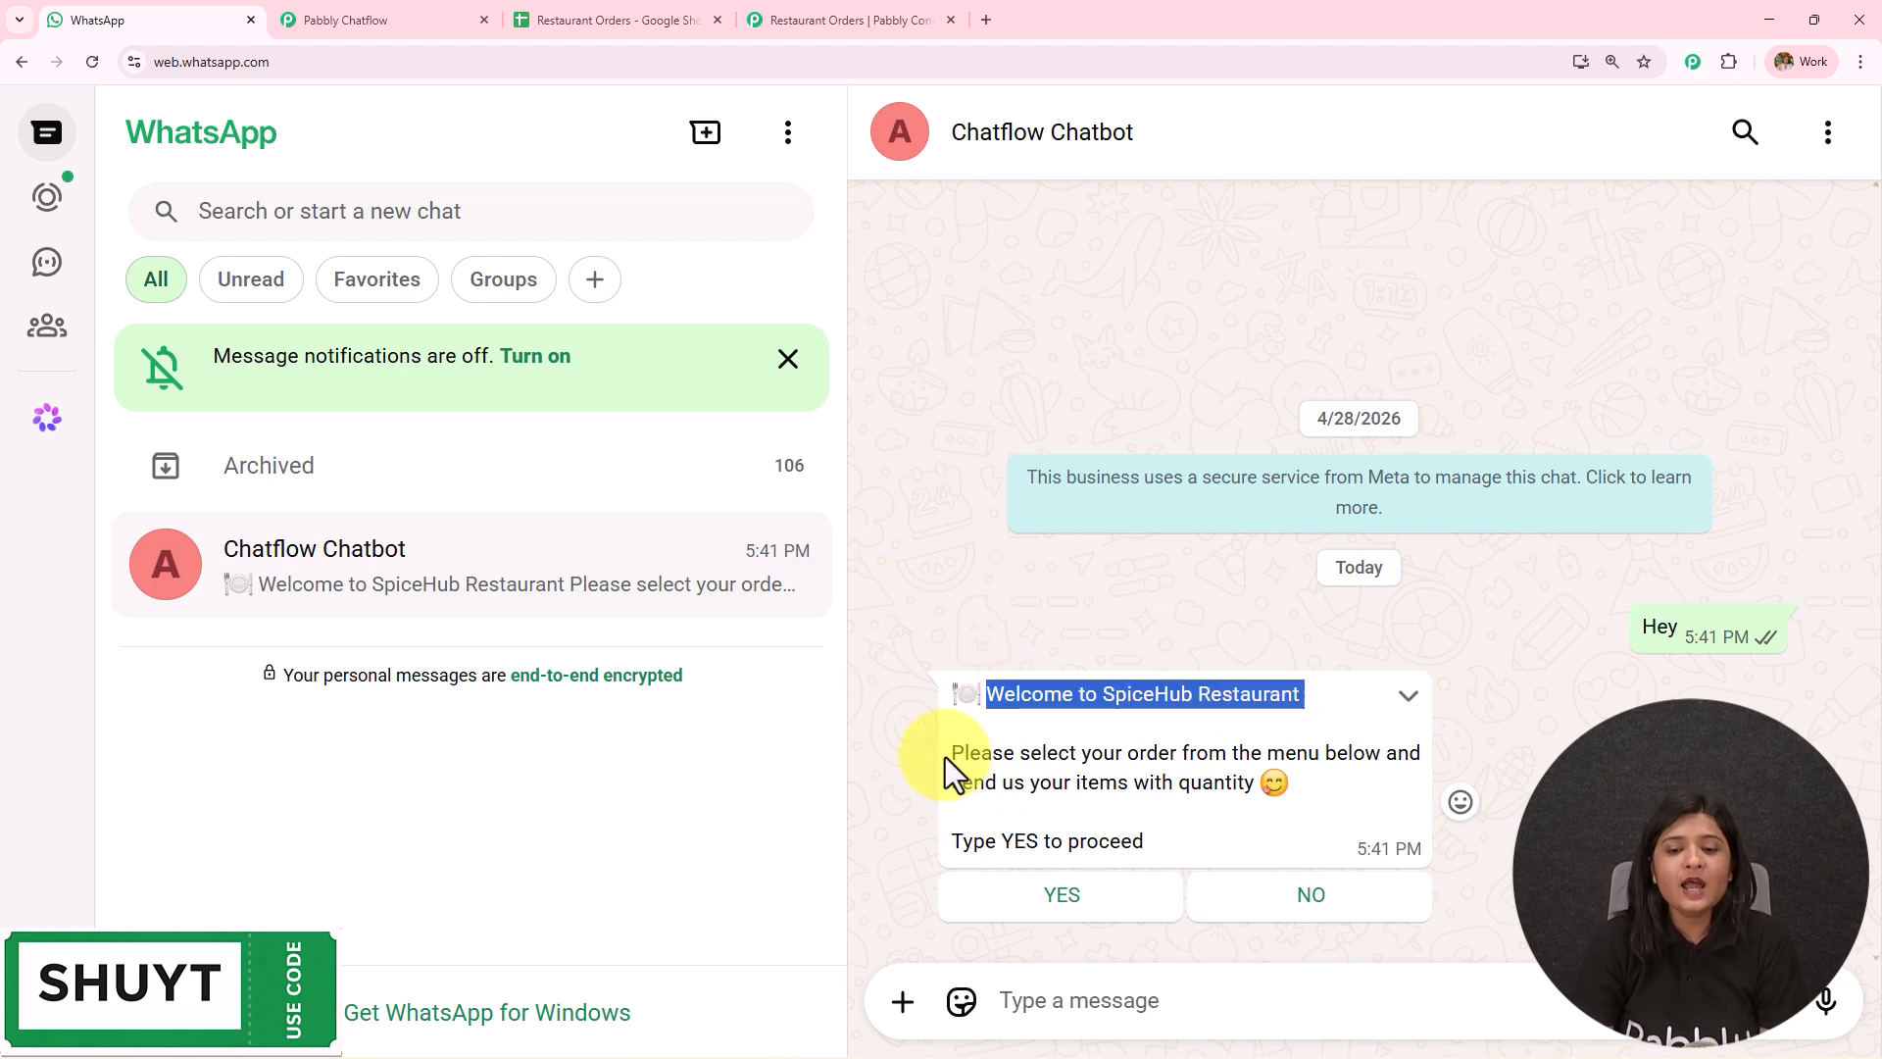
left_click_drag(951, 757, 1273, 779)
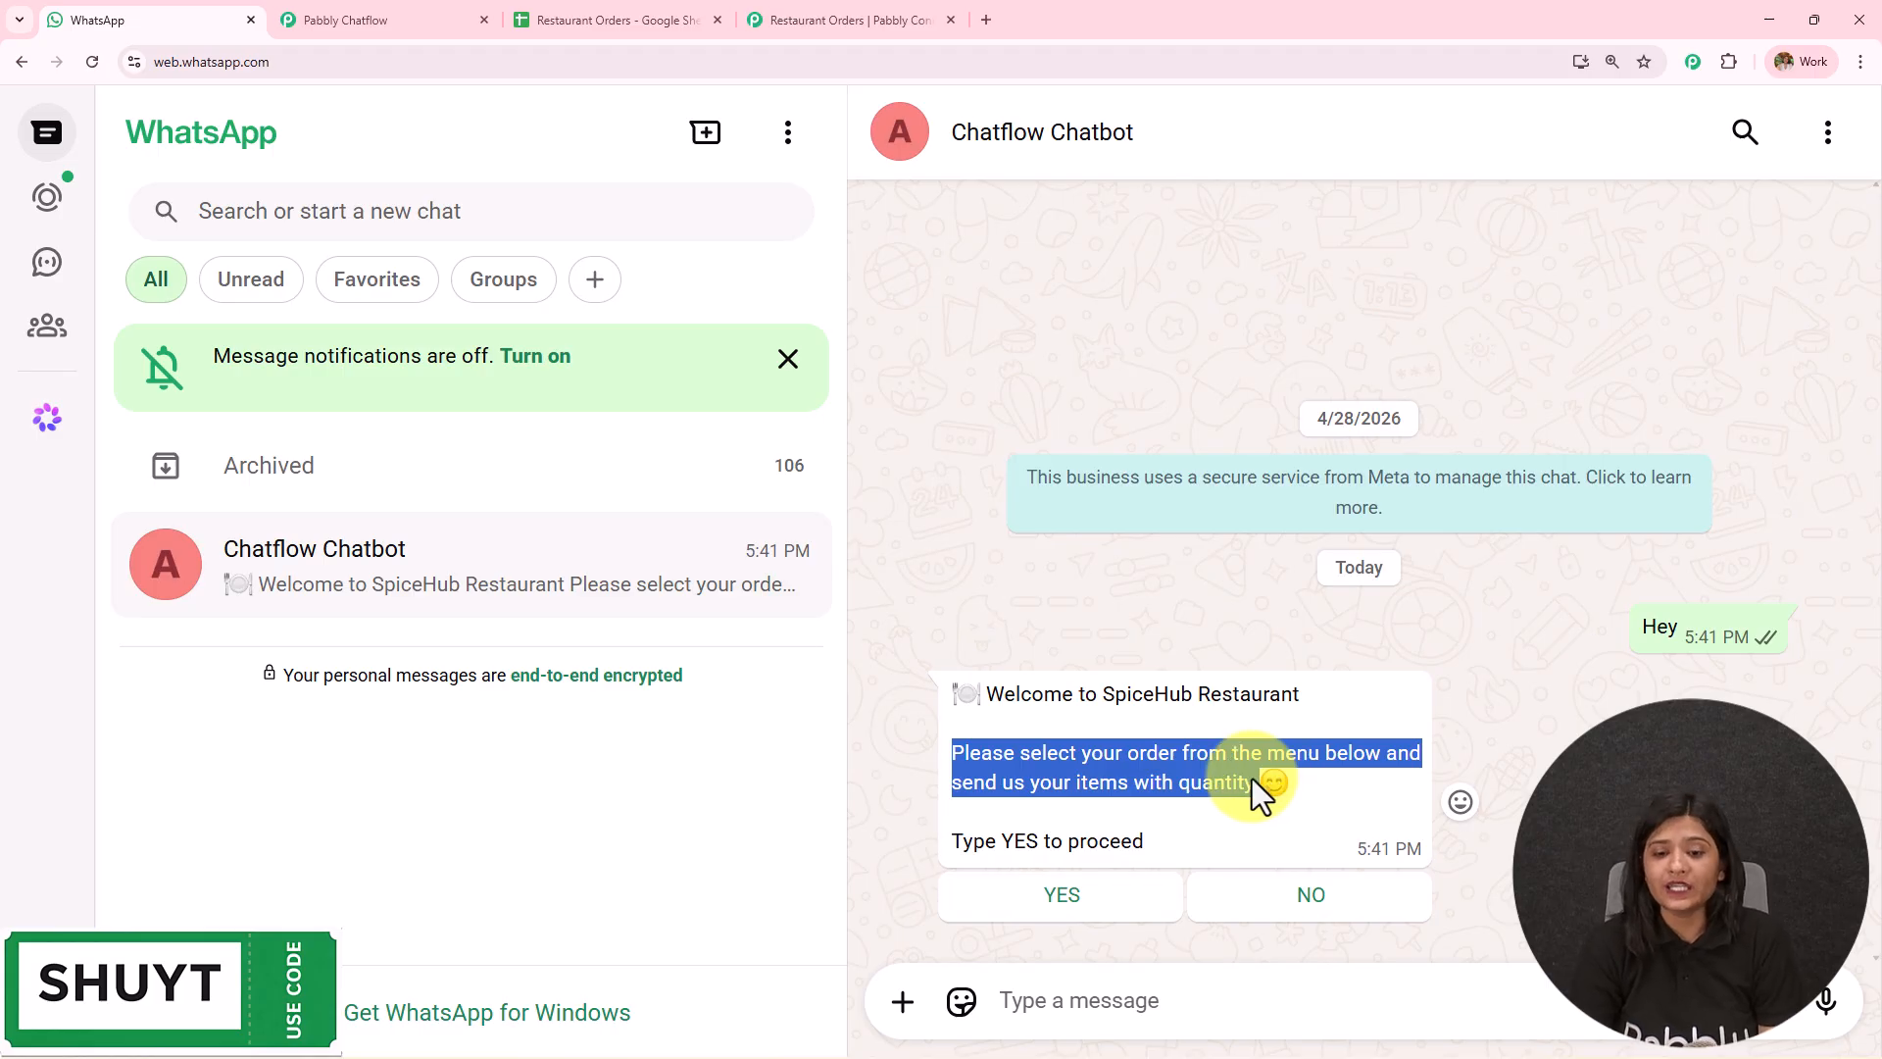
left_click_drag(950, 840, 1174, 841)
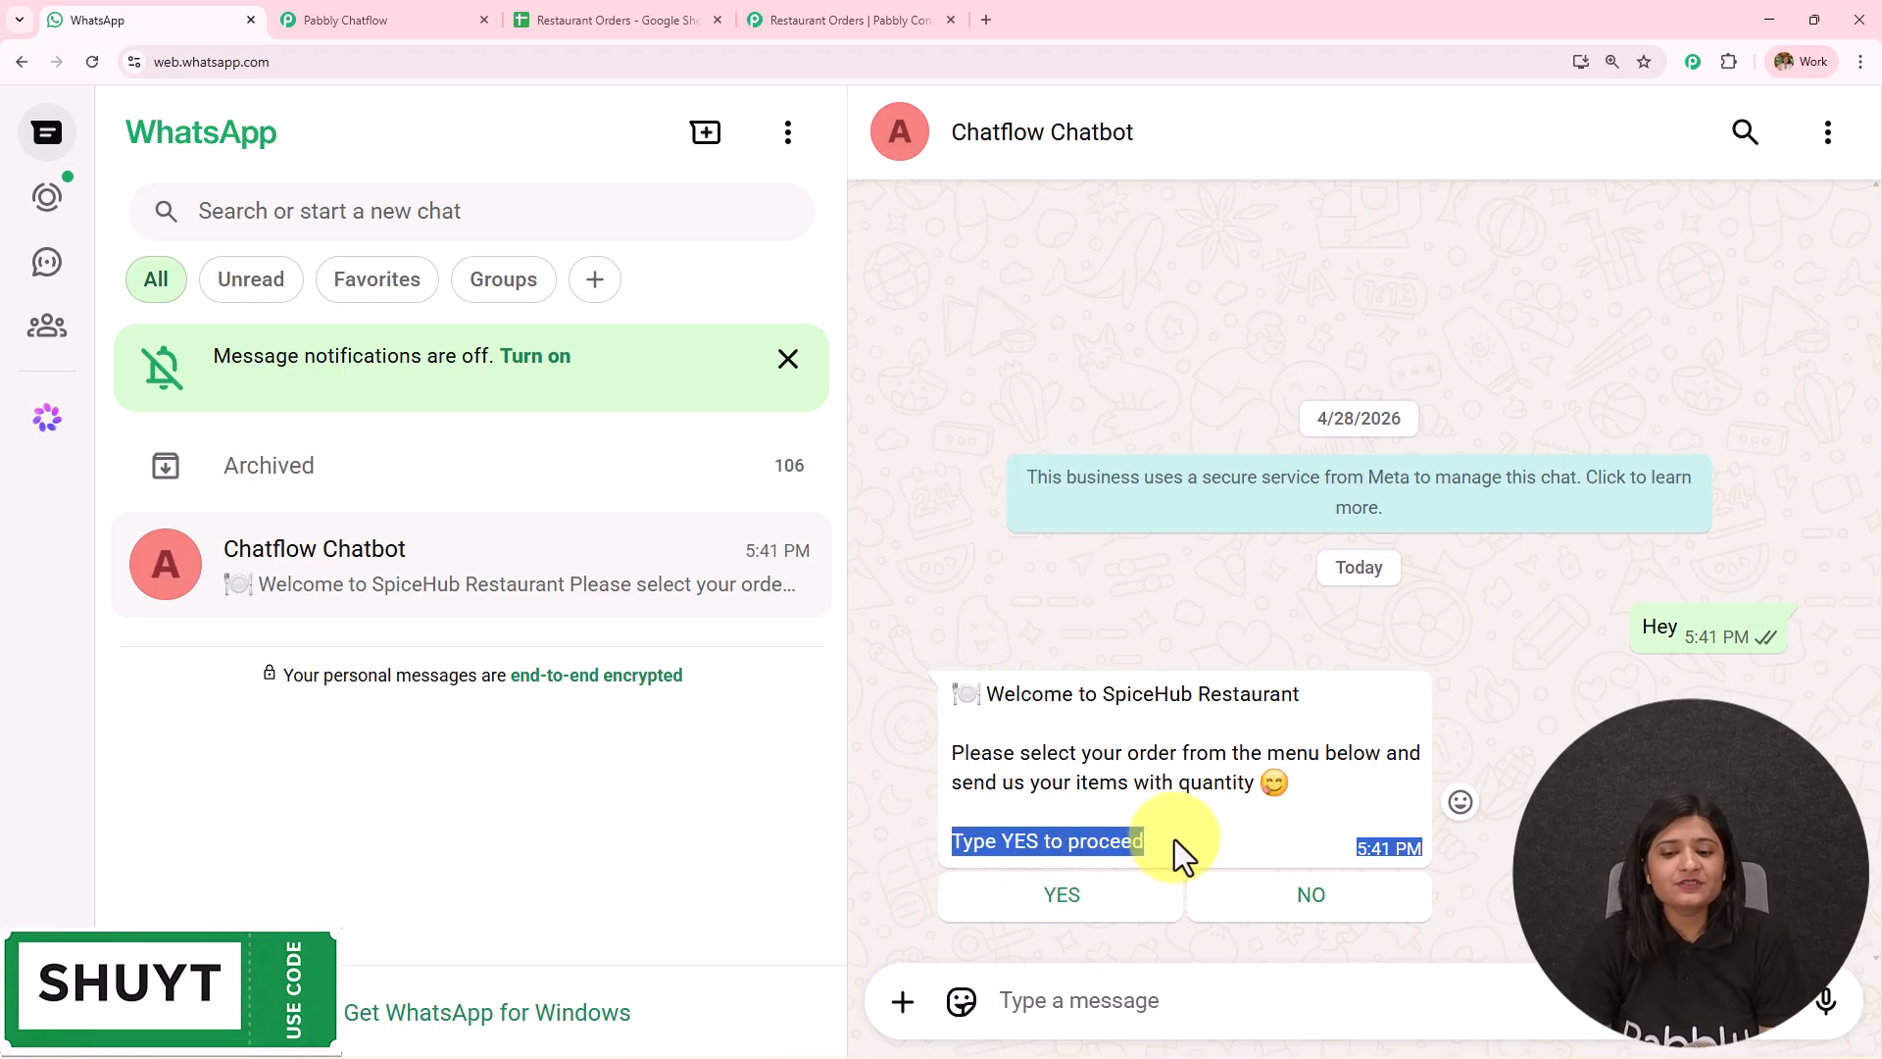
left_click(1137, 895)
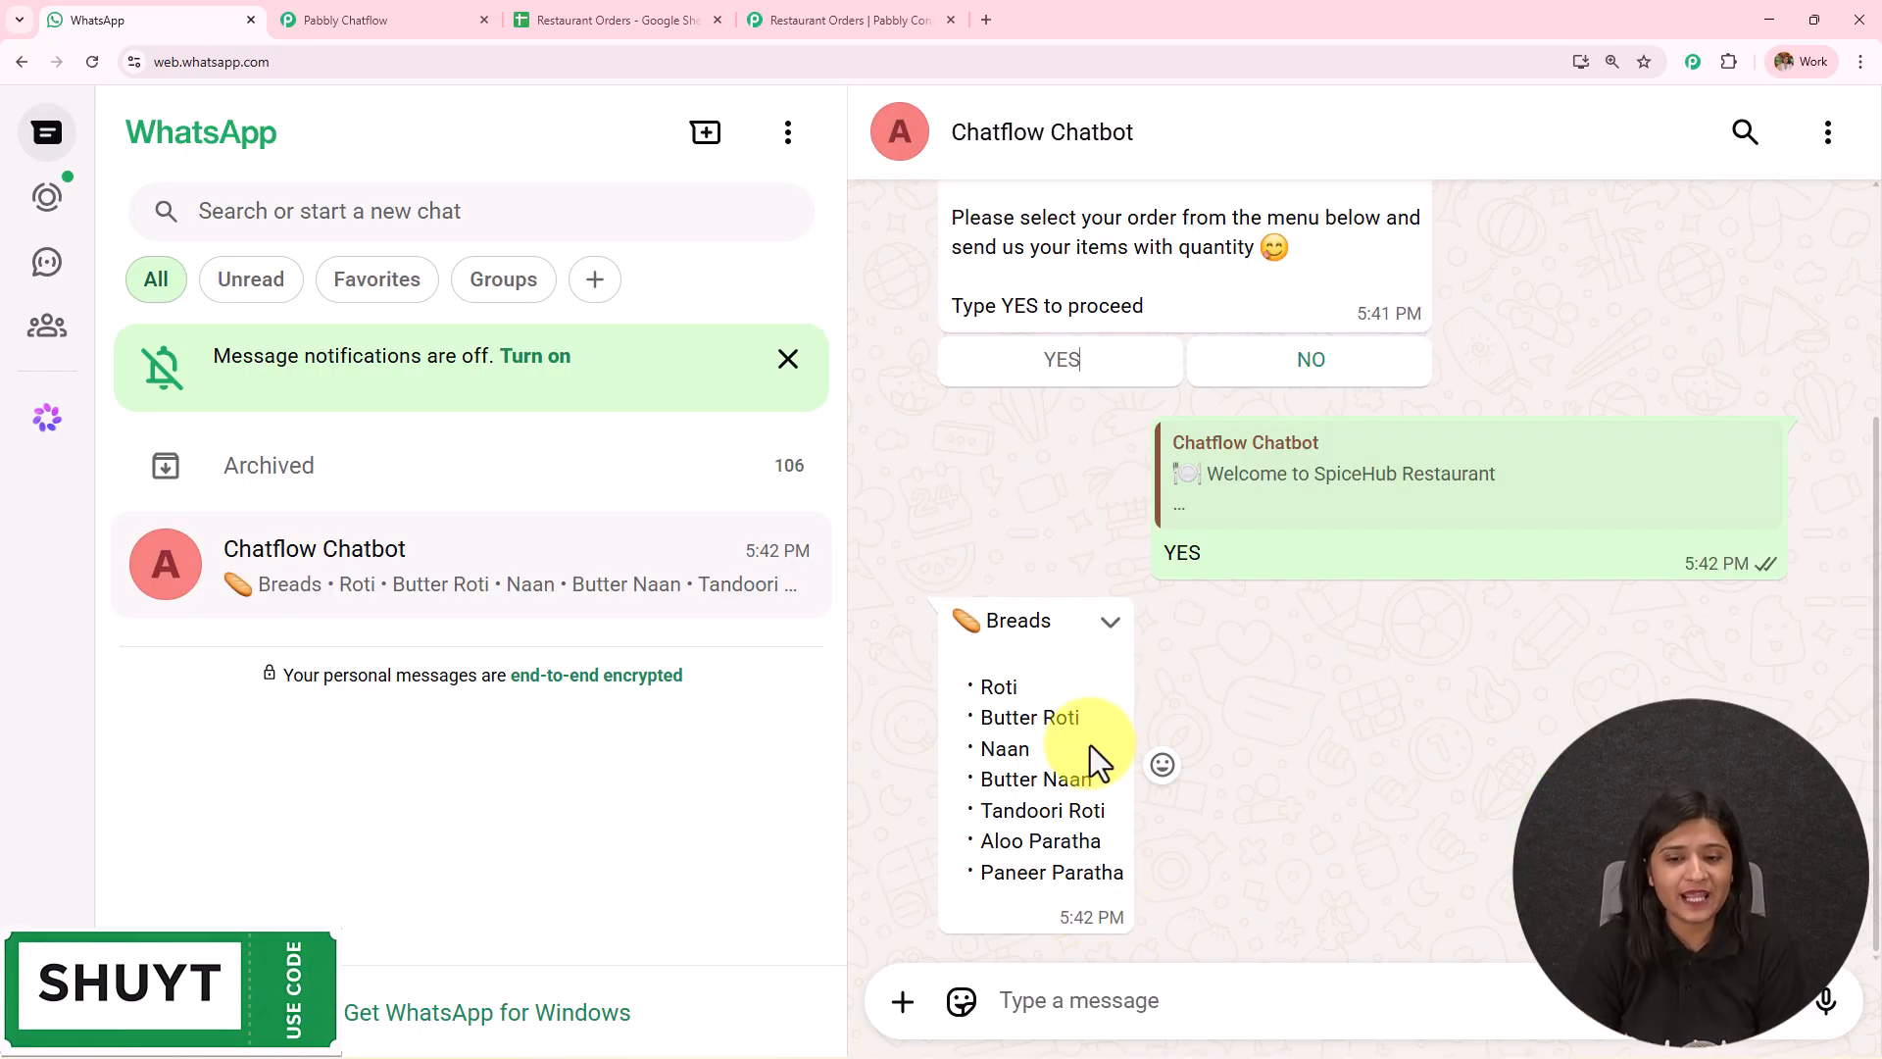
Copy Butter Roti from the chatbot's Breads list and send "4 Butter Roti" as the reply.
left_click_drag(981, 721, 1194, 719)
key("ctrl+c")
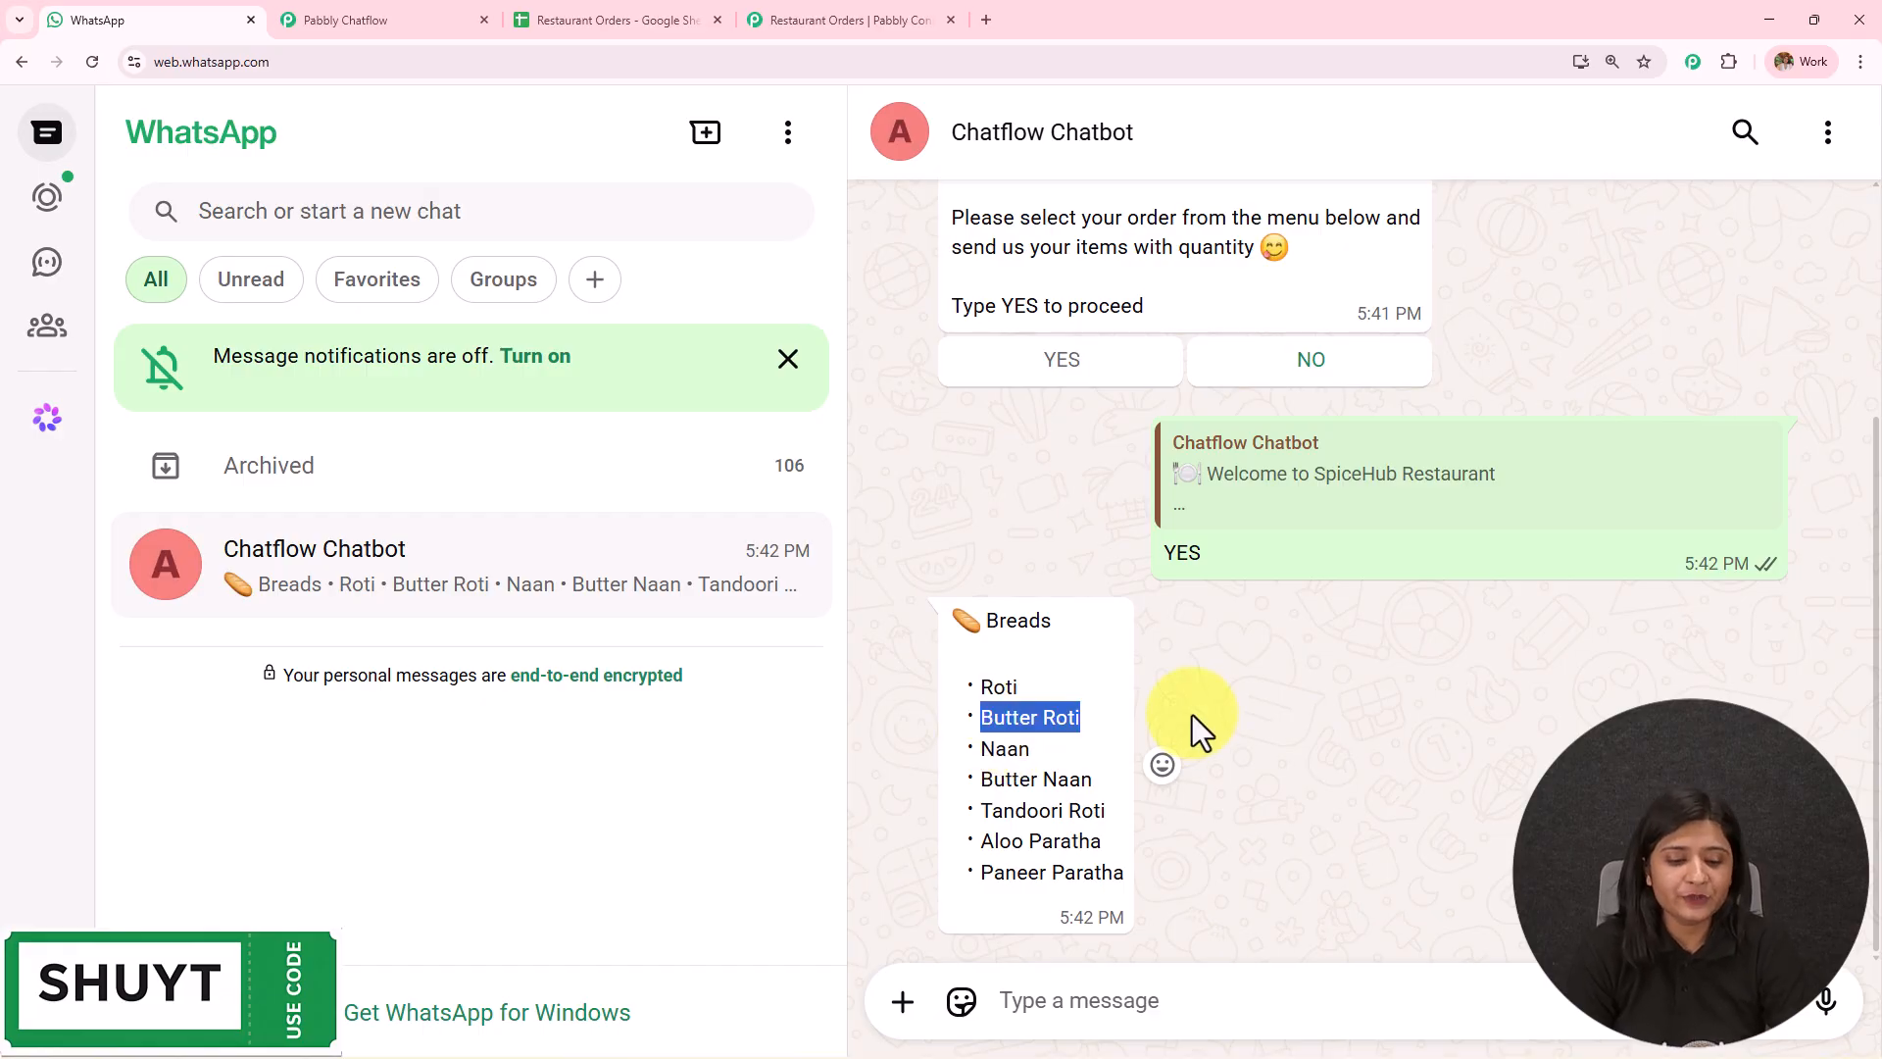
left_click(1141, 979)
key("ctrl+v")
type("4")
key("Return")
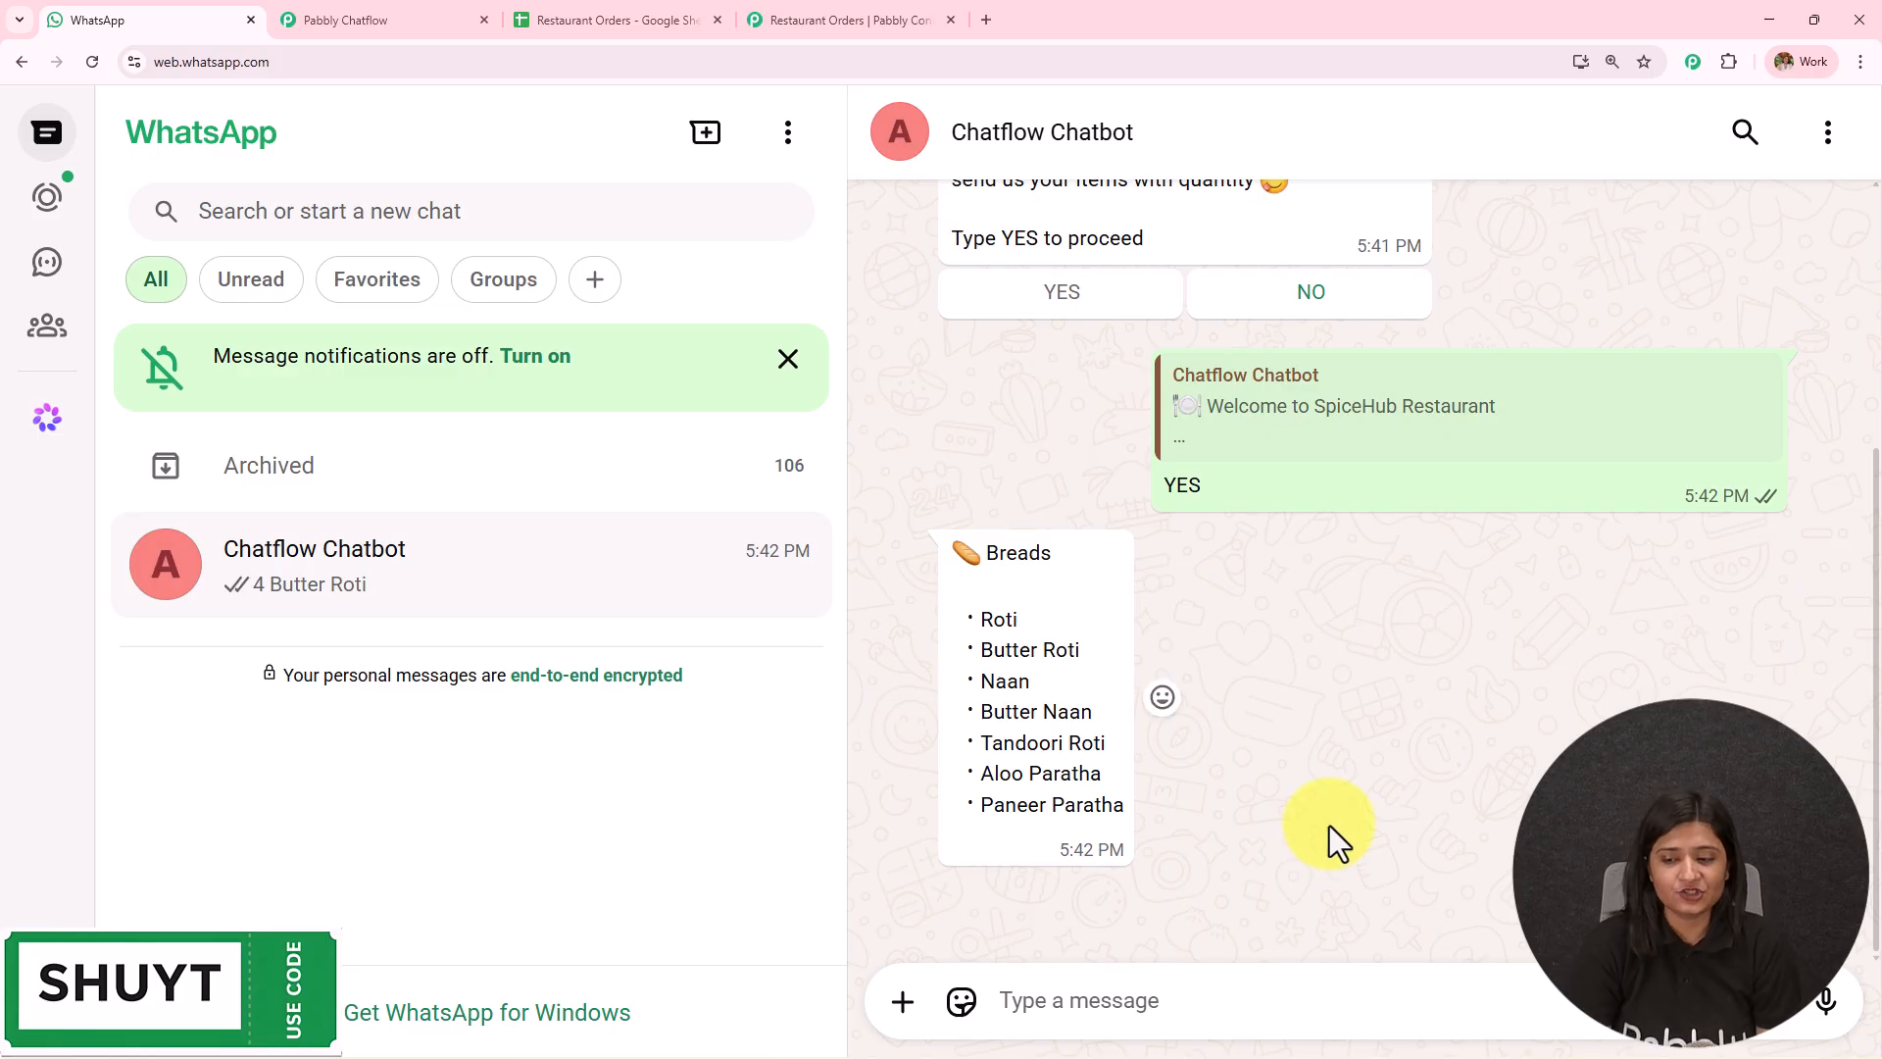
Copy Paneer Butter Masala from the Veggies & Curries list and send "1 Paneer Butter Masala" as the reply.
left_click_drag(981, 689, 1180, 686)
key("ctrl+c")
left_click(1008, 1032)
key("ctrl+v")
left_click(1006, 1031)
type("1")
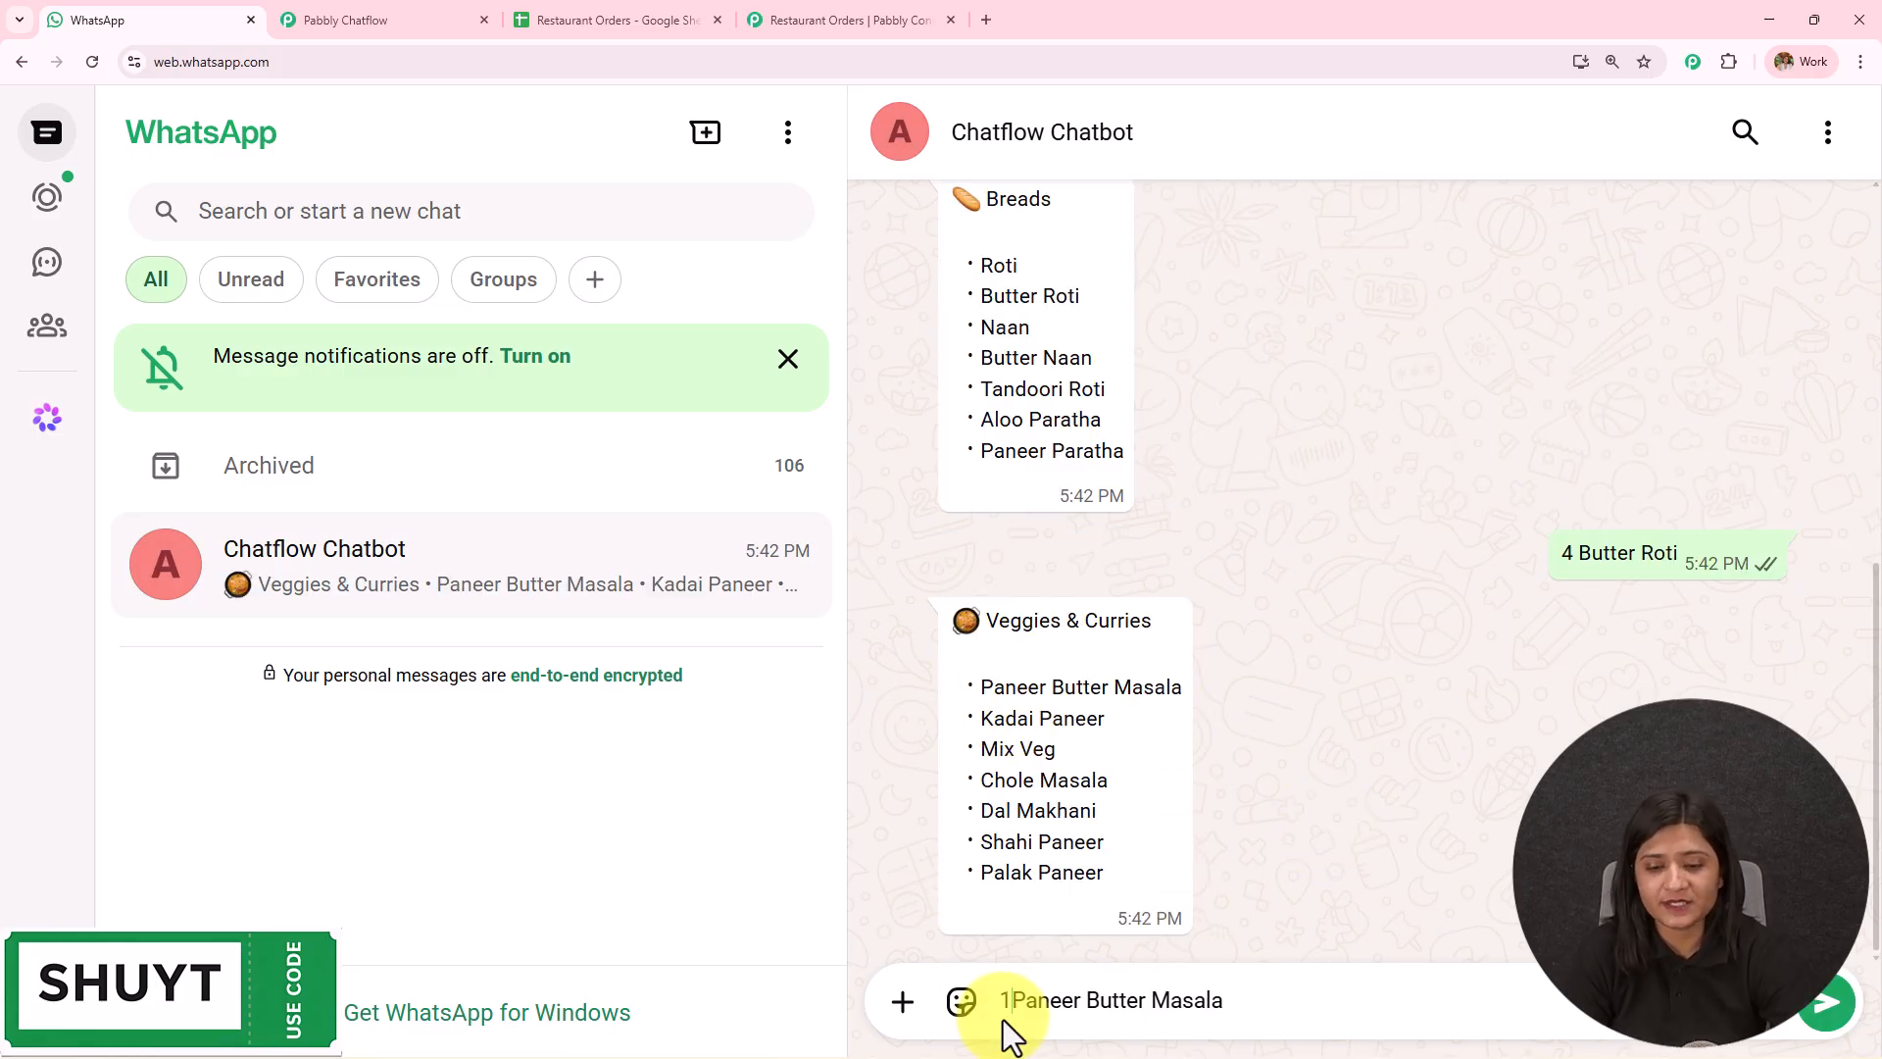
key("Return")
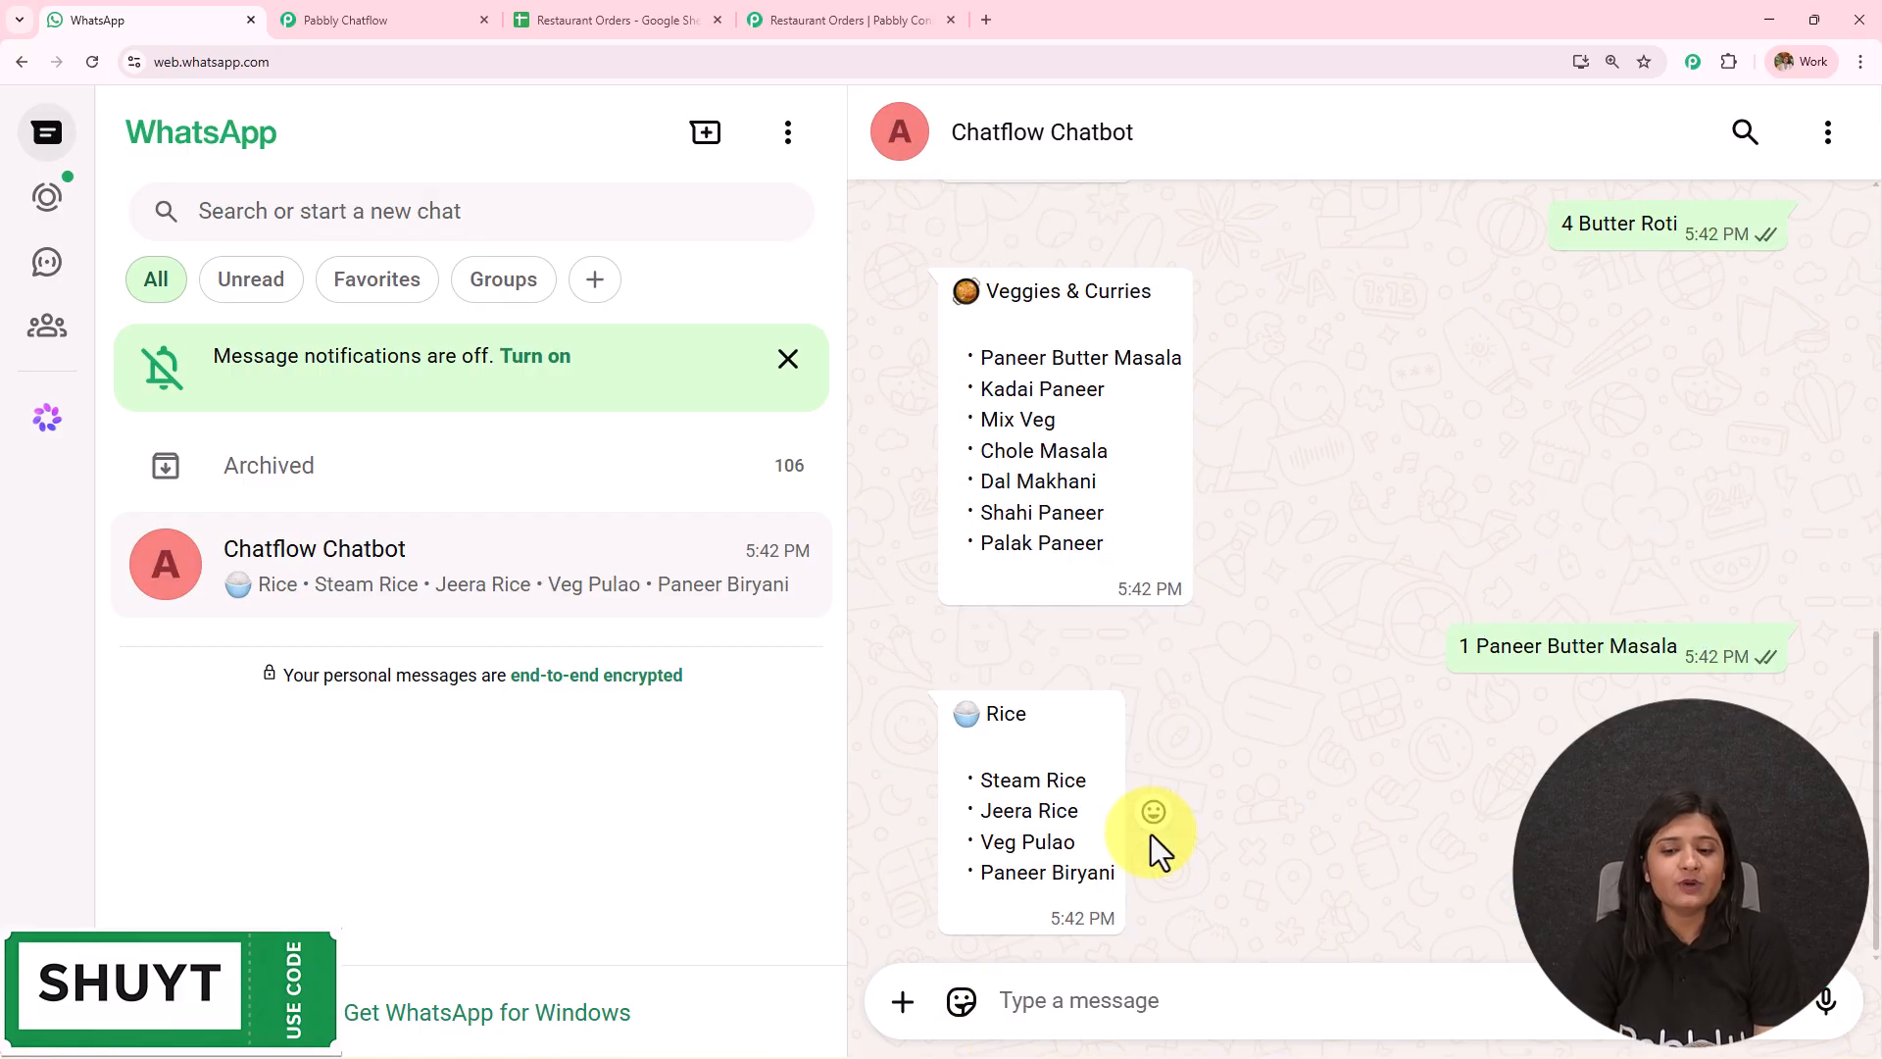
Copy Jeera Rice from the chatbot's Rice list and send "1 Jeera Rice" as the reply.
left_click_drag(977, 818, 1080, 820)
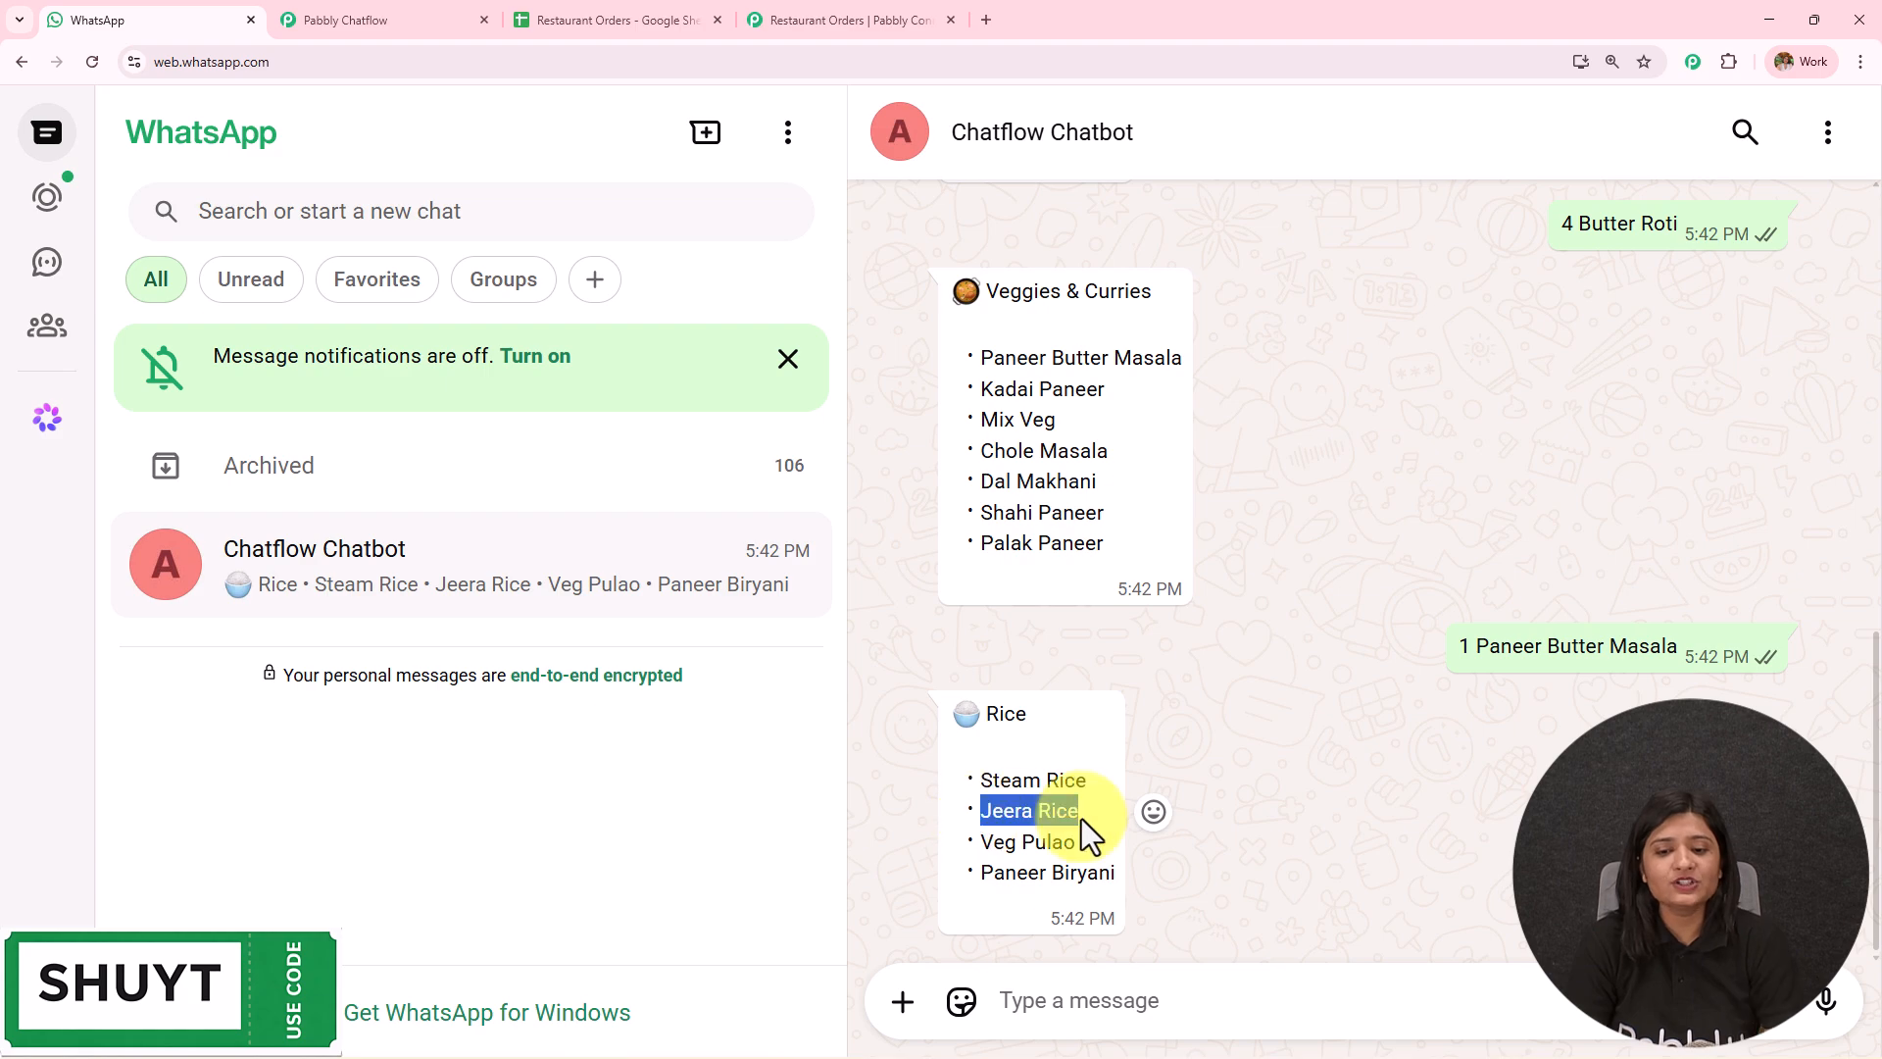
left_click(1110, 991)
key("ctrl+v")
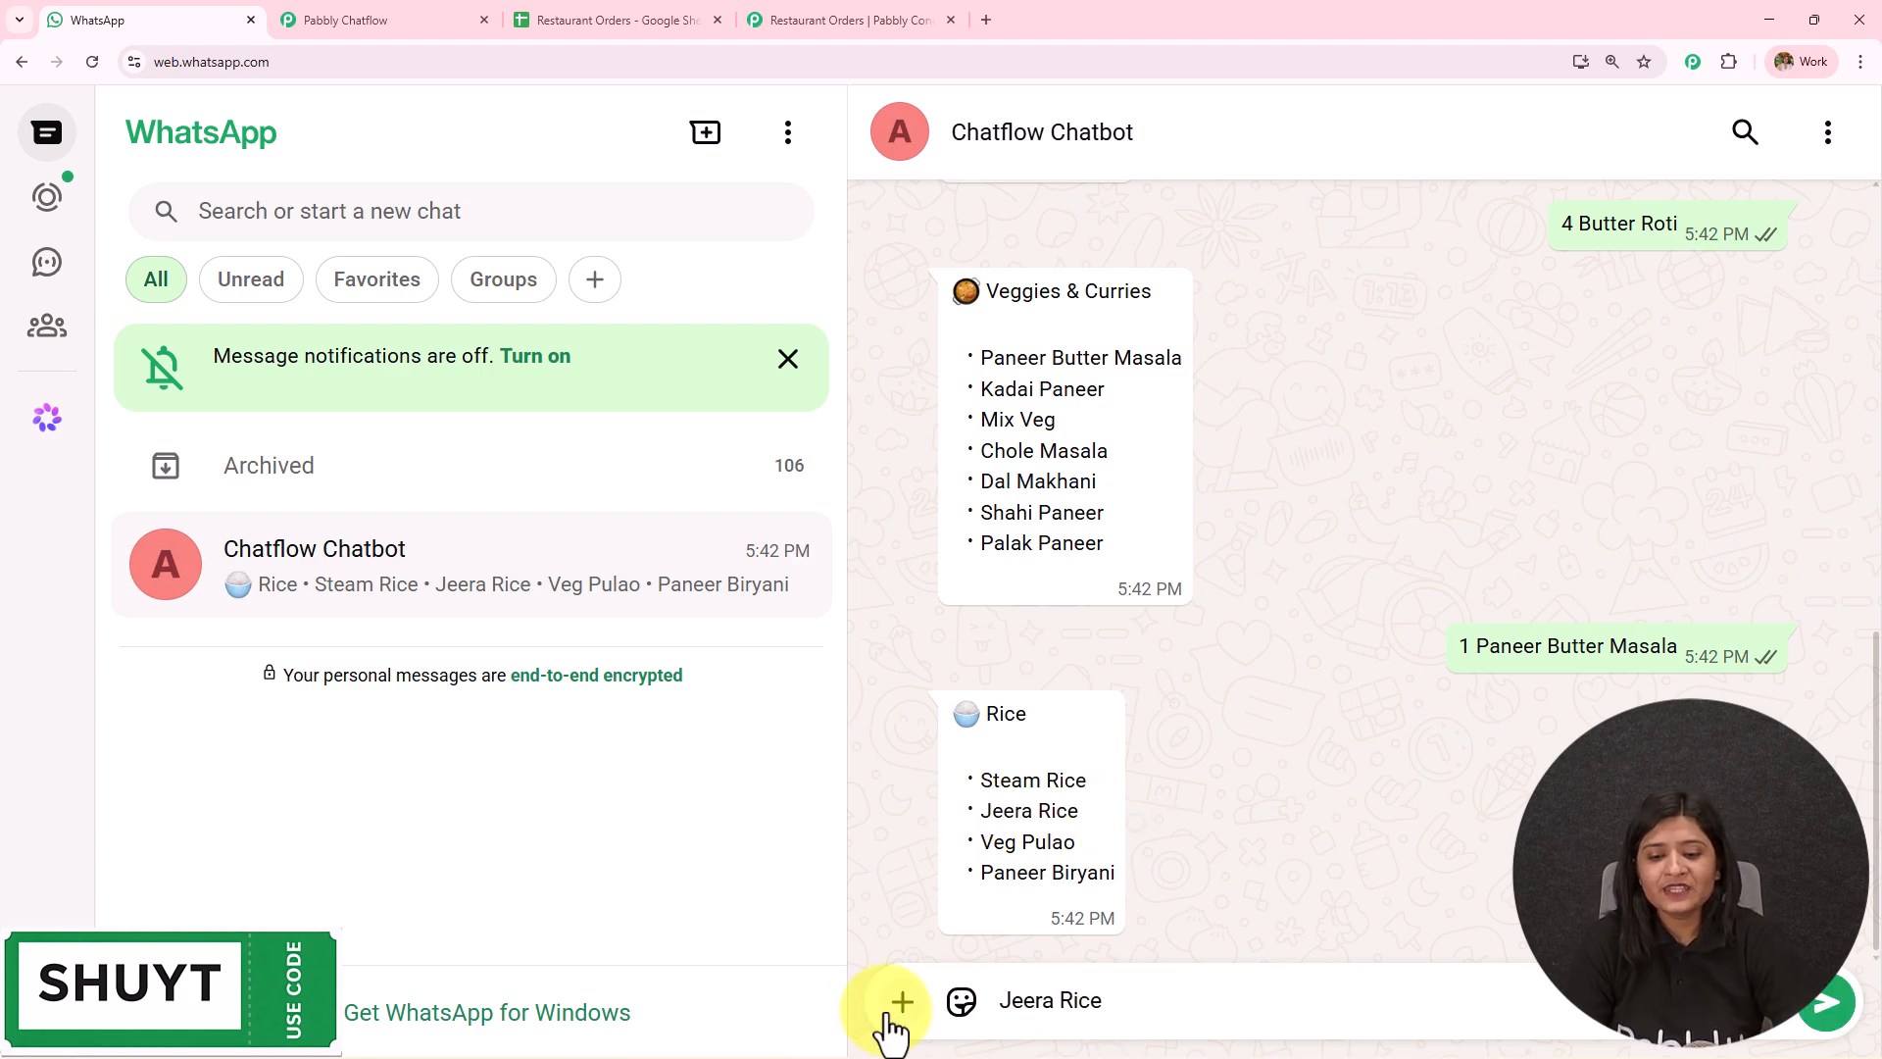
left_click(999, 998)
type("1")
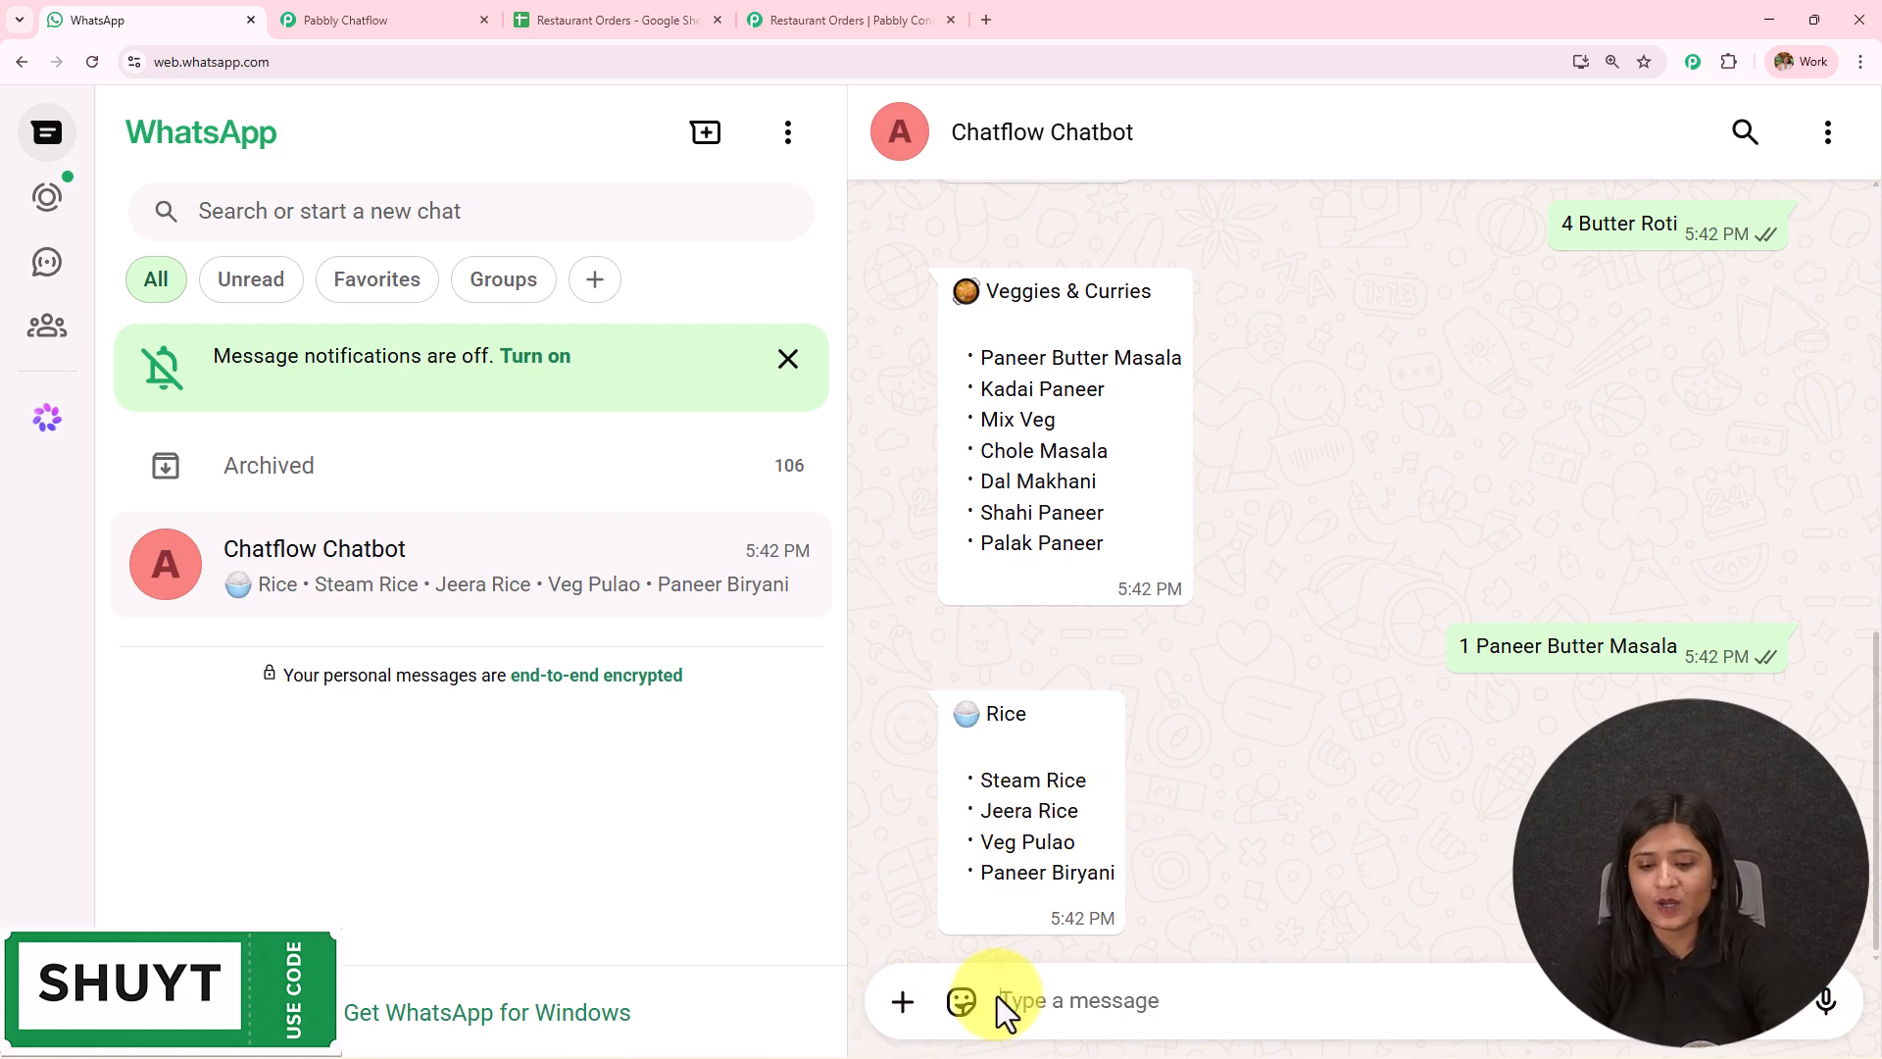
key("Return")
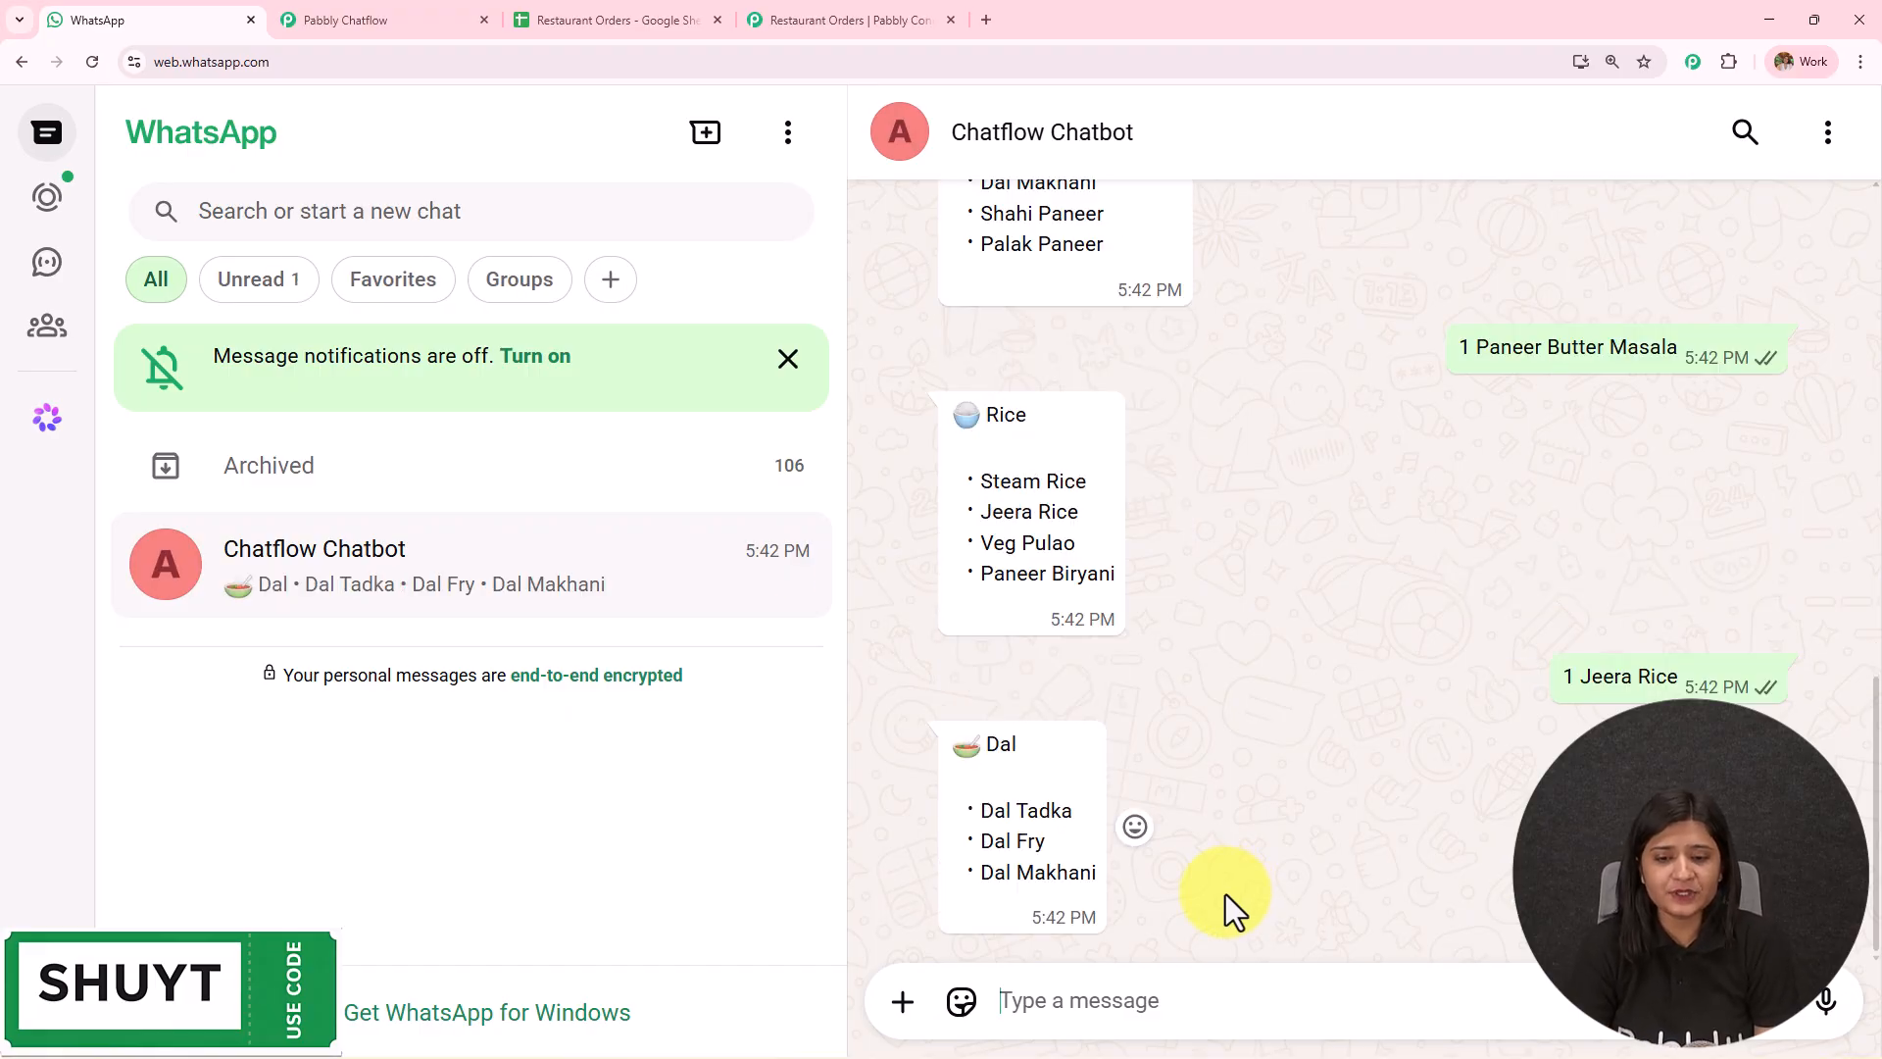
Copy Dal Fry from the chatbot's Dal list and send "1 Dal Fry" as the reply.
left_click_drag(979, 845, 1000, 1001)
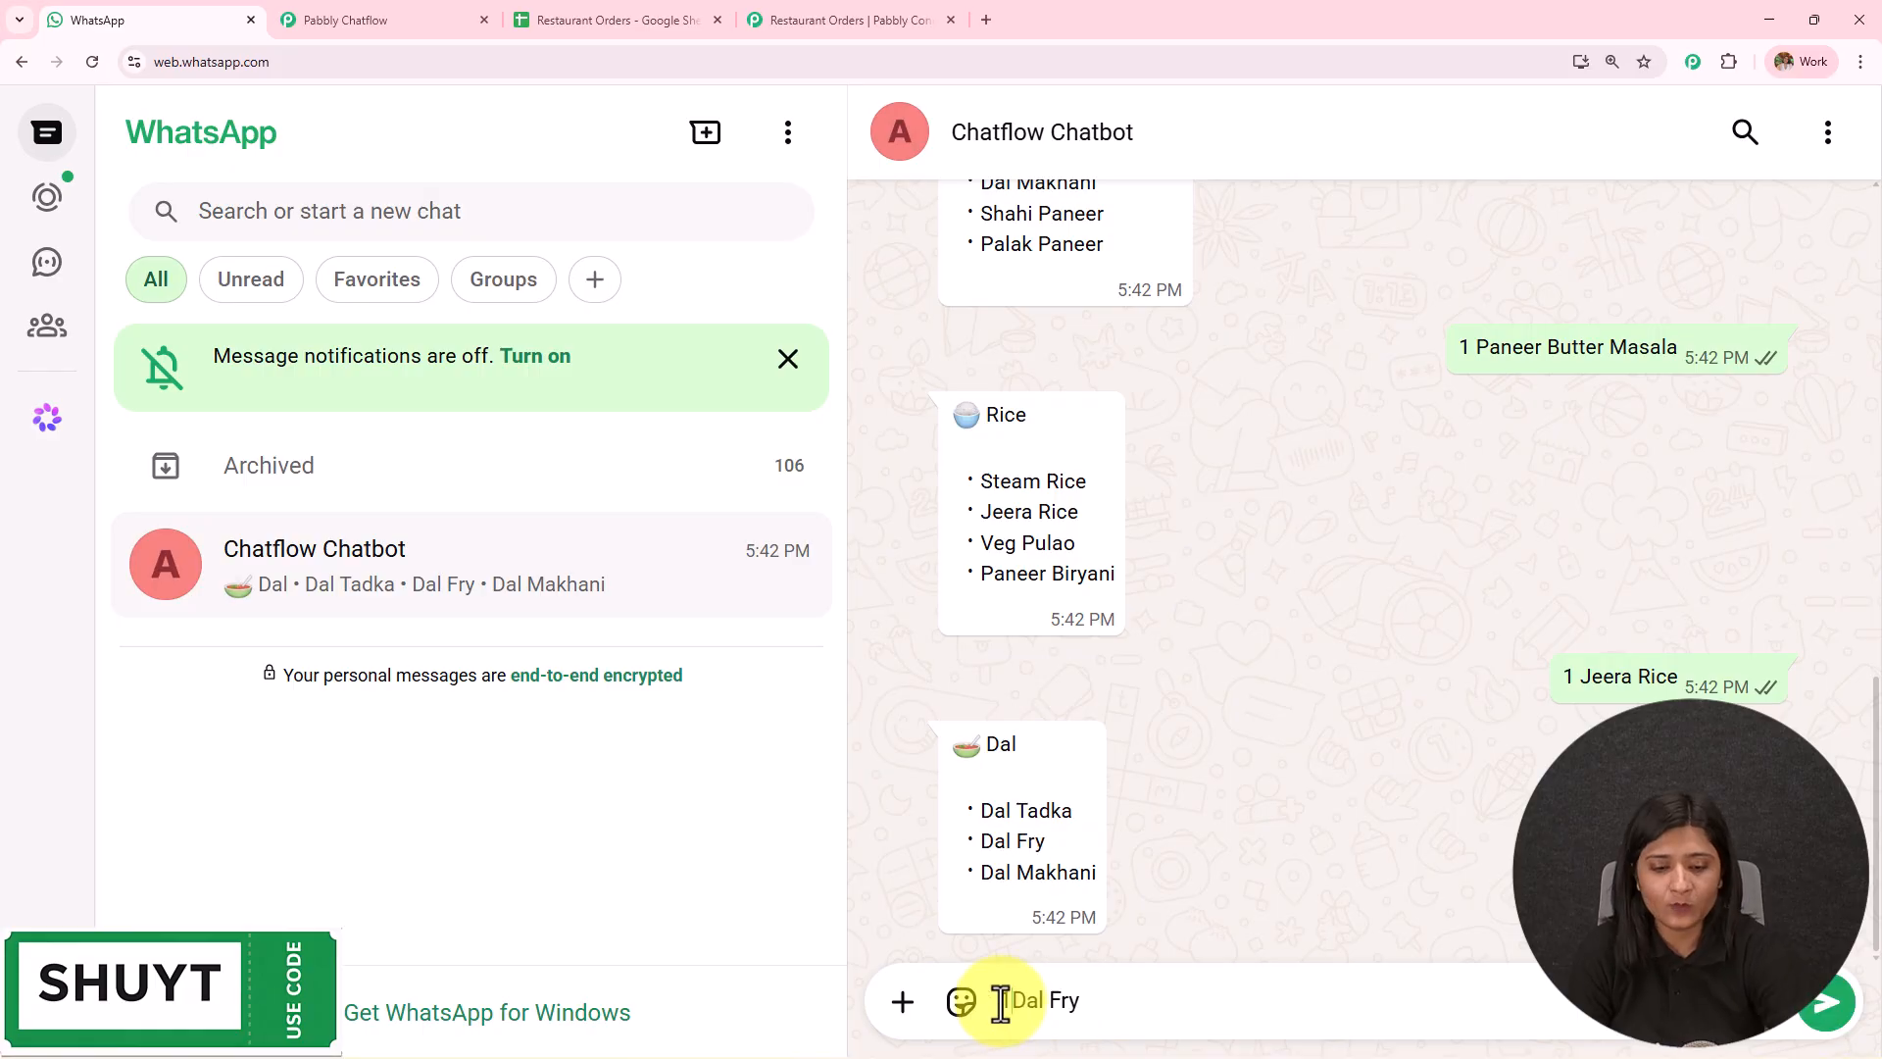
type("1")
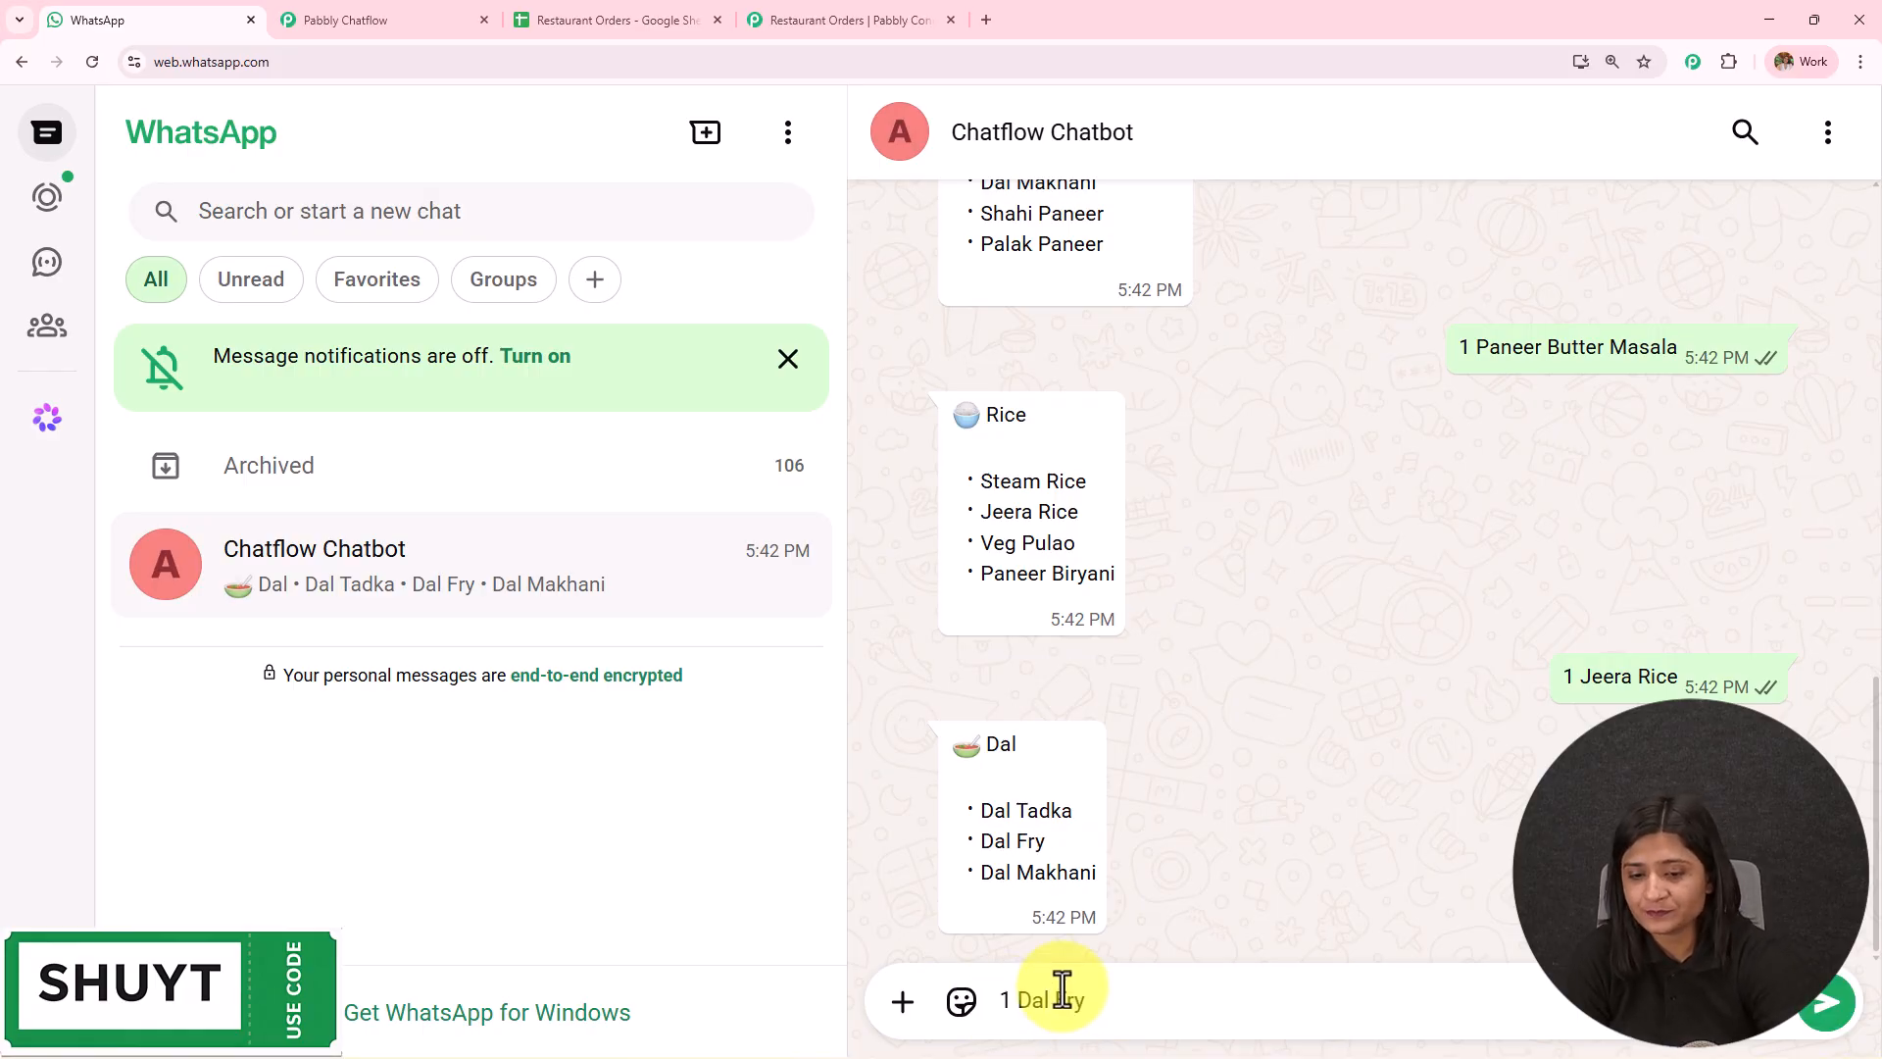
key("Return")
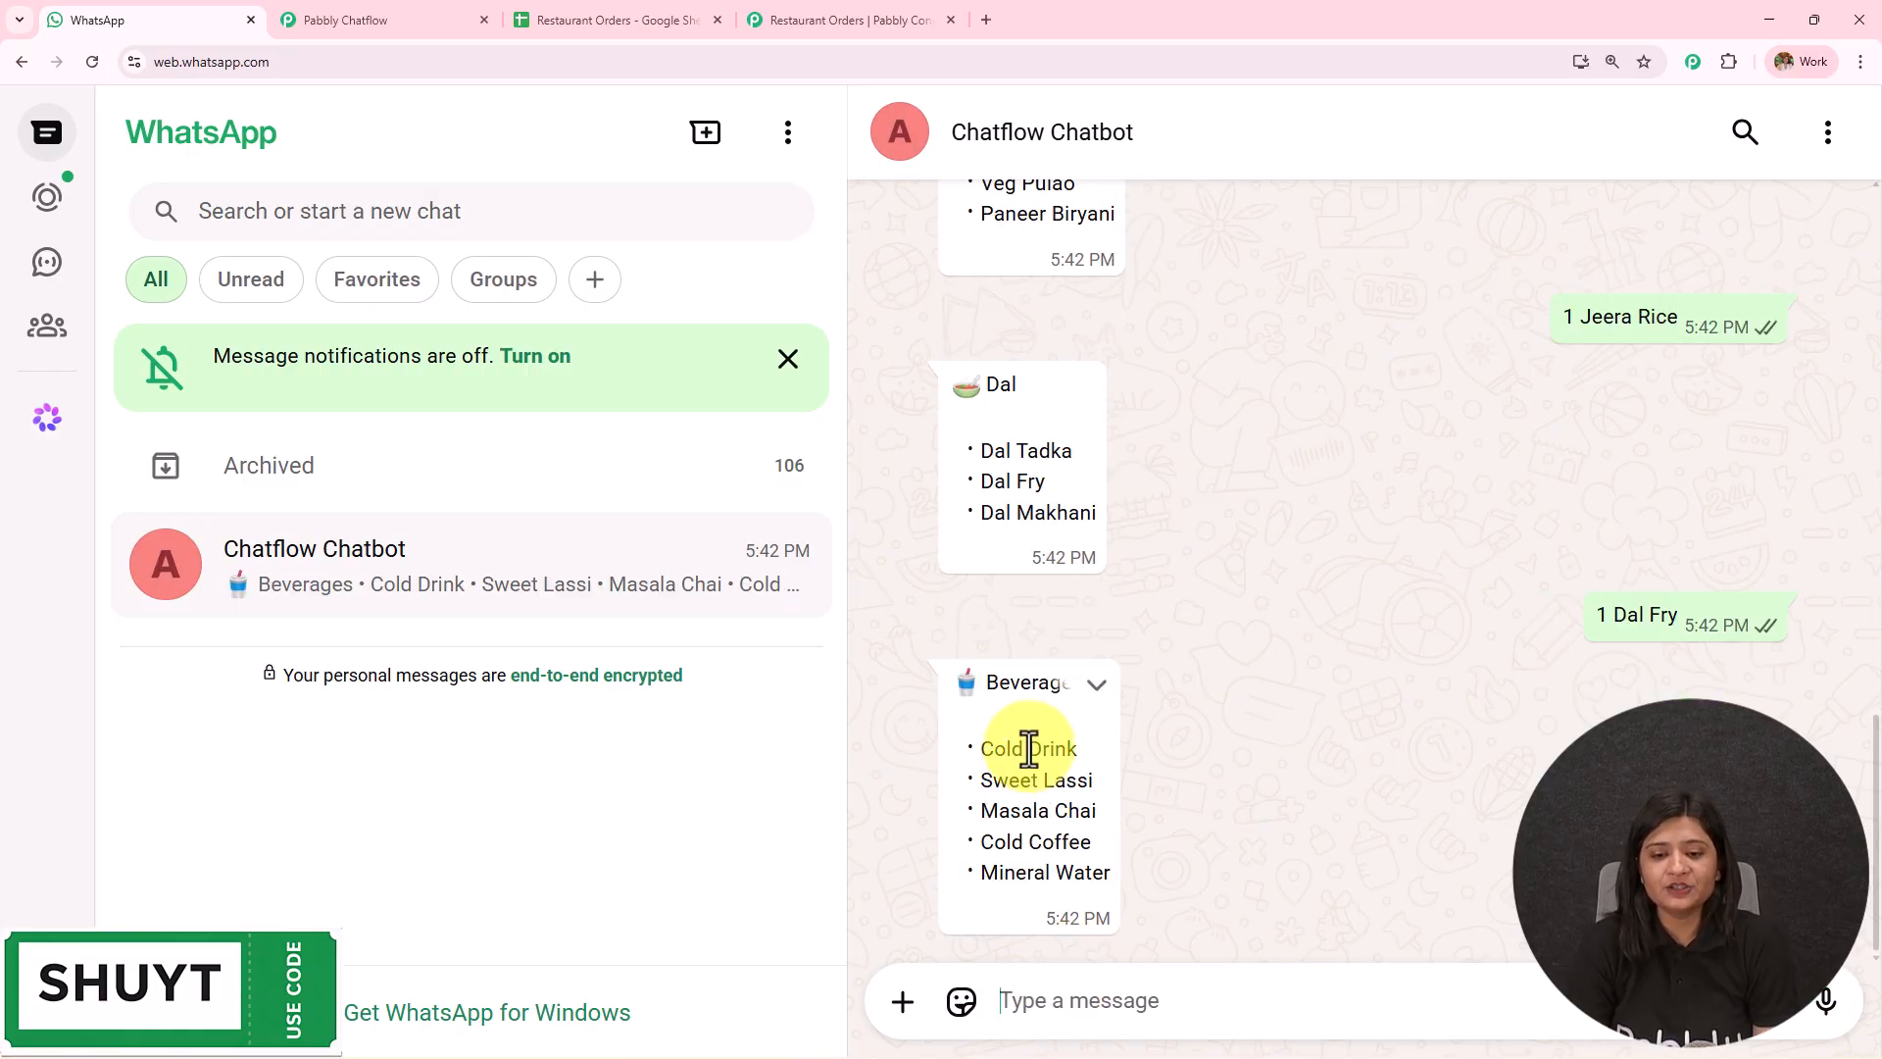
Send "1 Masala Chai" from the Beverages list as the reply and read the chatbot's closing message.
left_click_drag(980, 811, 1025, 1001)
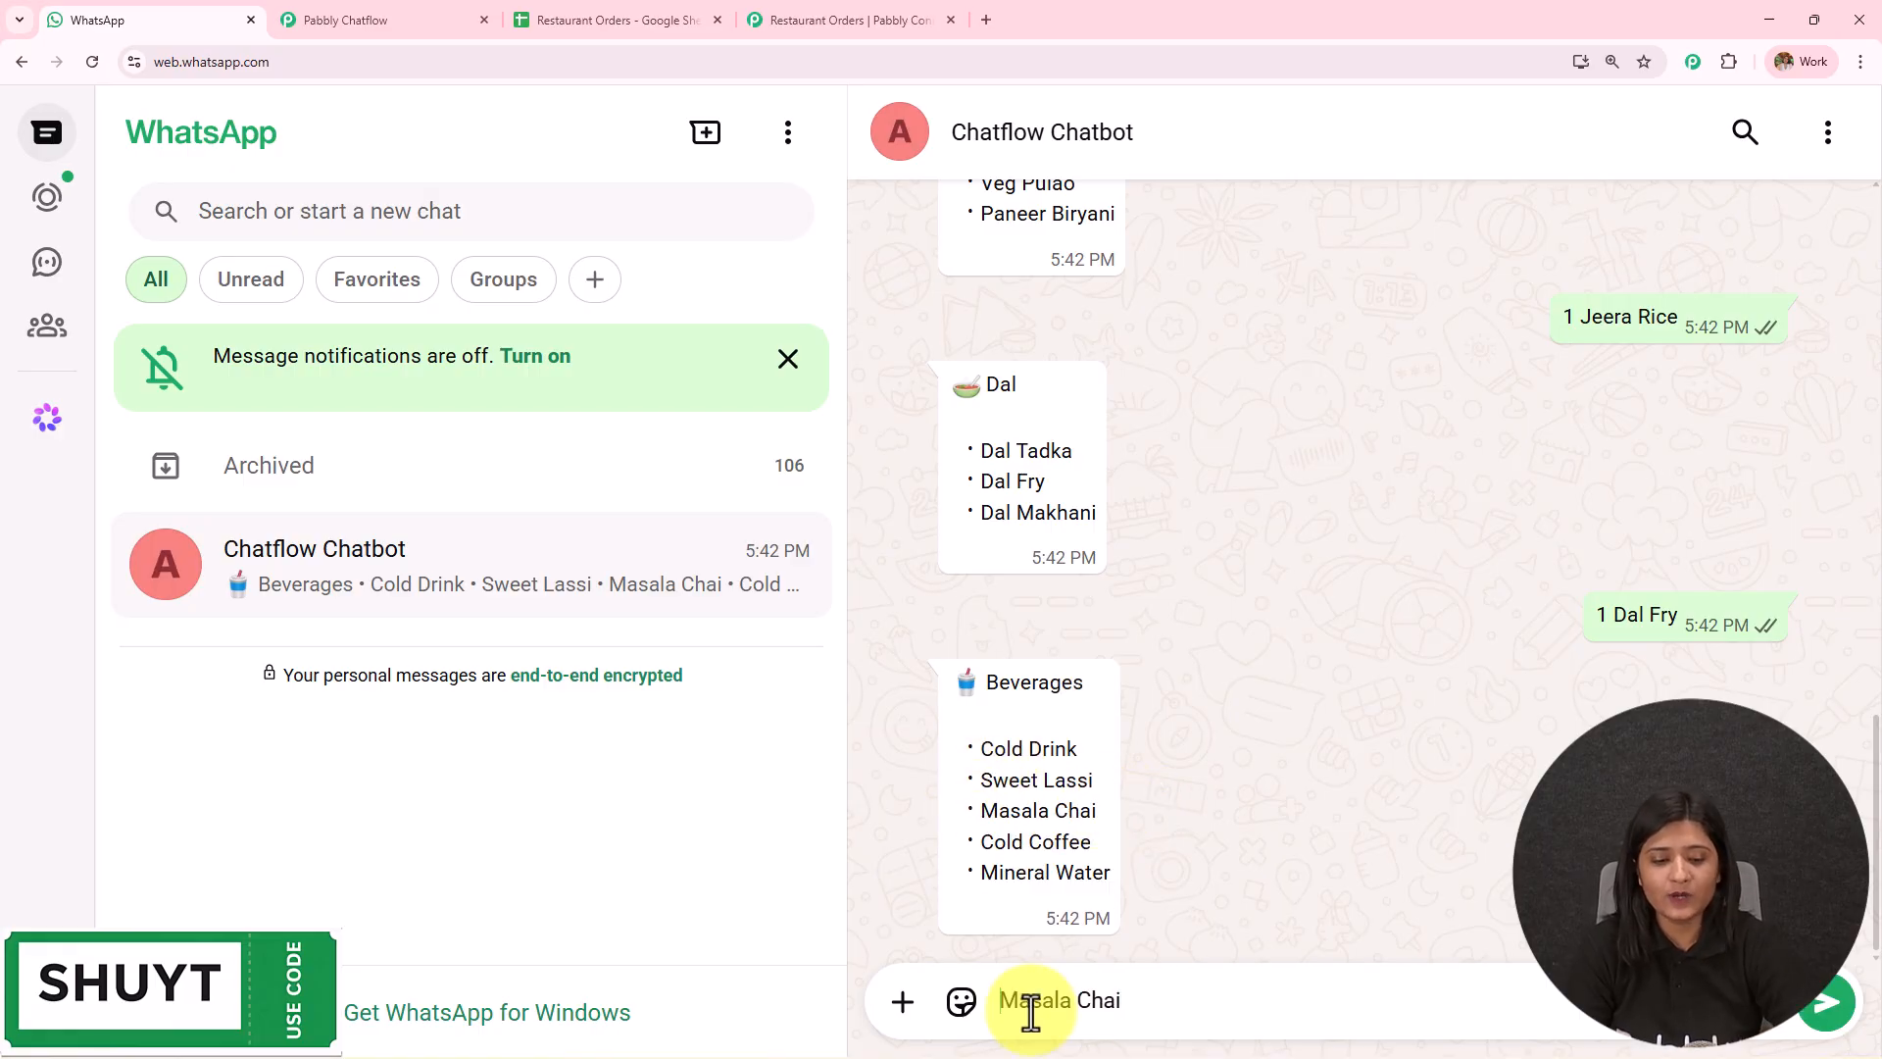
type("1")
key("Return")
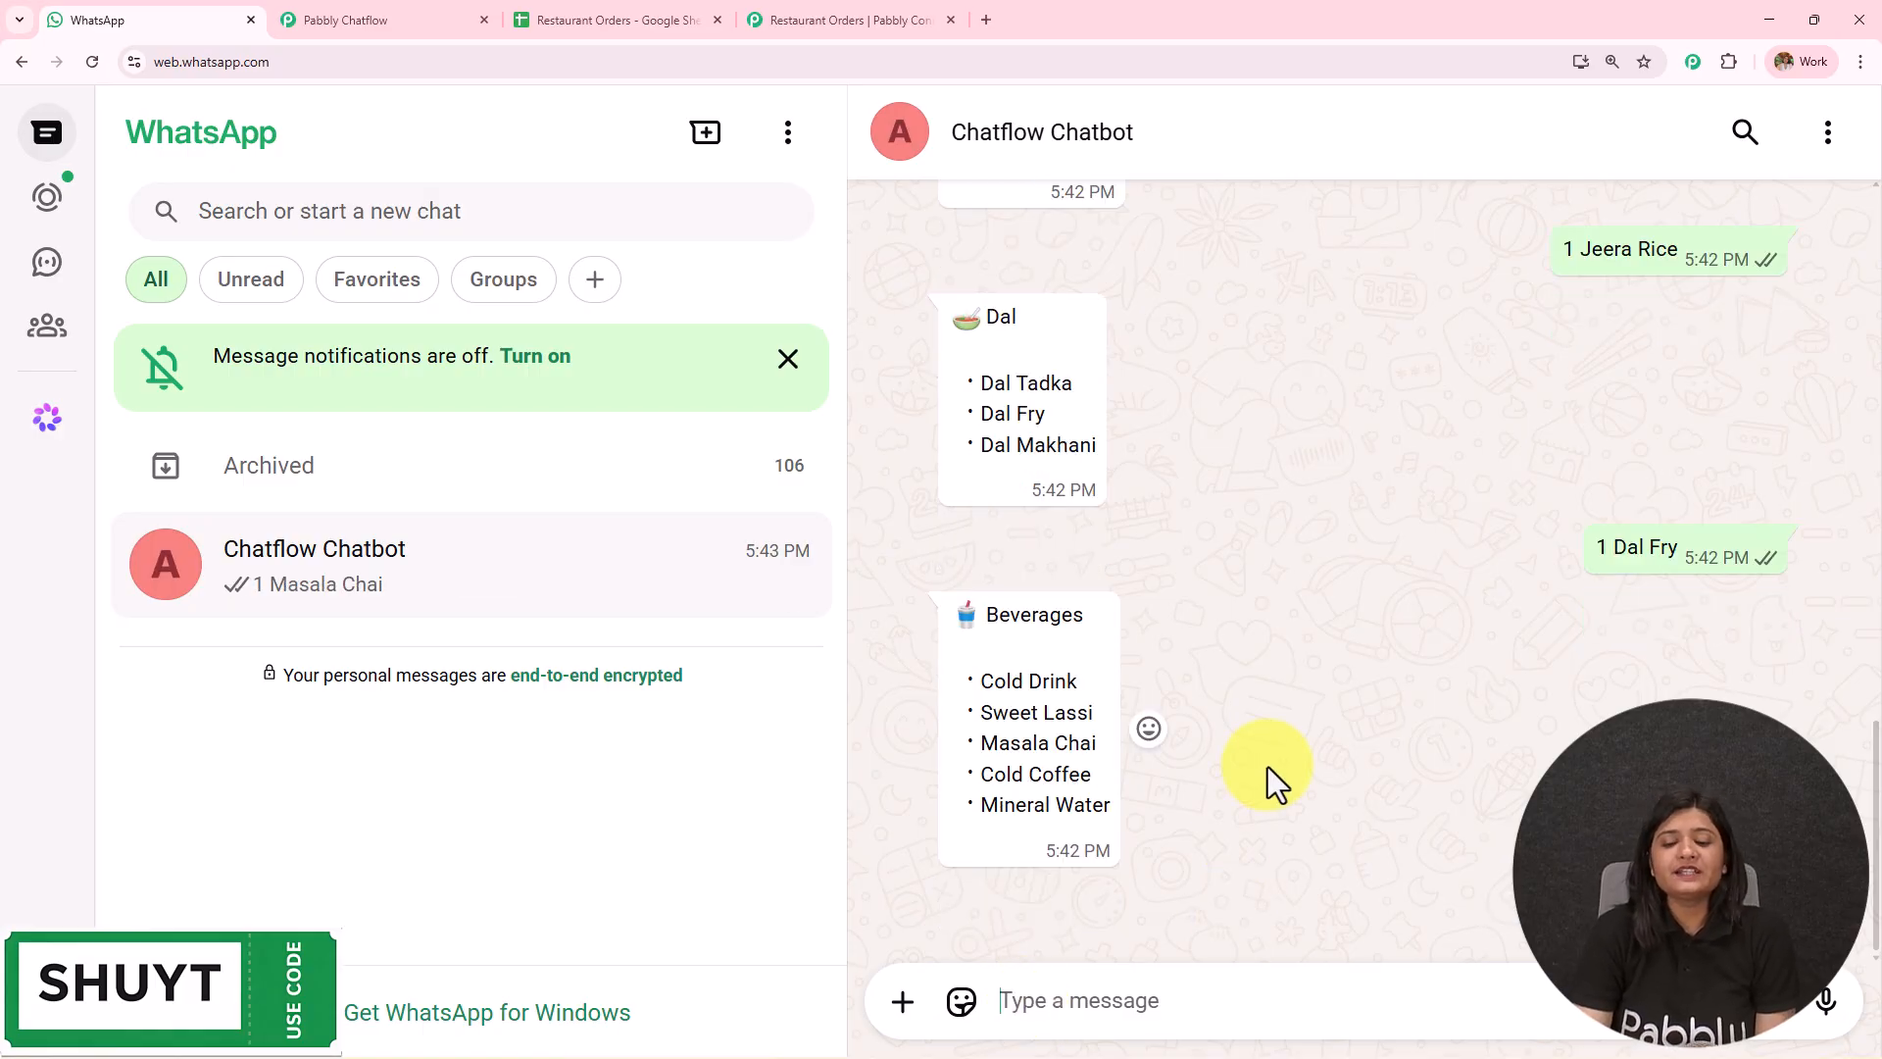
left_click_drag(949, 850, 1140, 924)
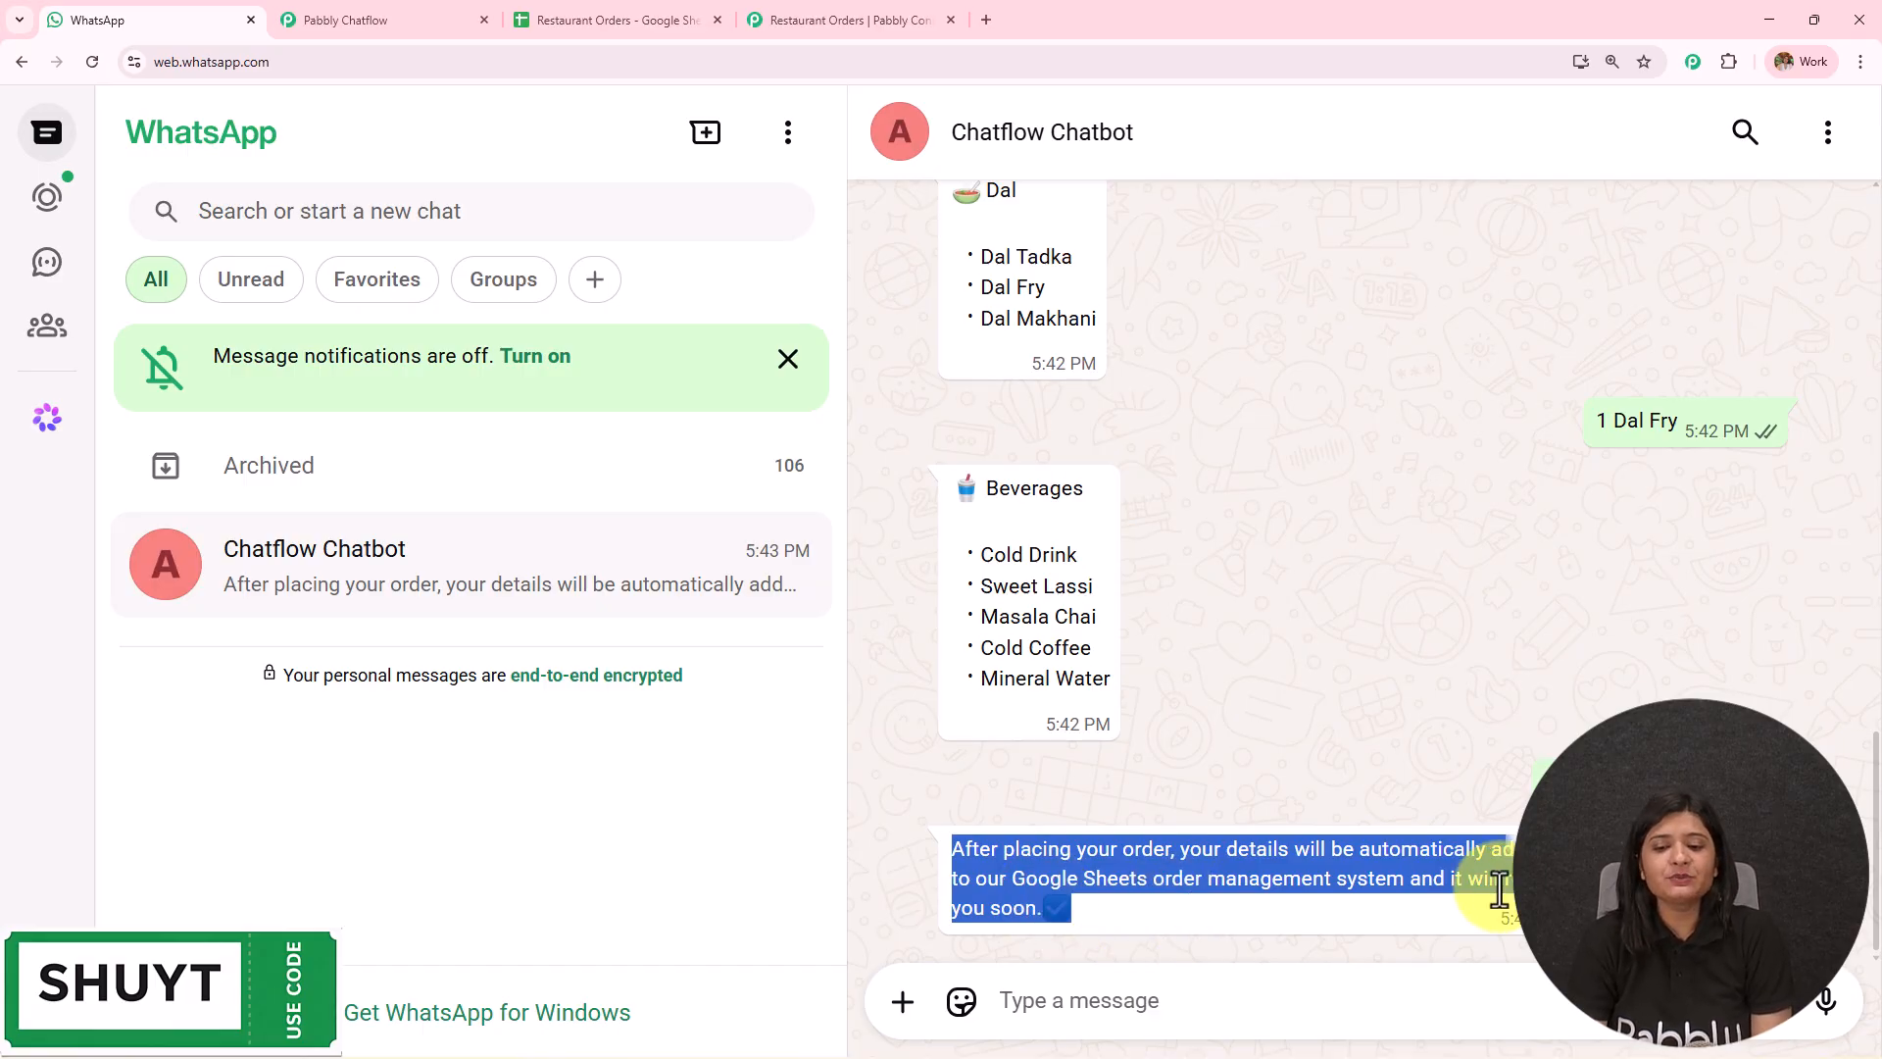
left_click(1162, 923)
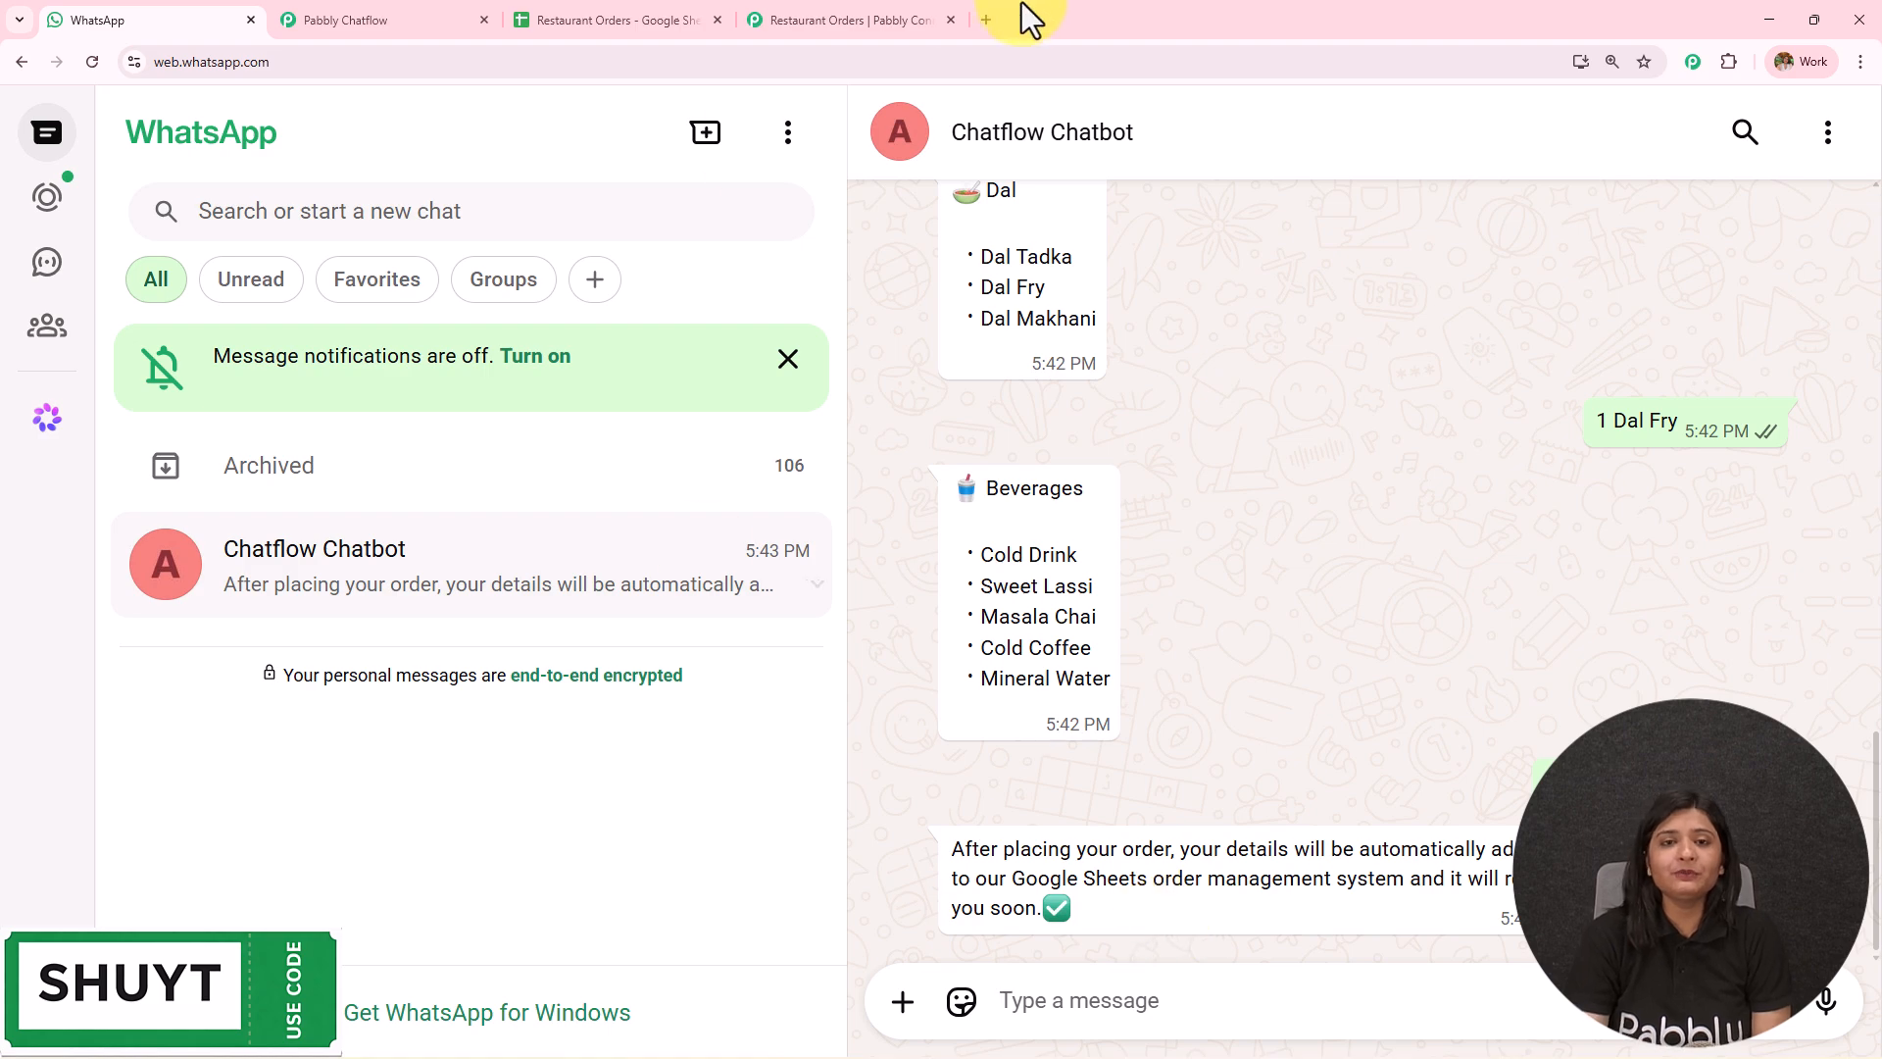
Switch to the Restaurant Orders sheet in Google Sheets and widen the Breads and Veggies columns to fit the order entries.
left_click(645, 12)
left_click_drag(304, 280, 396, 282)
left_click_drag(775, 283, 888, 377)
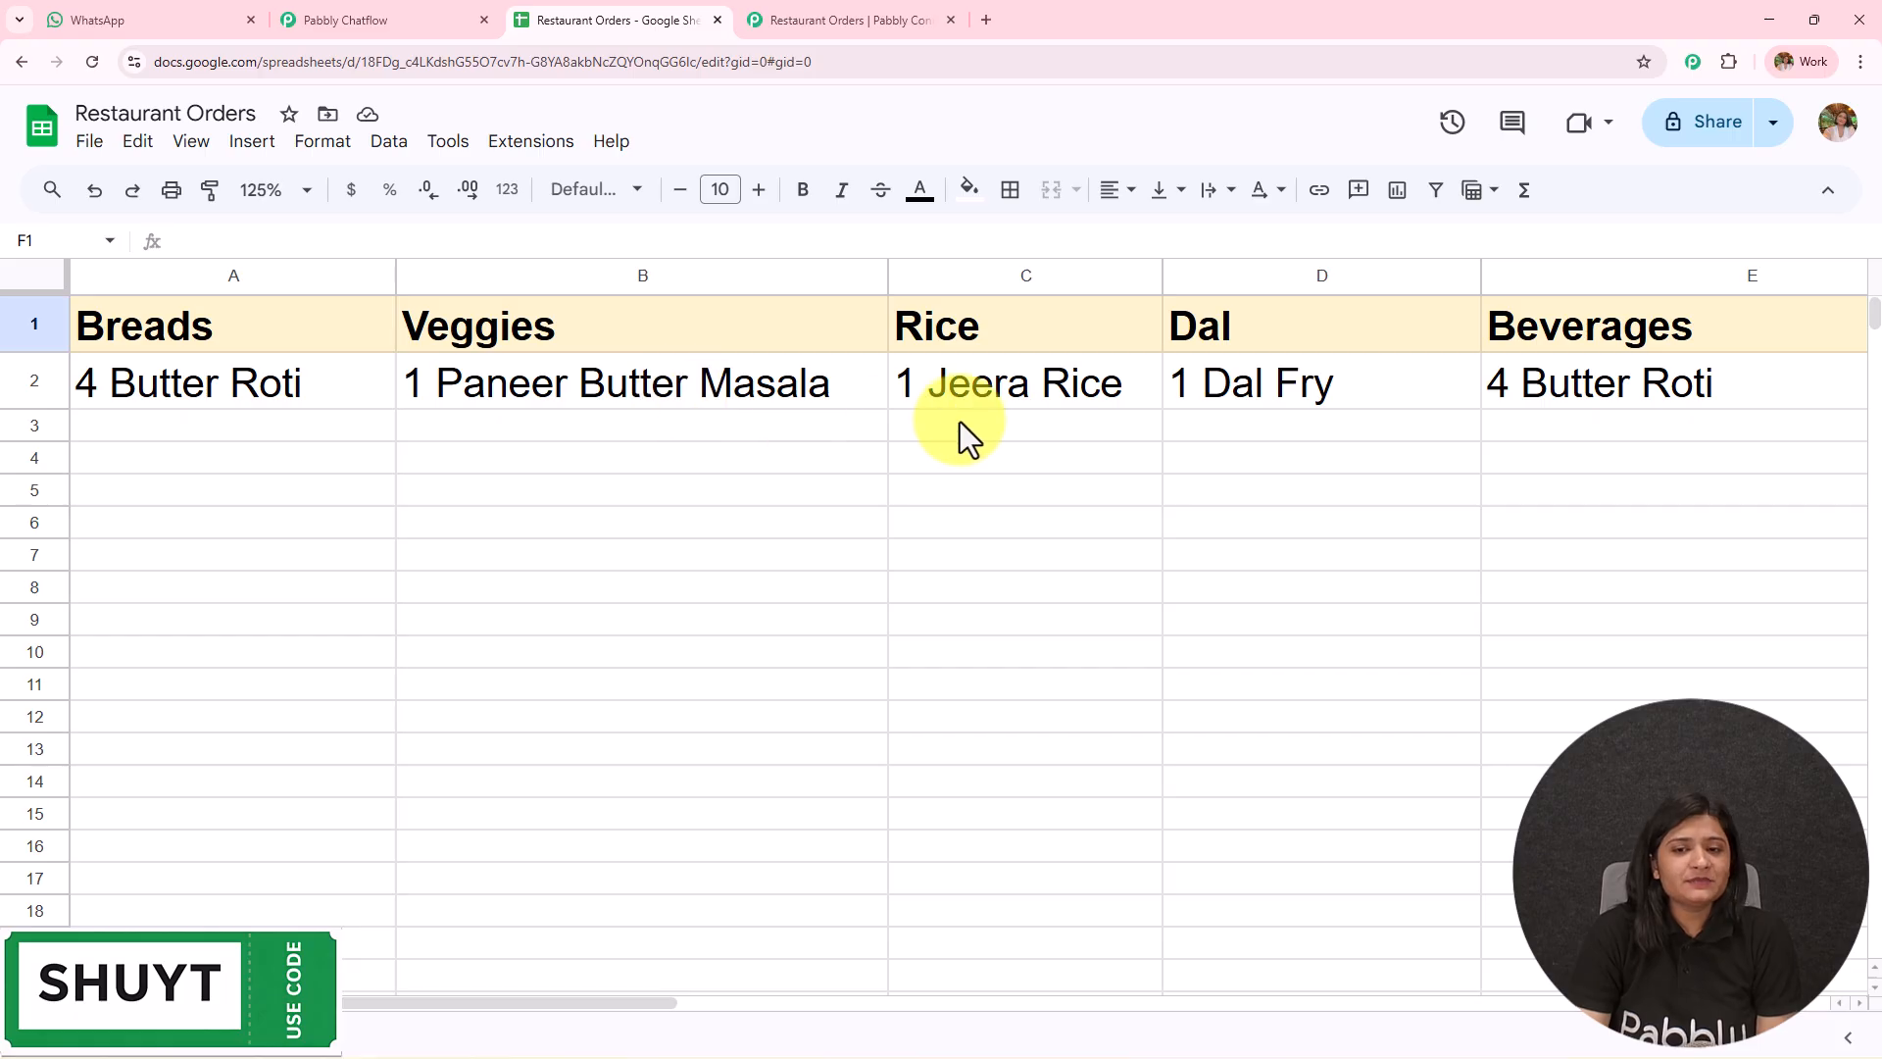
left_click_drag(649, 1004, 784, 1004)
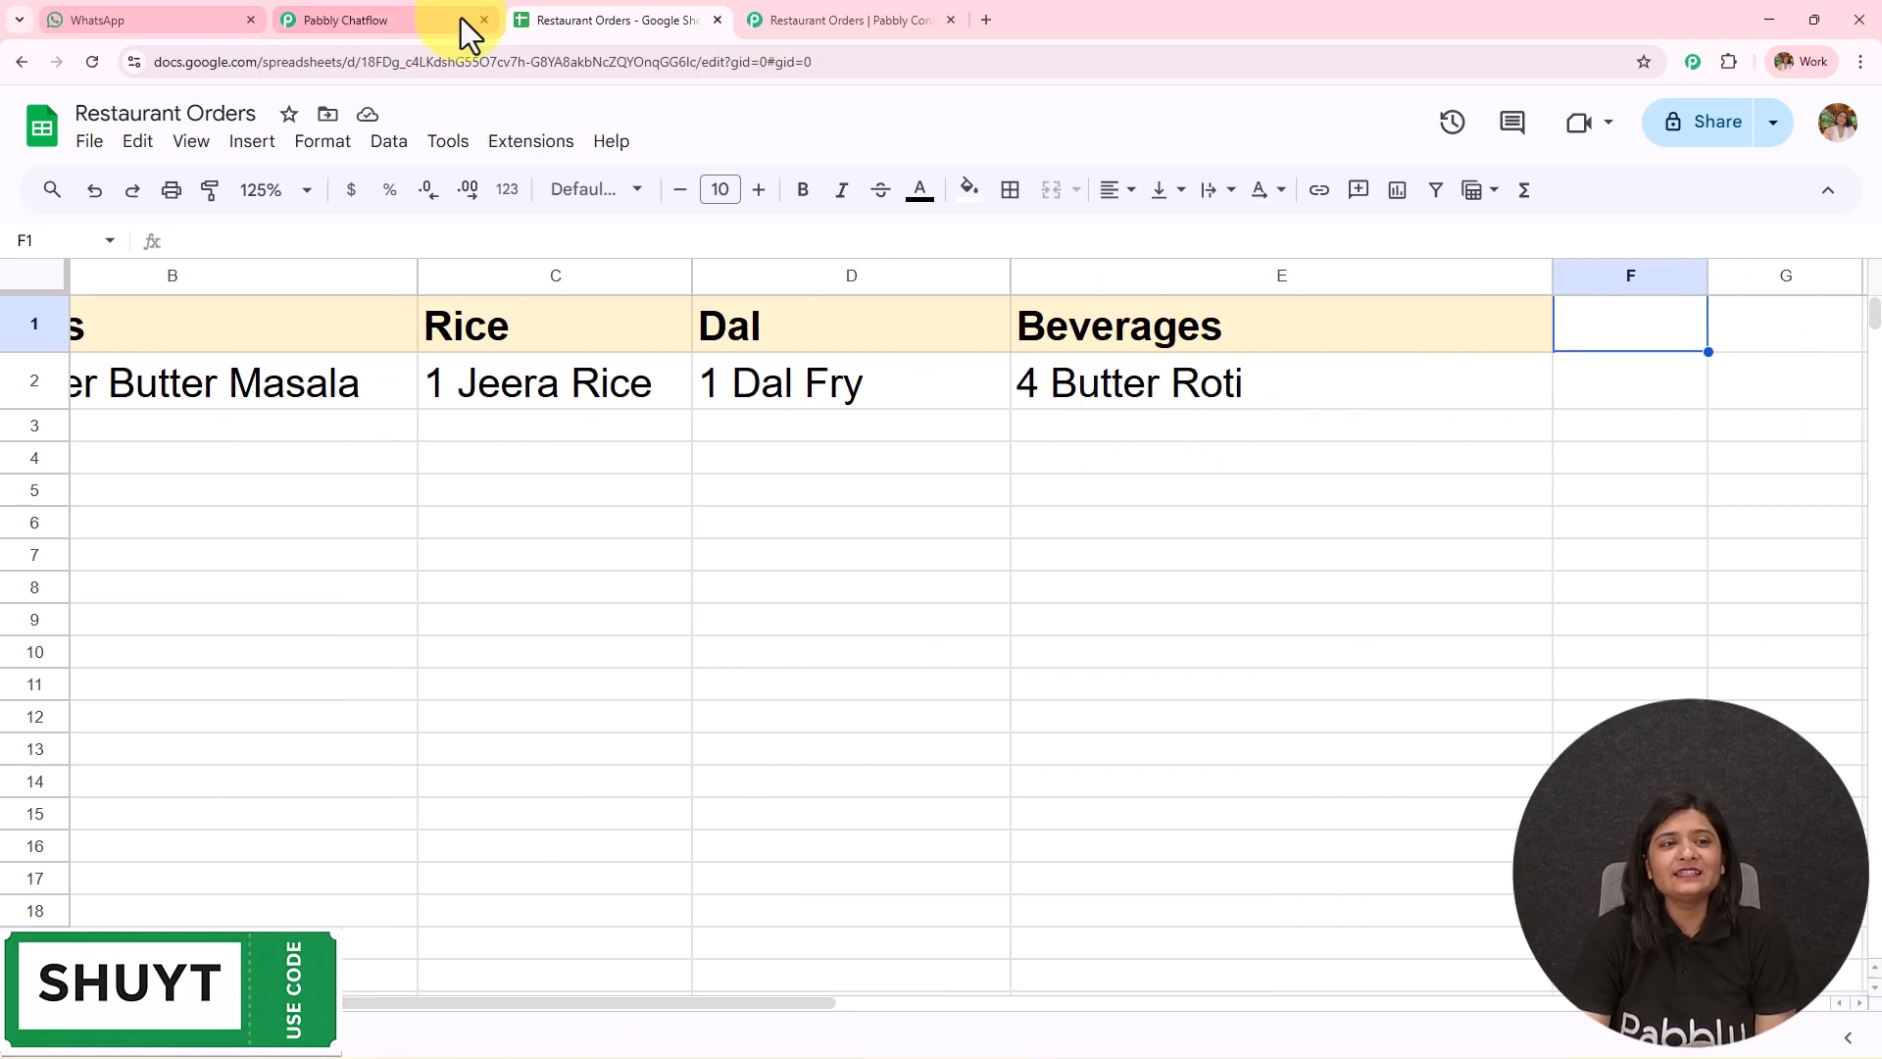
Compare the order replies in the WhatsApp chat with the order row in the Restaurant Orders spreadsheet.
left_click(215, 20)
scroll(1431, 676, "up", 10)
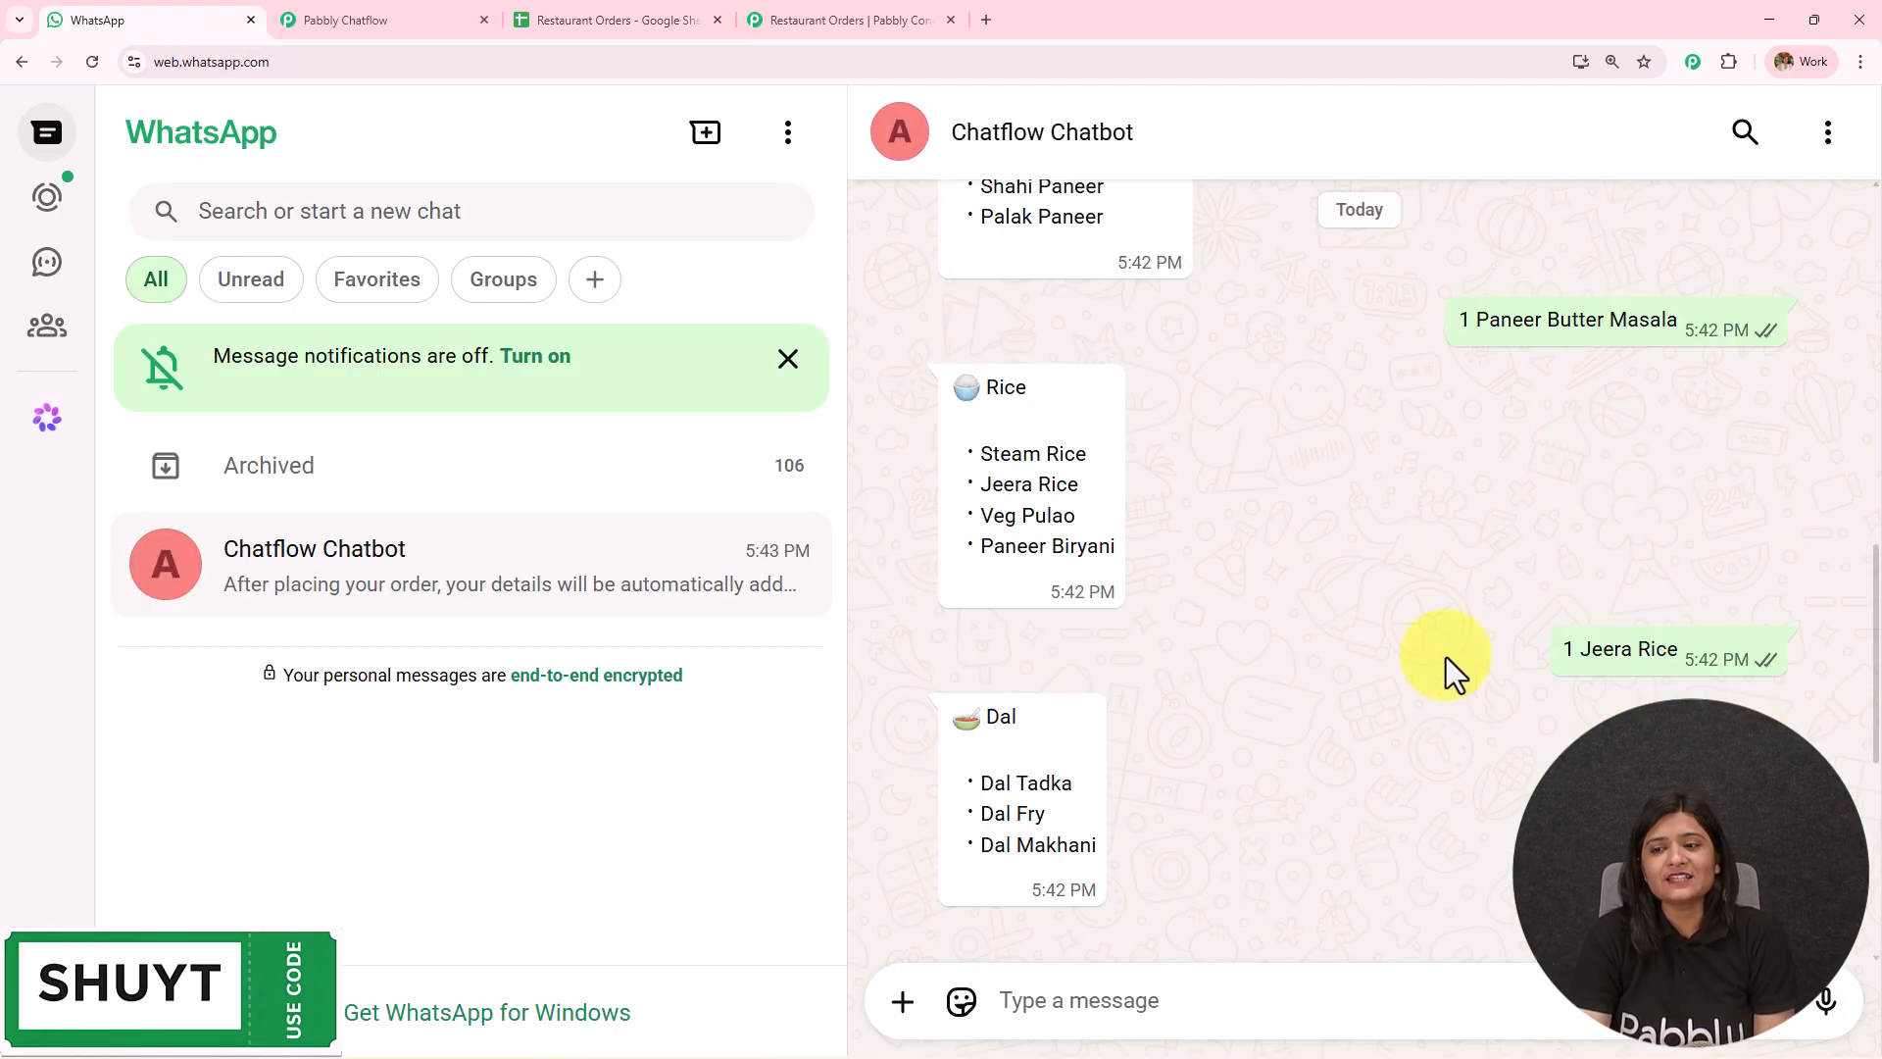
left_click(633, 29)
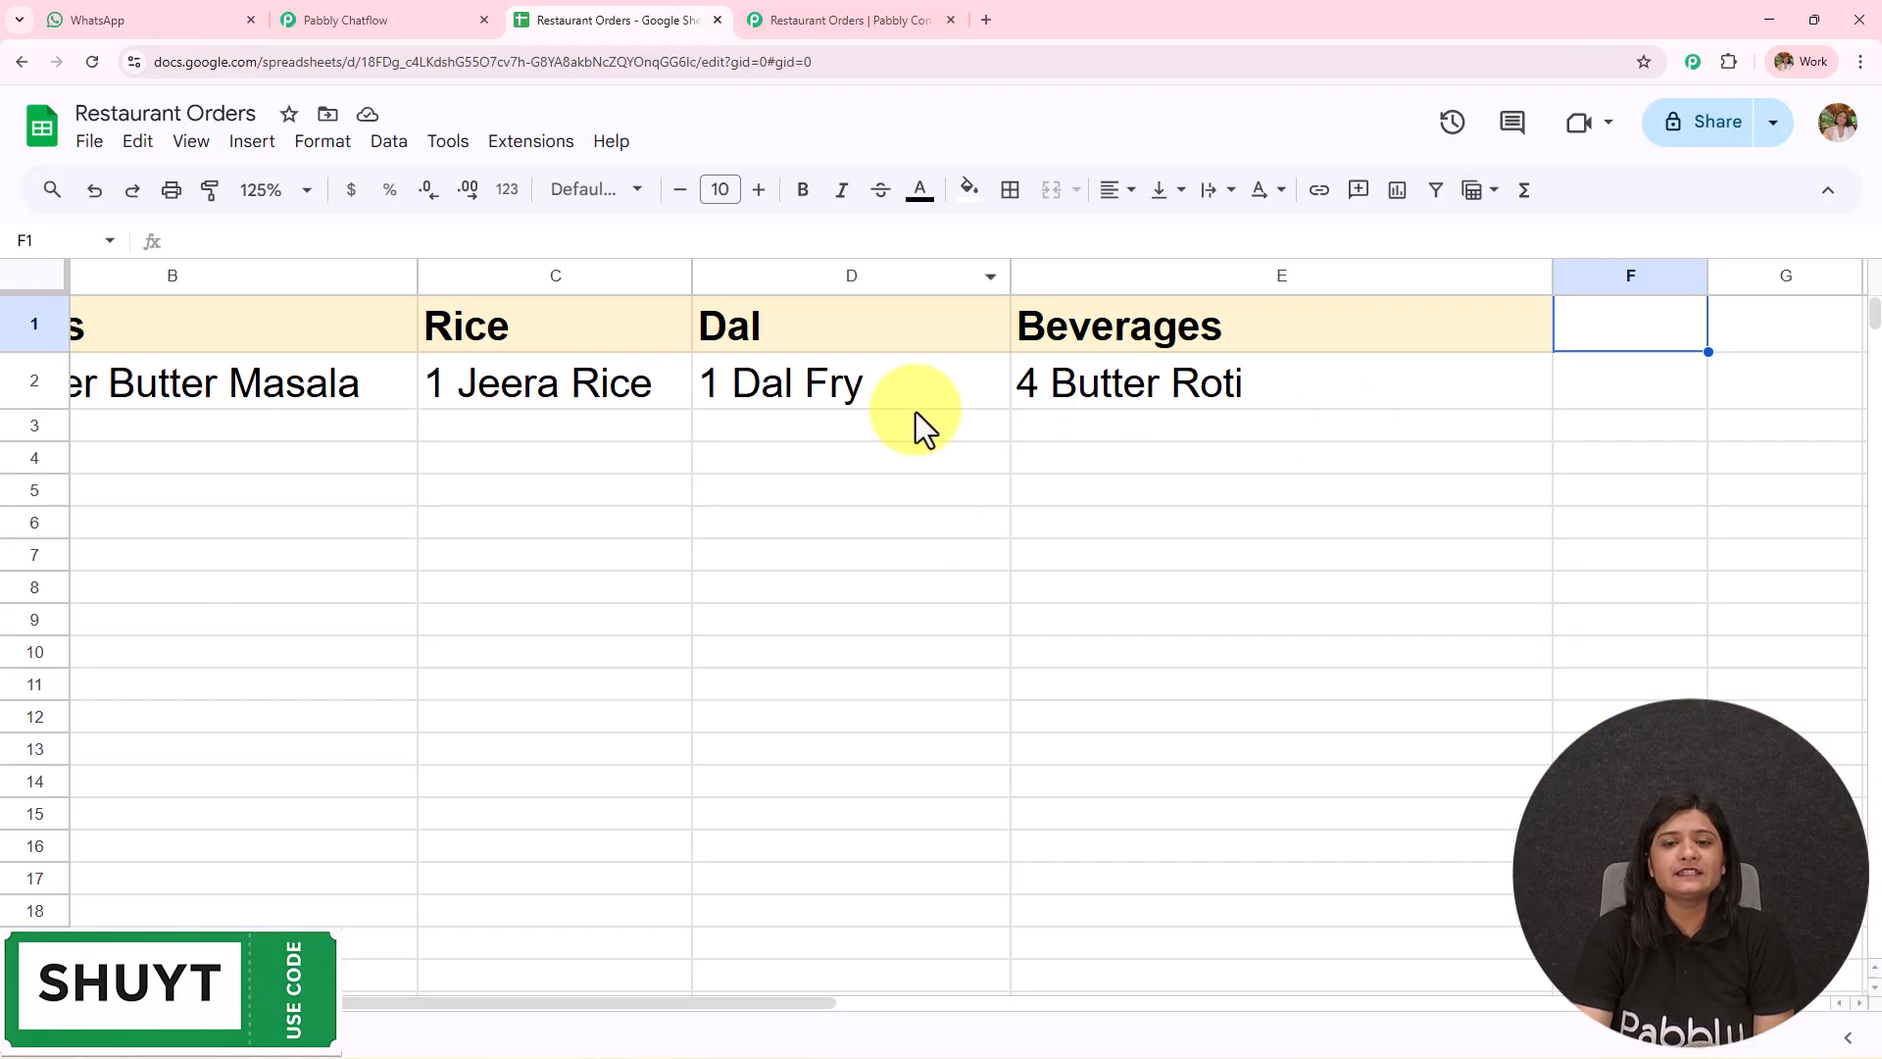
left_click_drag(656, 992, 533, 1002)
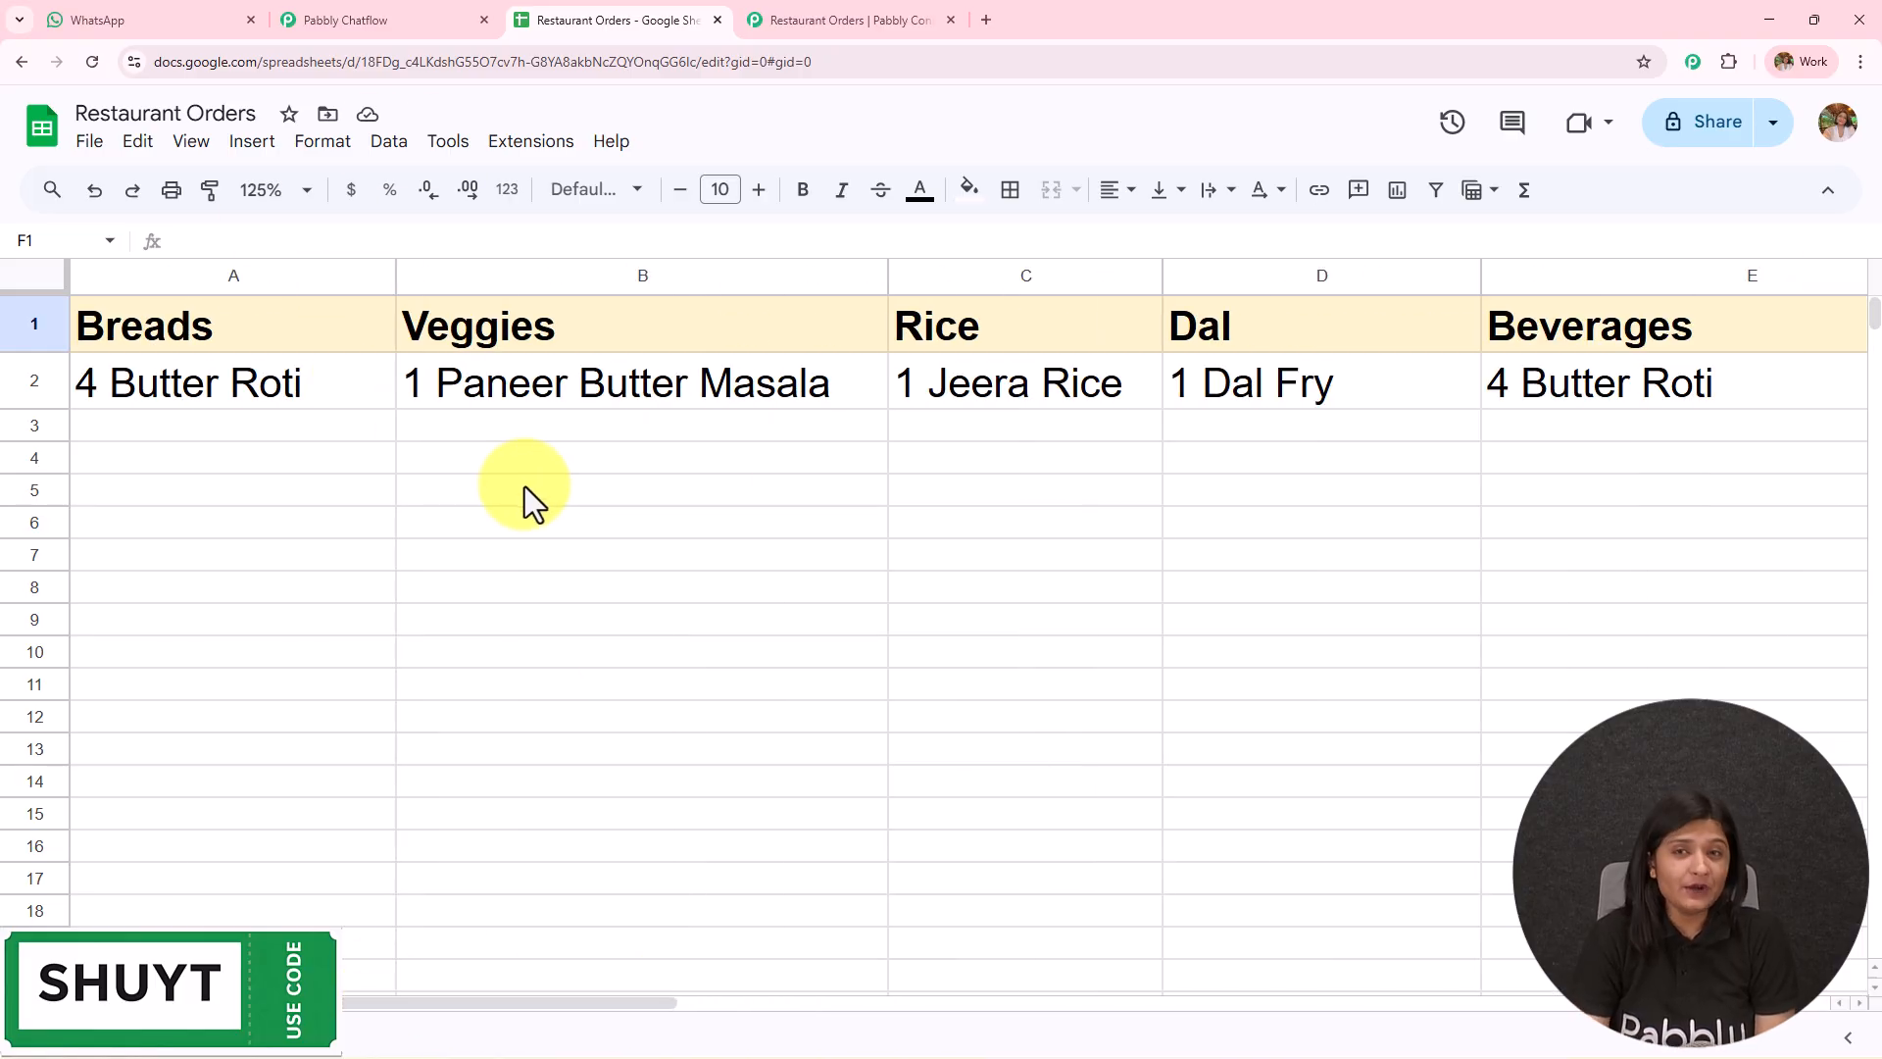
left_click(345, 18)
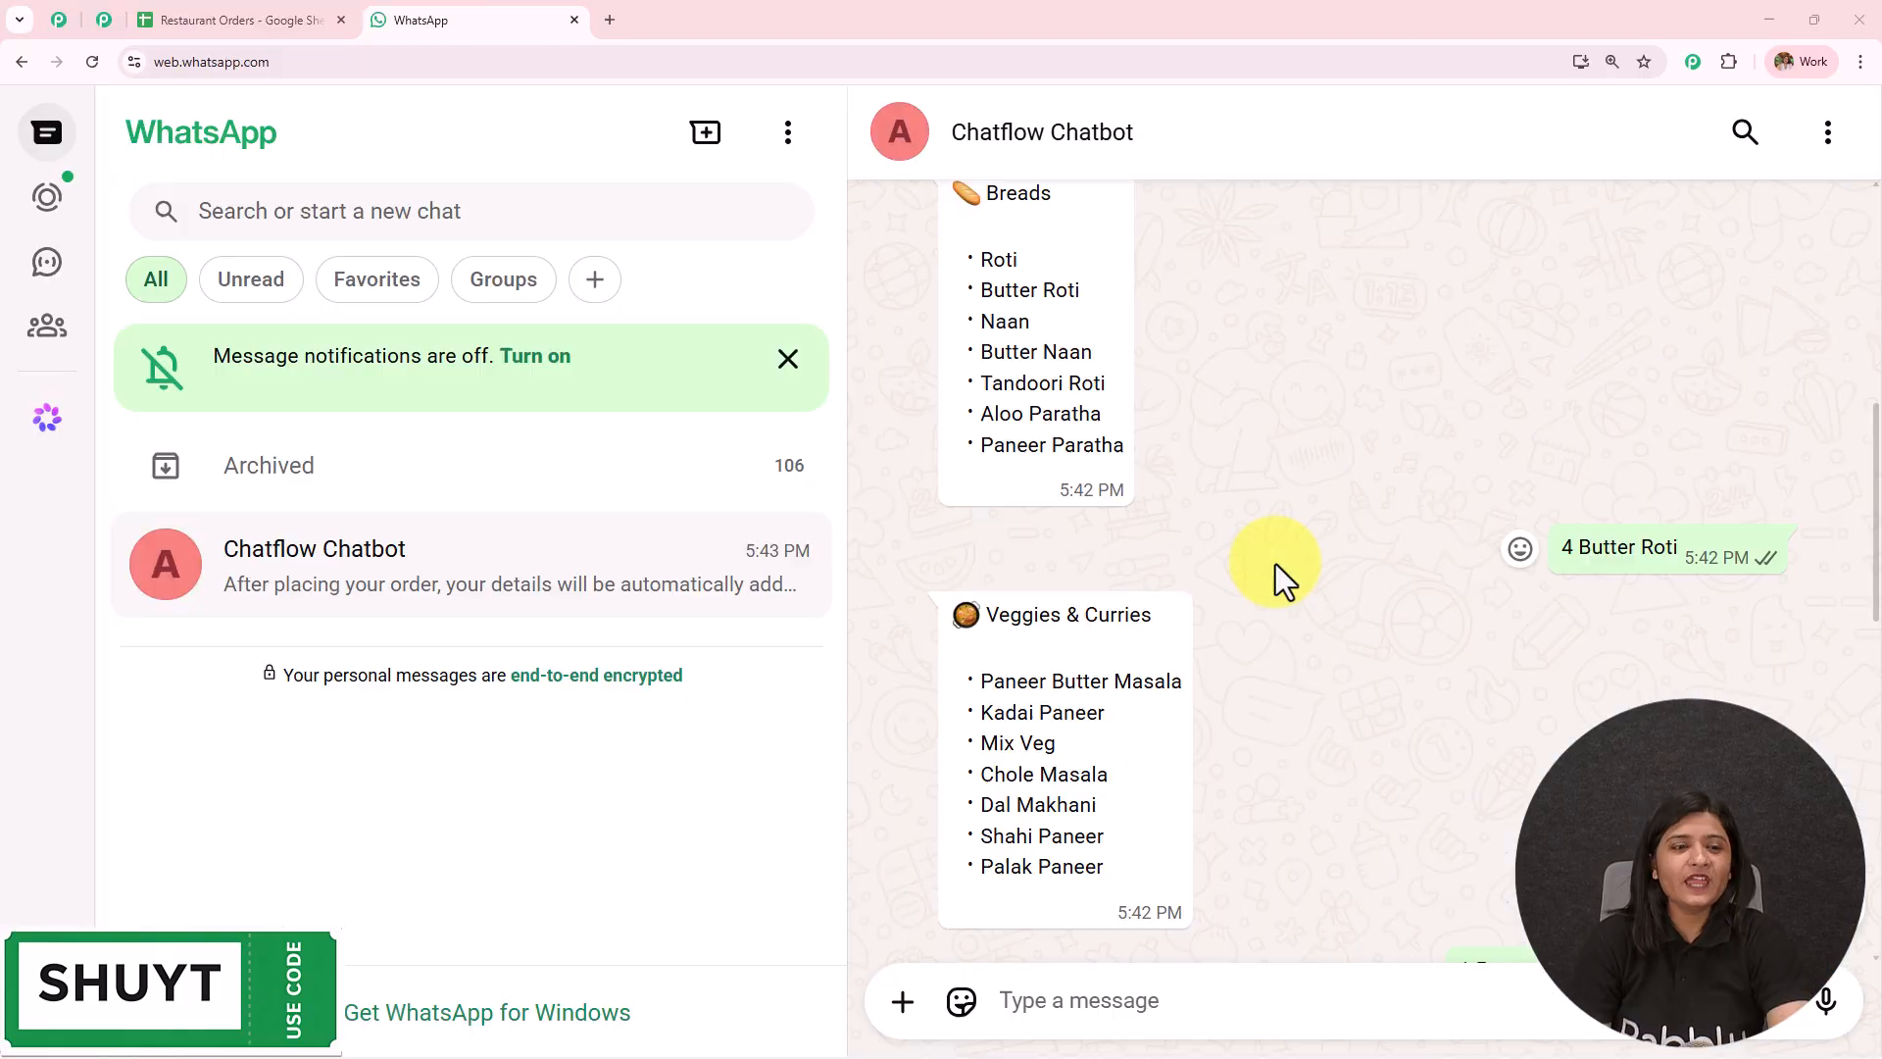
scroll(1275, 563, "up", 10)
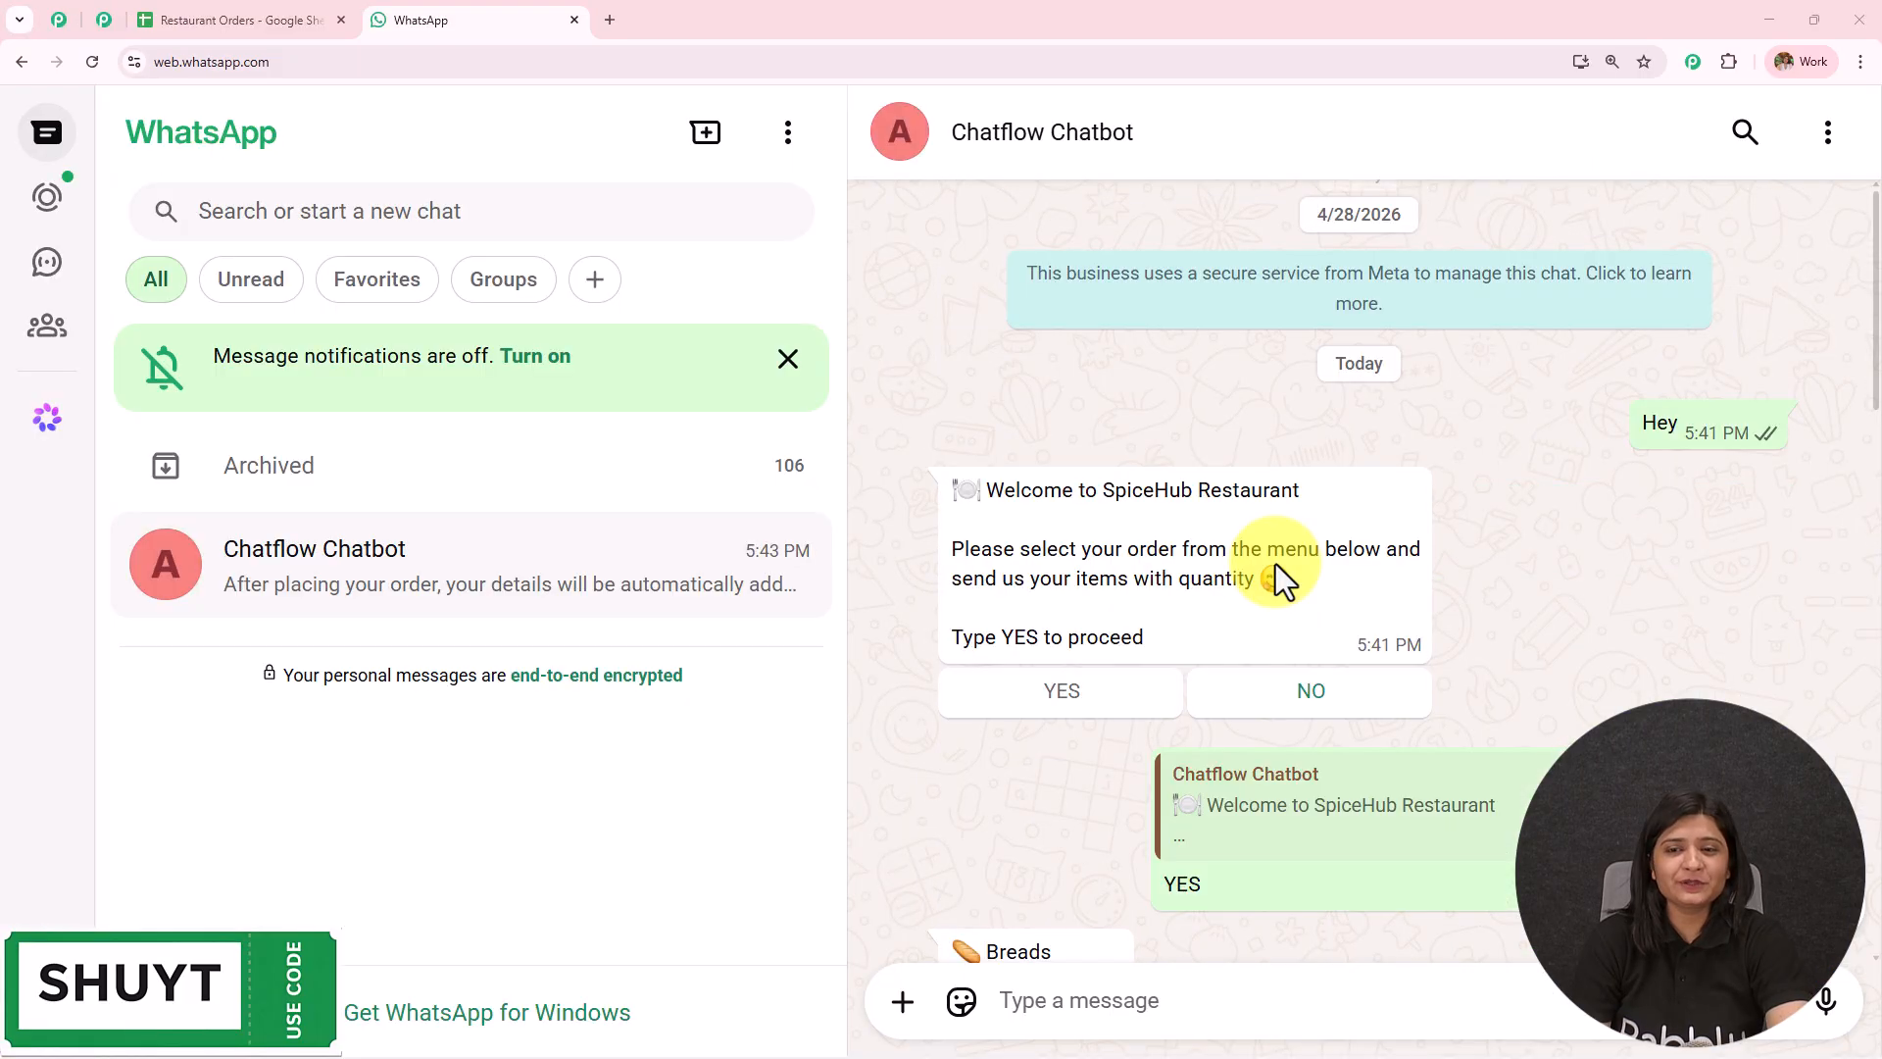
scroll(1284, 628, "down", 15)
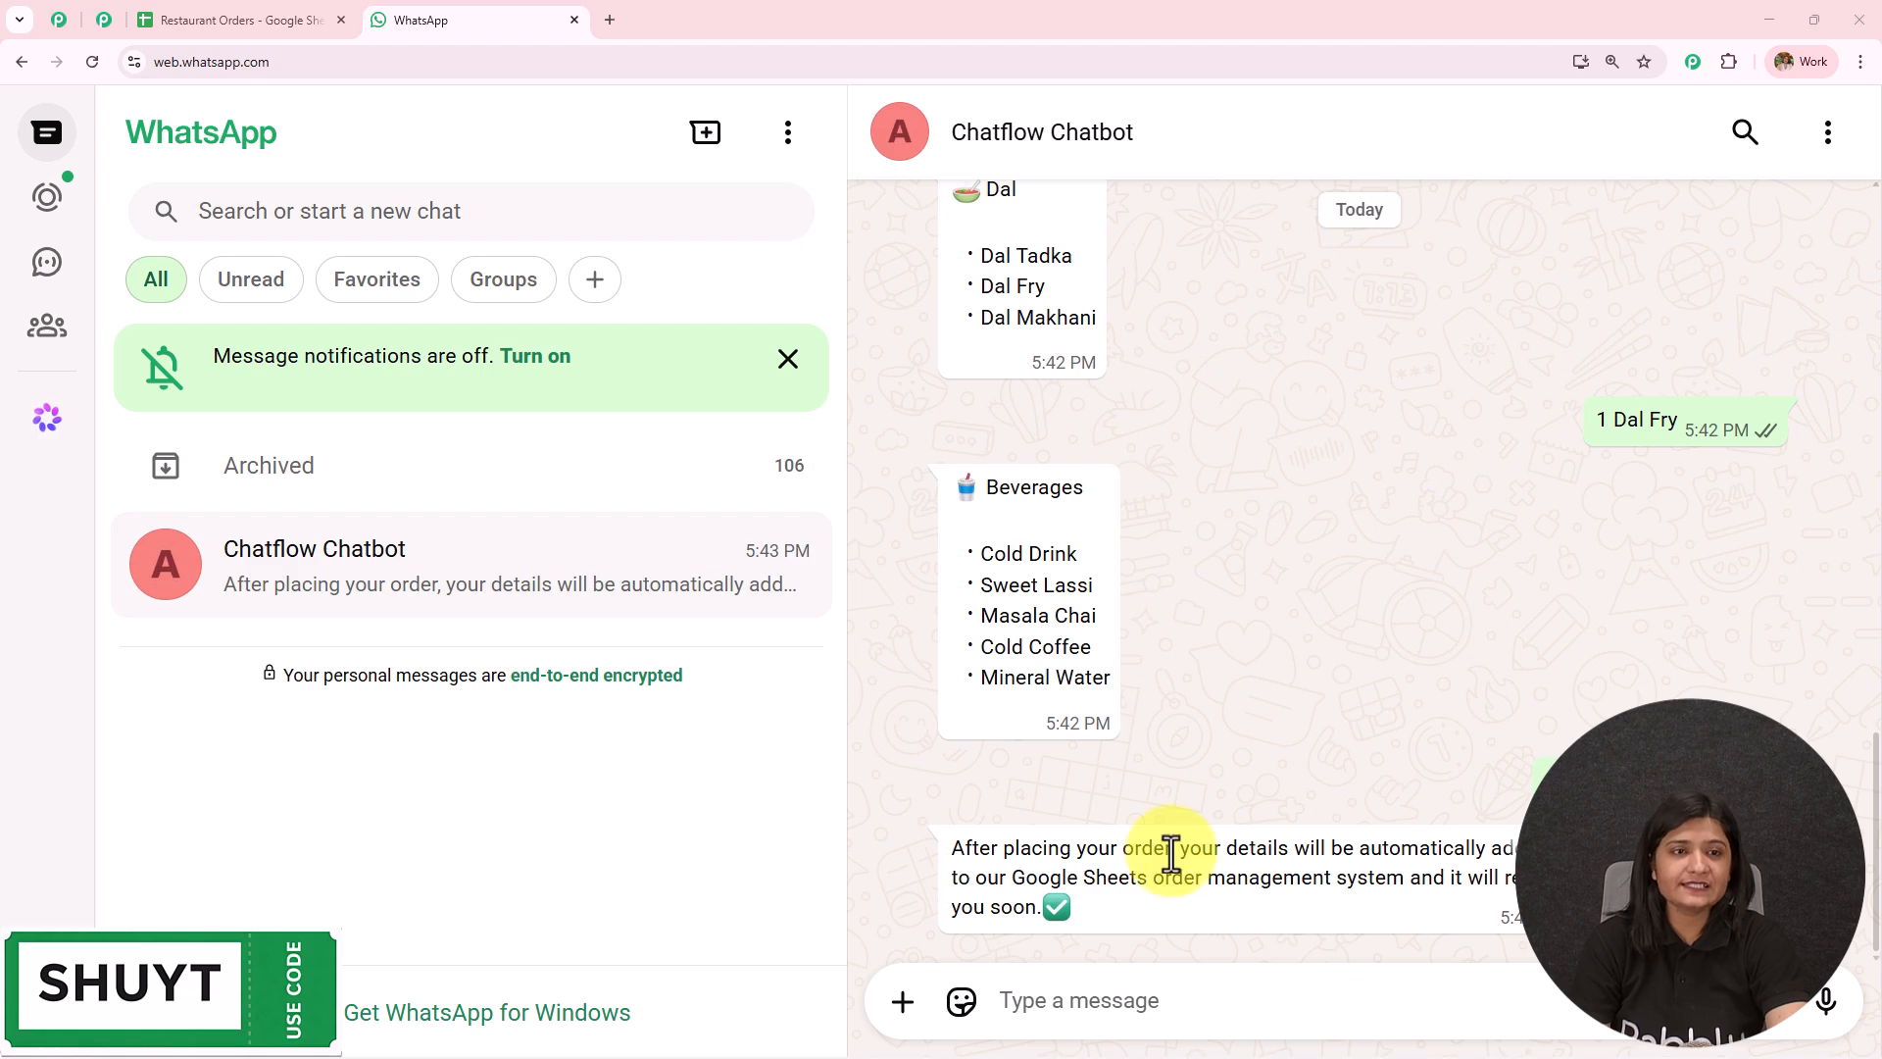
left_click(341, 8)
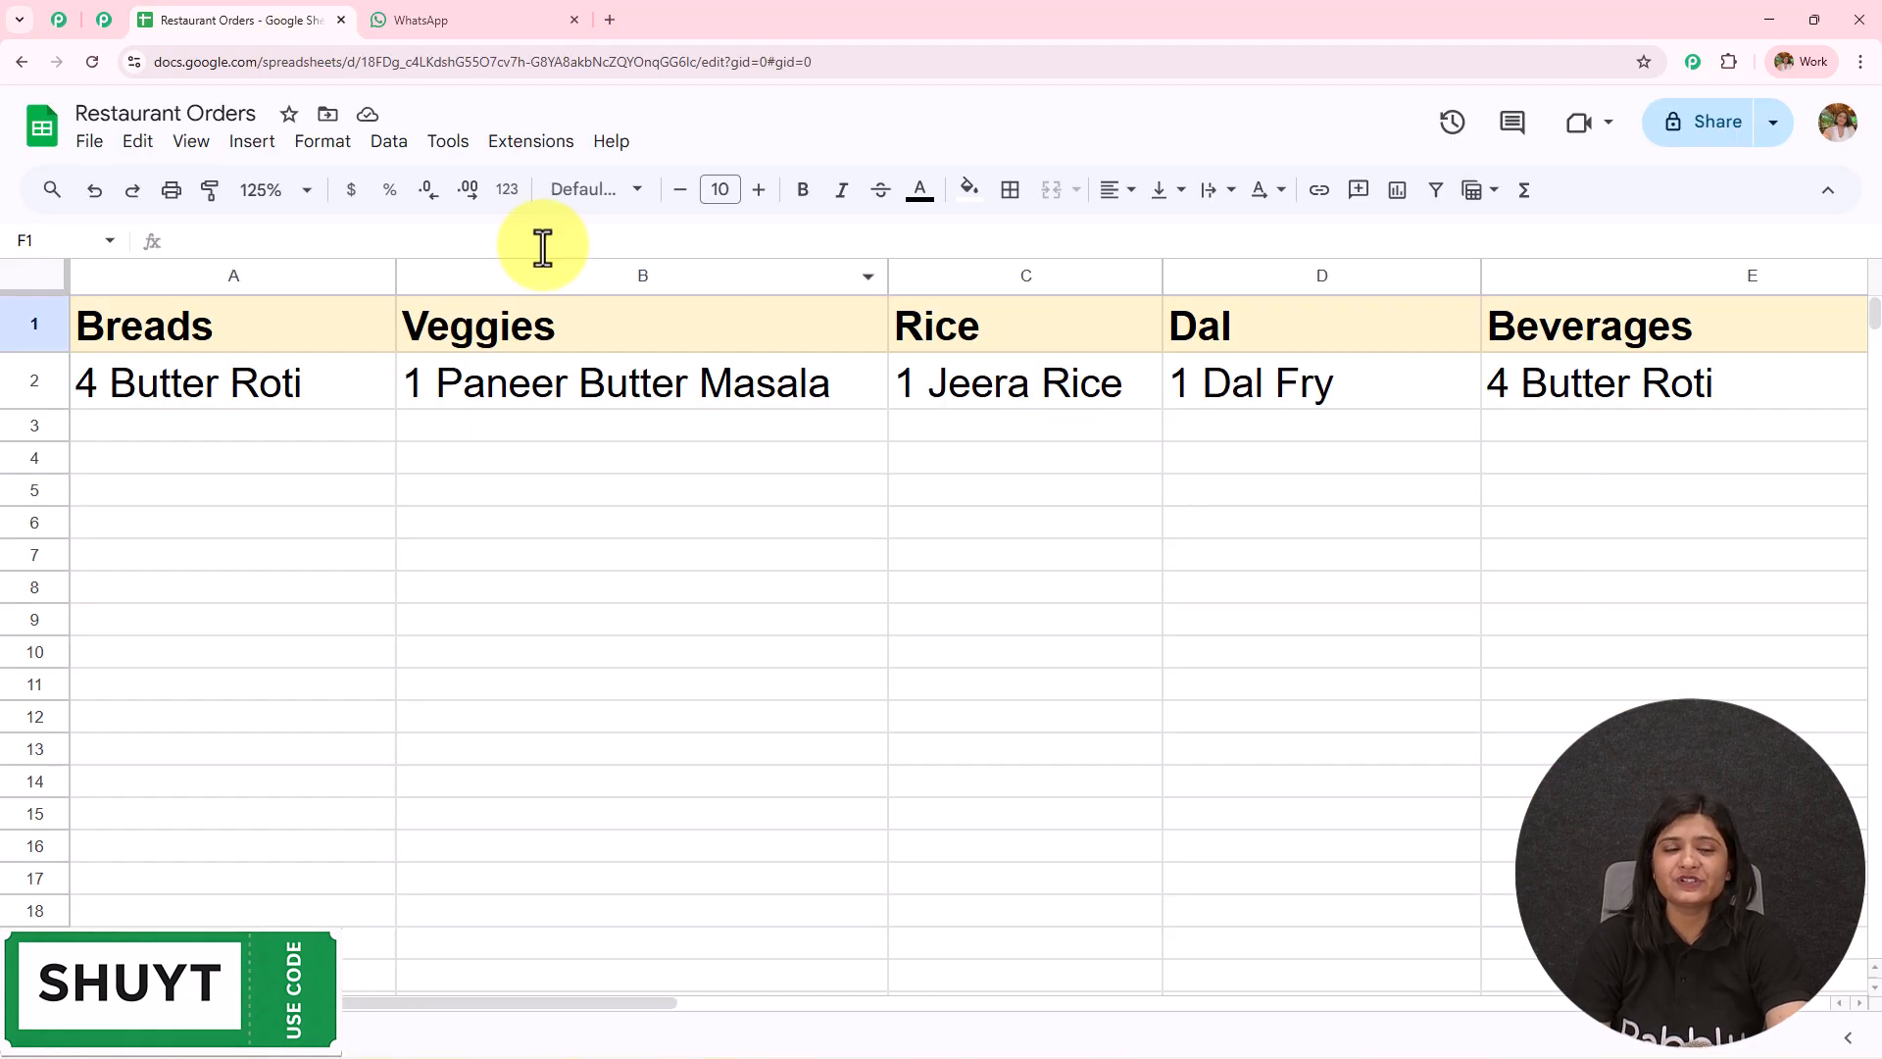
Open pabbly.com/chatflow in a new browser tab and dismiss the Labour Day lifetime offer popup.
left_click(610, 20)
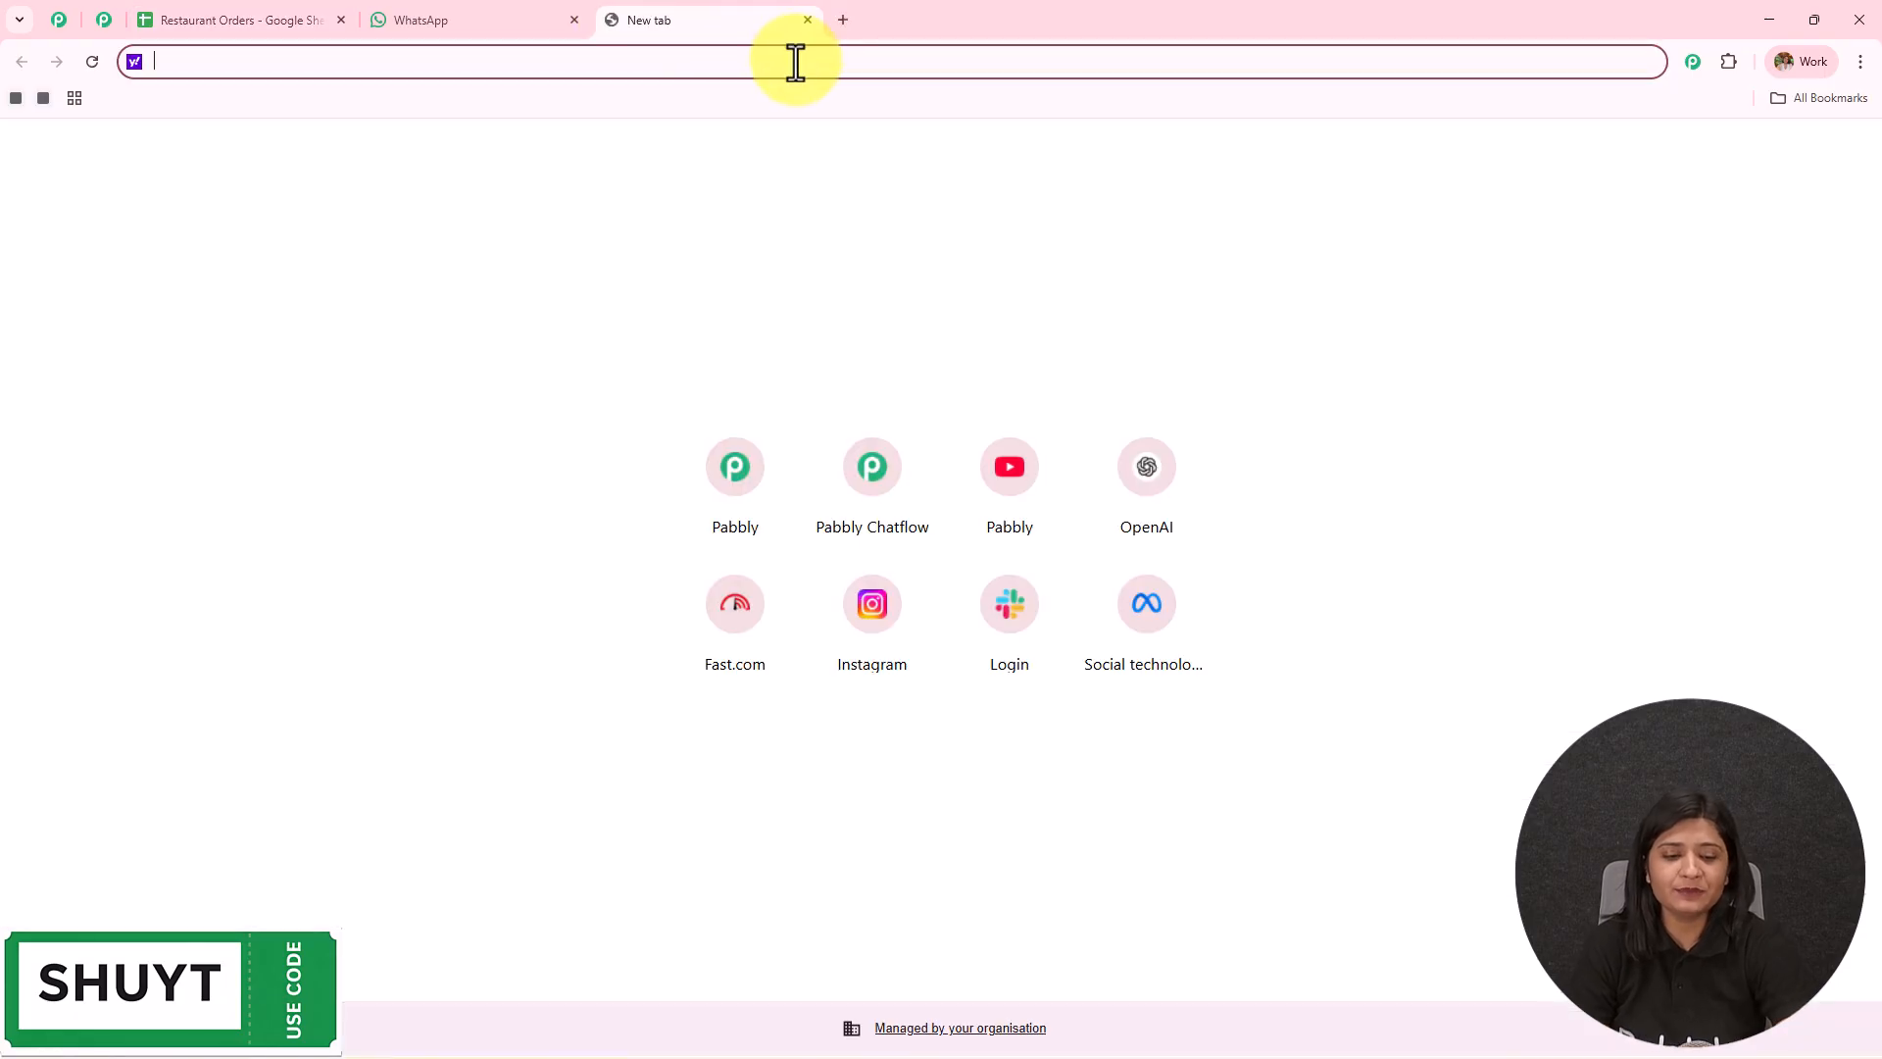
type("www")
key("Return")
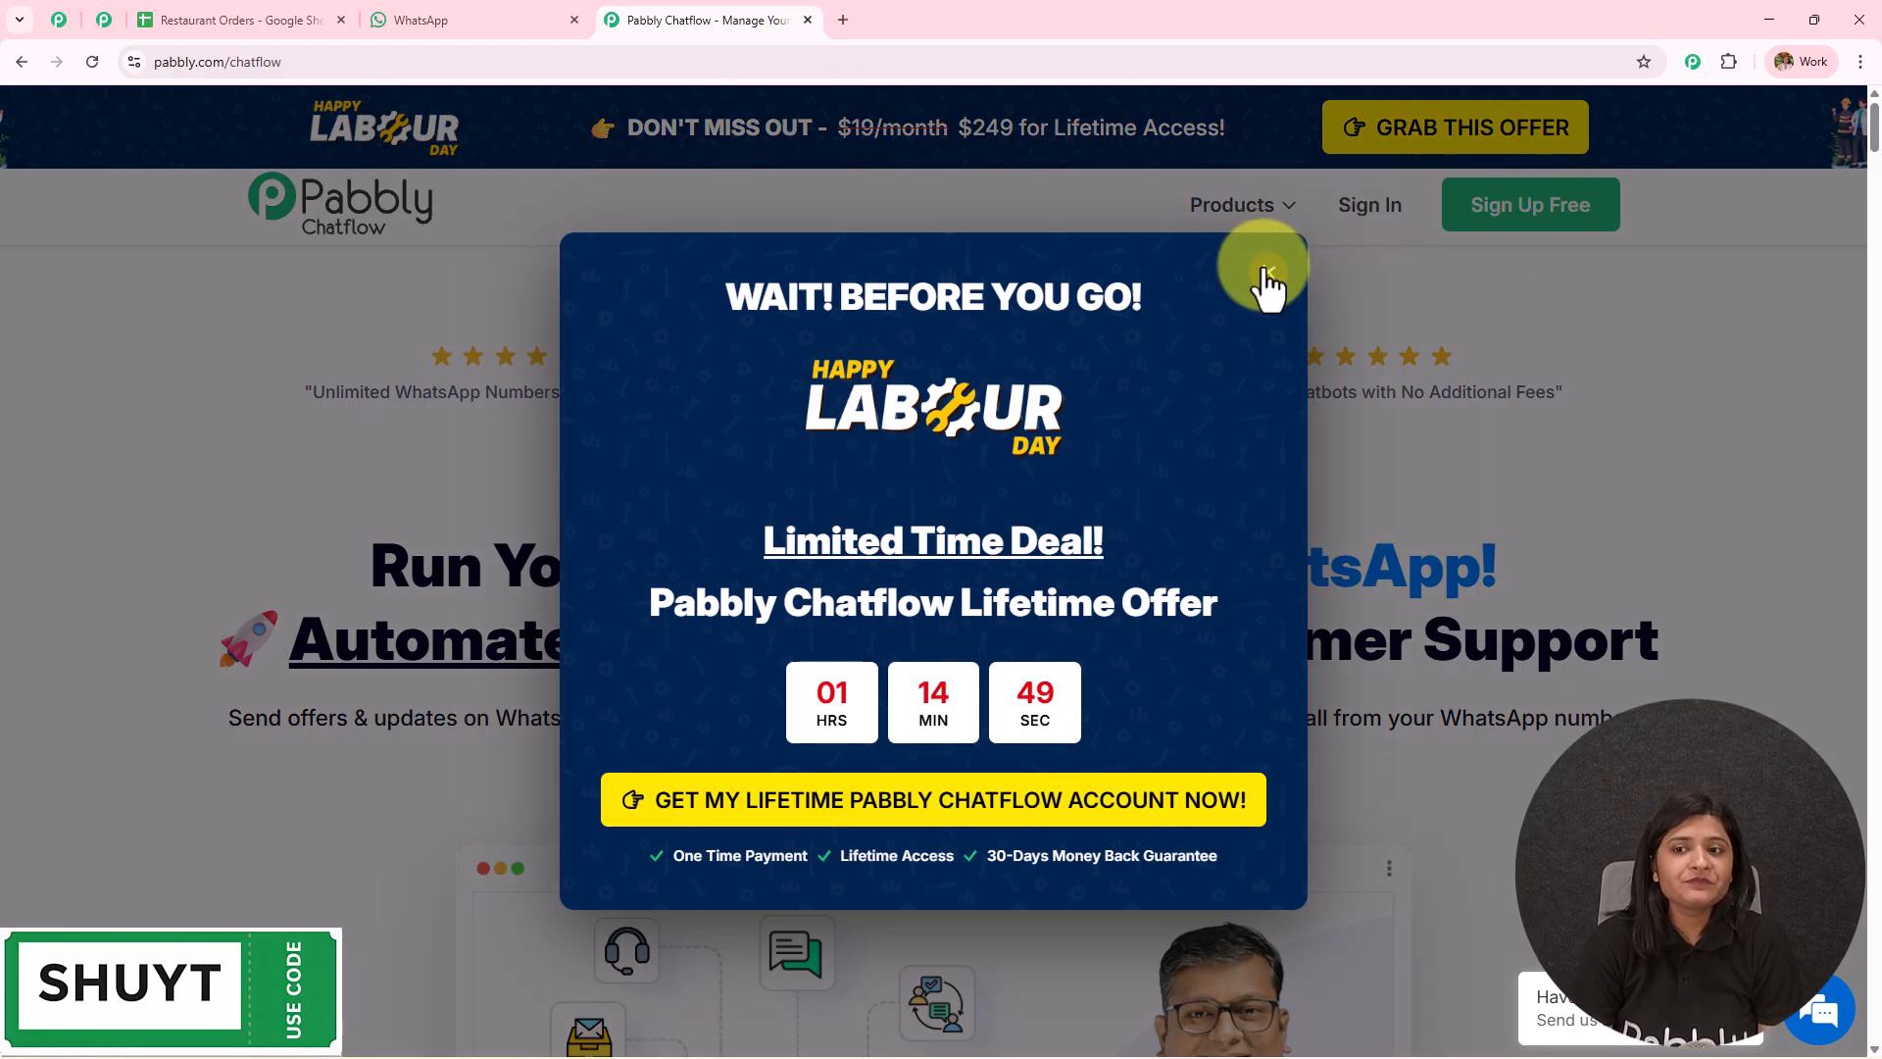
left_click(1269, 272)
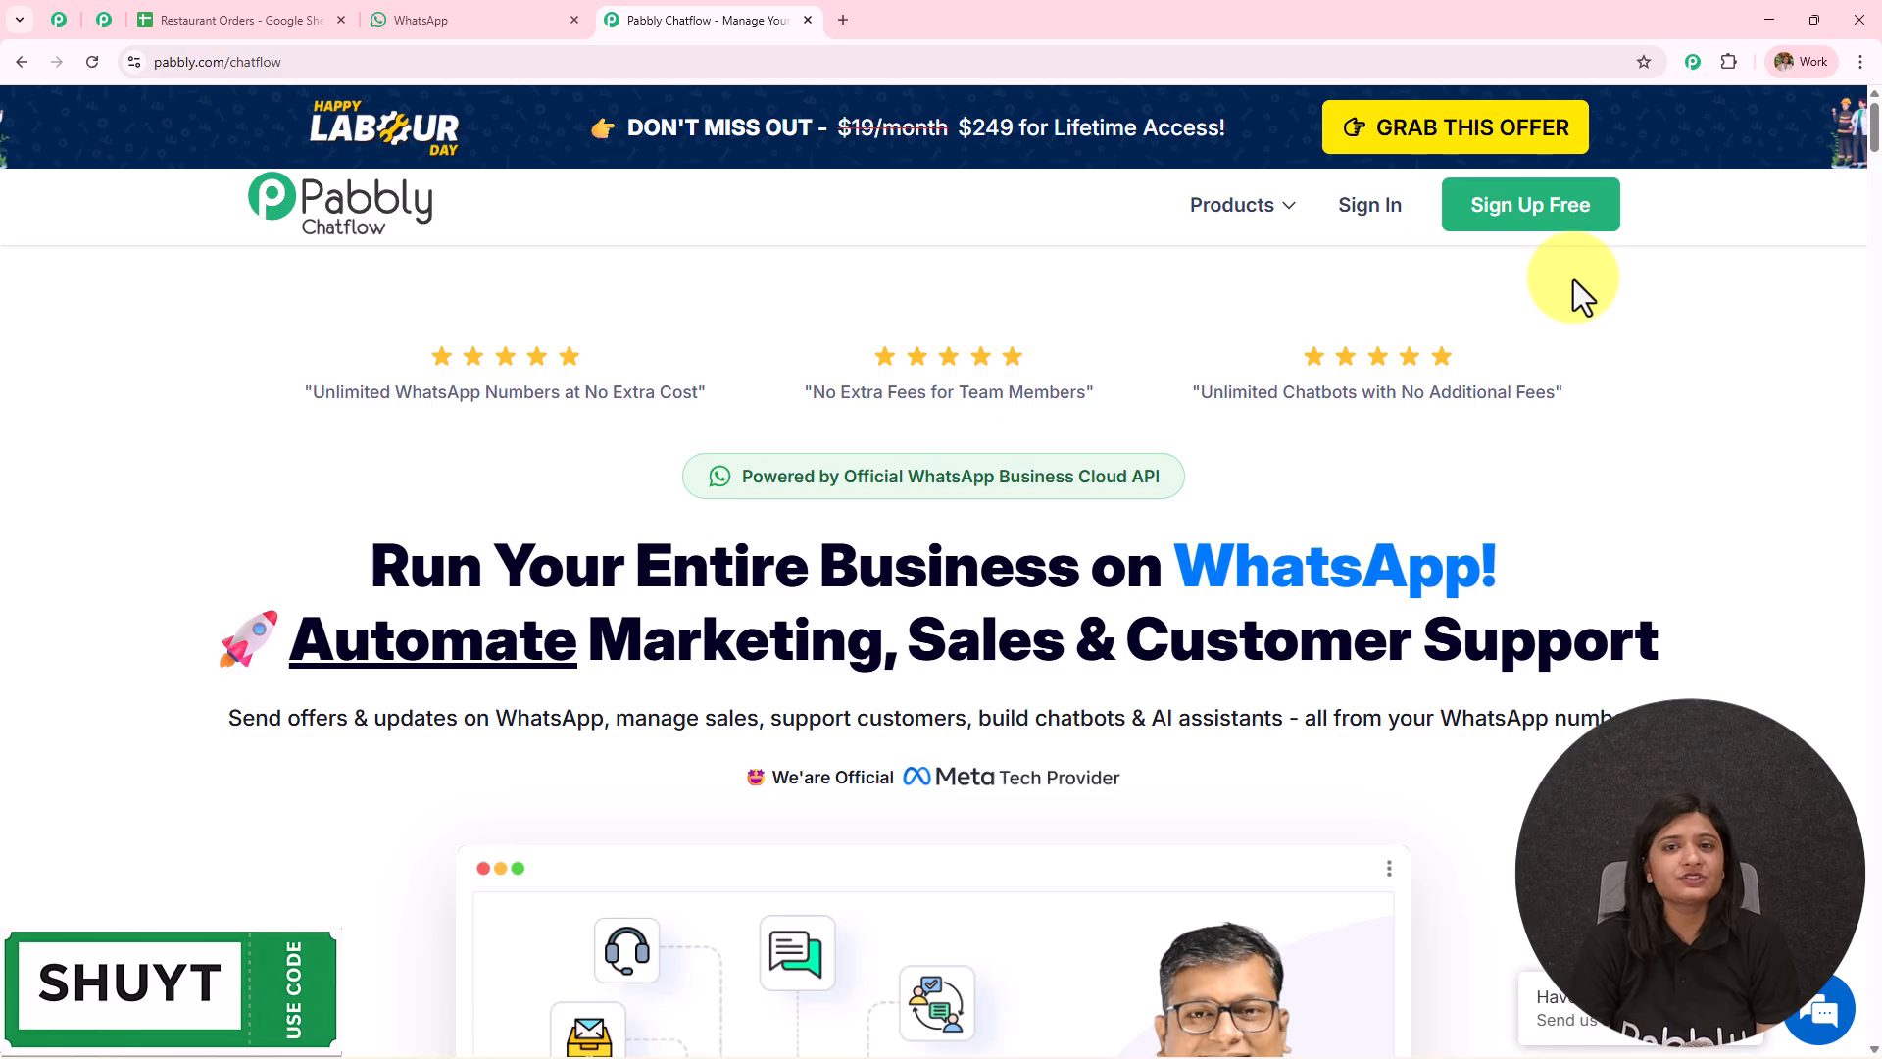
Sign in to Pabbly and open Pabbly Chatflow from the All Pabbly Apps page.
left_click(1384, 208)
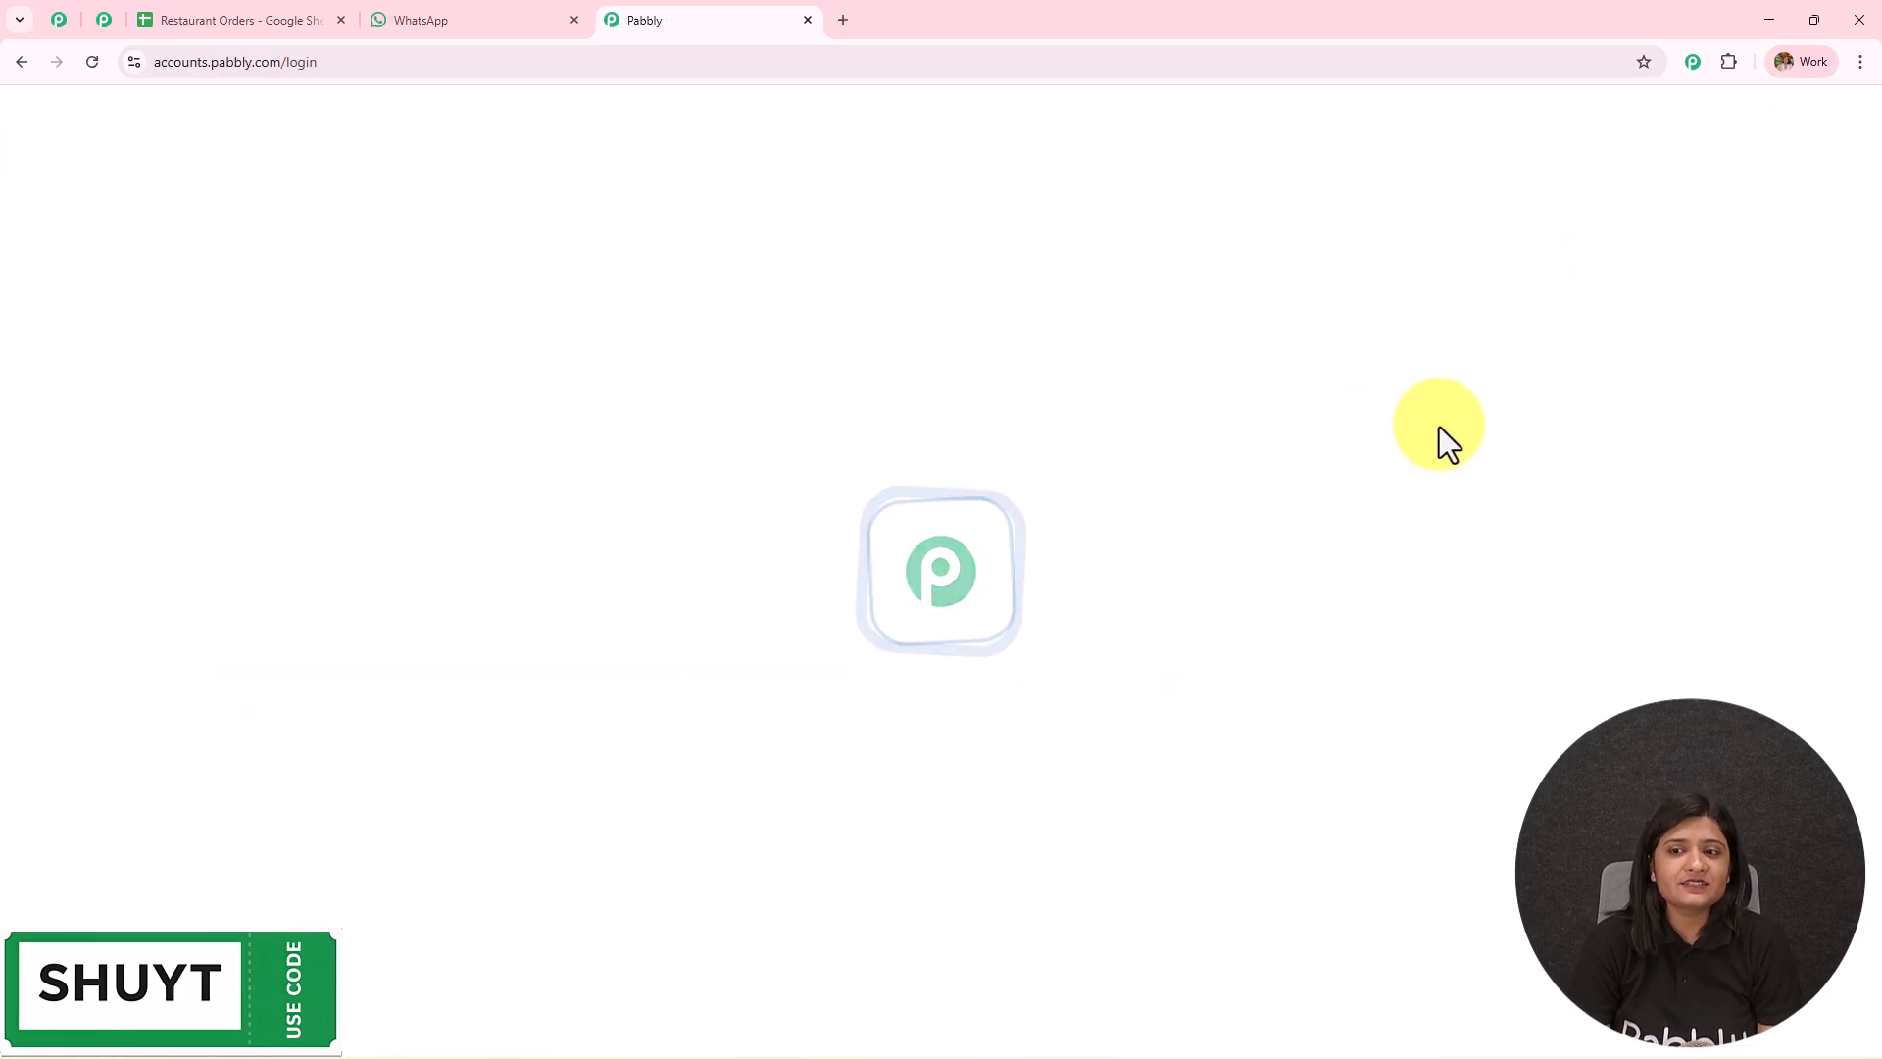
left_click_drag(257, 279, 549, 294)
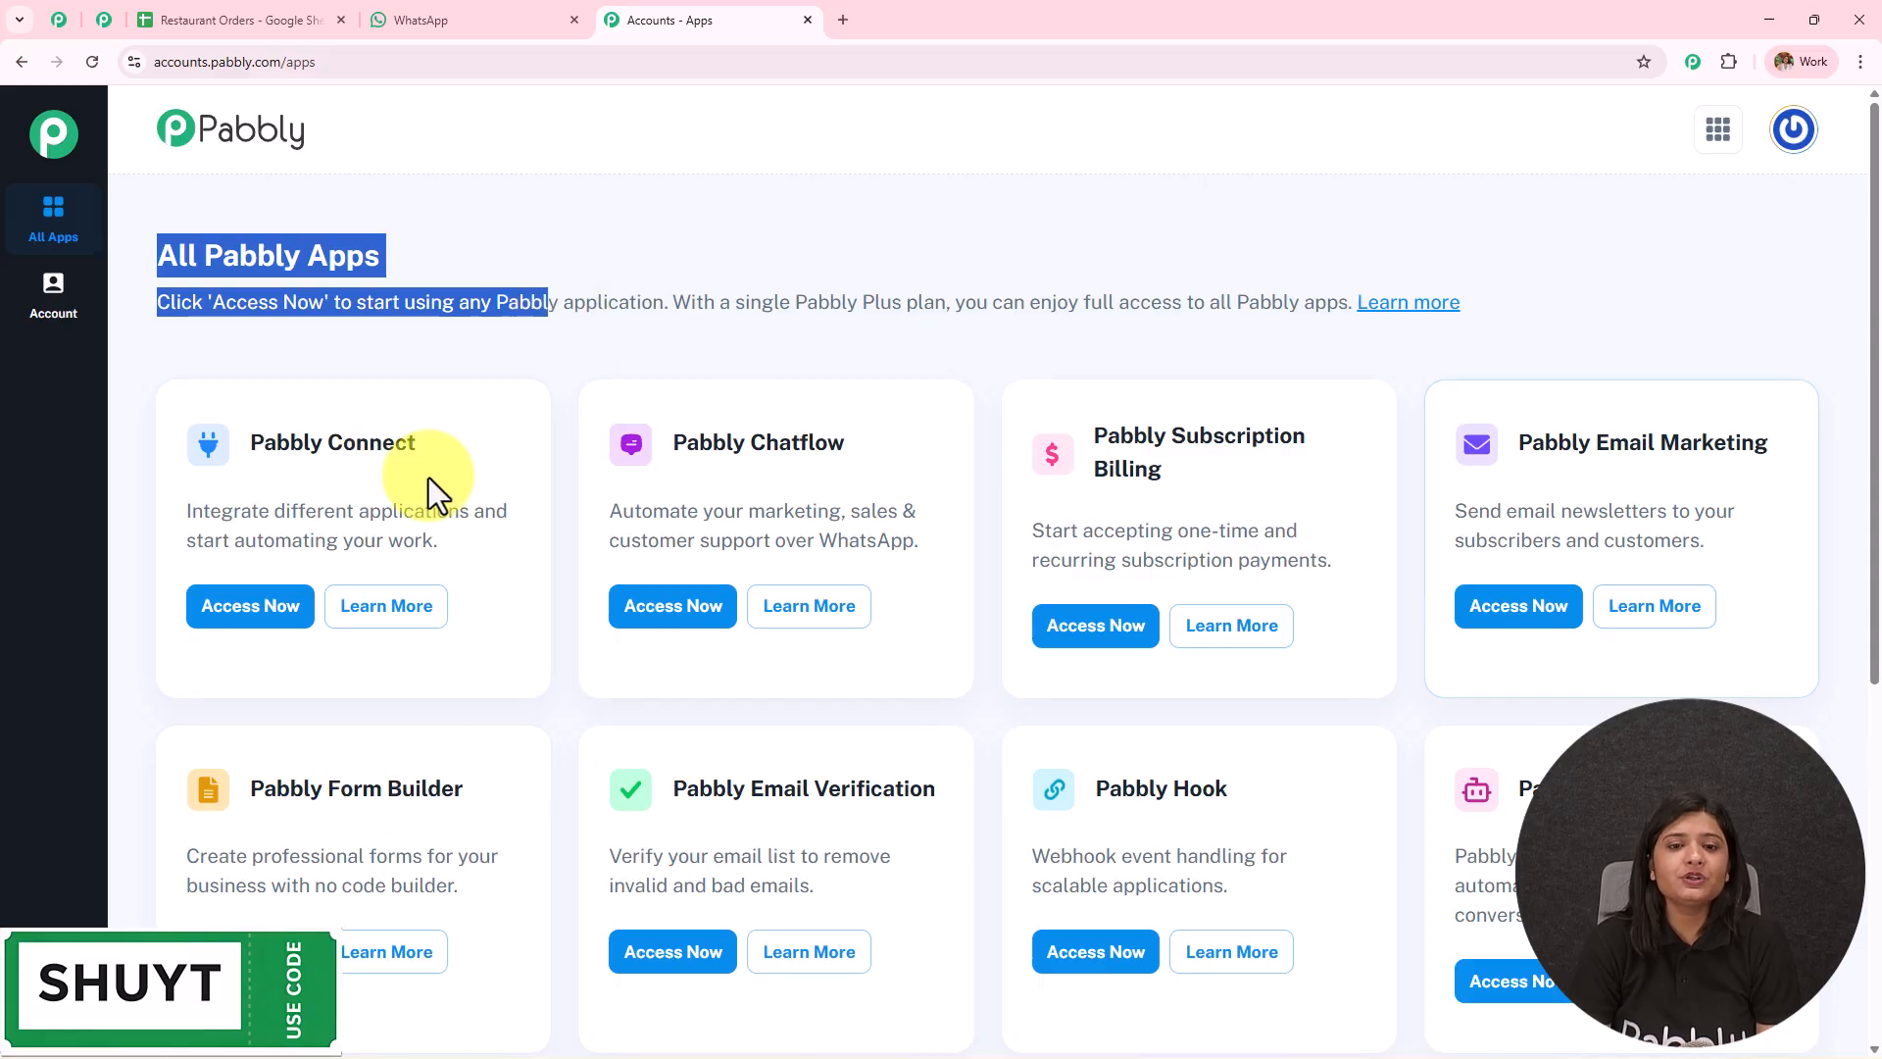
left_click_drag(675, 443, 831, 446)
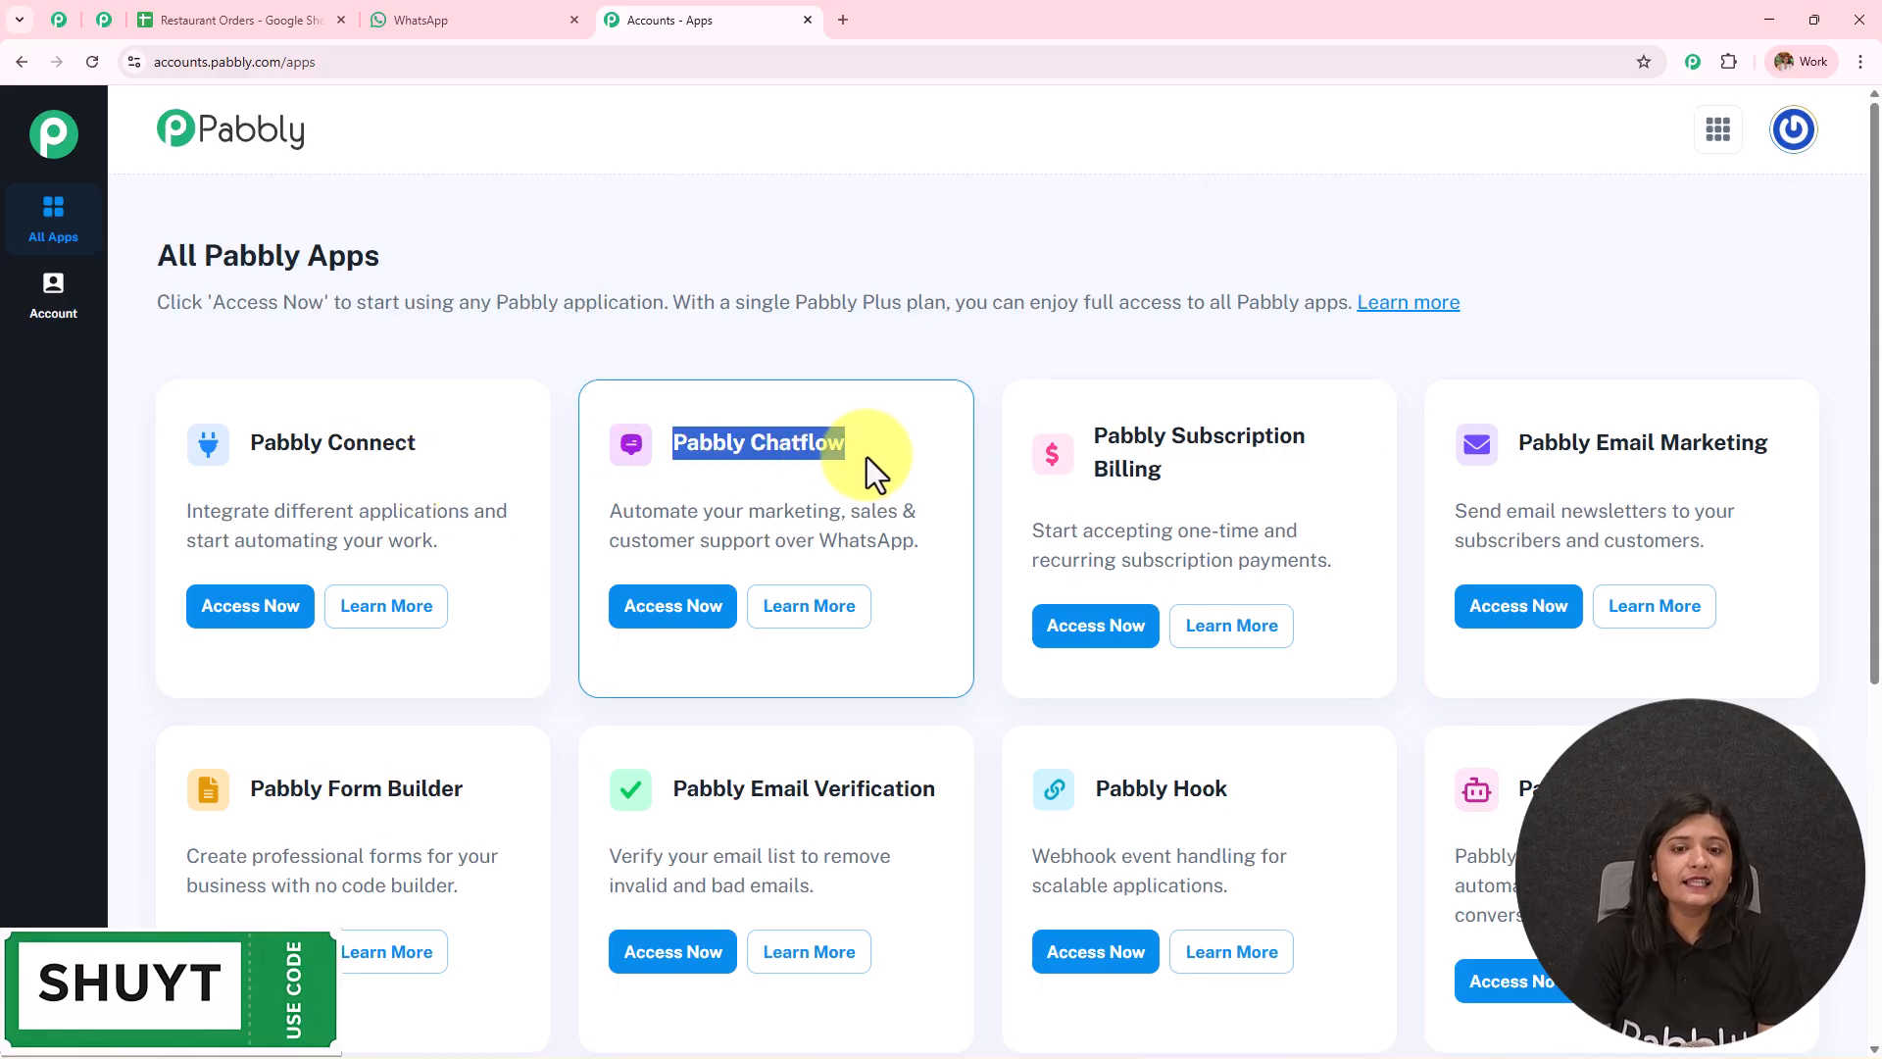
left_click(698, 604)
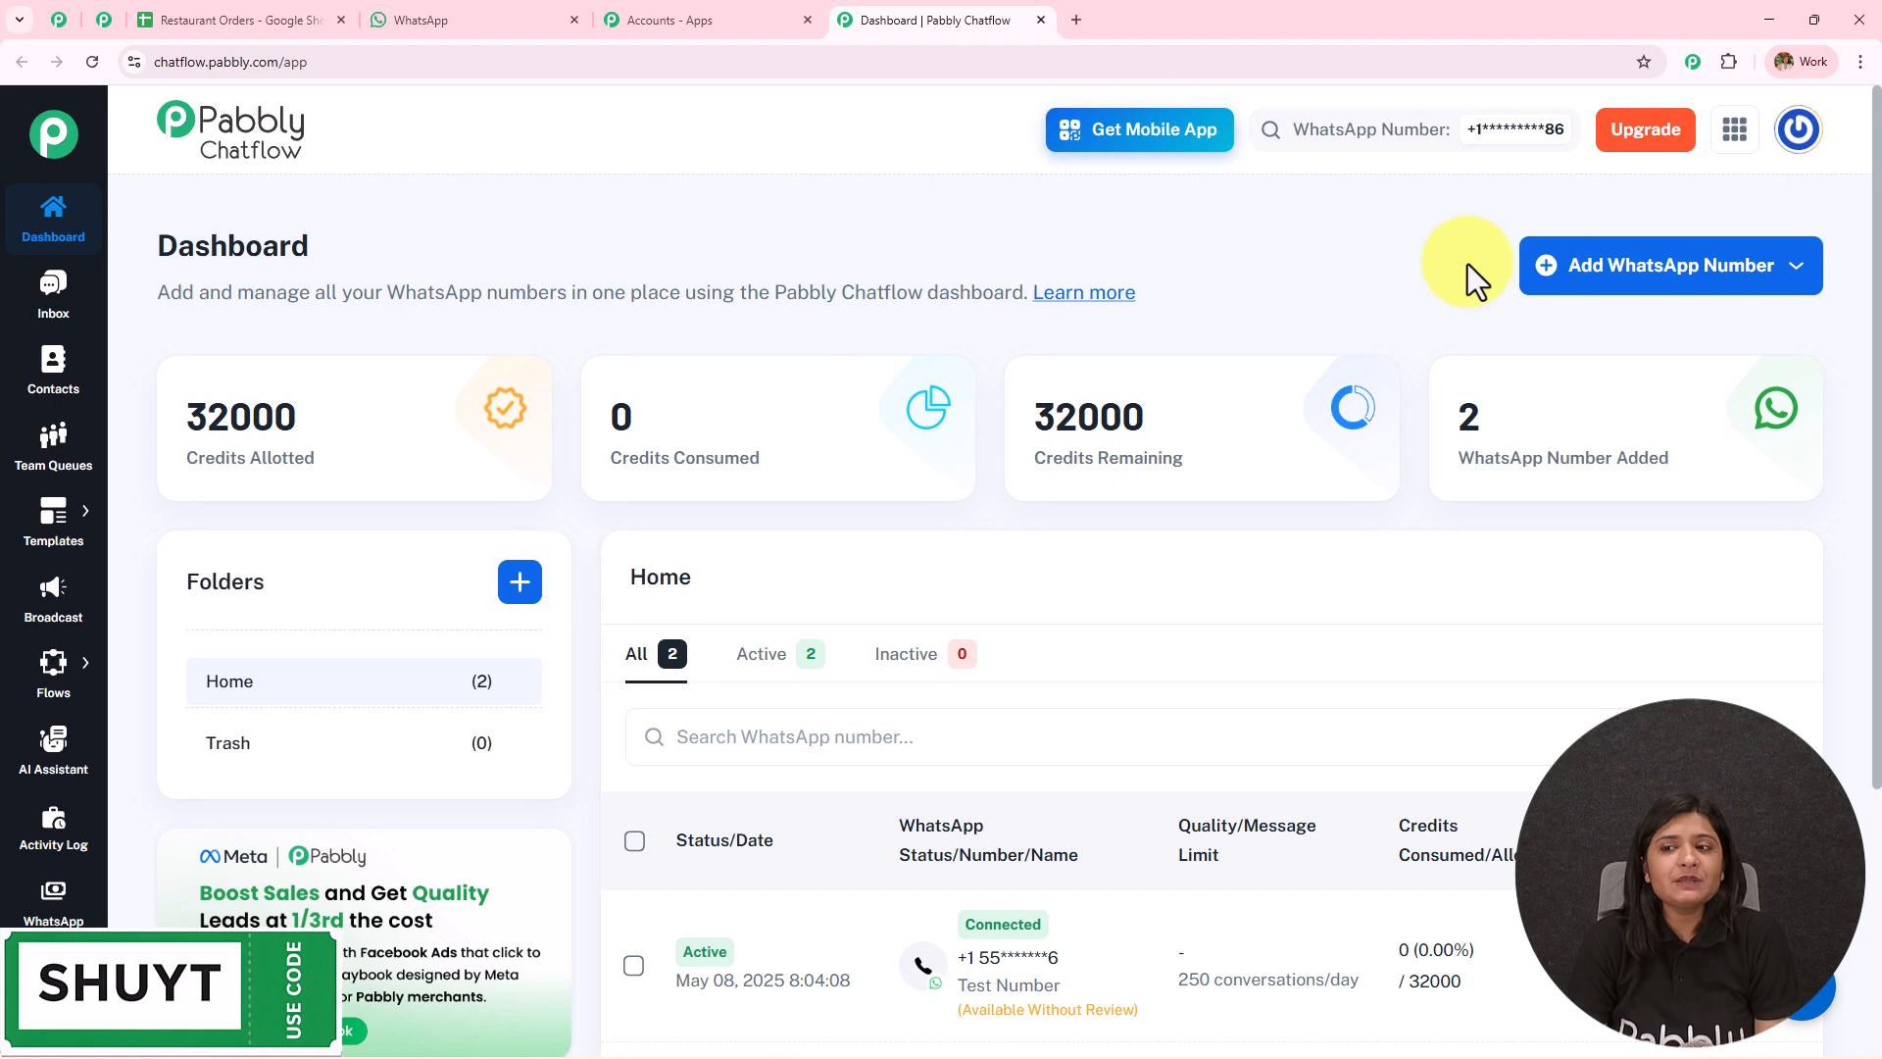
Examine the WhatsApp Connect and Manual Token Connect options for adding a WhatsApp number, closing each without adding one.
left_click(1584, 284)
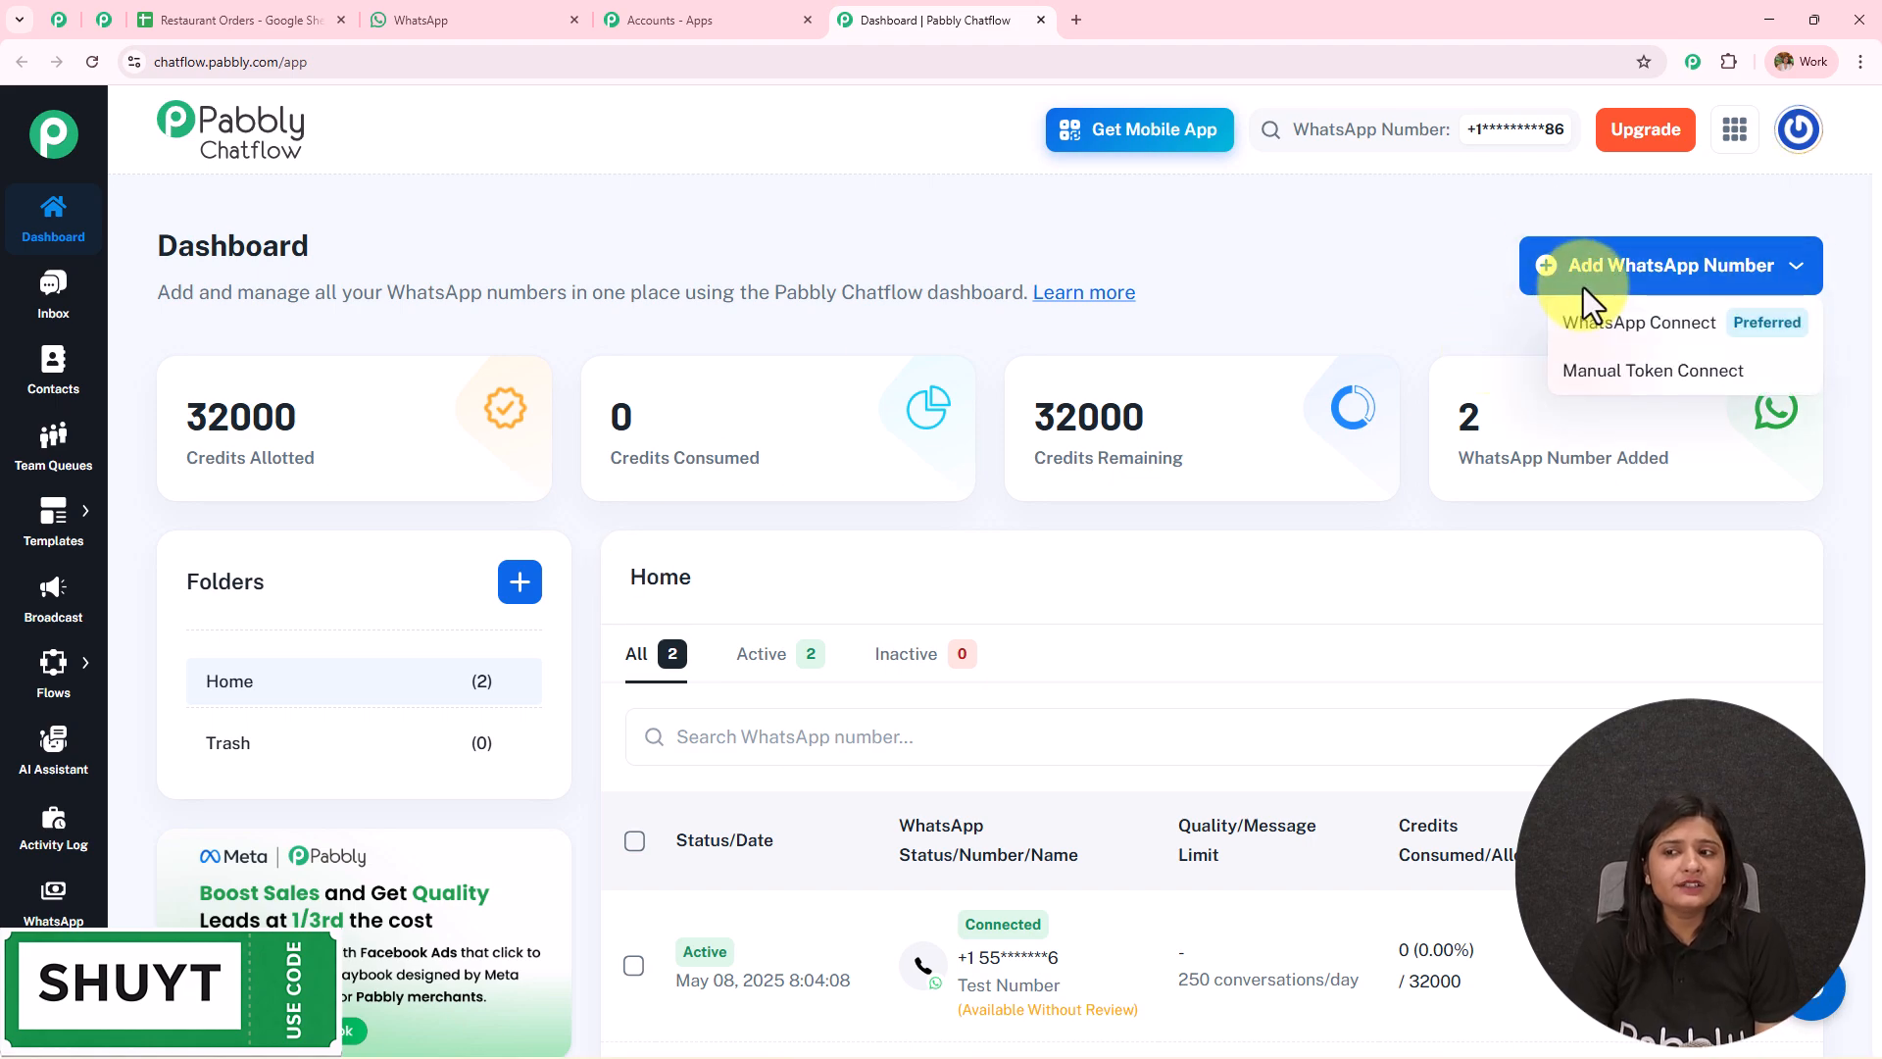
left_click(1592, 333)
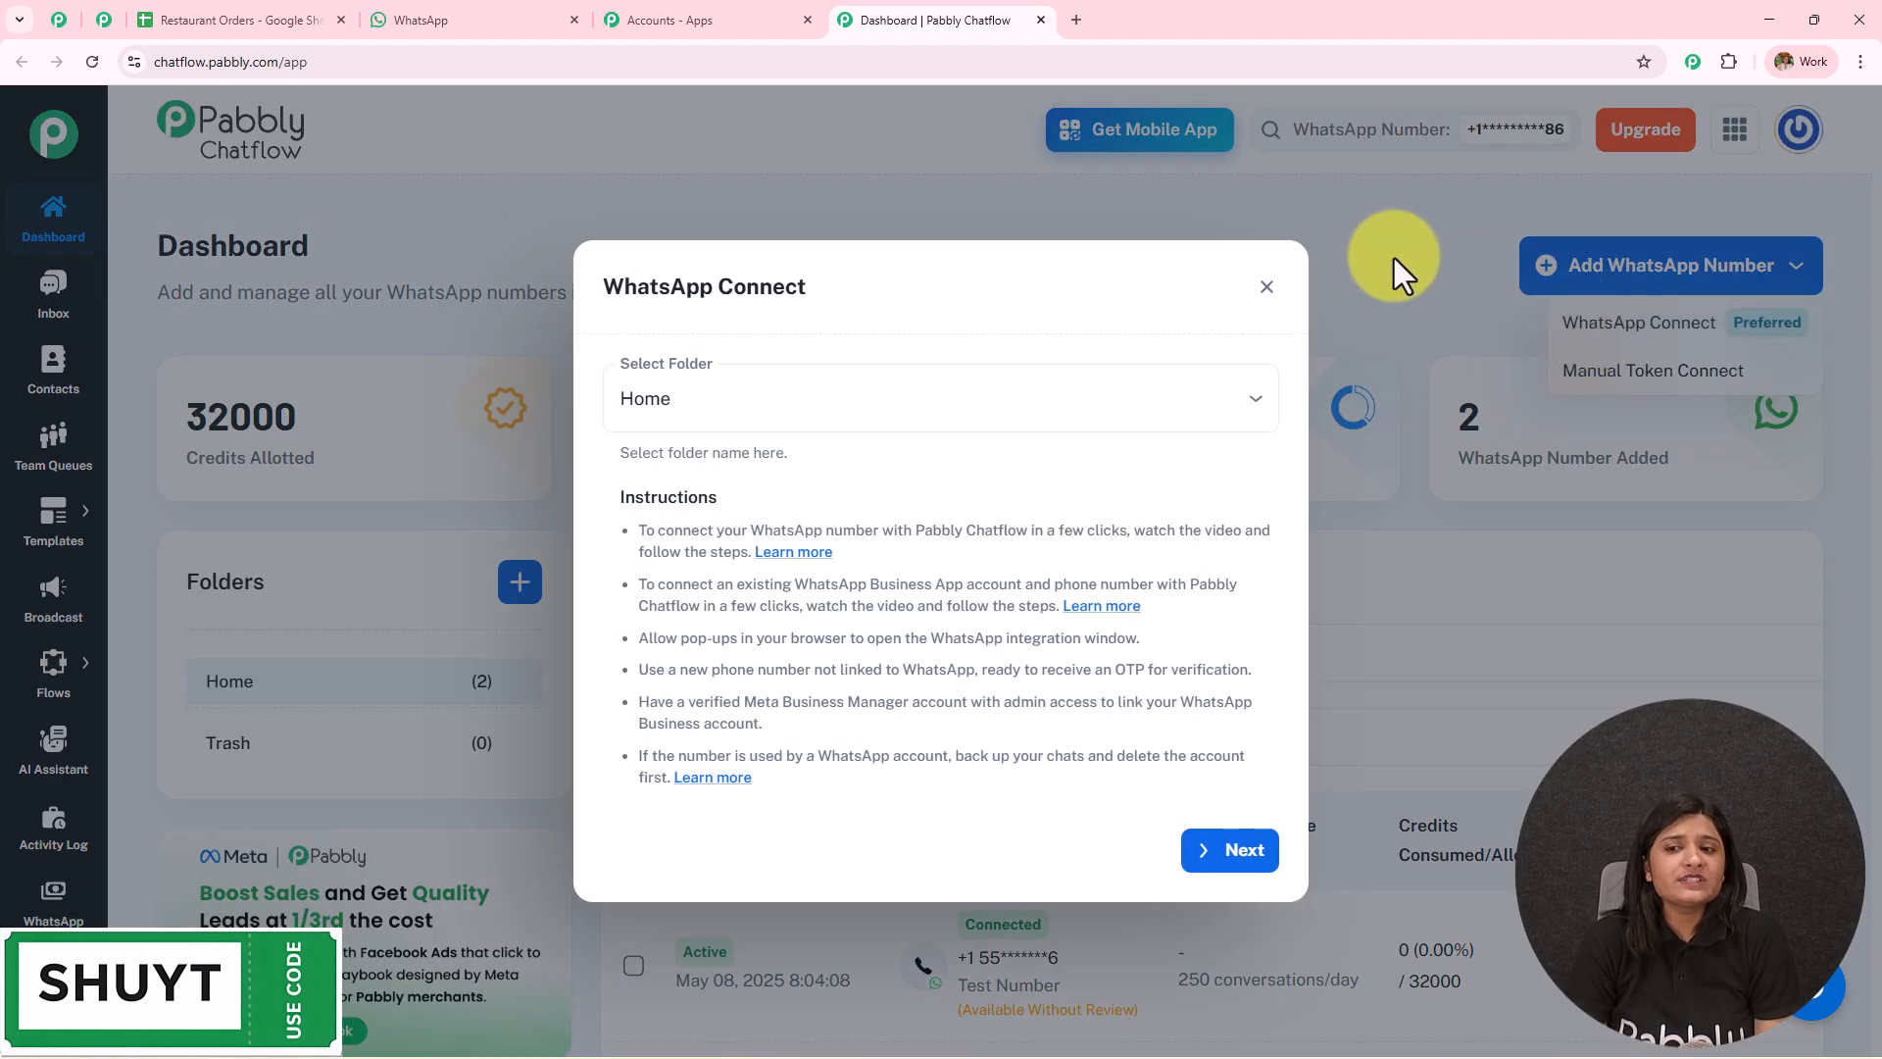
left_click(1267, 288)
left_click(1667, 371)
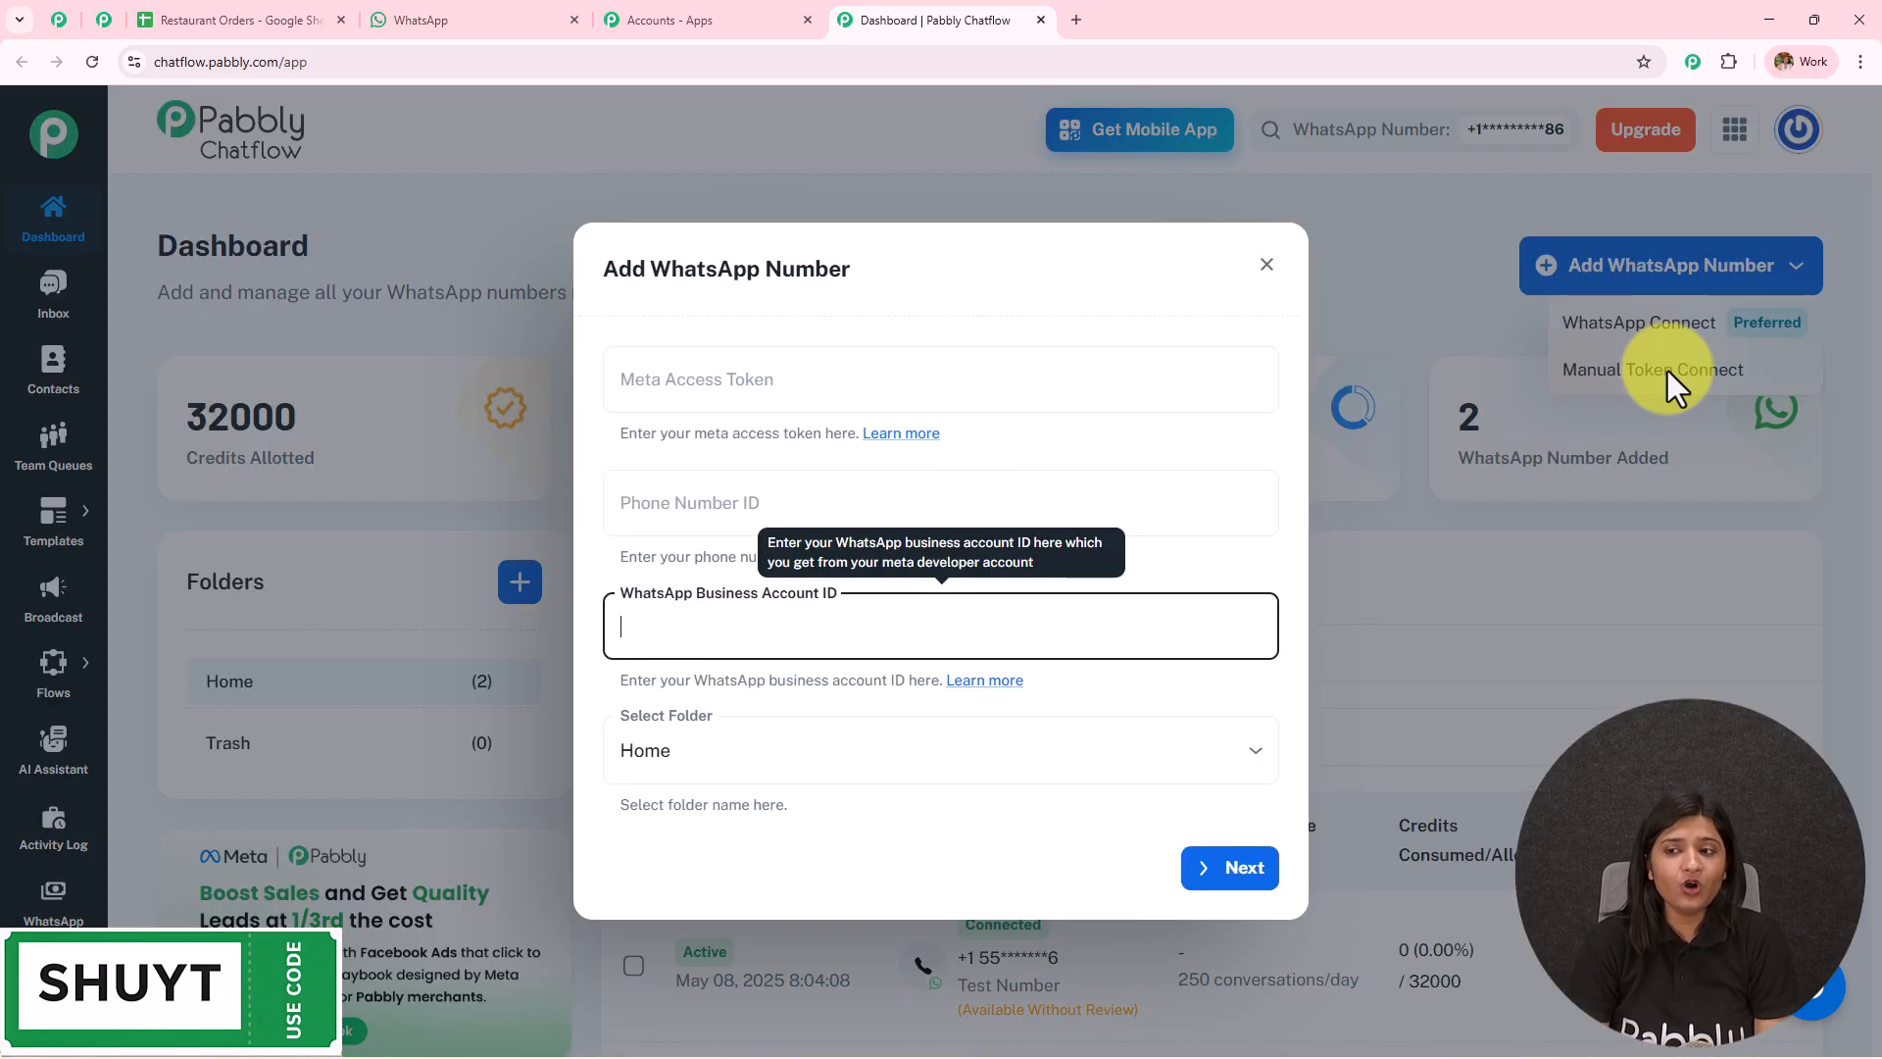
left_click(1266, 266)
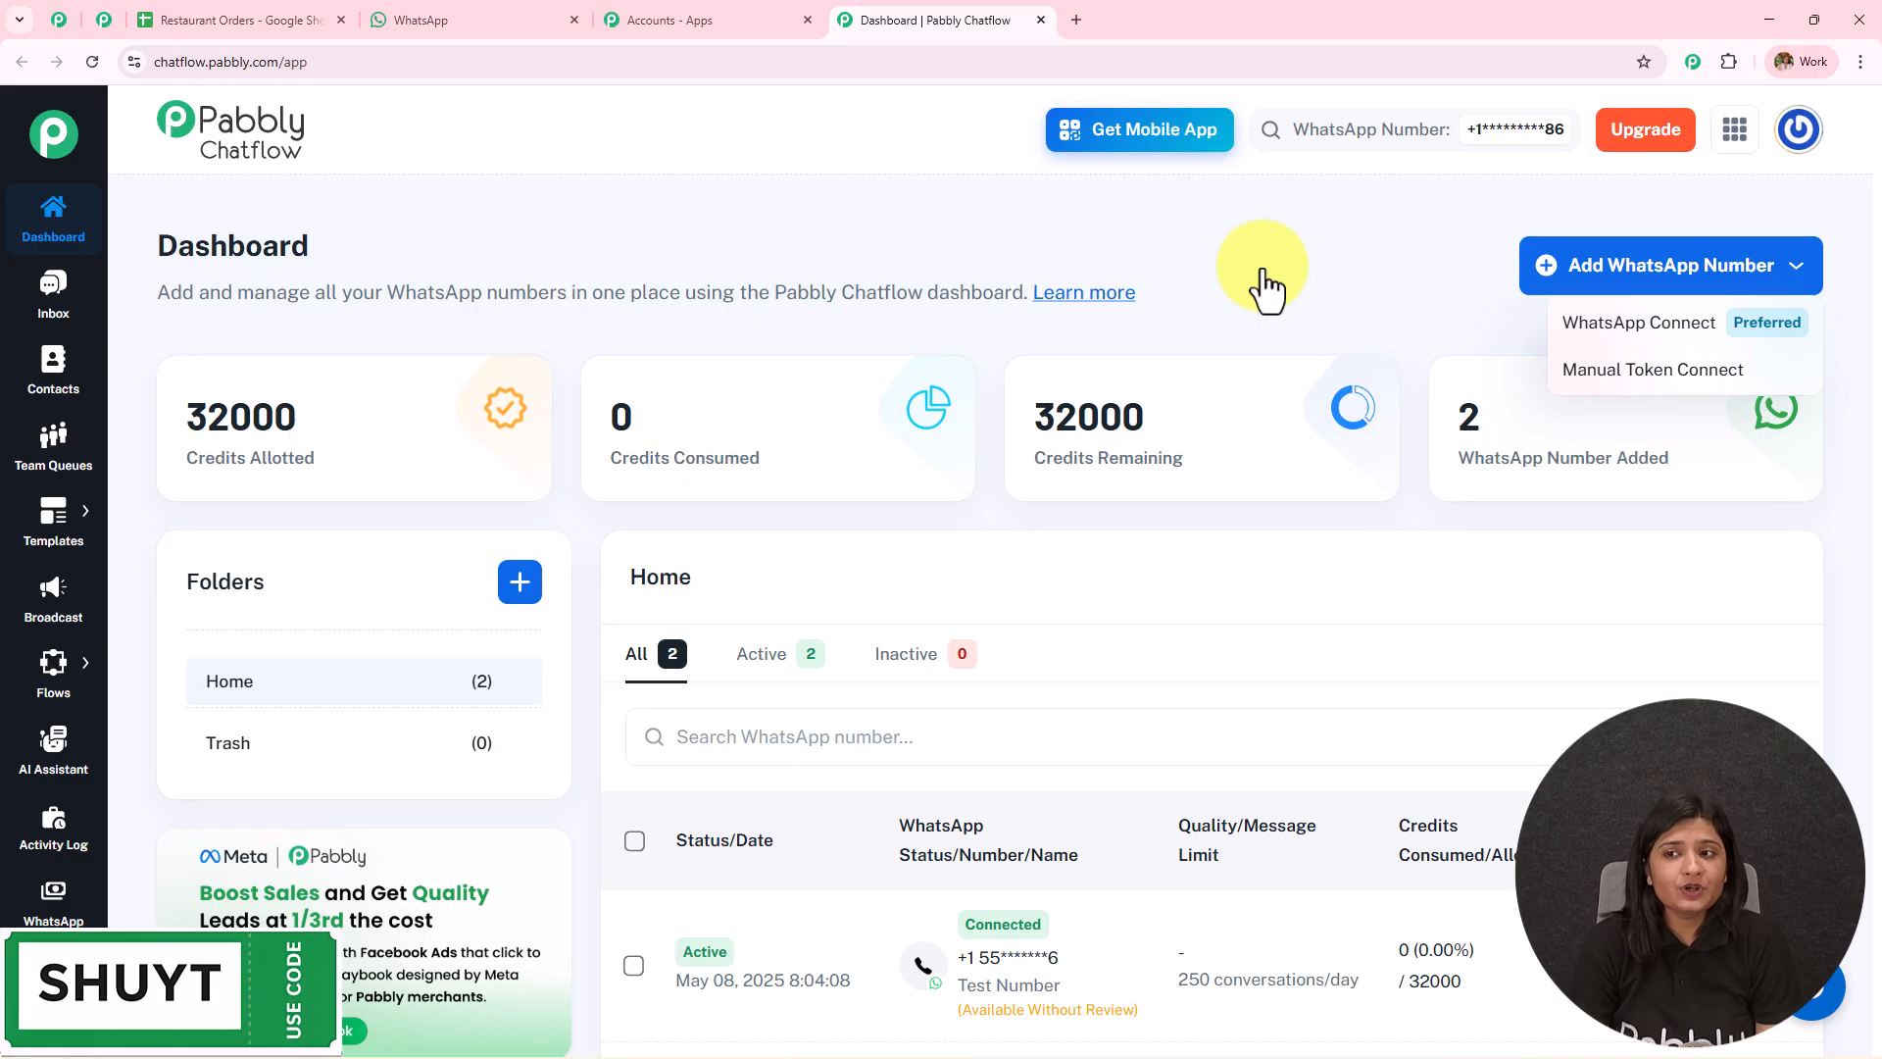
left_click(1262, 267)
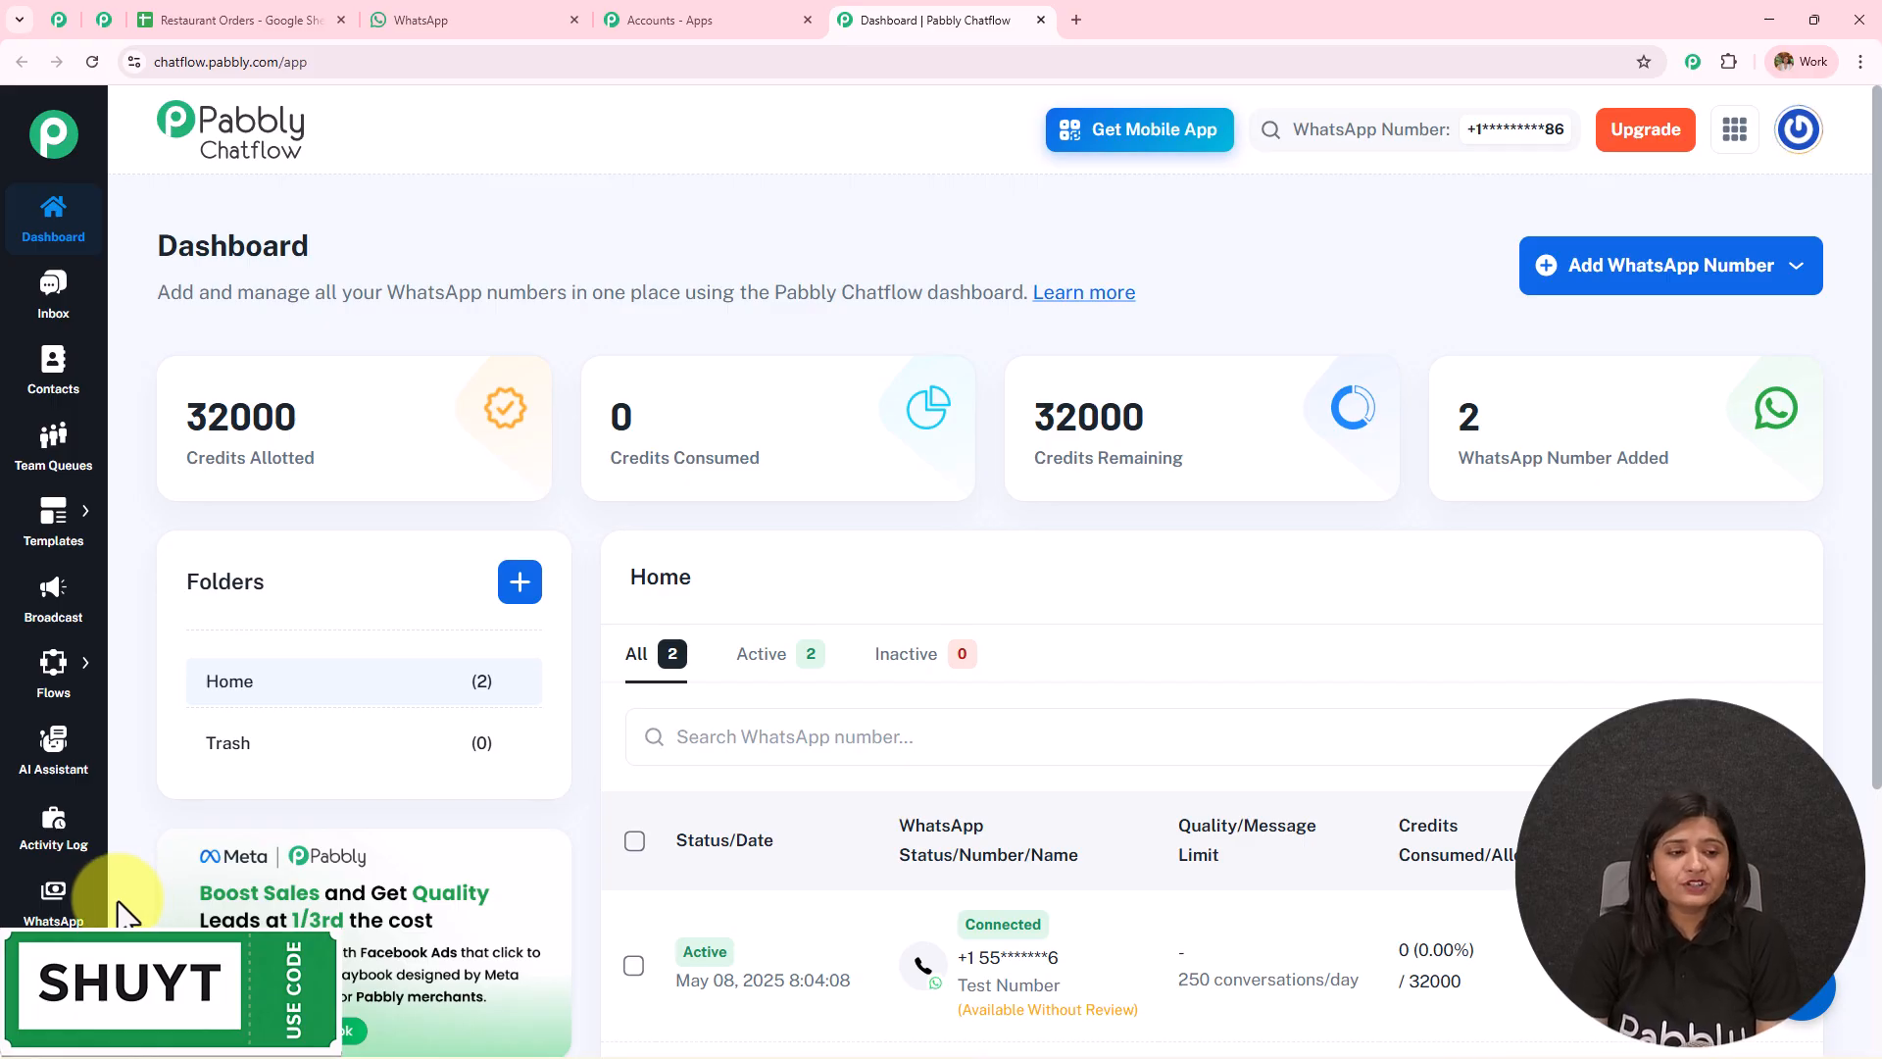
Open the Flow Builder and add a new flow.
mouse_move(63, 706)
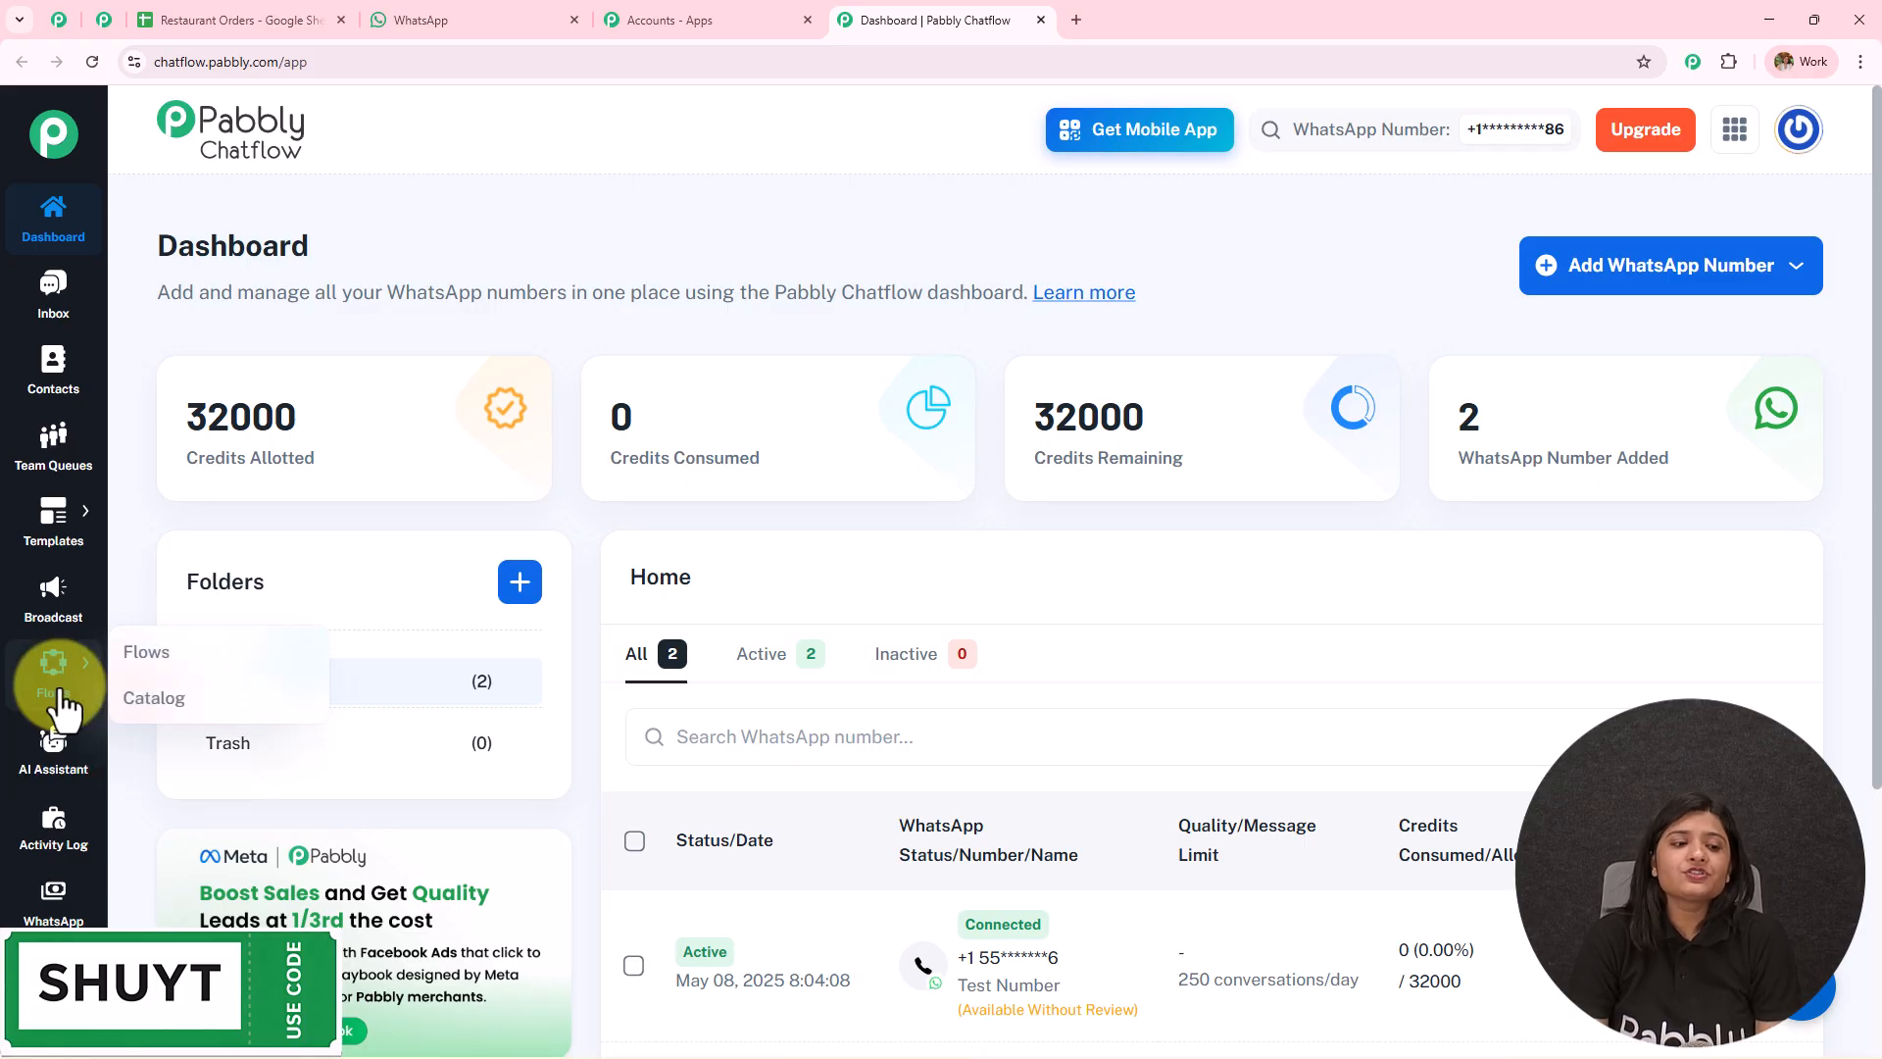
left_click(141, 667)
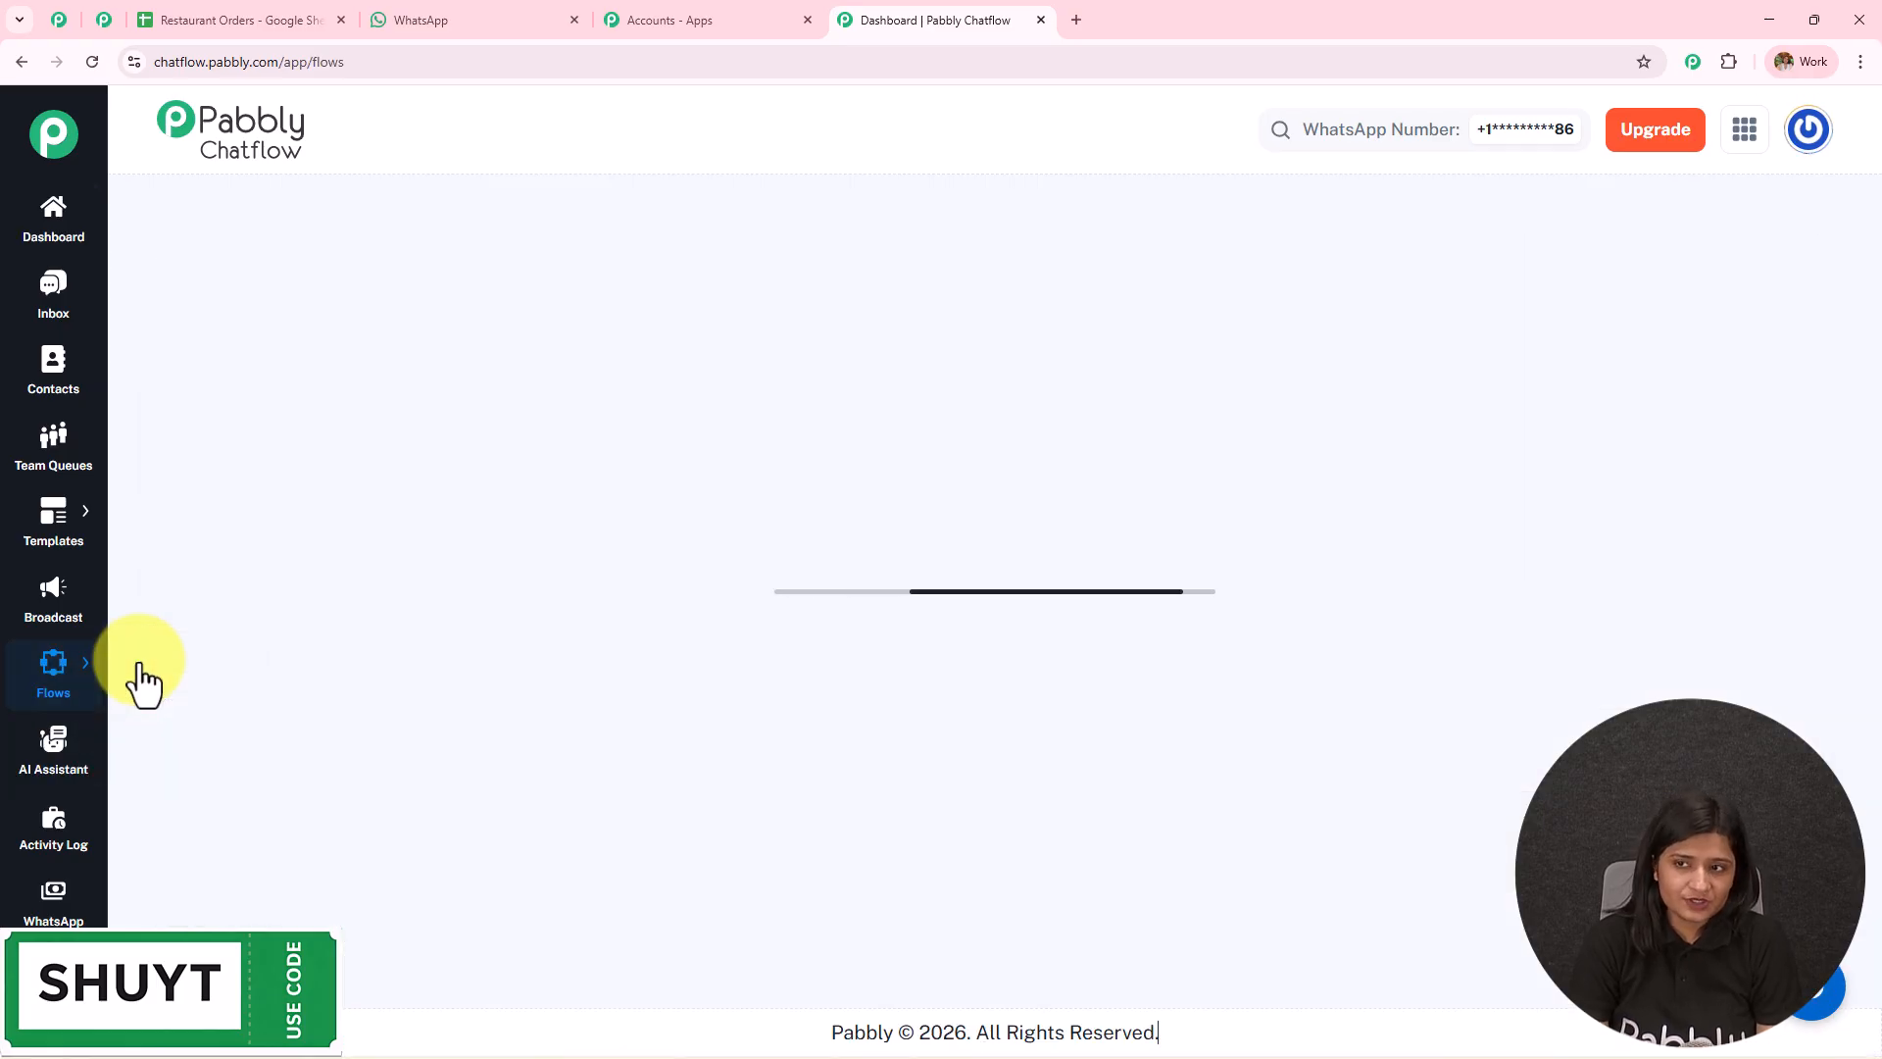
left_click_drag(143, 223, 520, 235)
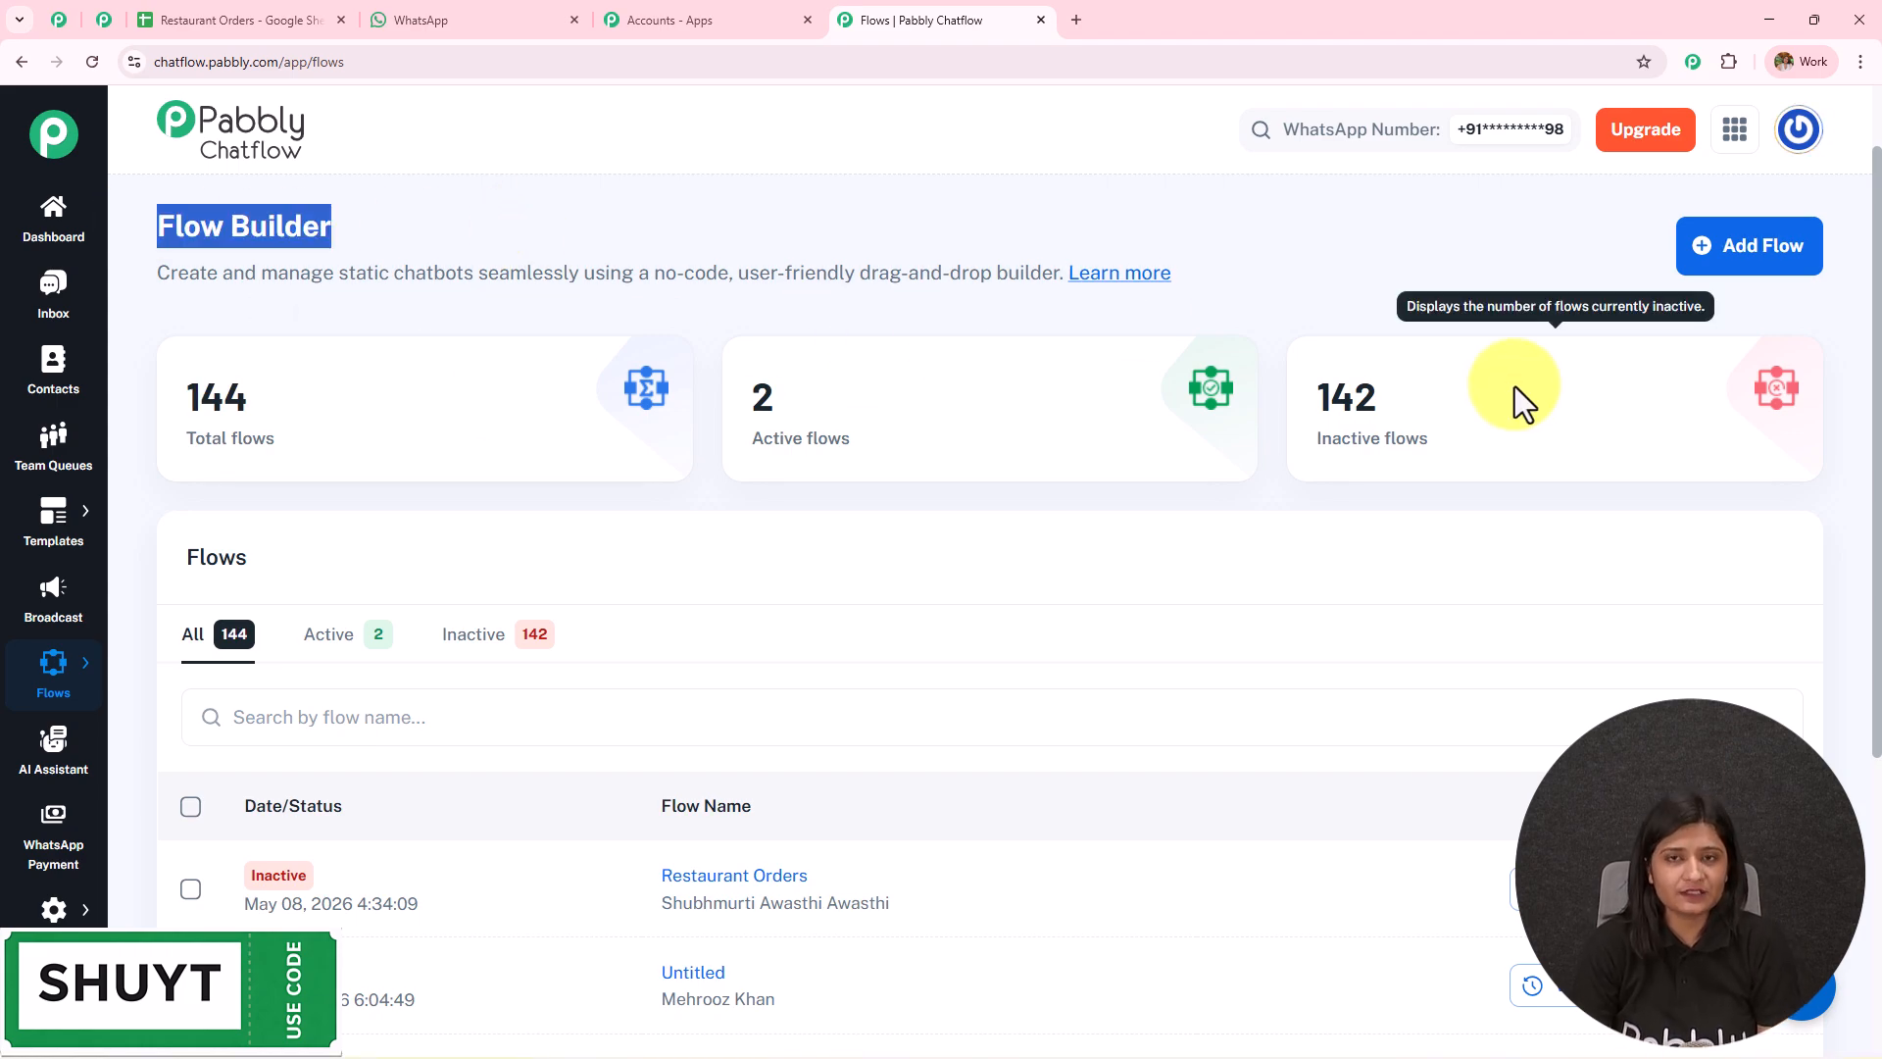
left_click(1742, 269)
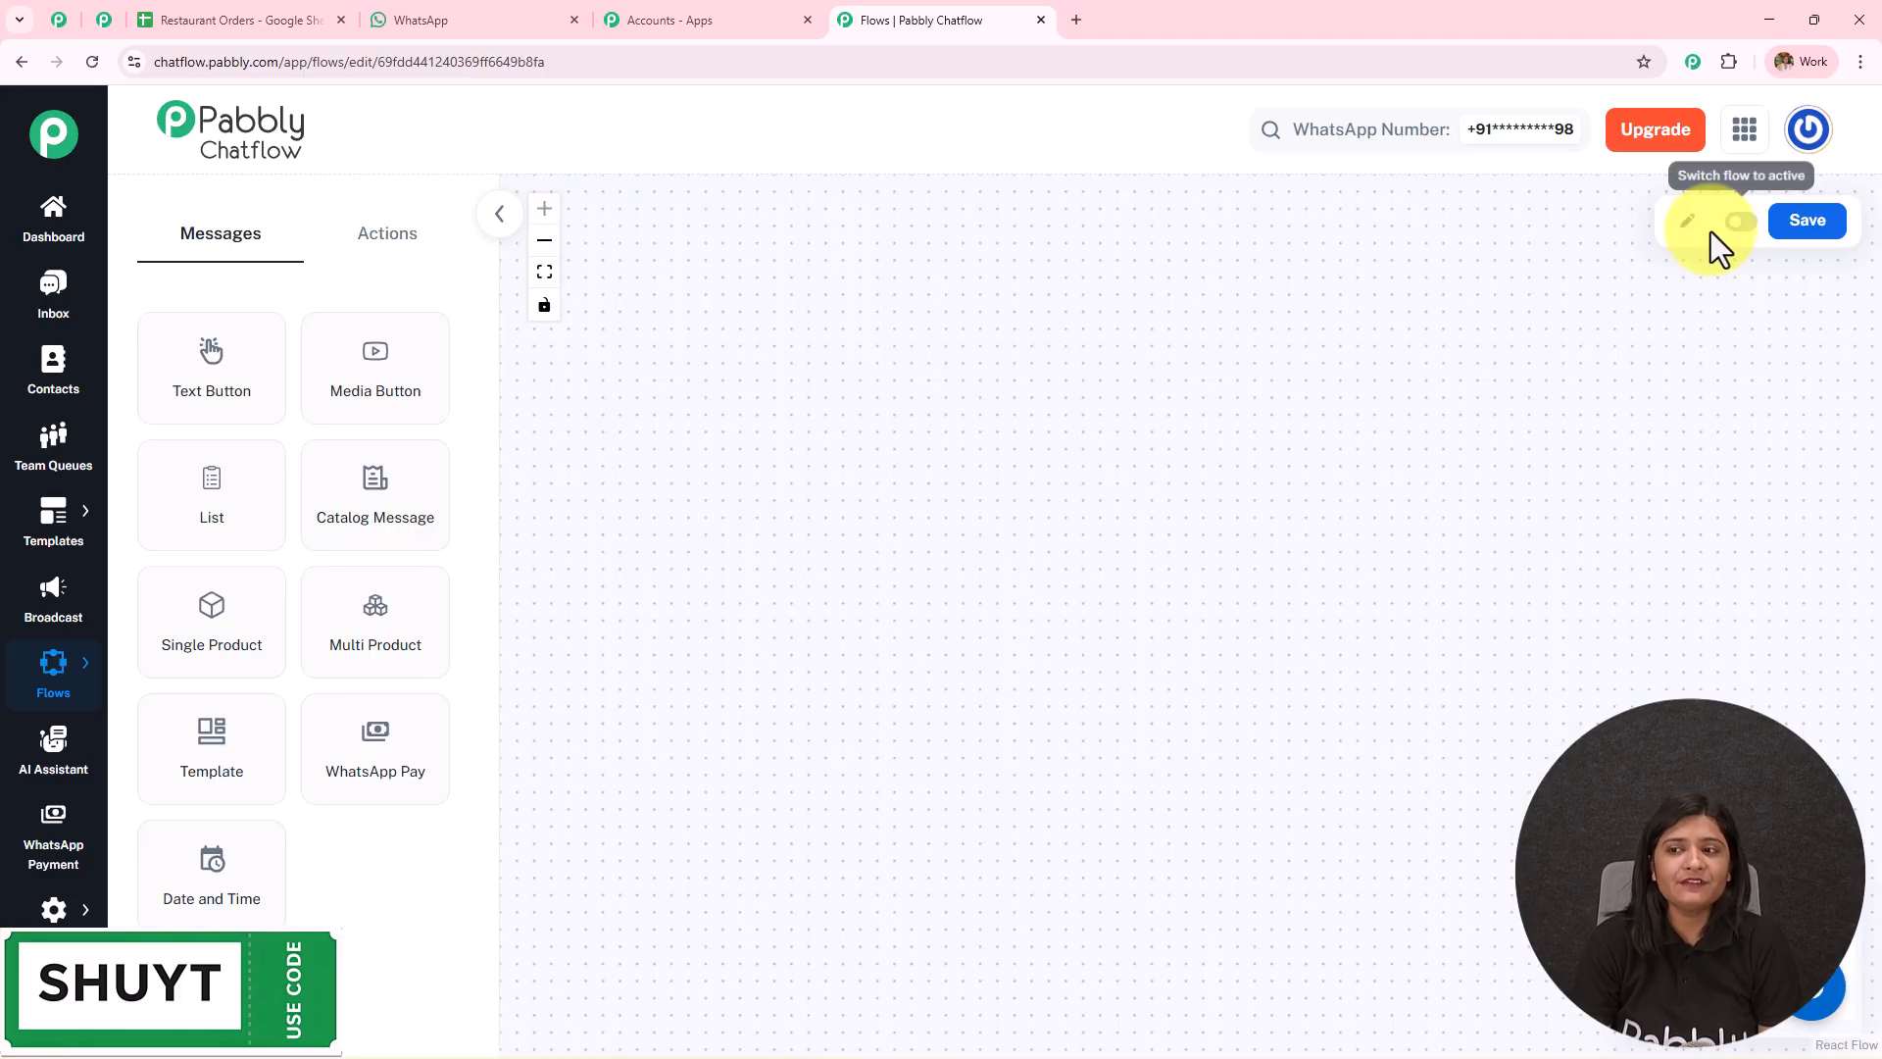
Rename the new flow as "Restaurant Orders".
left_click(1689, 226)
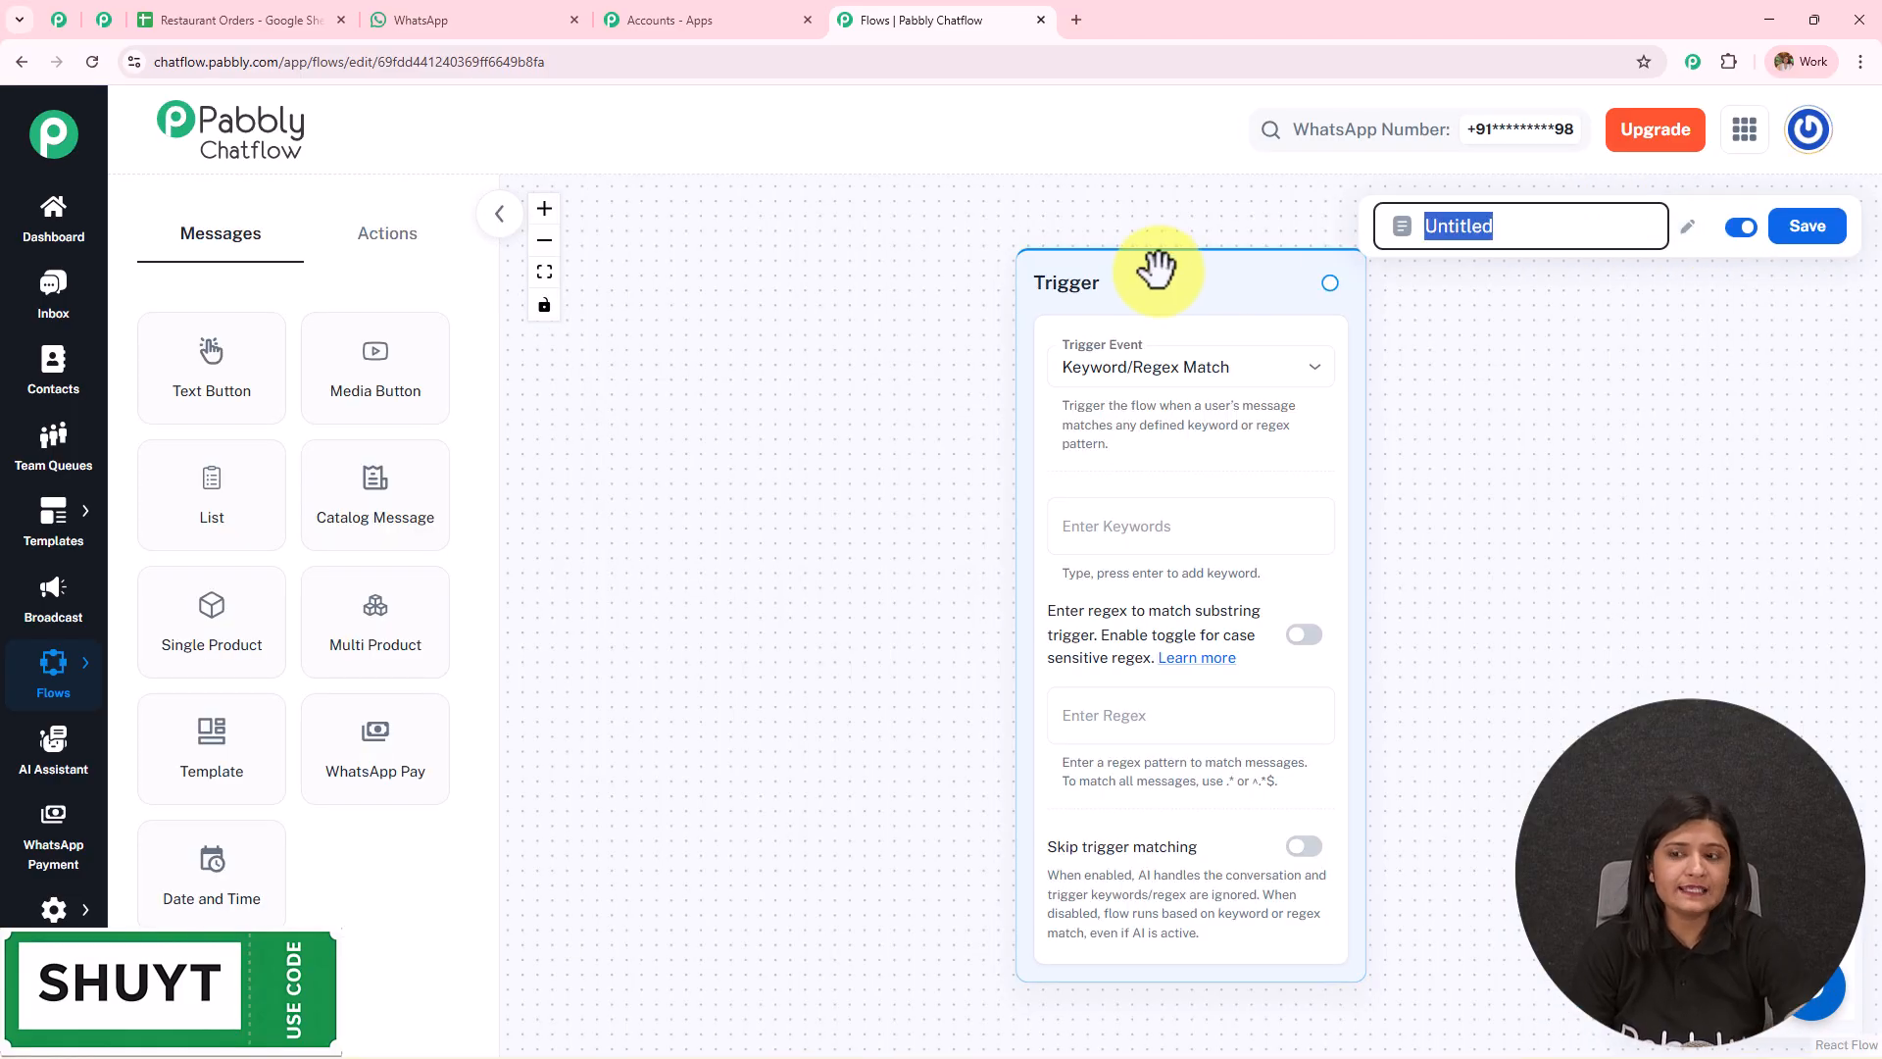
type("Restaurant Orders")
left_click(1655, 338)
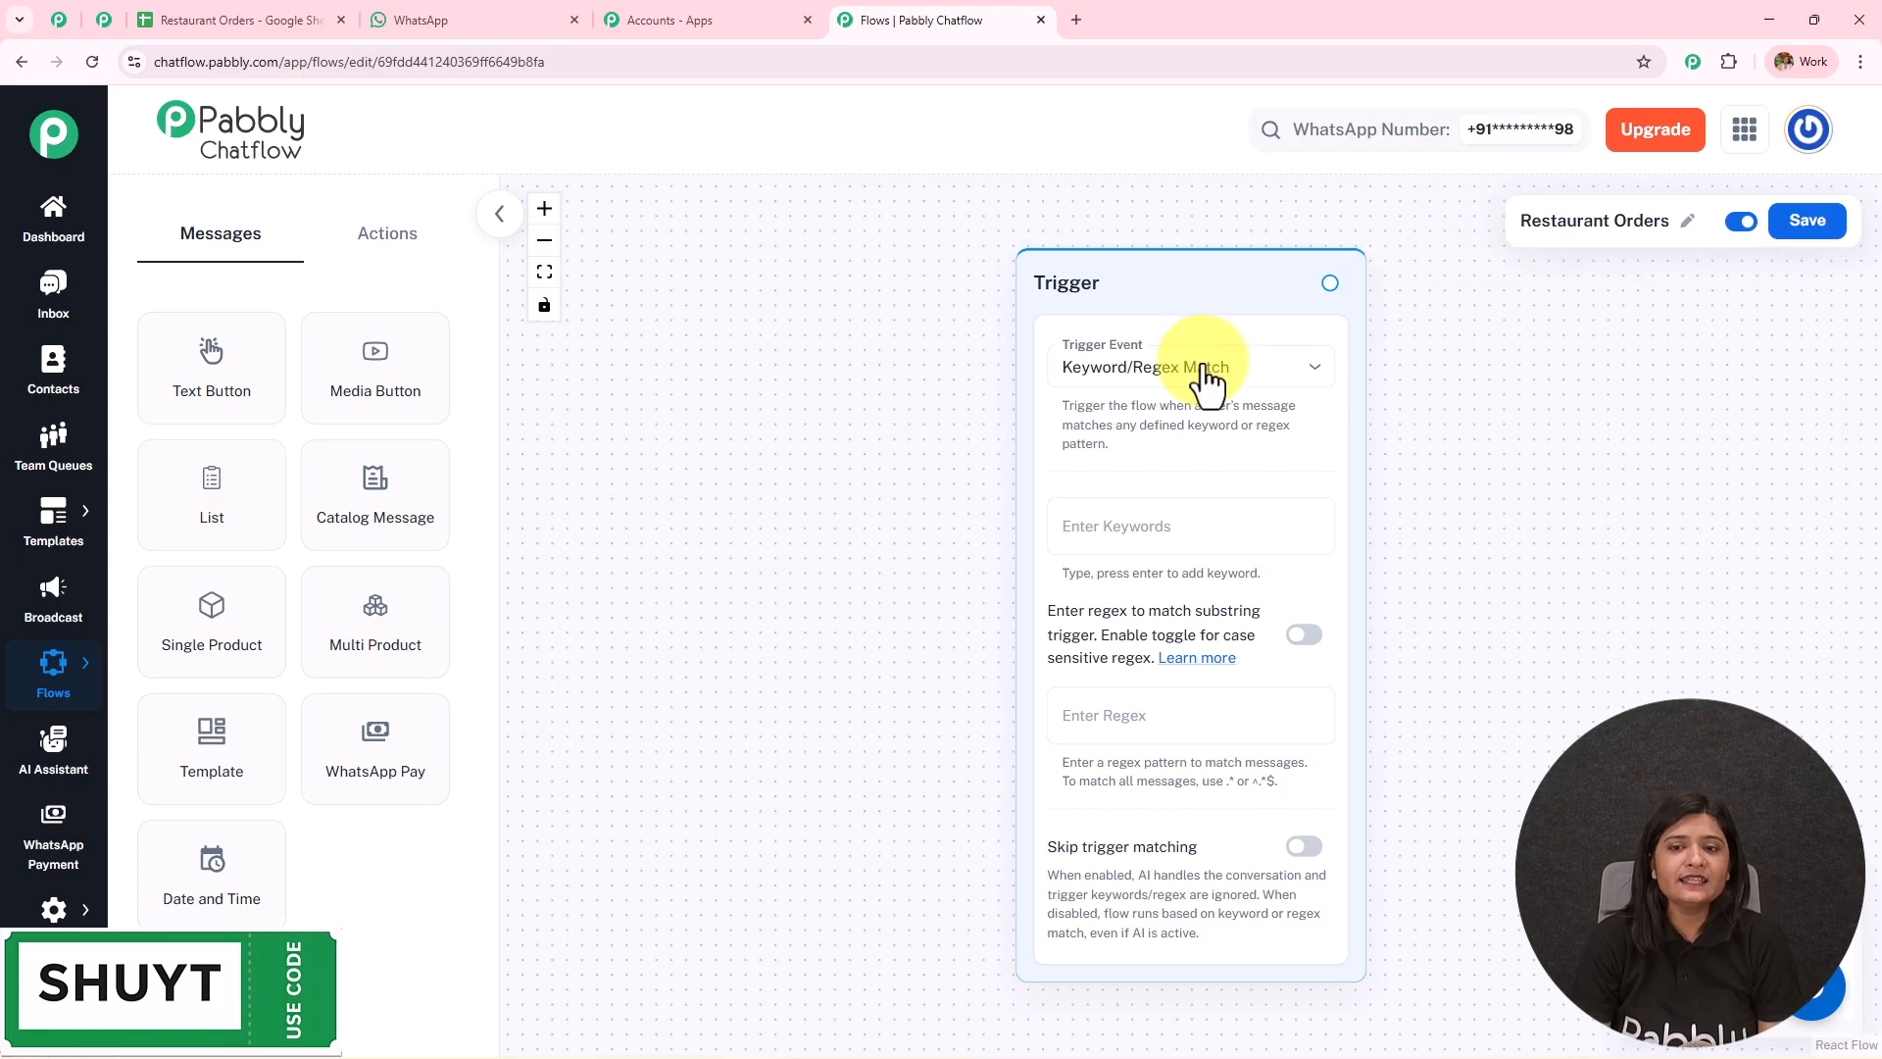
Reposition the Trigger node, review the trigger events while keeping Keyword/Regex Match, and add the keyword "Hey".
left_click_drag(1138, 281, 725, 290)
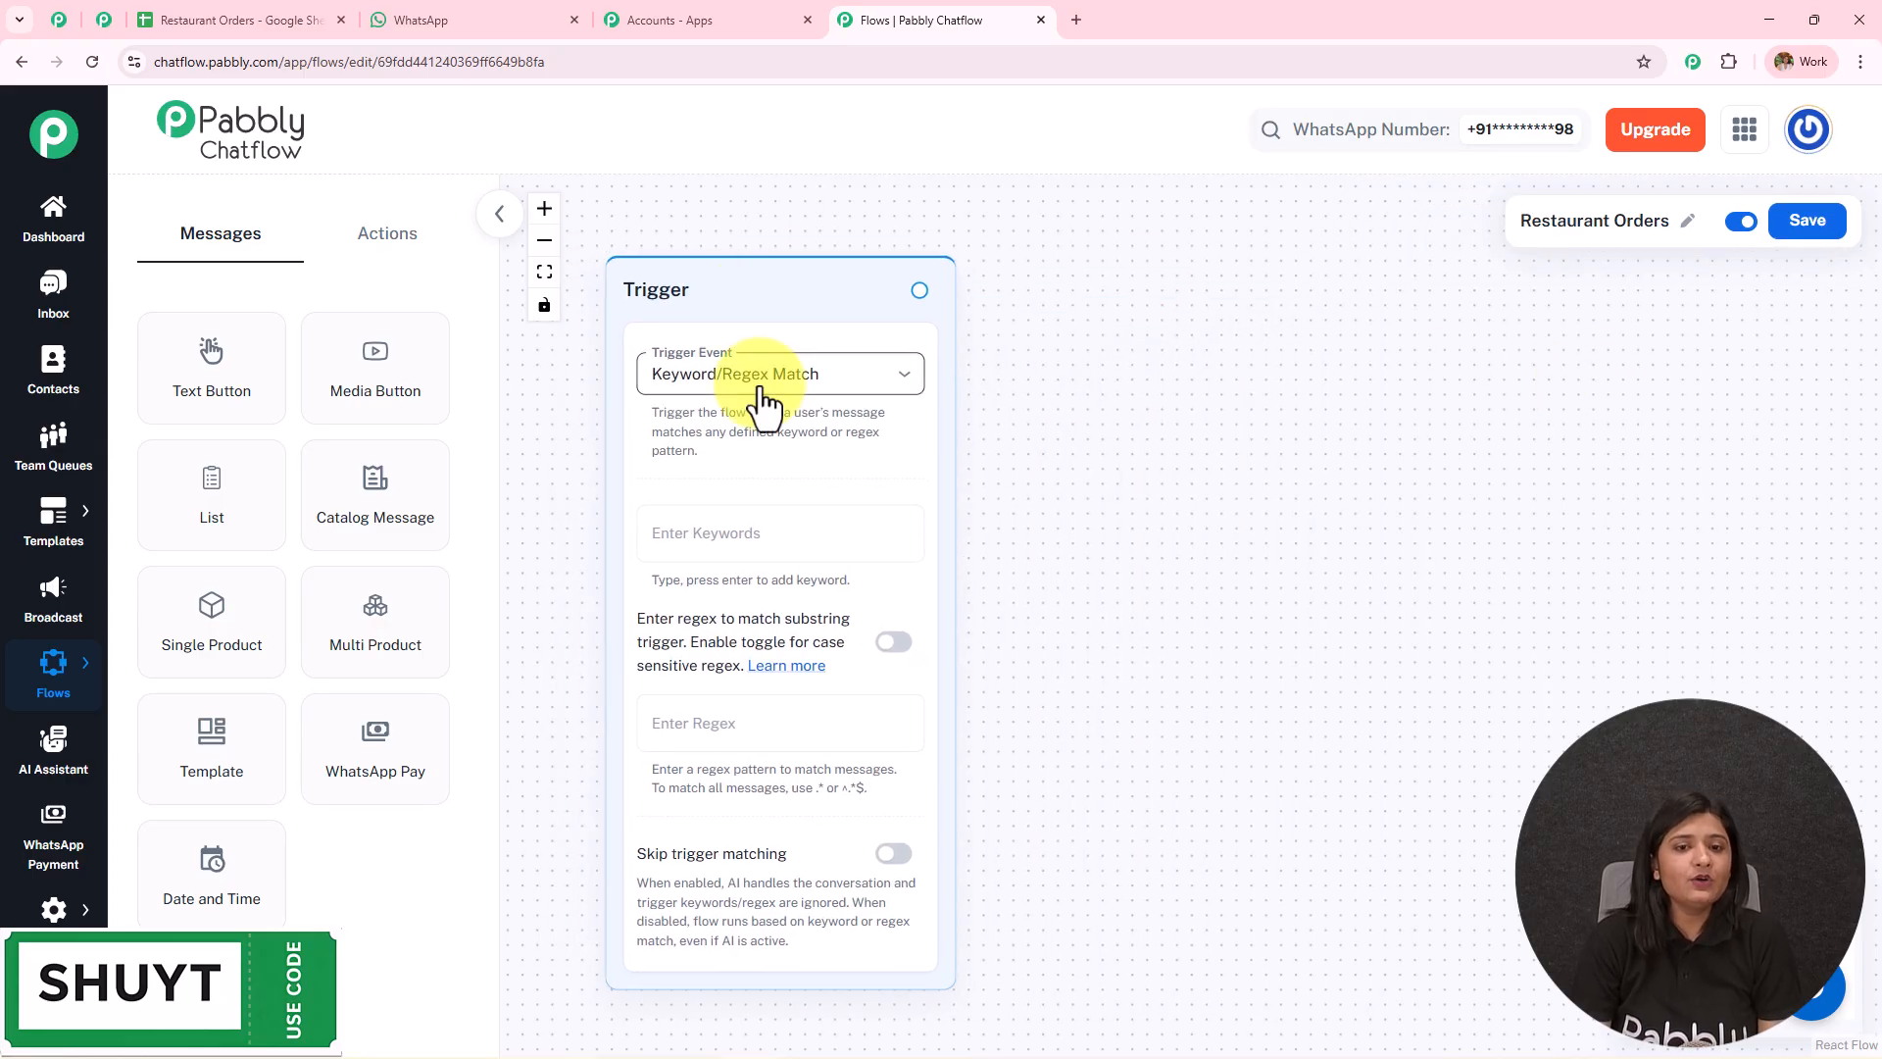
left_click(763, 397)
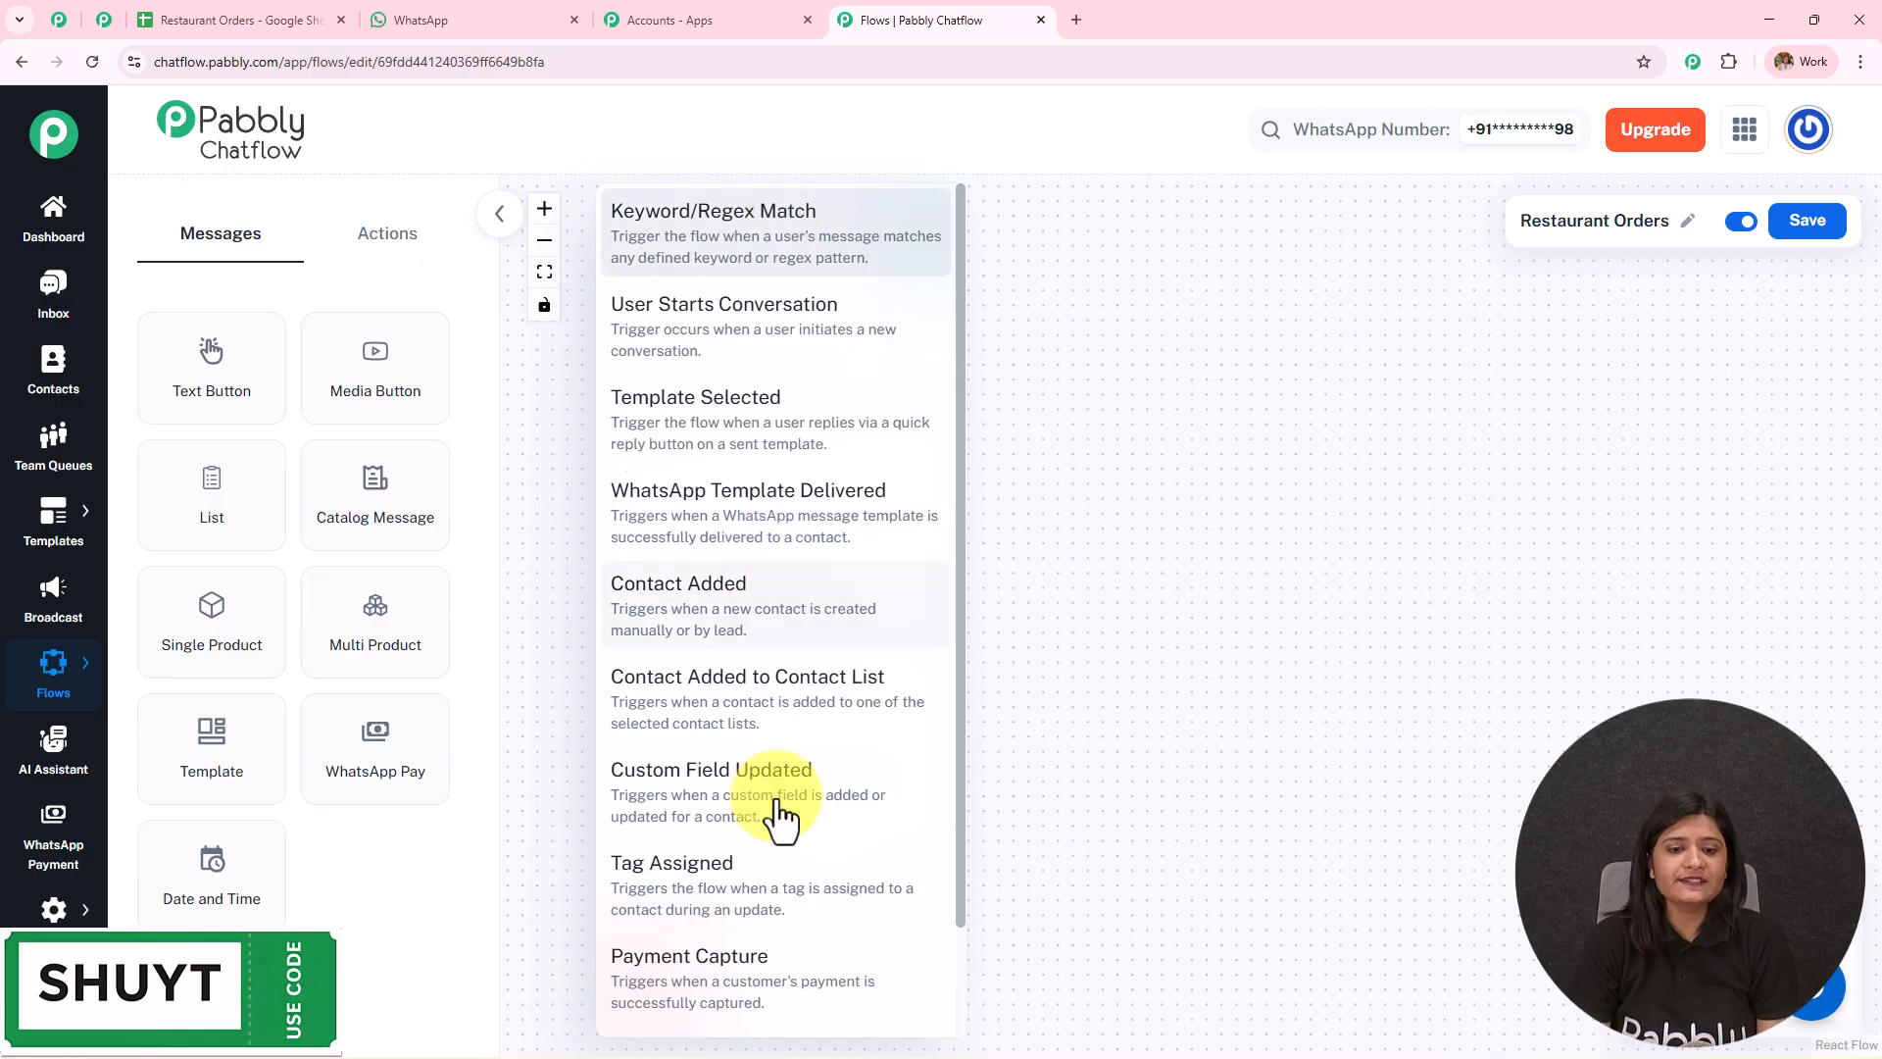
scroll(778, 833, "down", 3)
scroll(726, 496, "up", 3)
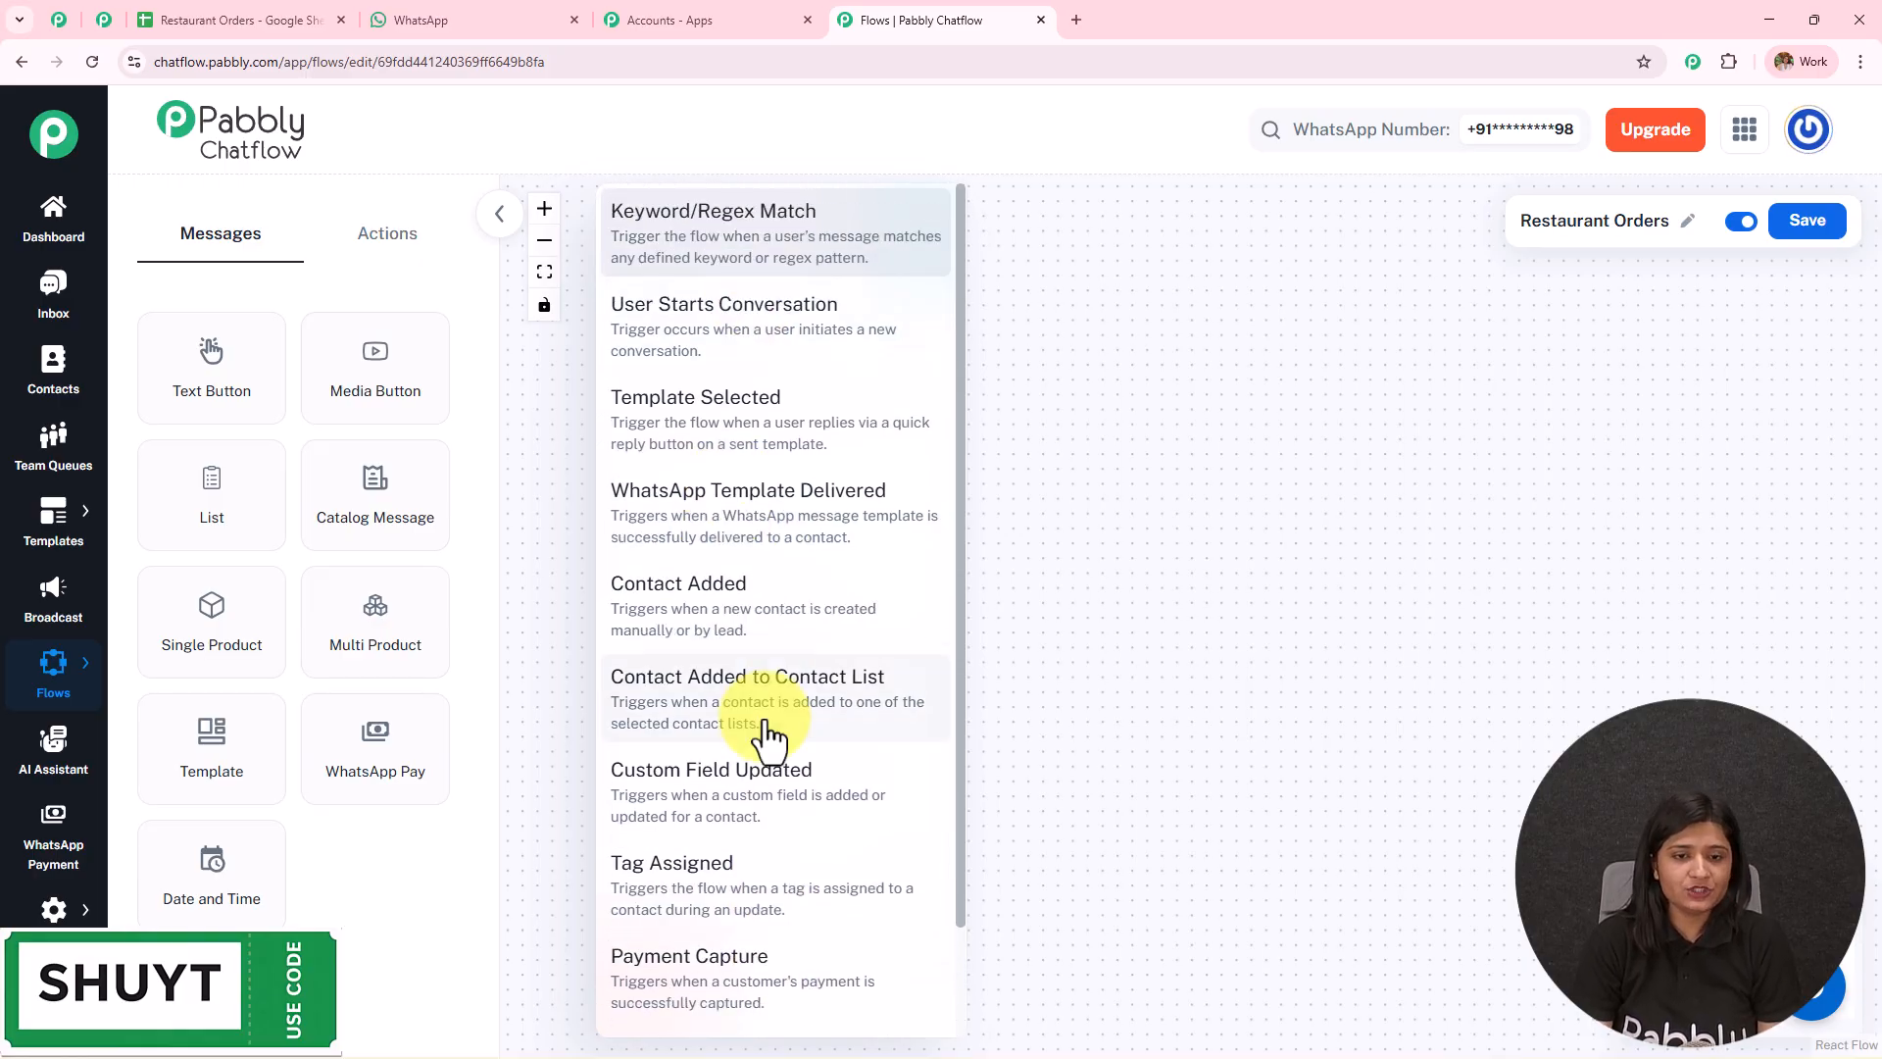
left_click(1151, 437)
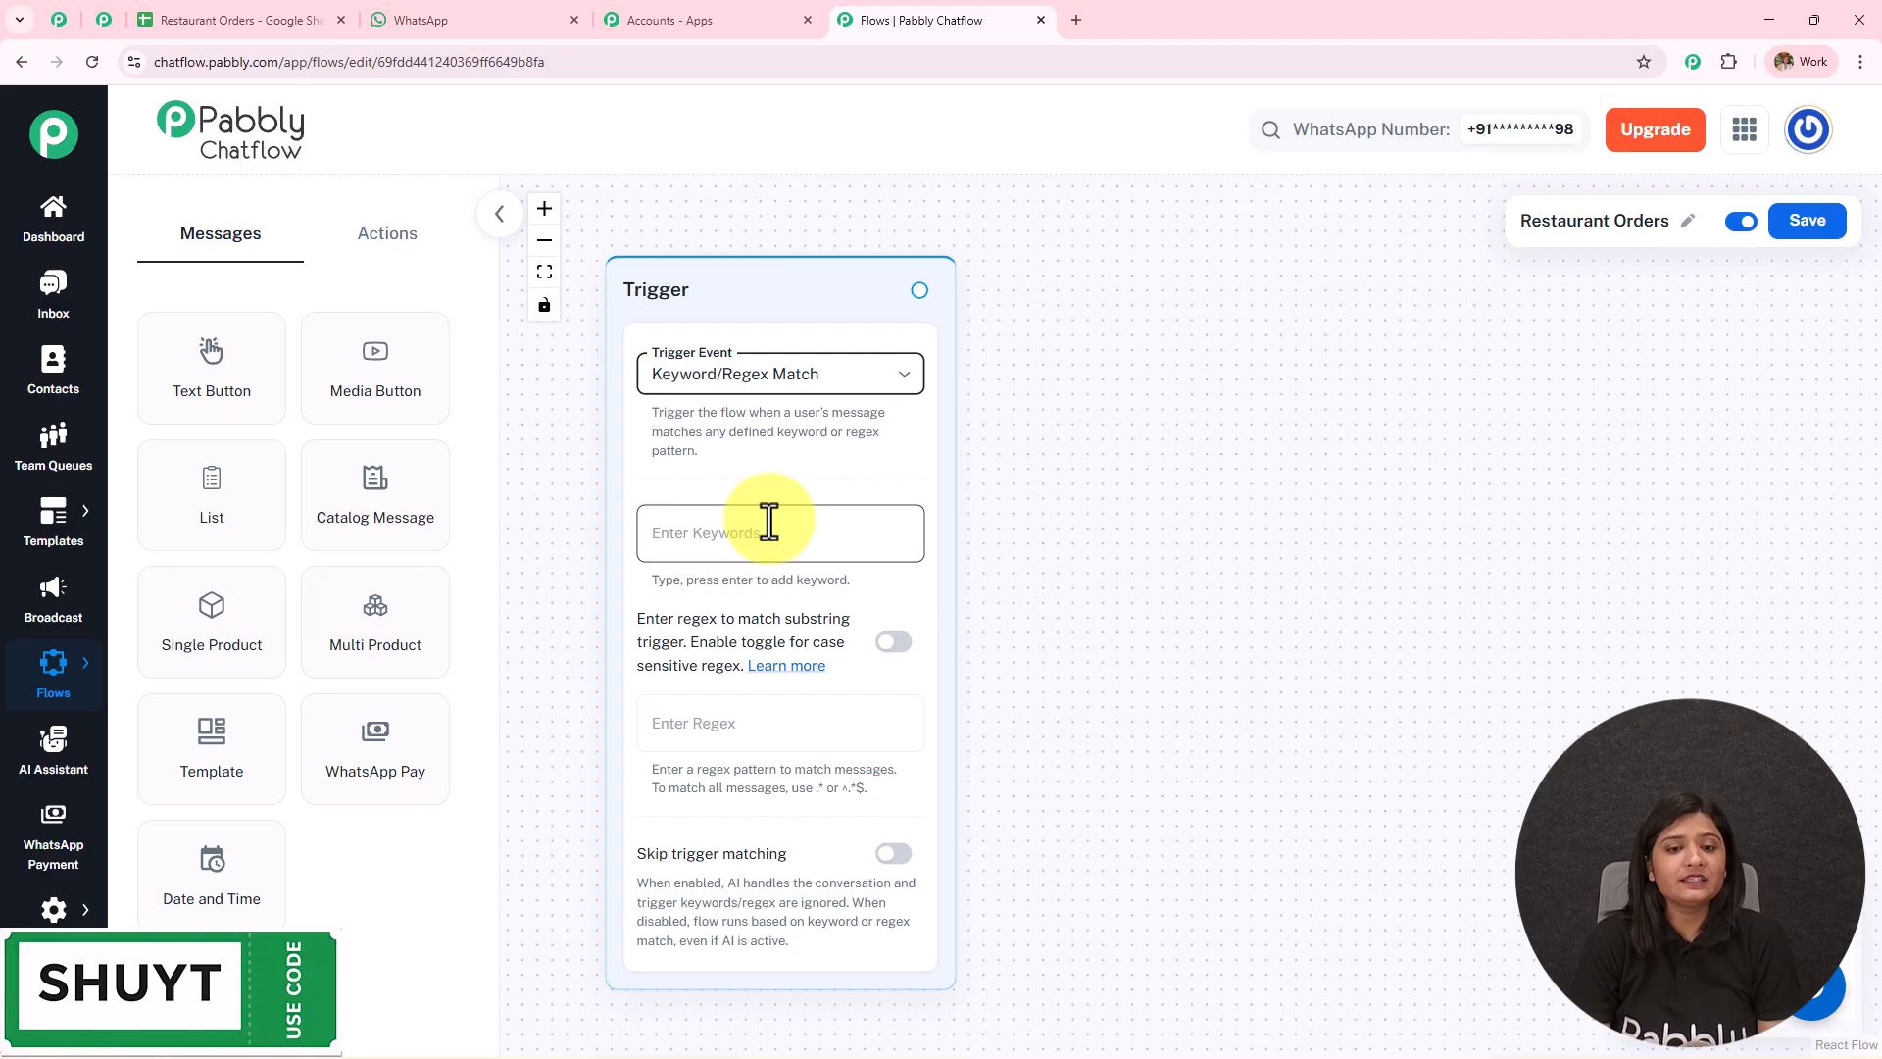
left_click(759, 535)
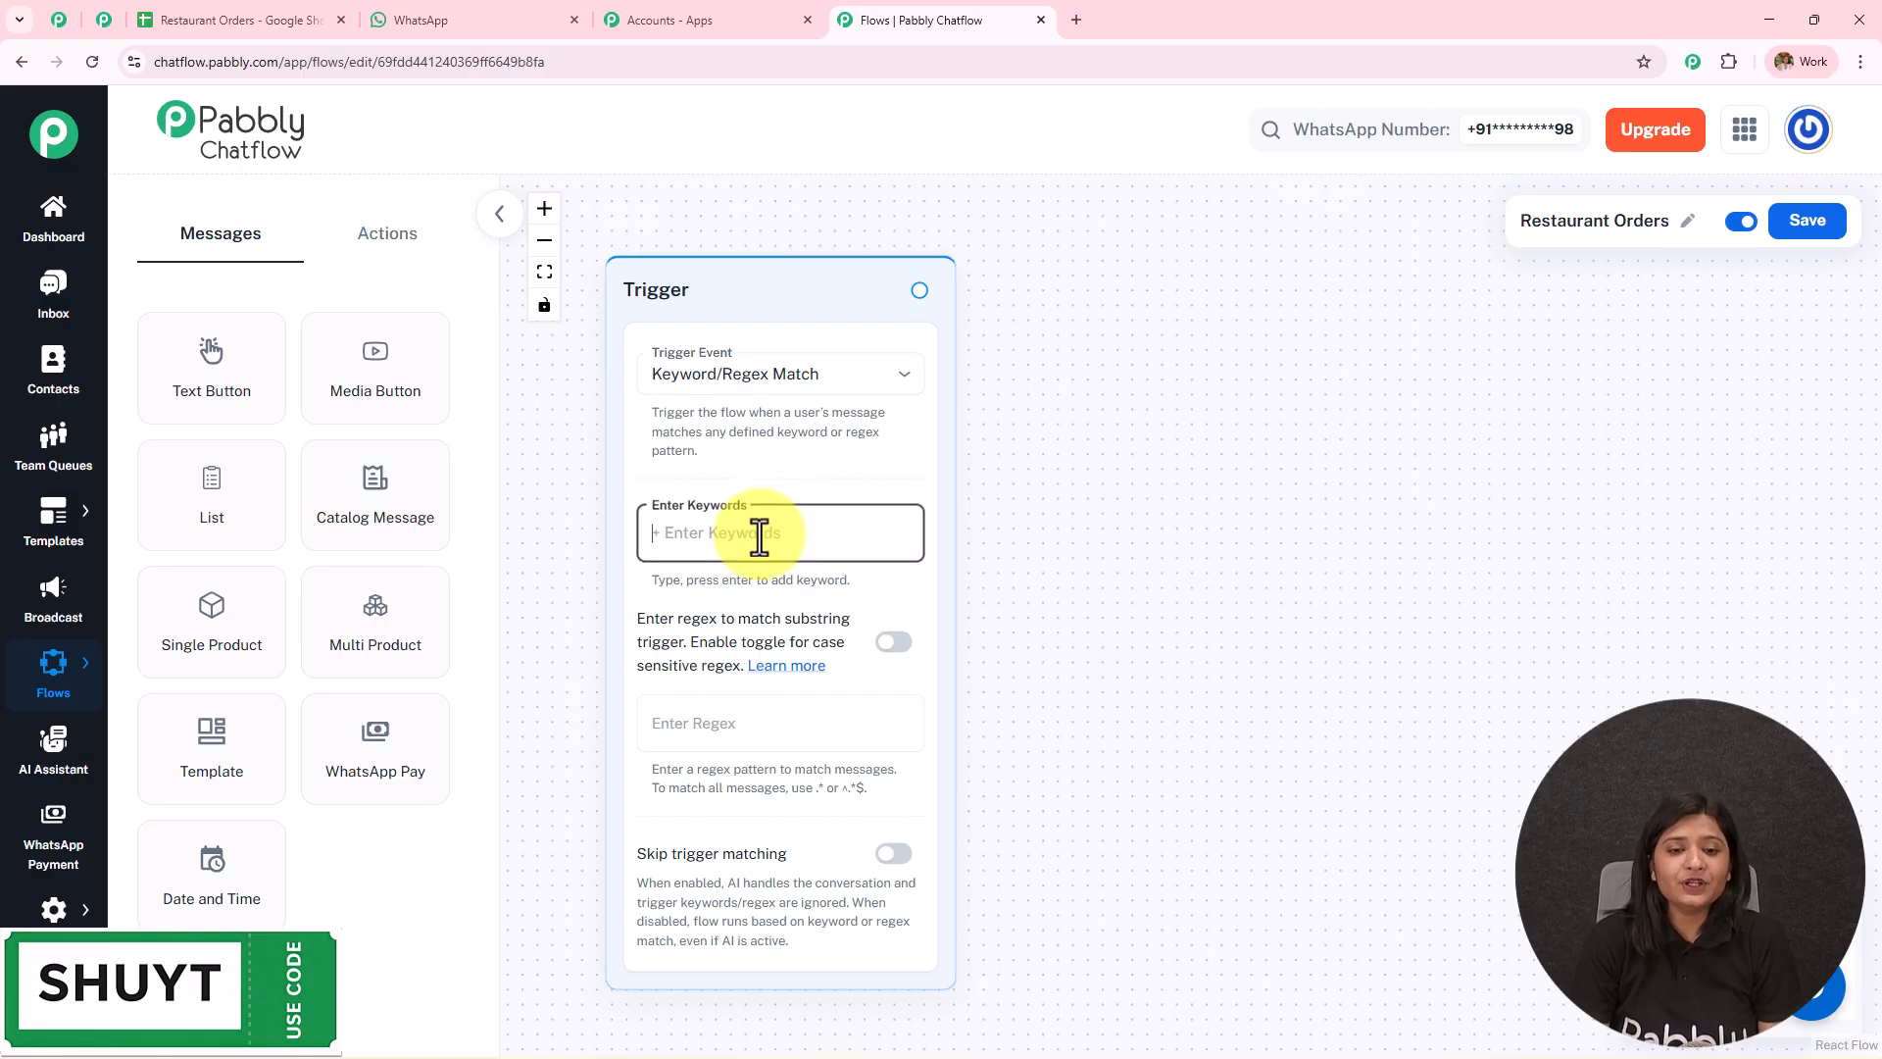
key("Return")
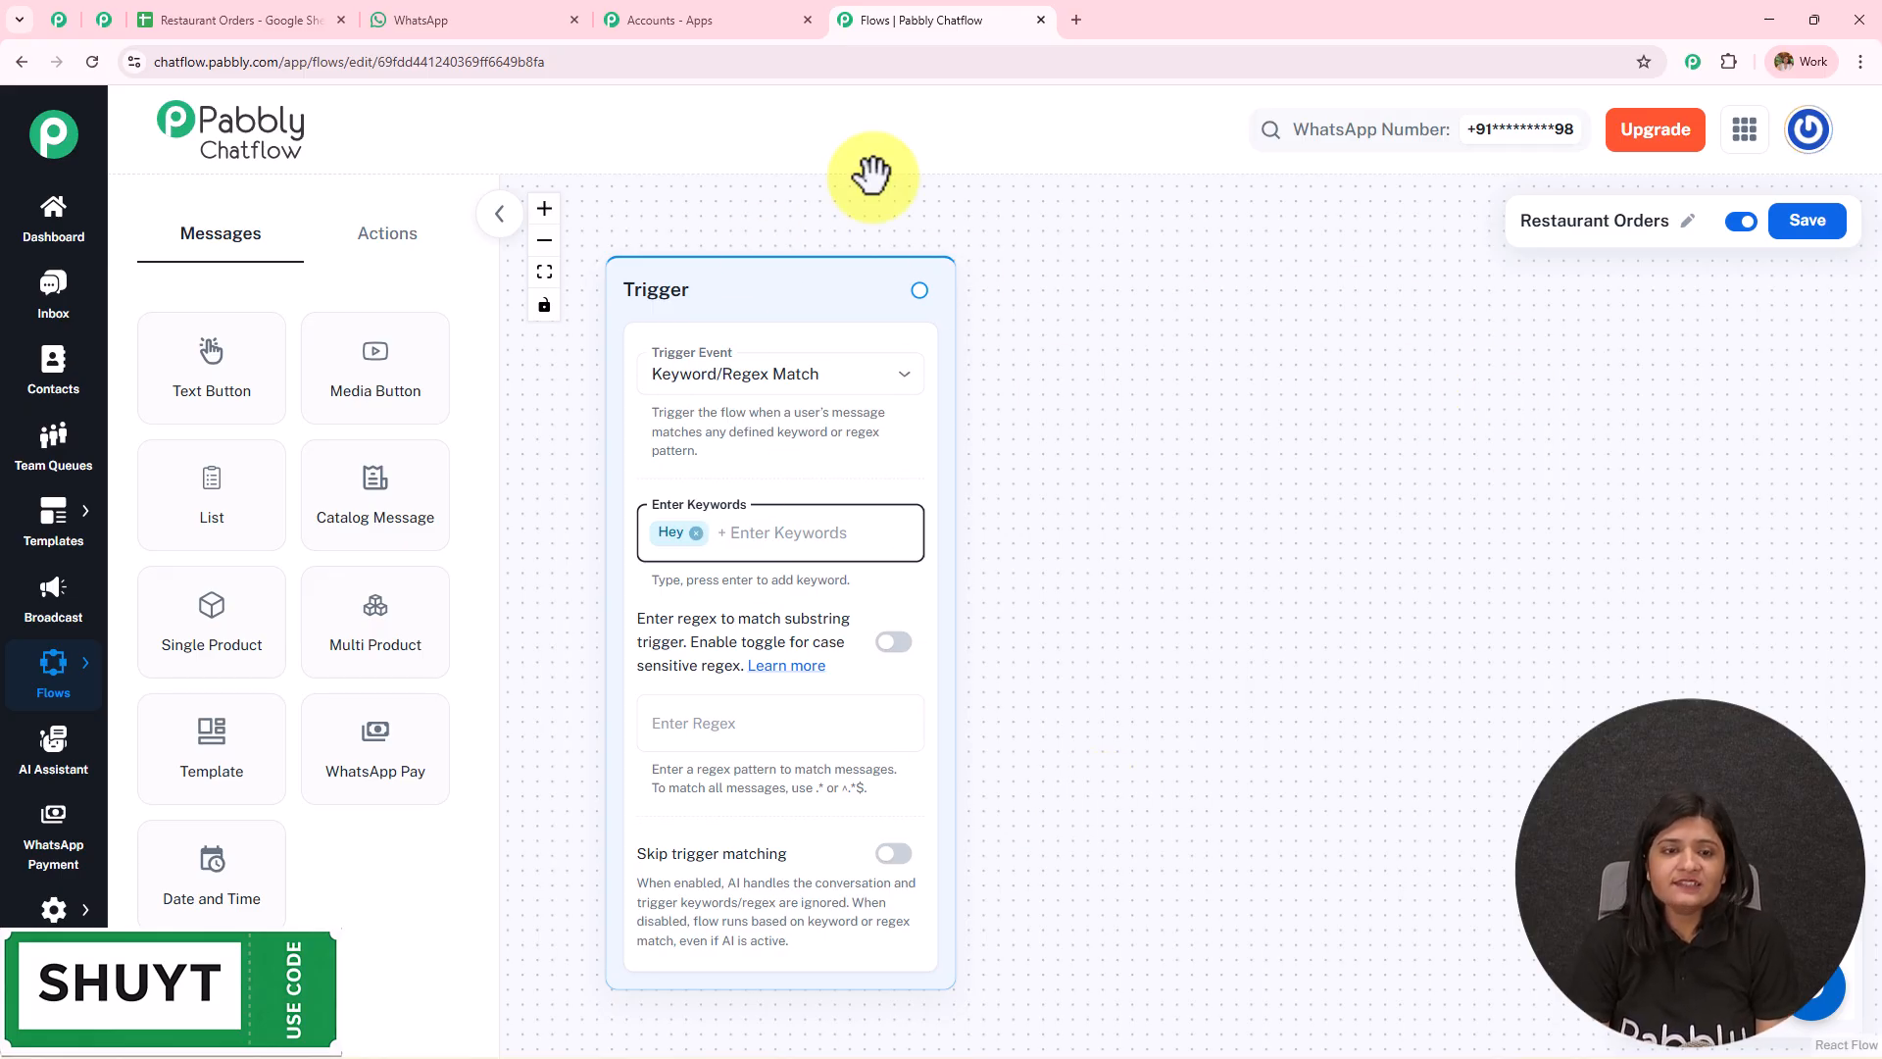
Copy the "Welcome to SpiceHub Restaurant" message from the Chatflow Chatbot chat in WhatsApp and return to the Restaurant Orders flow.
left_click(435, 20)
scroll(1556, 412, "up", 15)
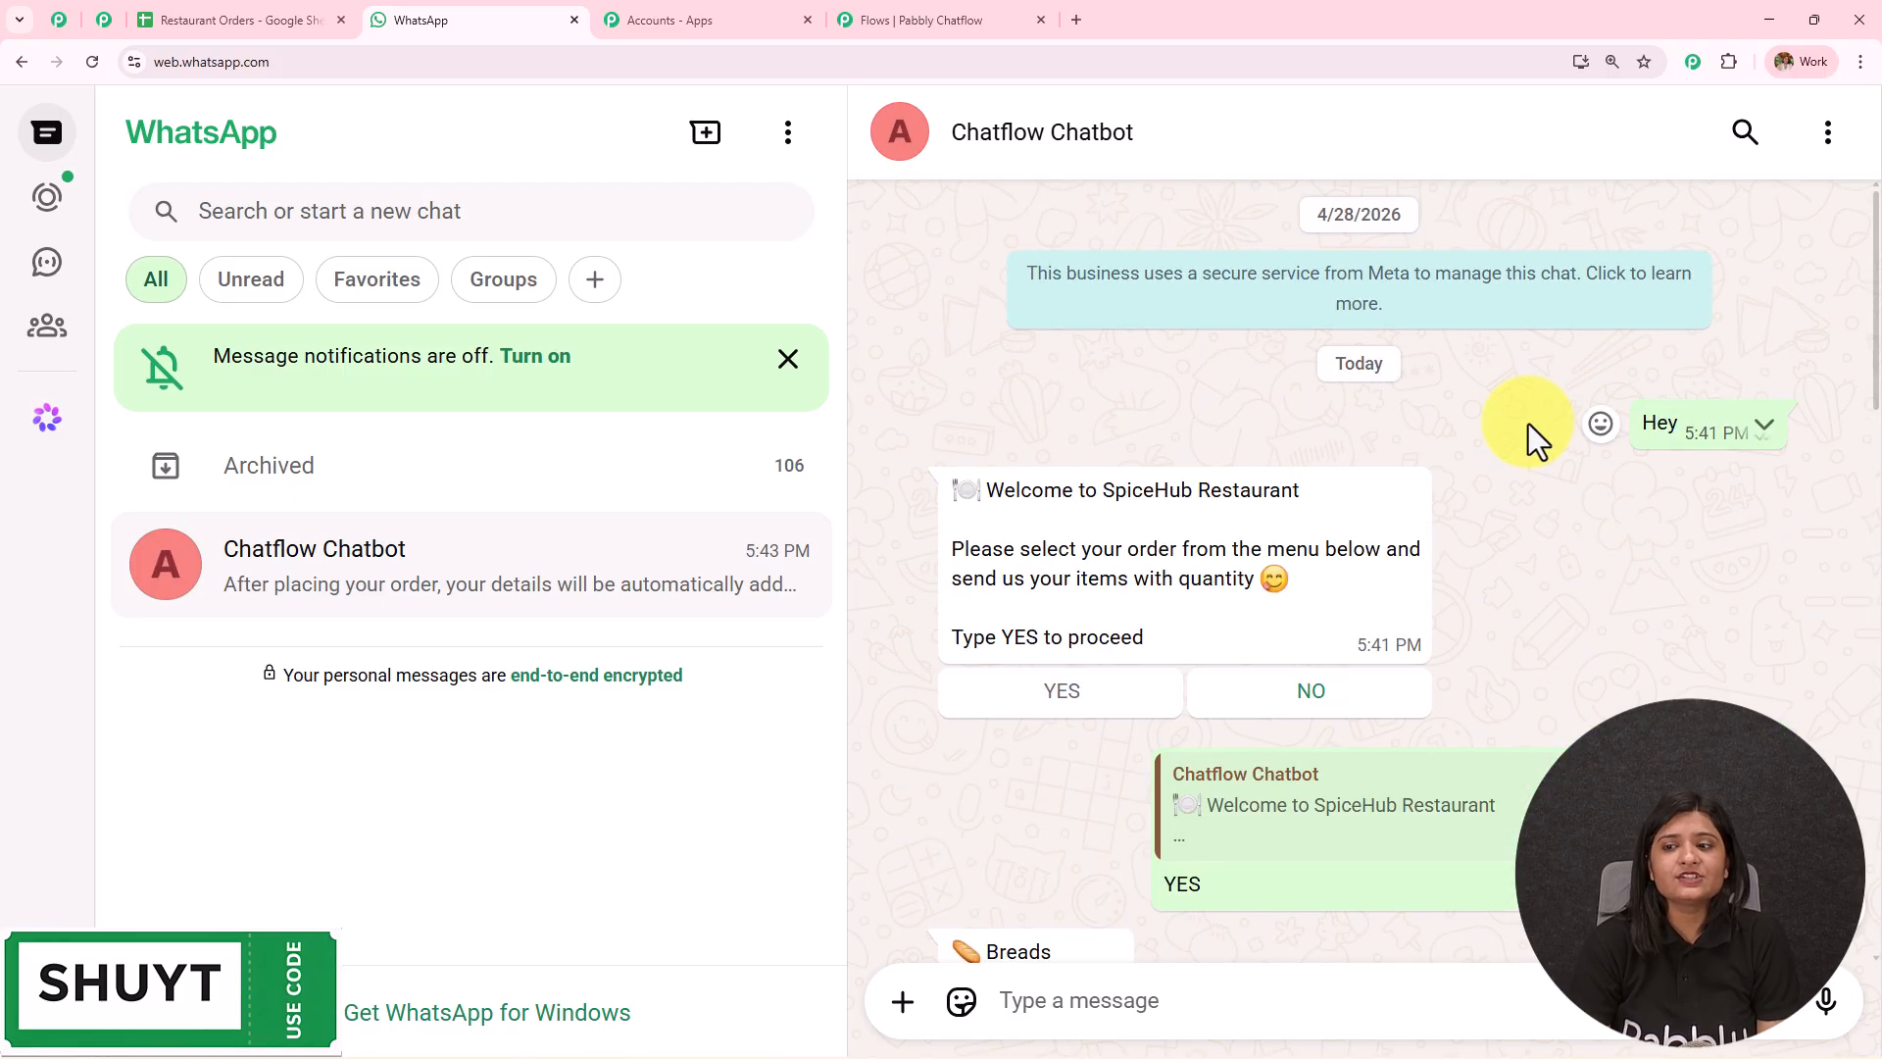
left_click_drag(996, 491, 1214, 655)
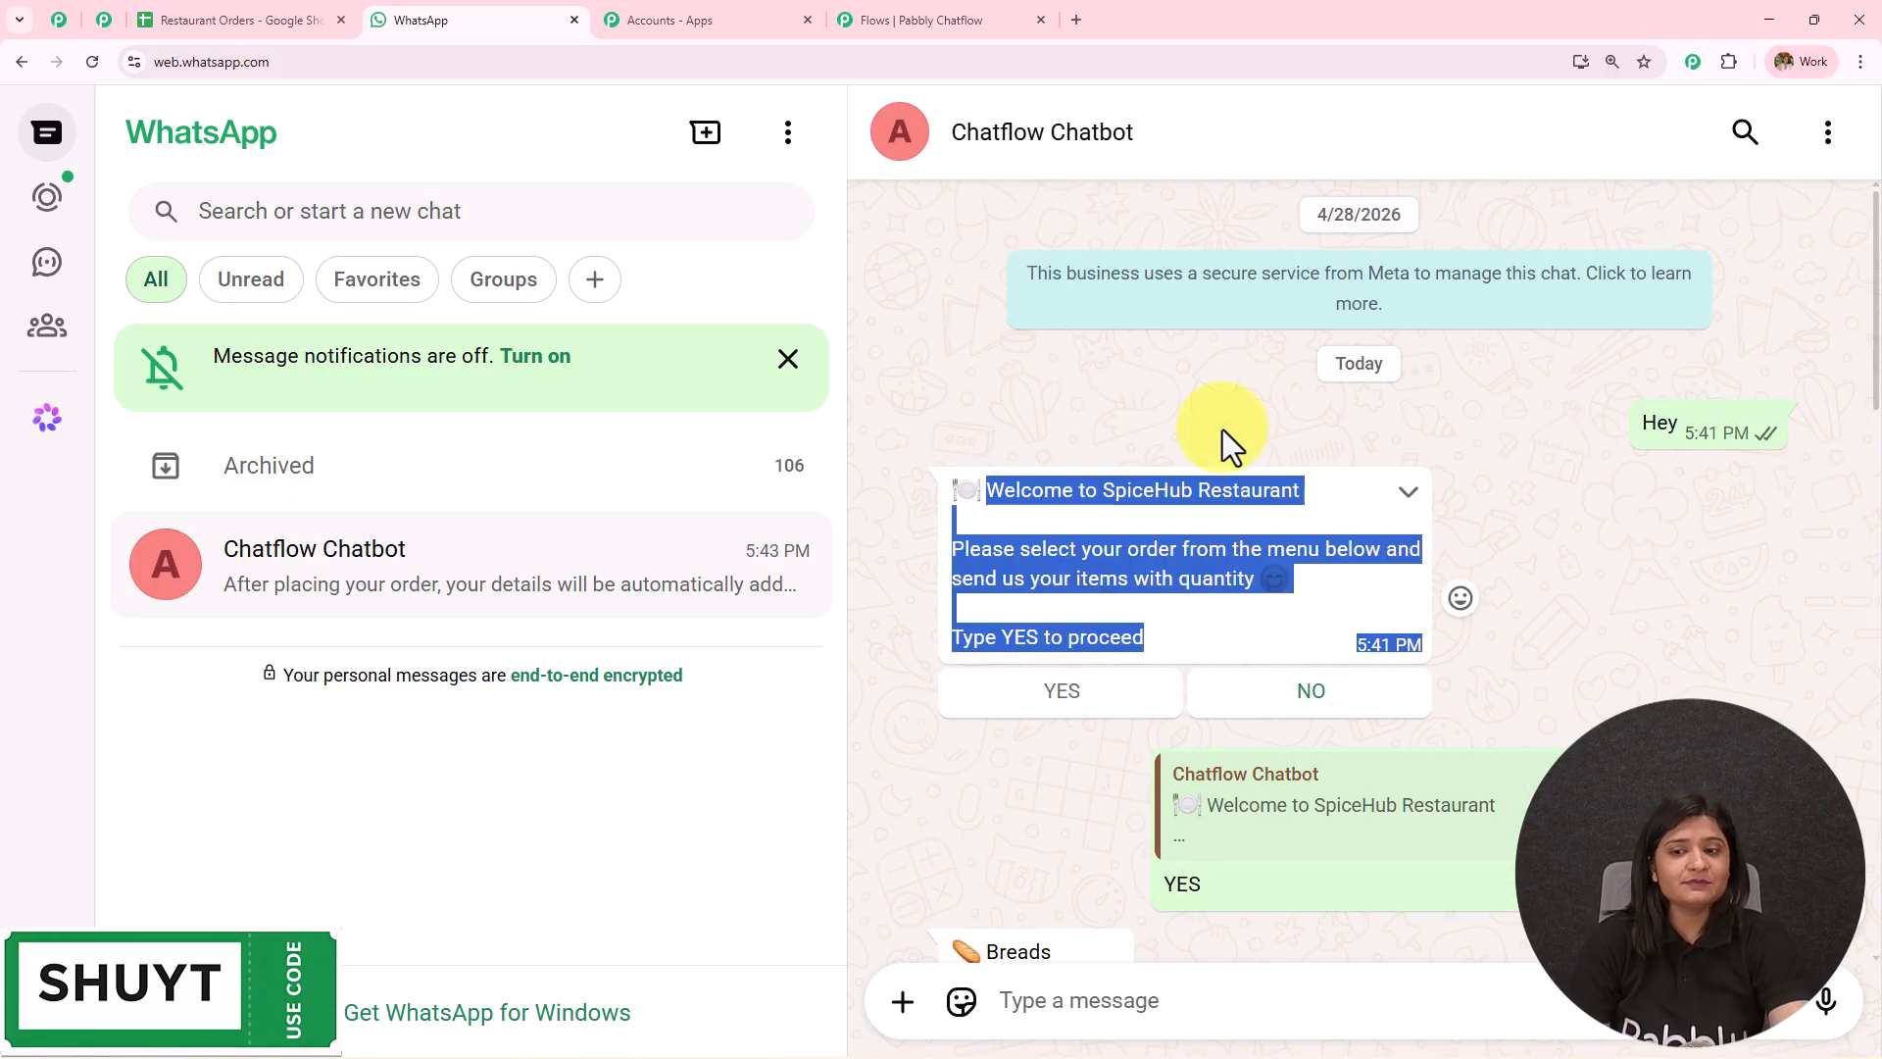
left_click(996, 484)
left_click_drag(949, 485, 1184, 643)
left_click(916, 20)
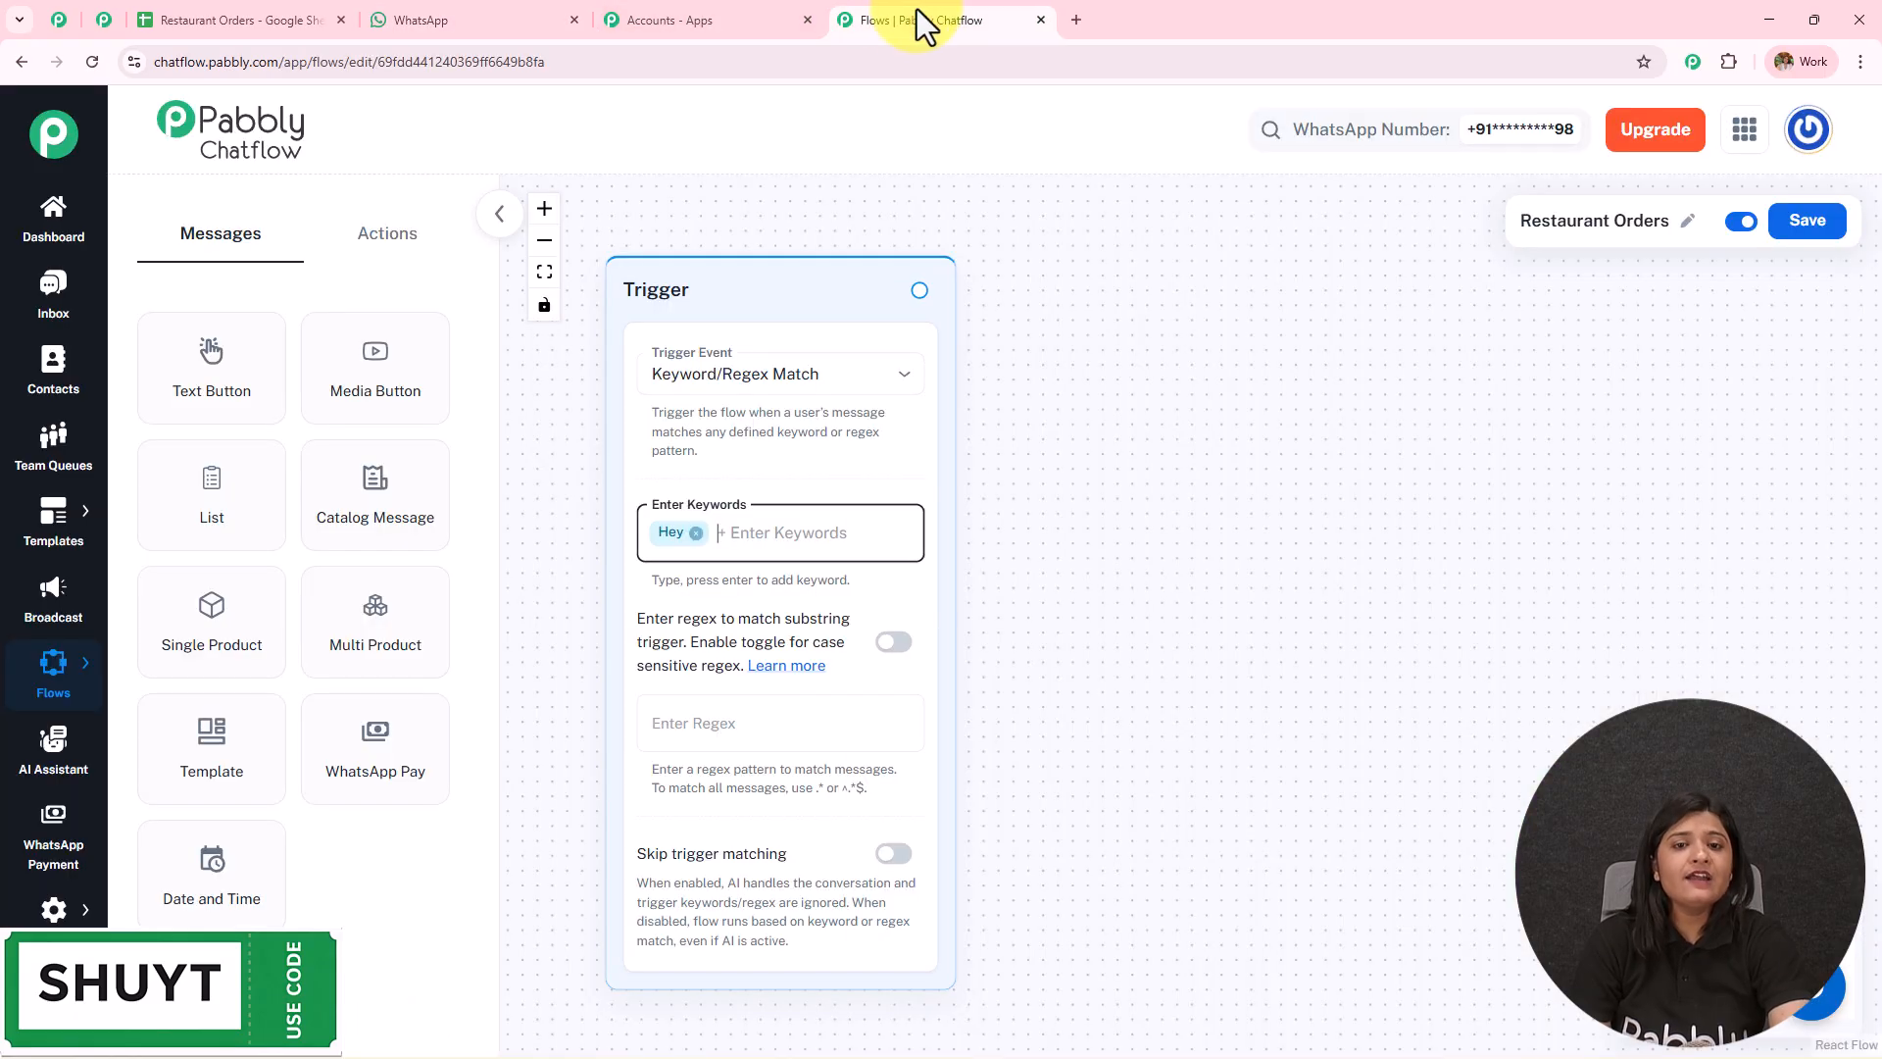
Connect a Text Button node to the Trigger and paste the copied SpiceHub Restaurant welcome text as its message.
left_click_drag(920, 292, 1136, 286)
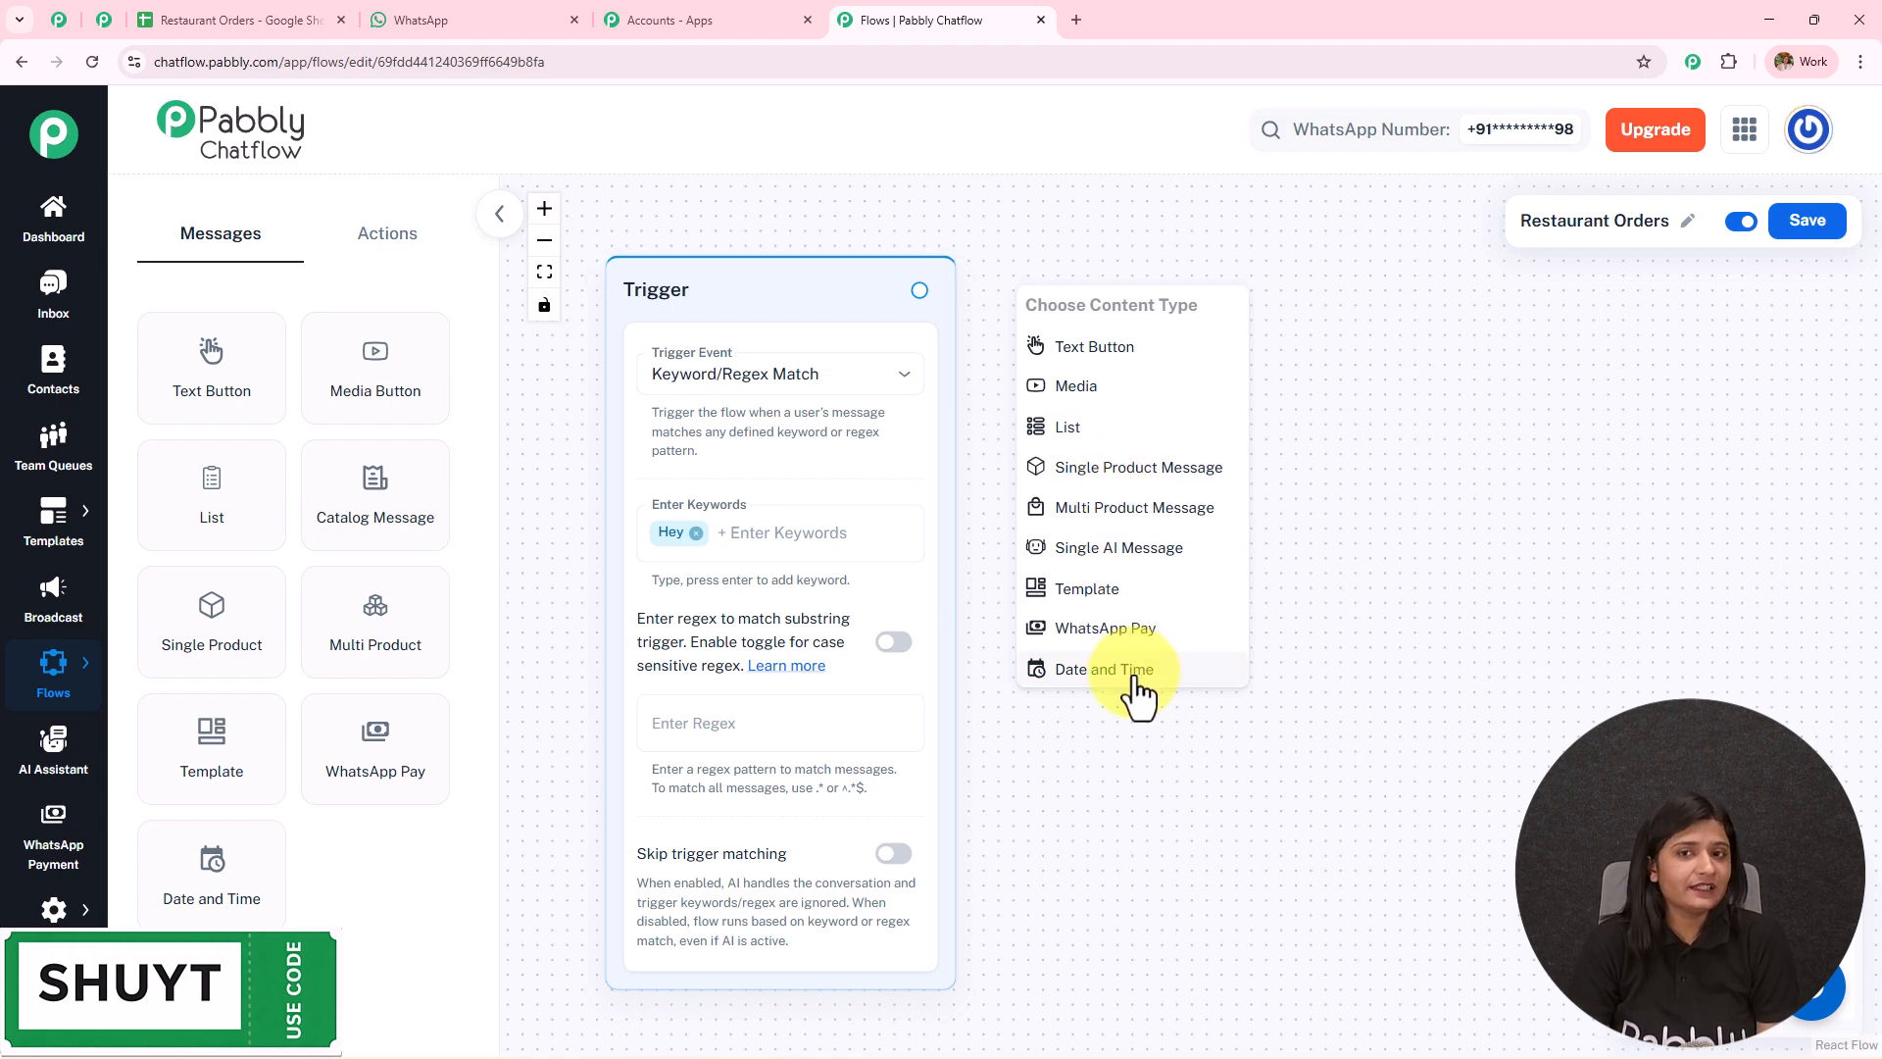
left_click(1096, 349)
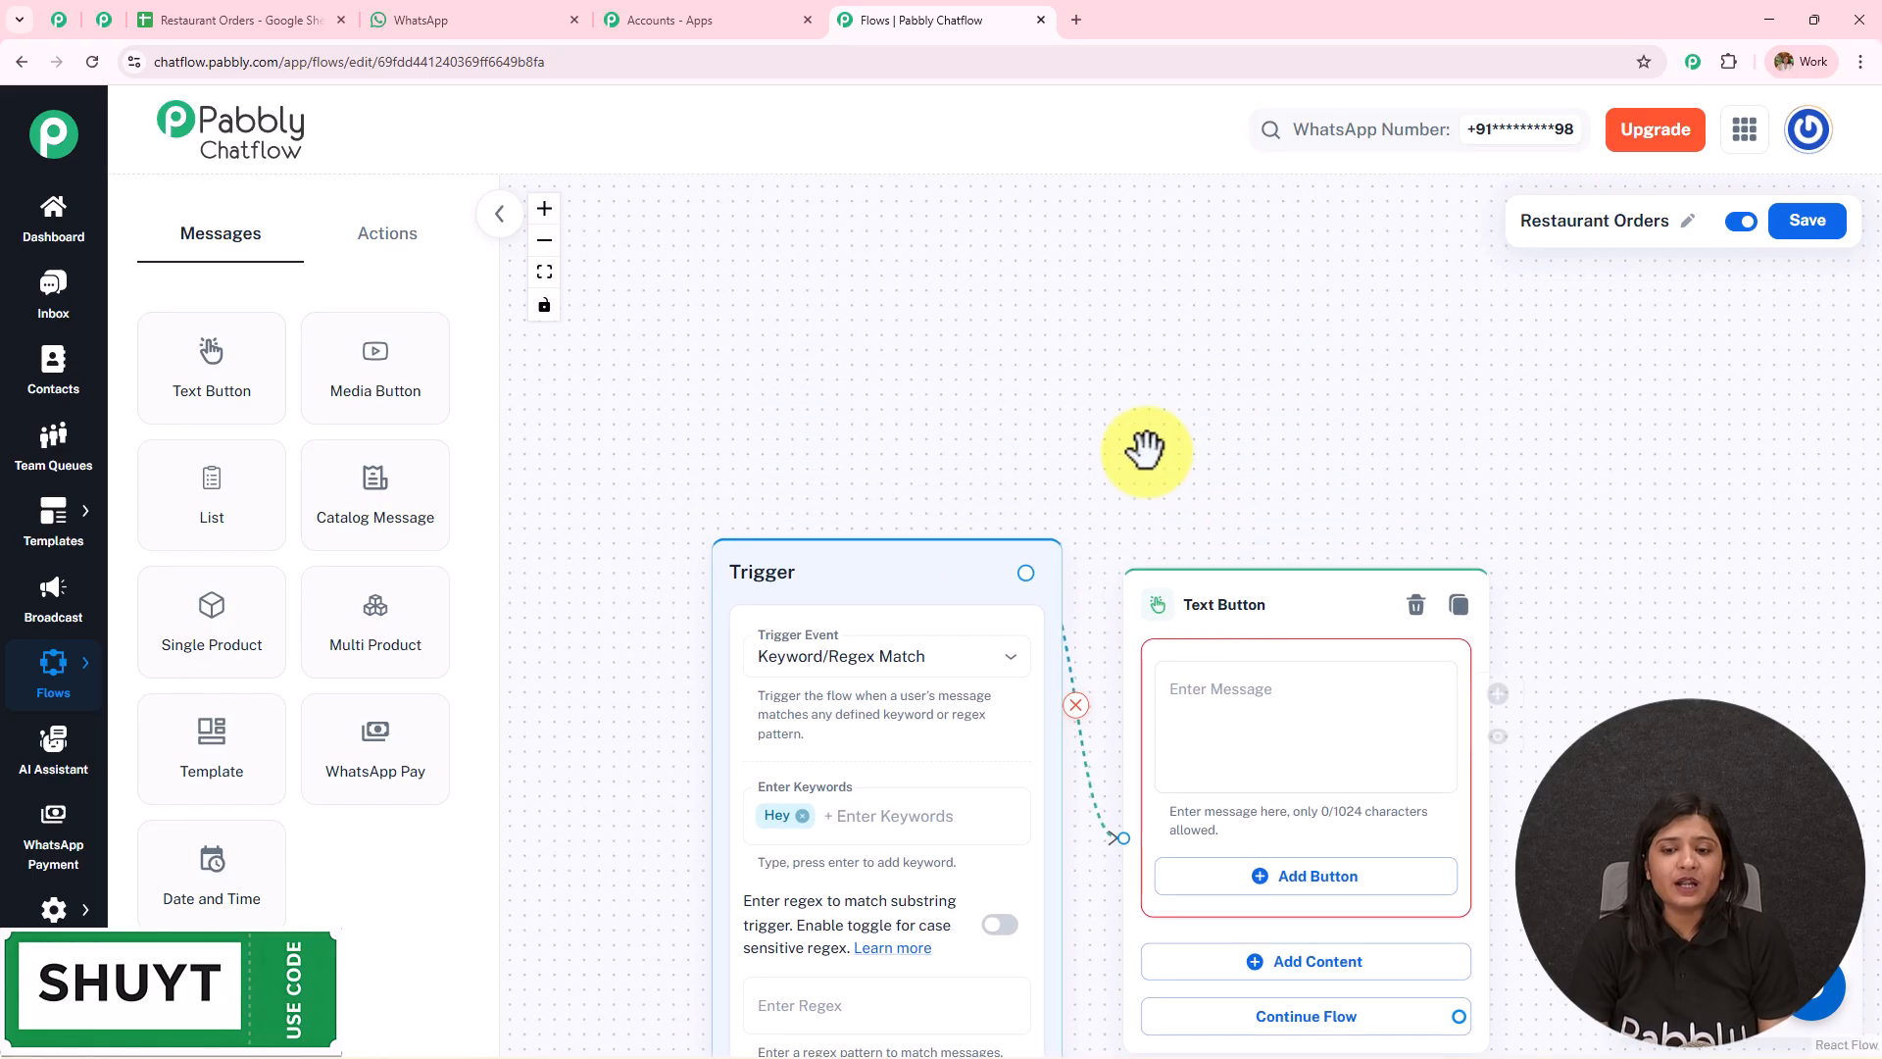
left_click_drag(1147, 453, 996, 127)
left_click(1059, 366)
key("ctrl+v")
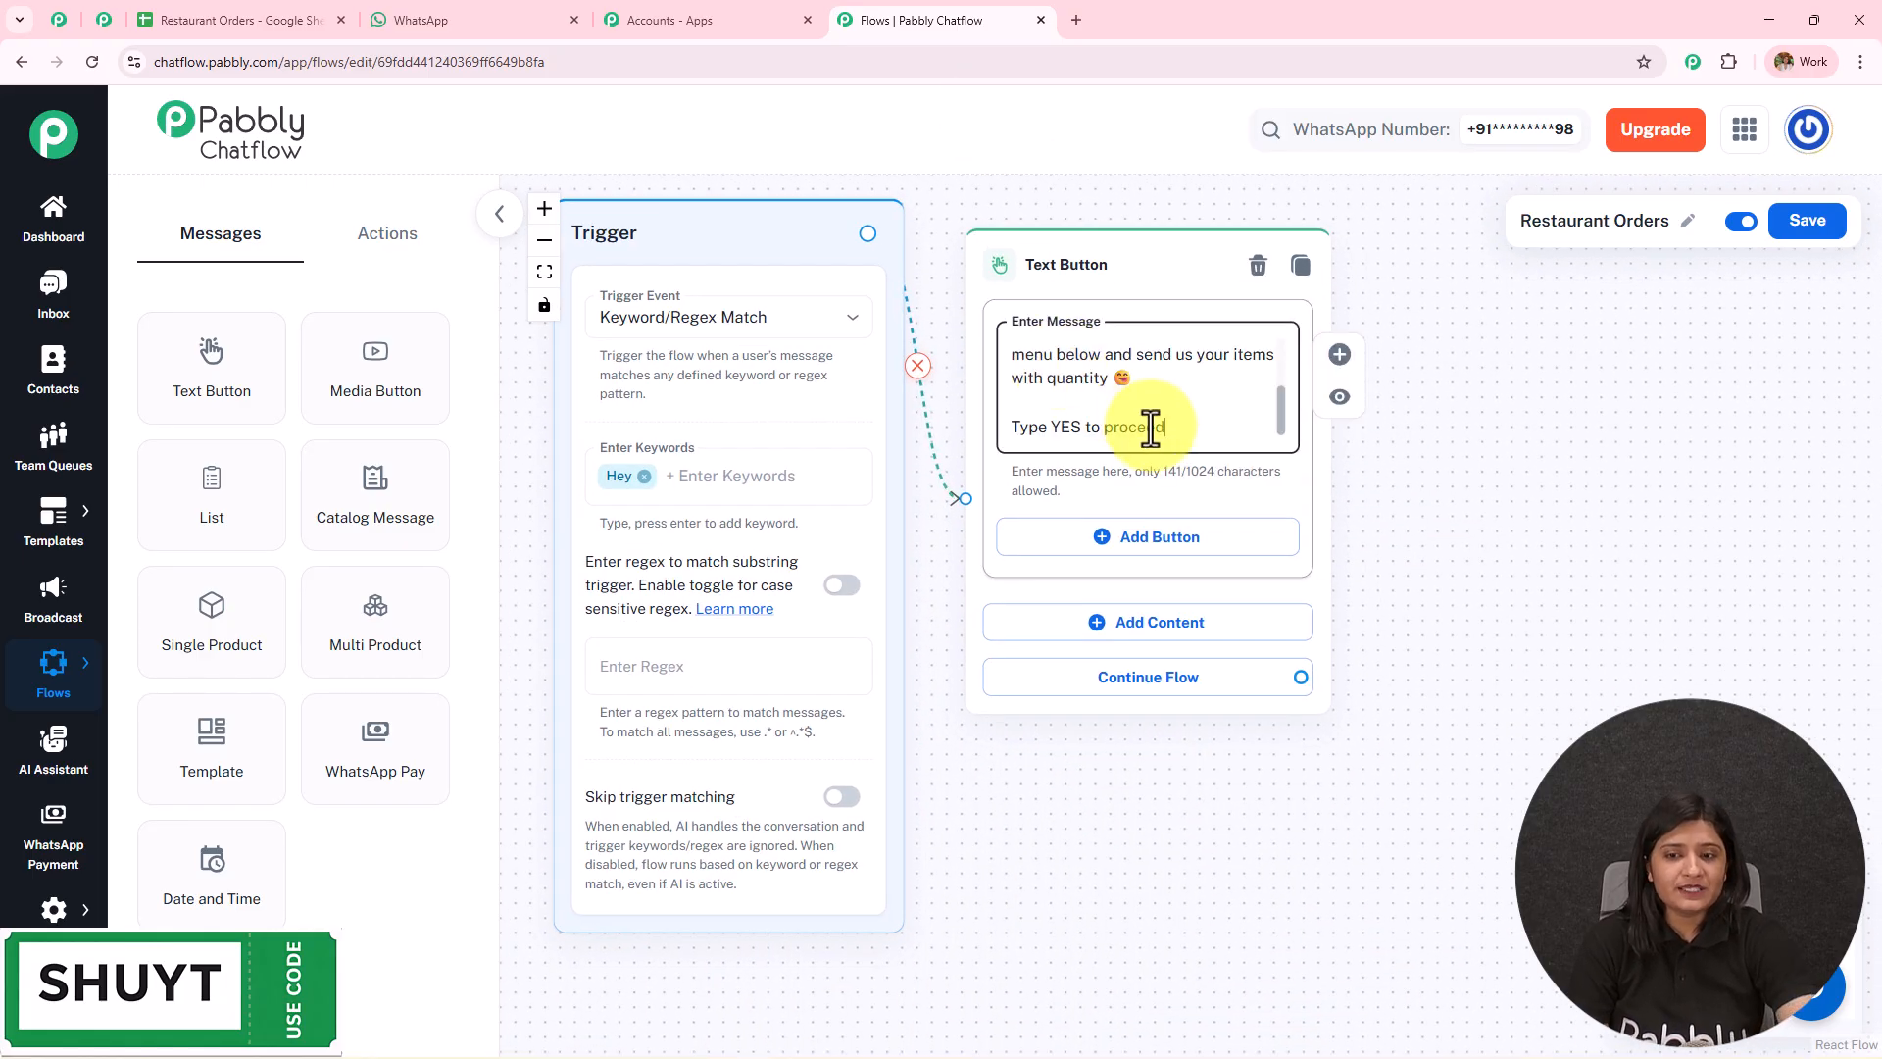
Add a Quick Reply button named "YES" to the welcome message.
left_click(1088, 539)
left_click(769, 507)
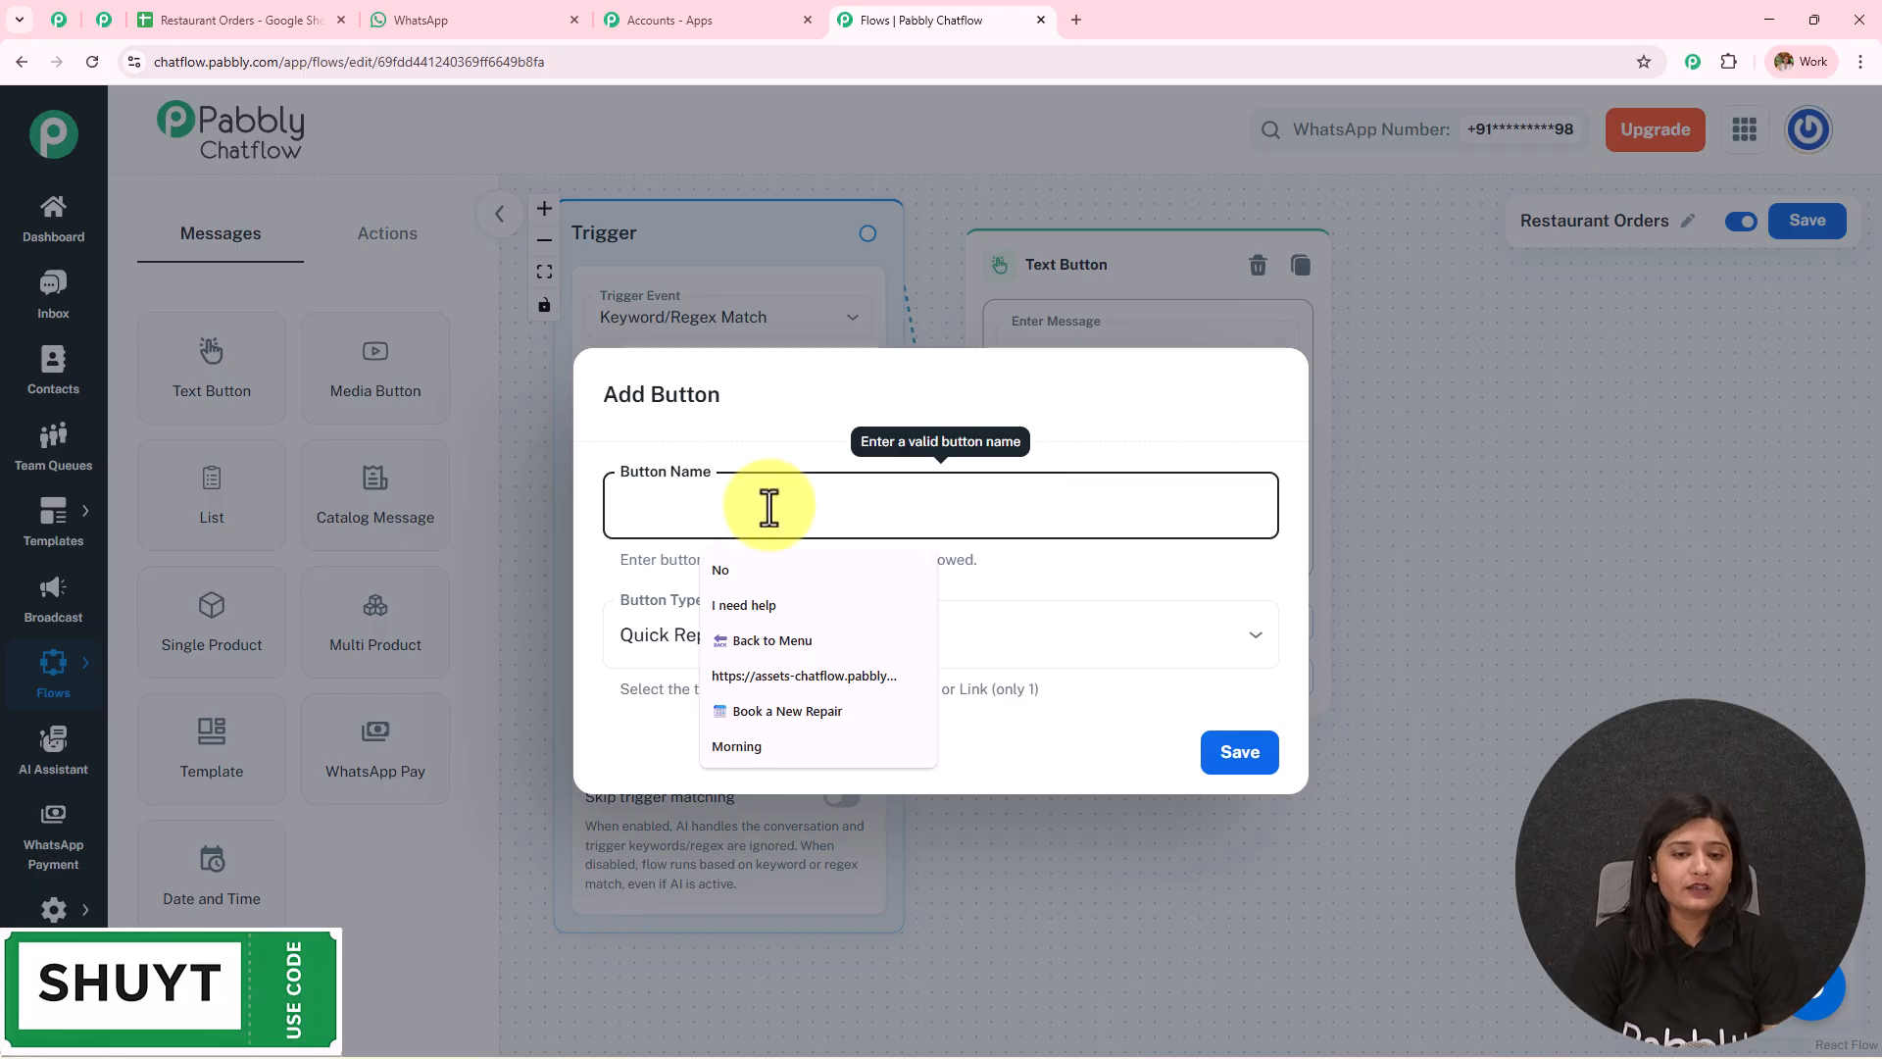
type("Yes")
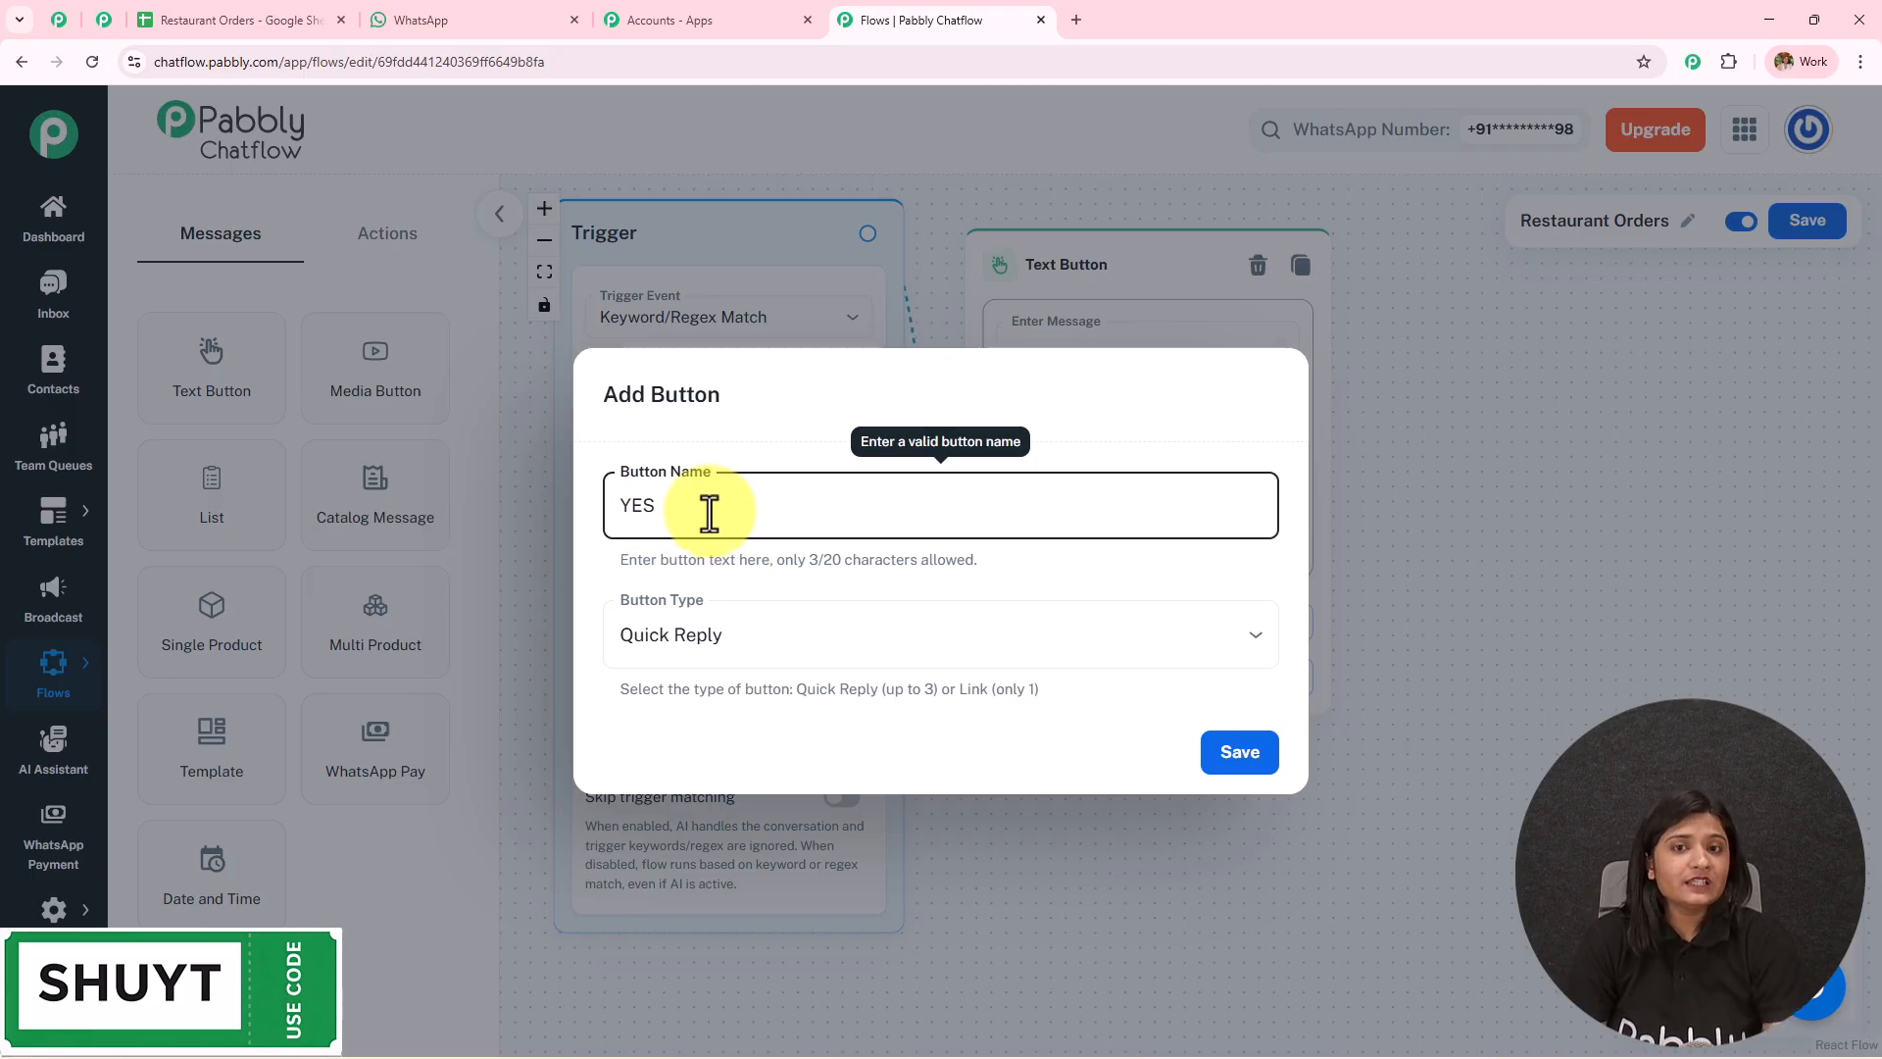
left_click(777, 636)
left_click(715, 696)
left_click(1240, 763)
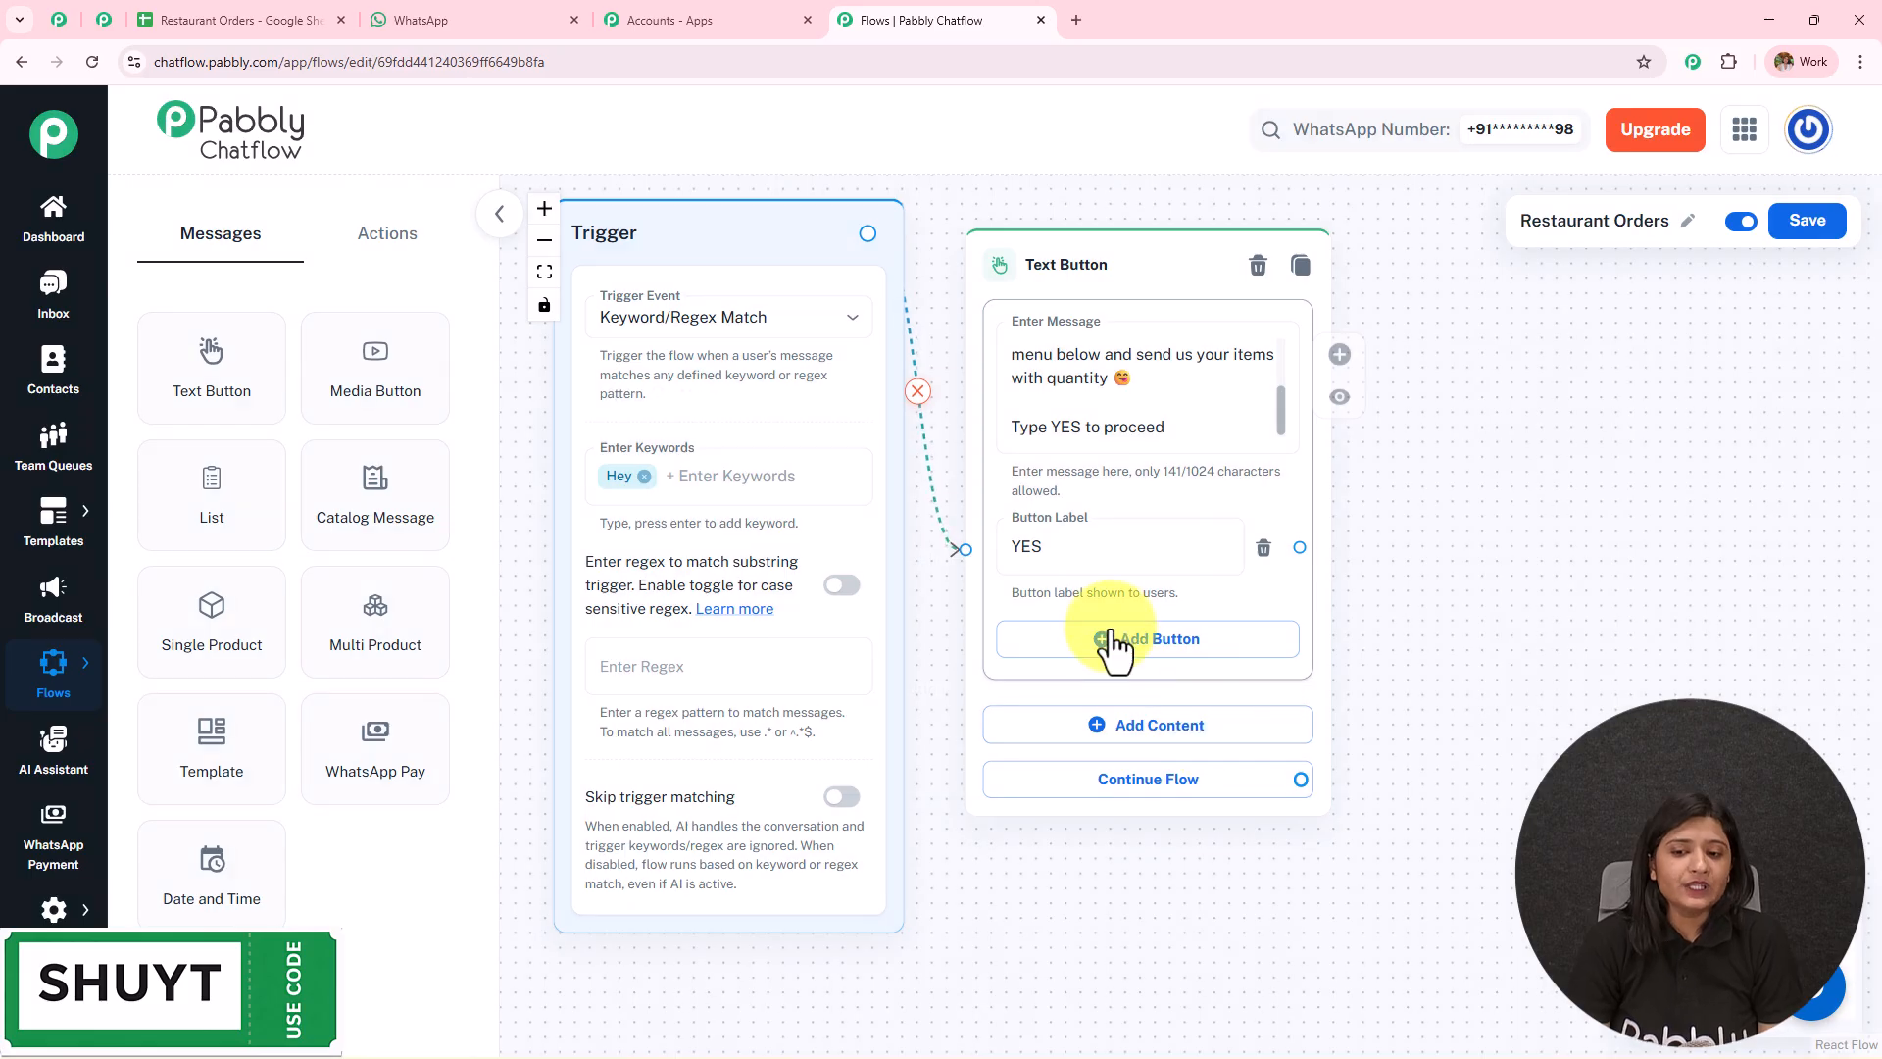
Add a second Quick Reply button named "NO" to the welcome message.
left_click(1114, 642)
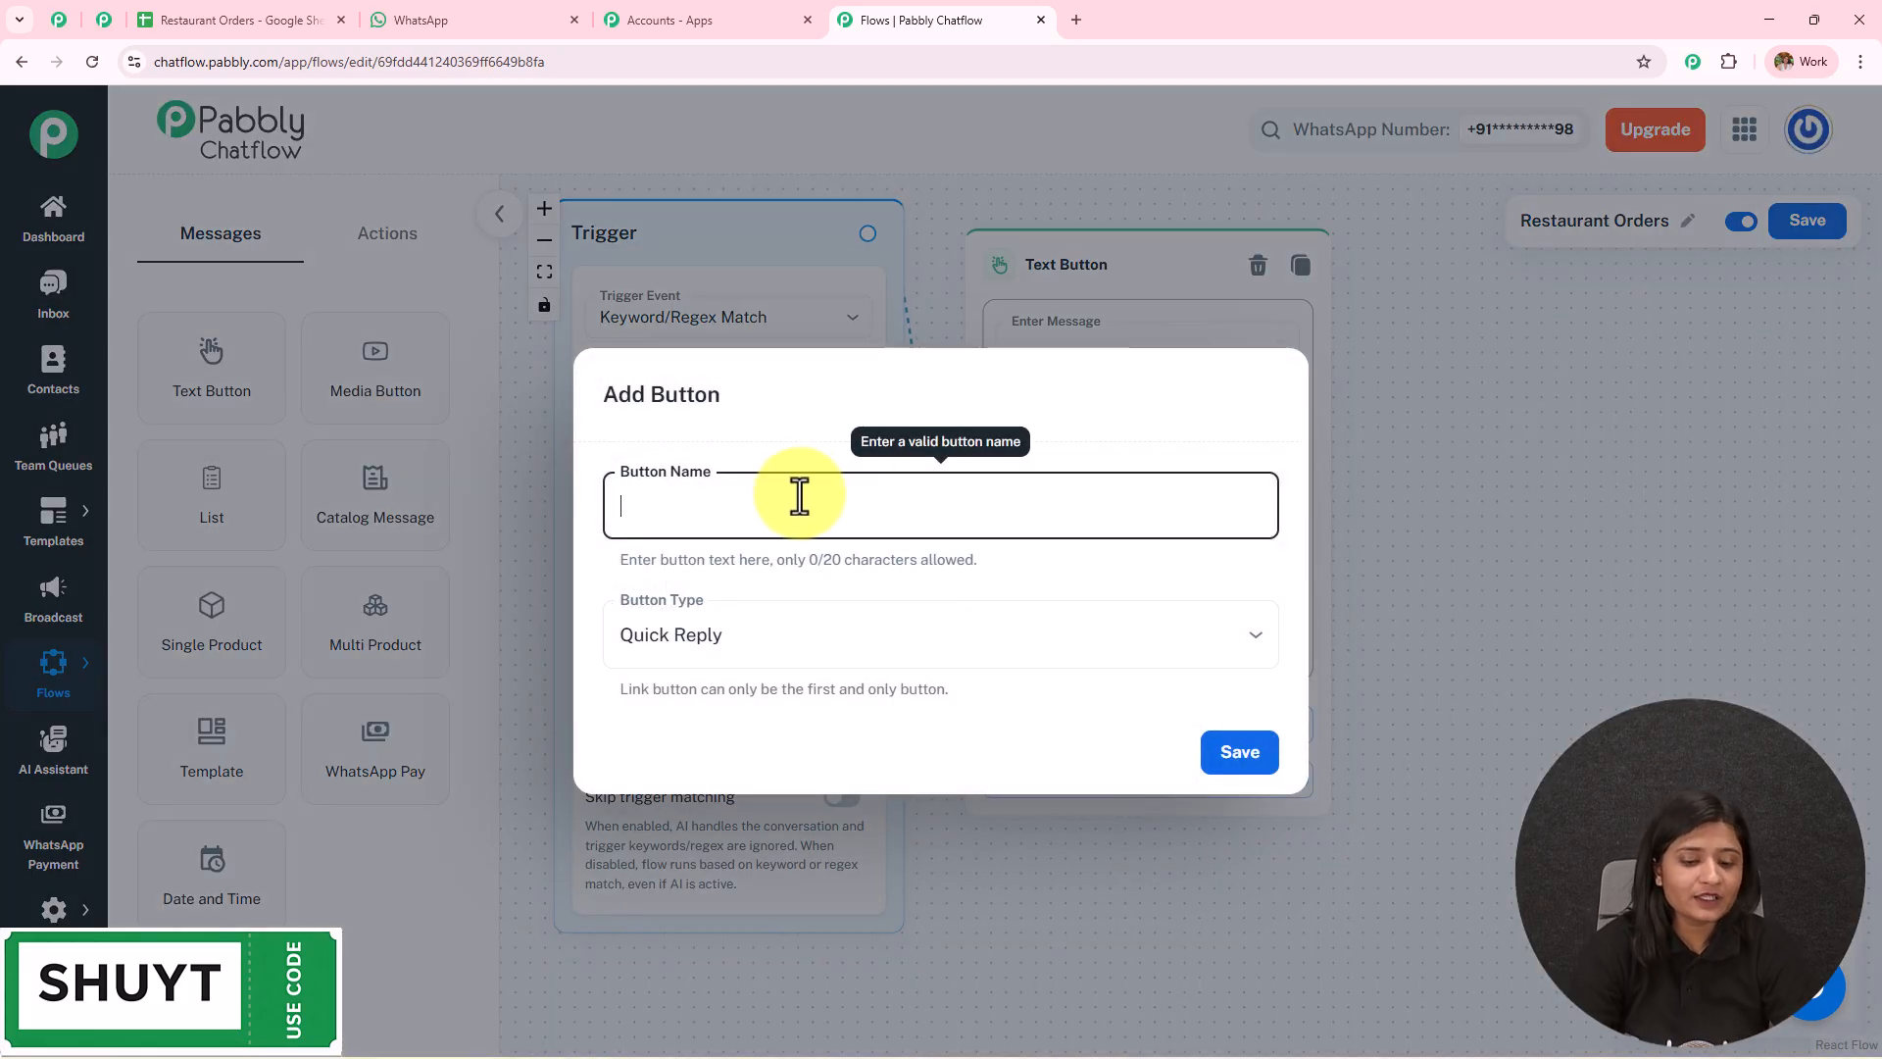
type("NO")
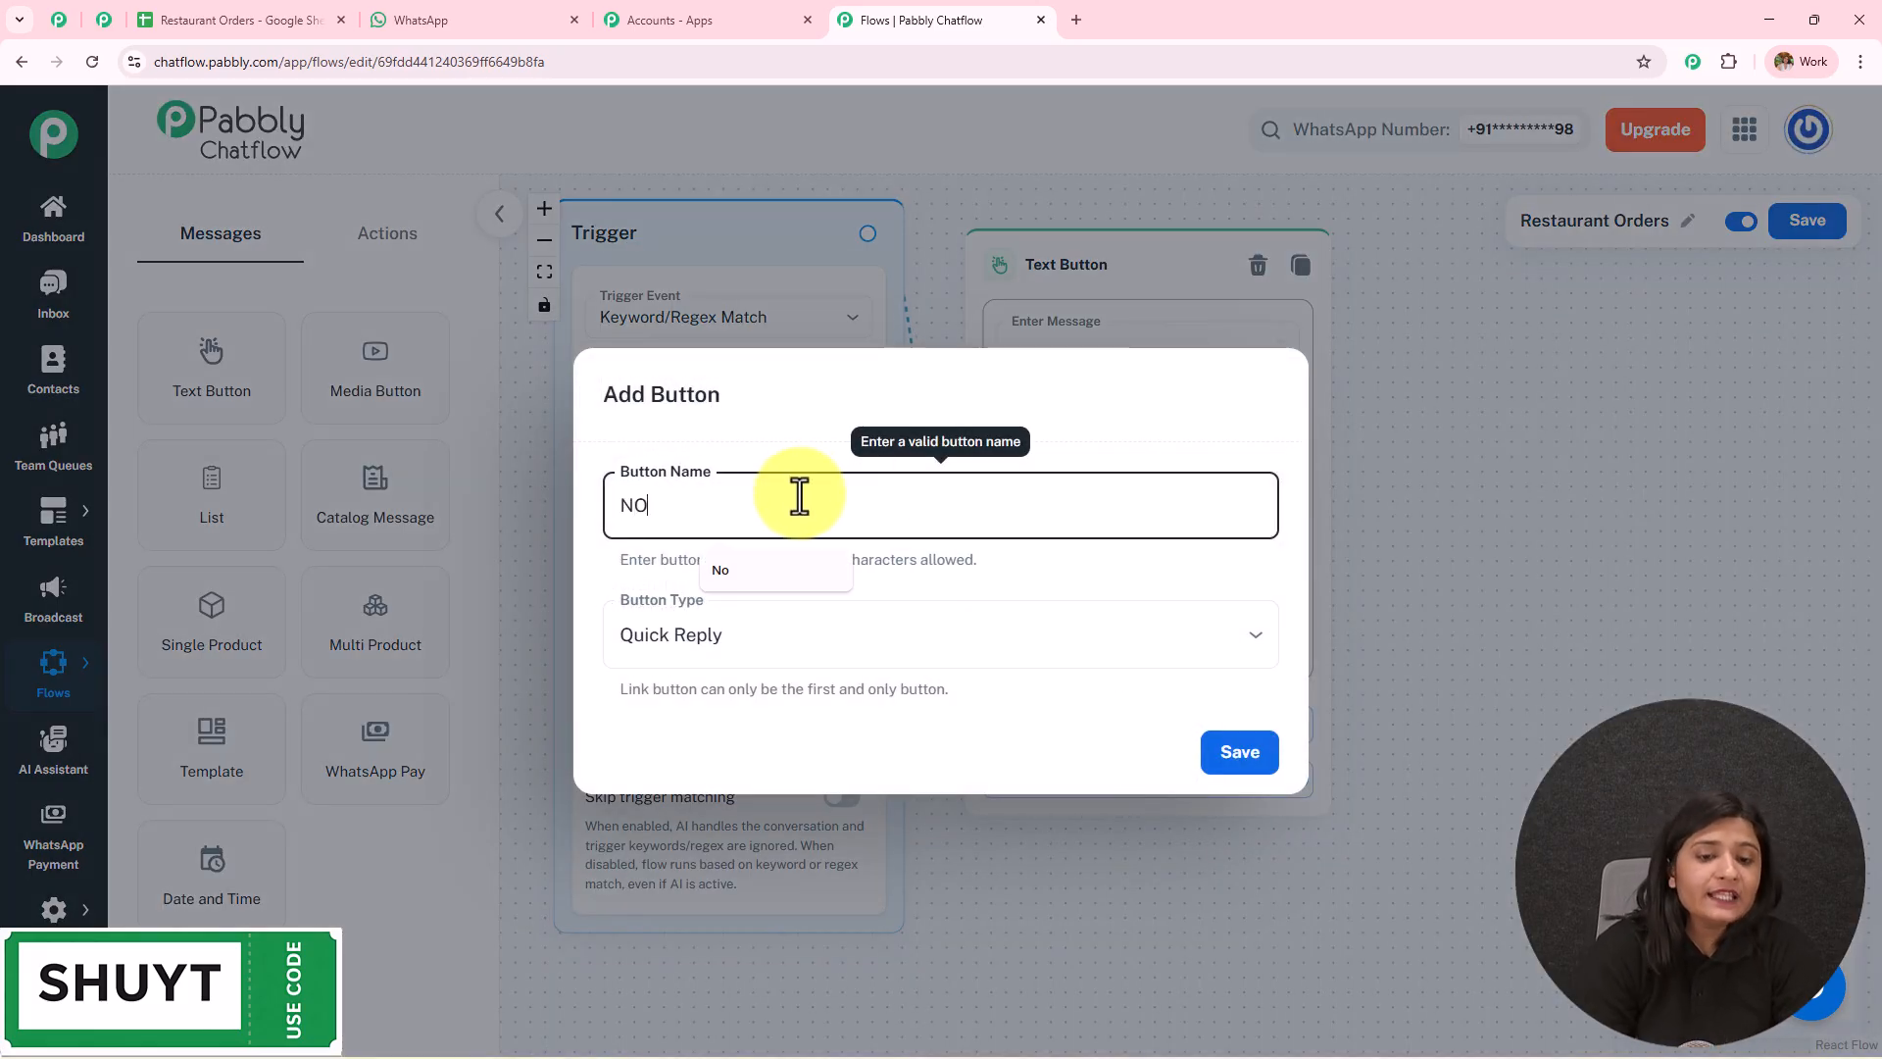
left_click(851, 647)
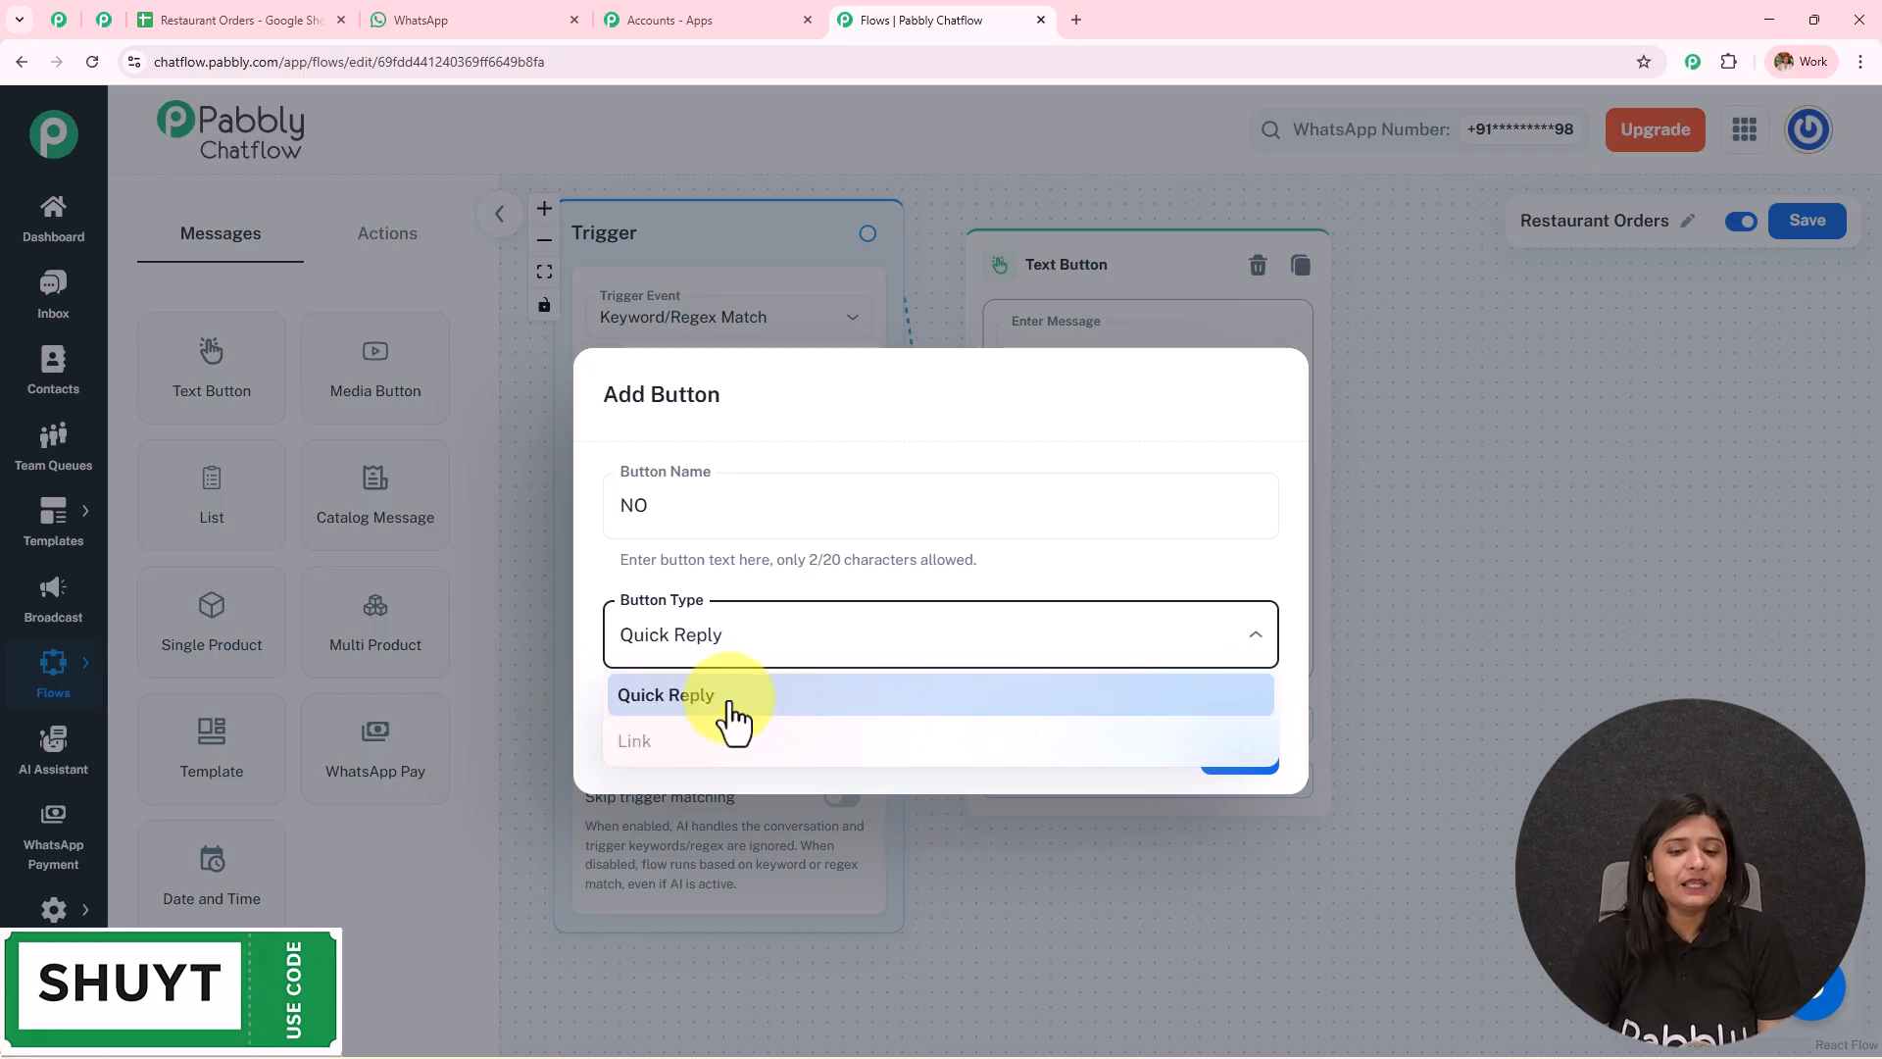
left_click(744, 698)
left_click(1233, 764)
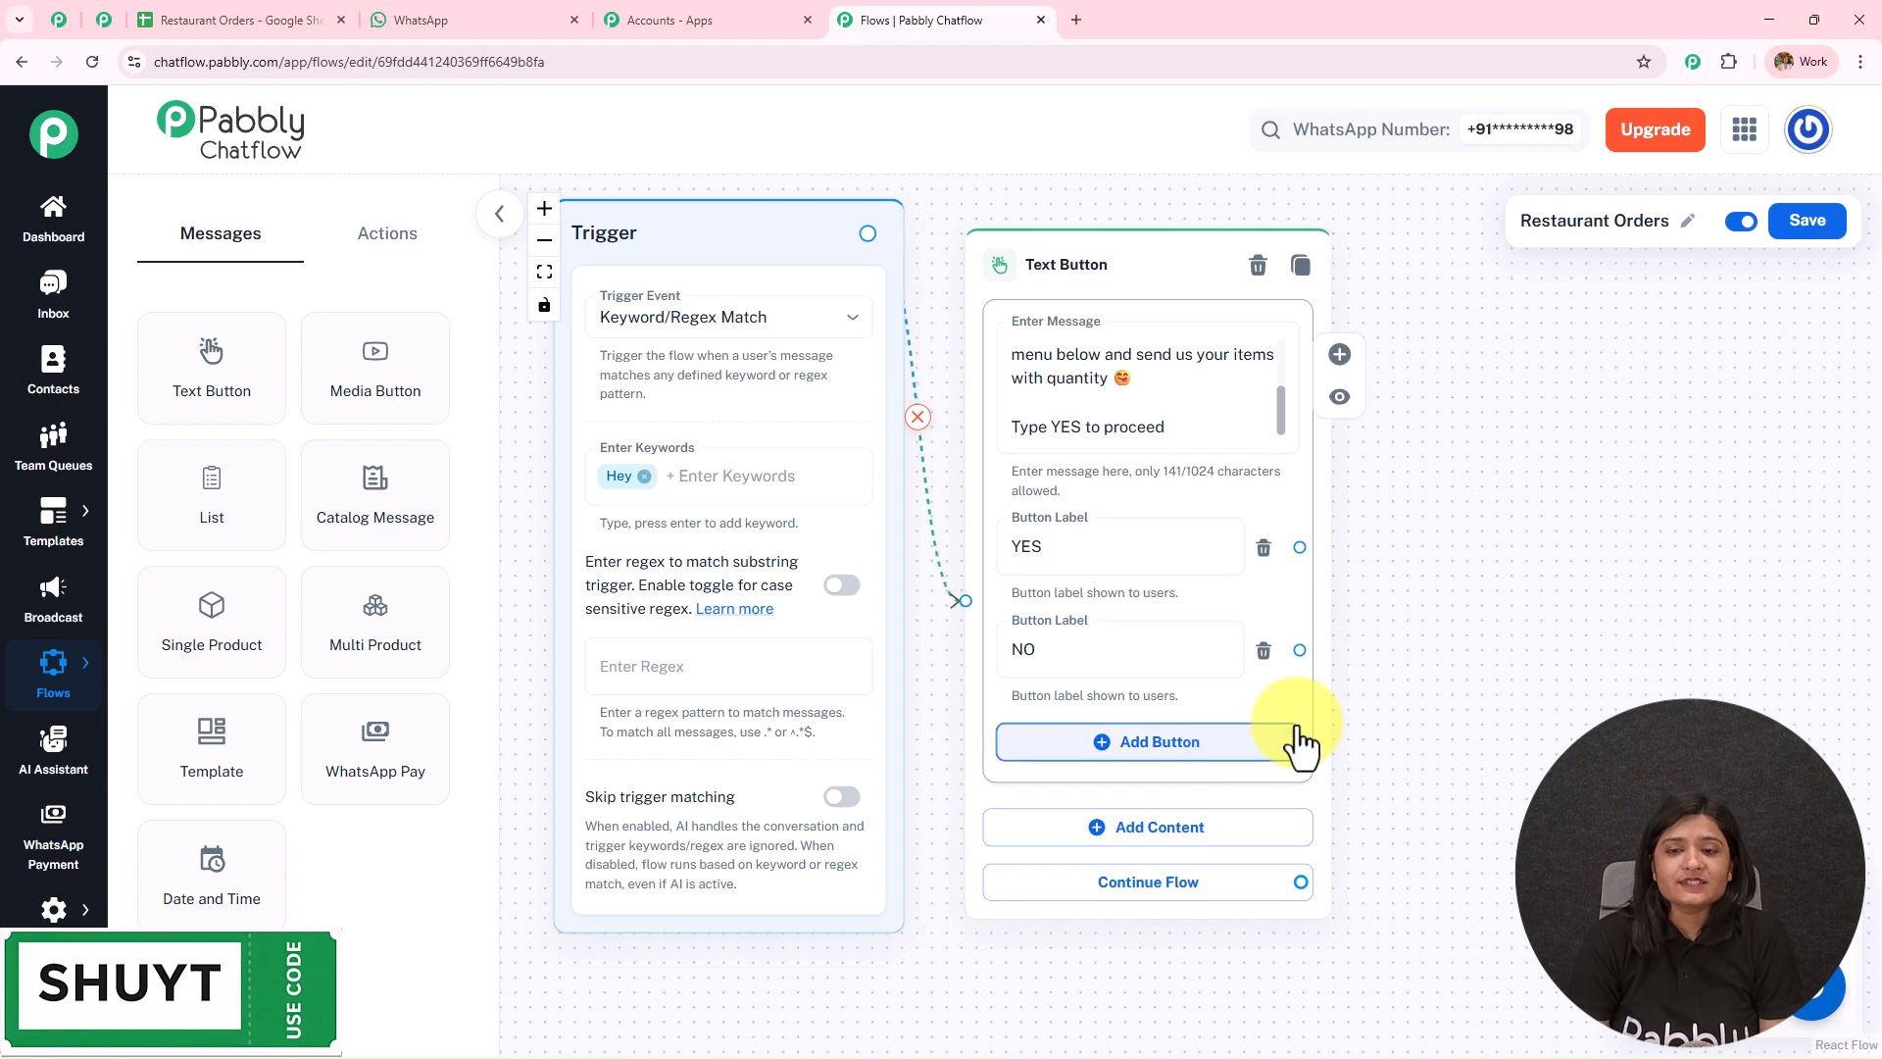
Examine the chatbot conversation in WhatsApp, the available message and action nodes, and the order columns in the Restaurant Orders sheet.
left_click(456, 20)
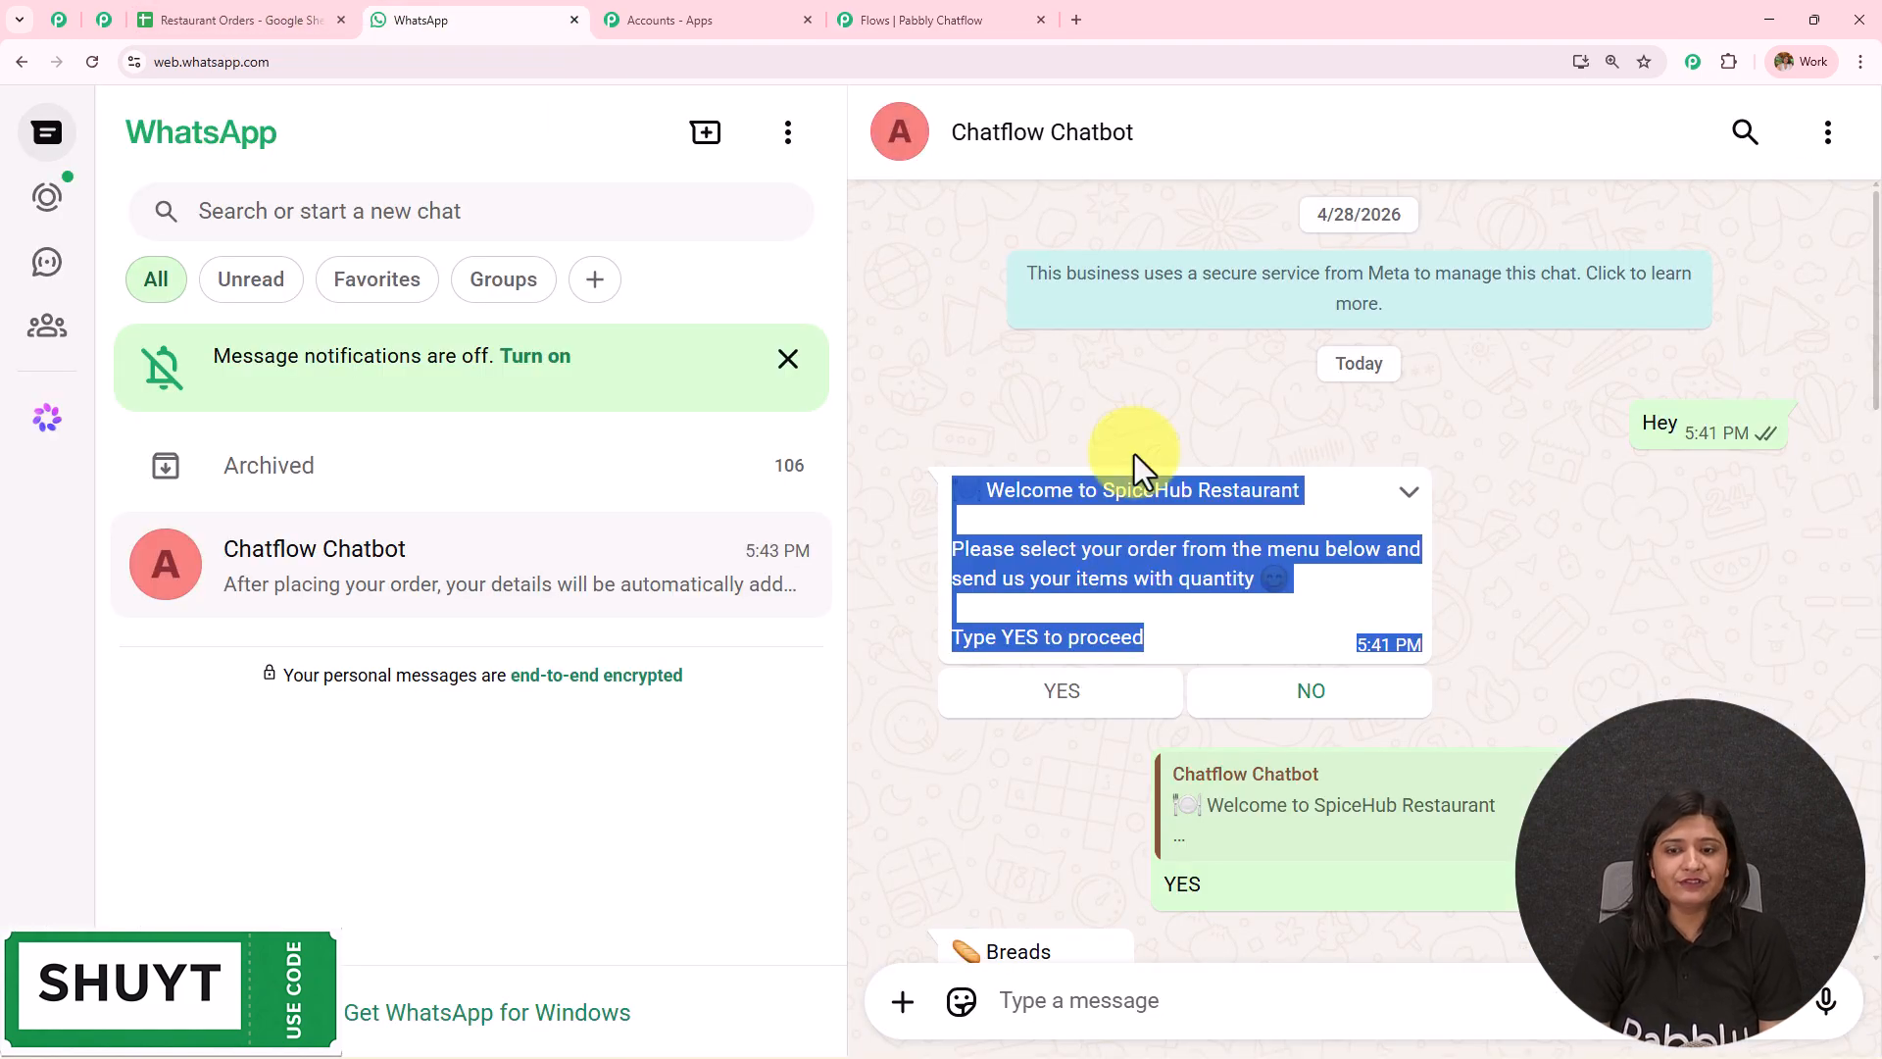
left_click(1085, 630)
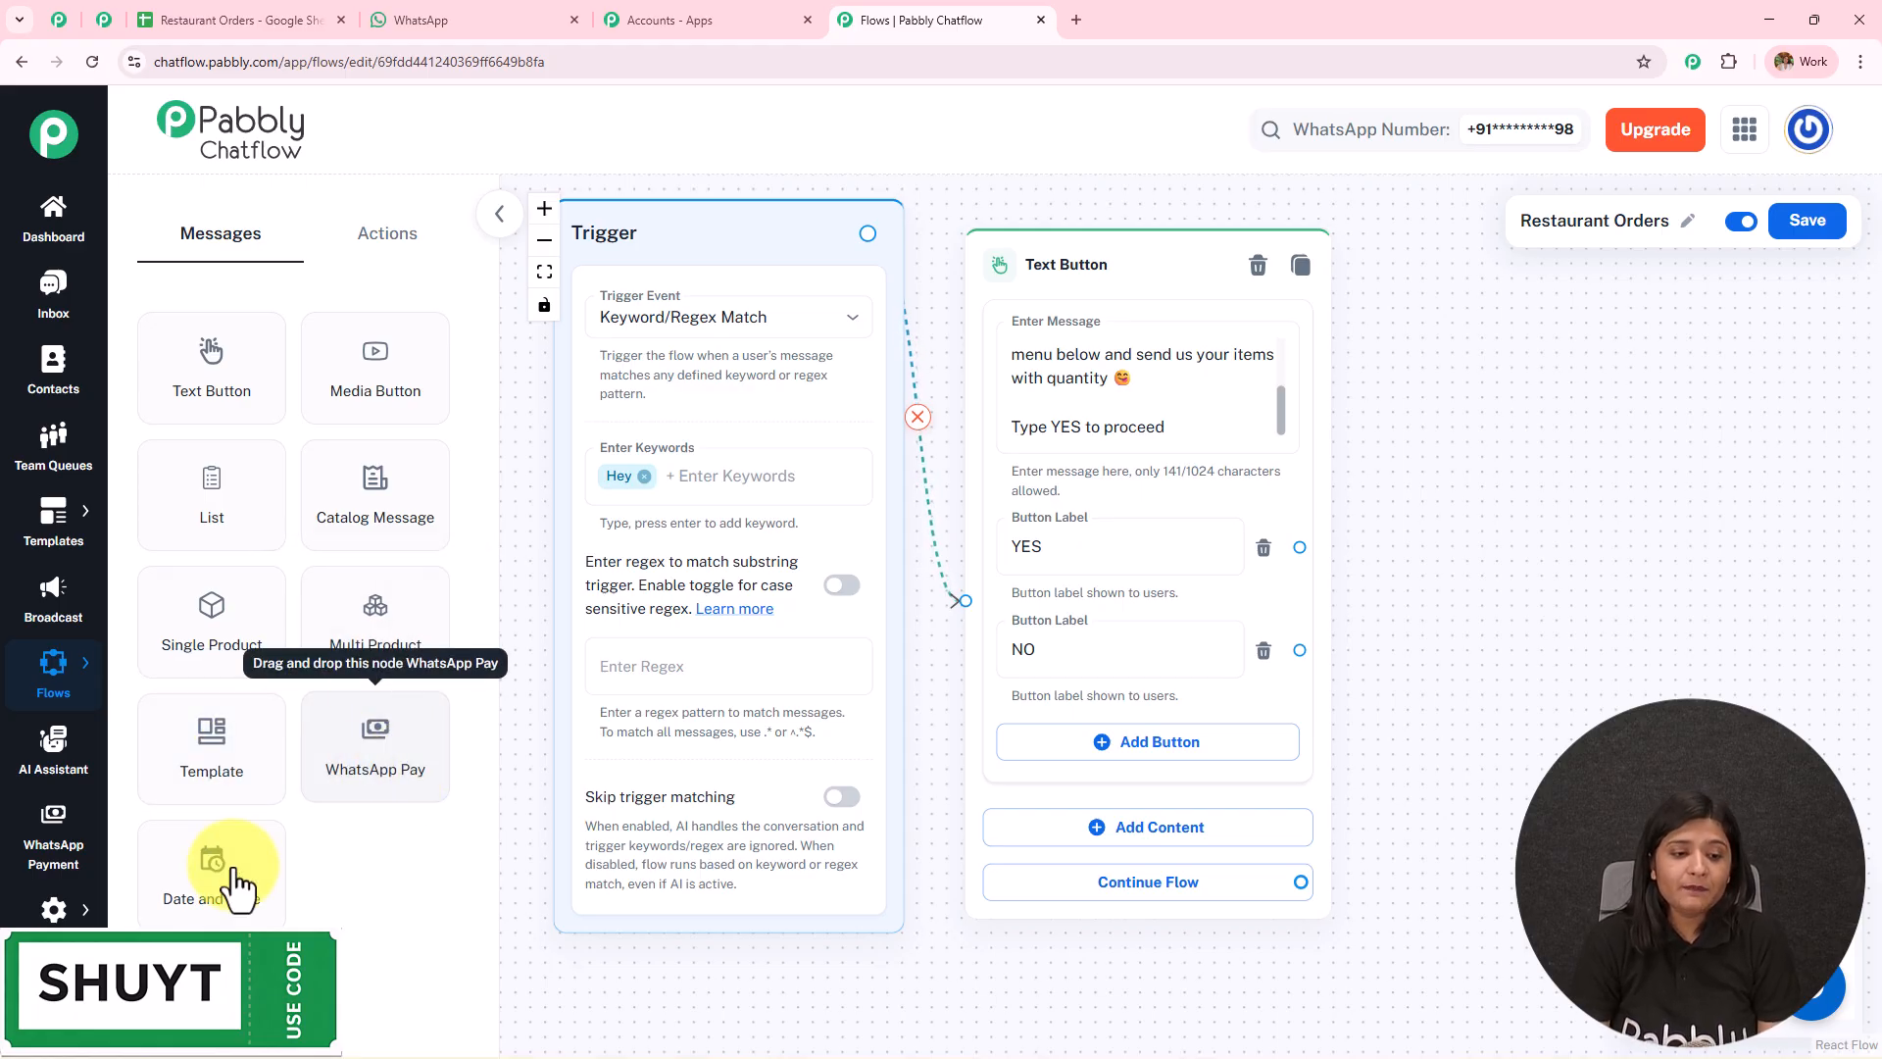
left_click(390, 245)
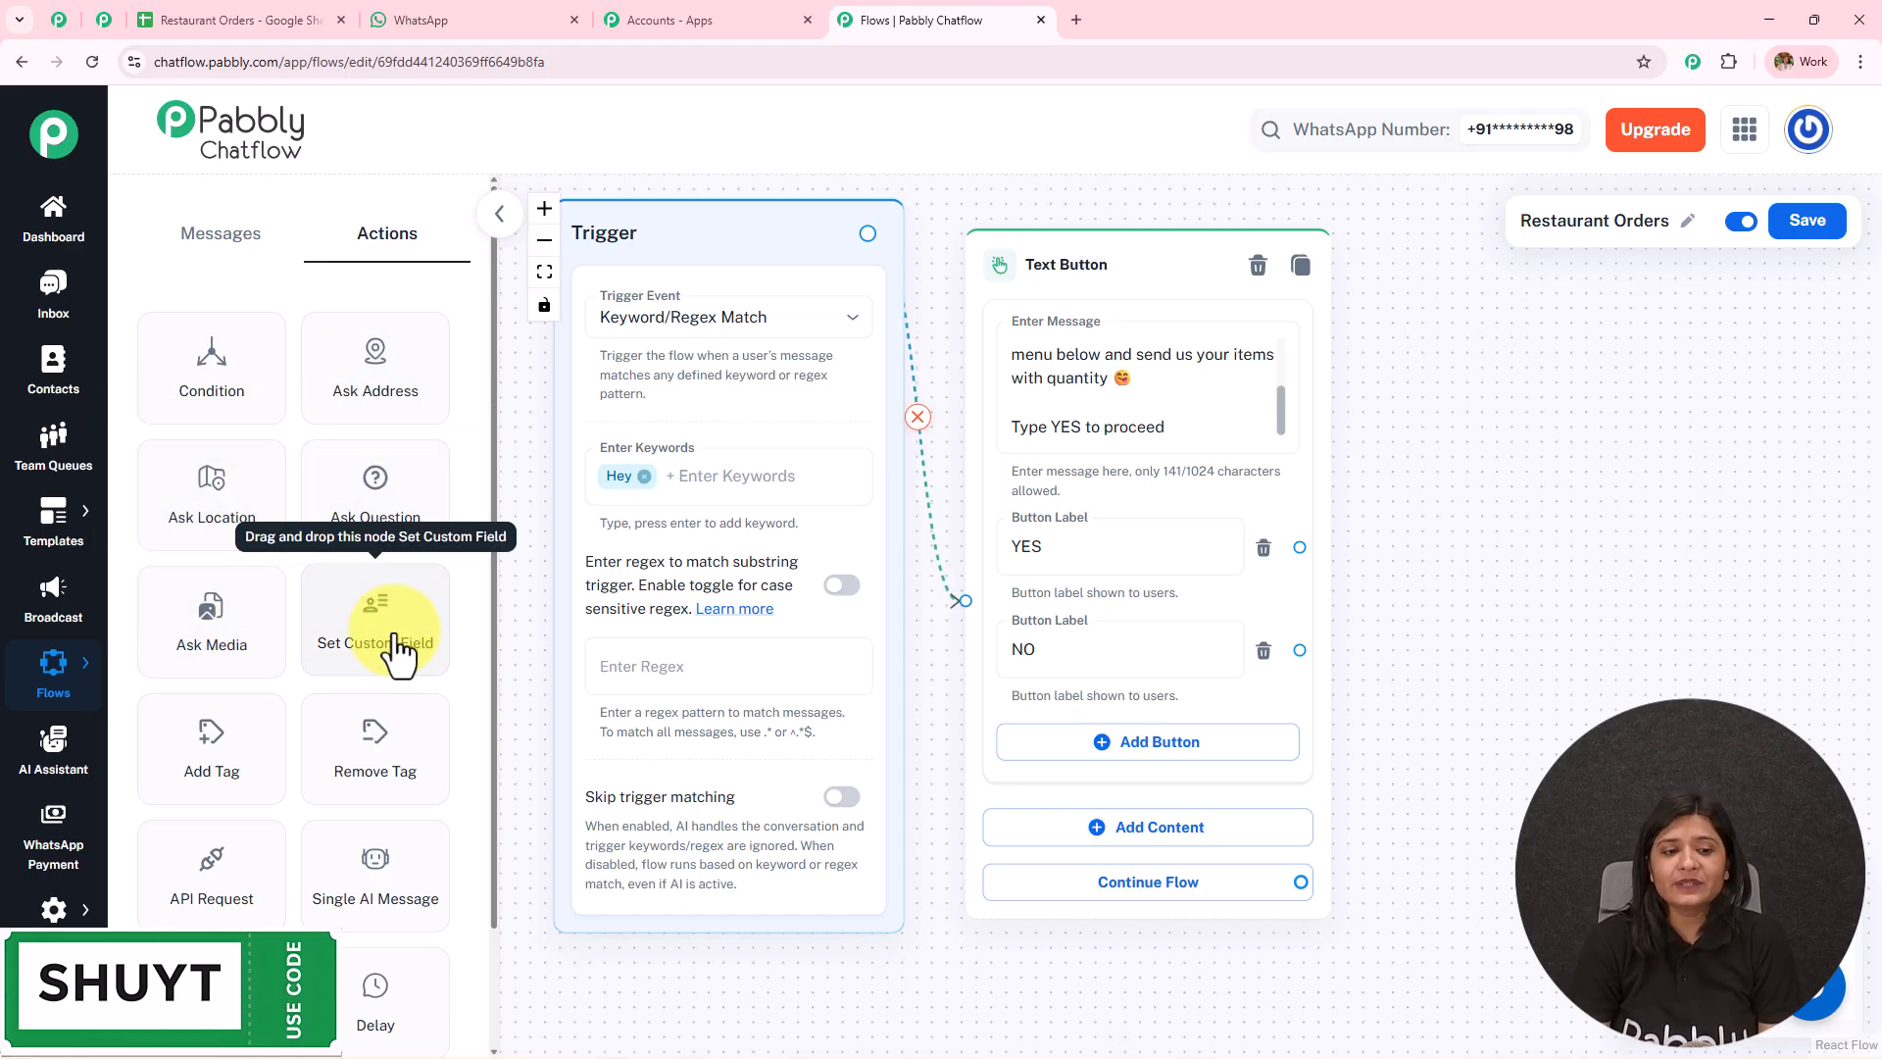
scroll(392, 627, "down", 2)
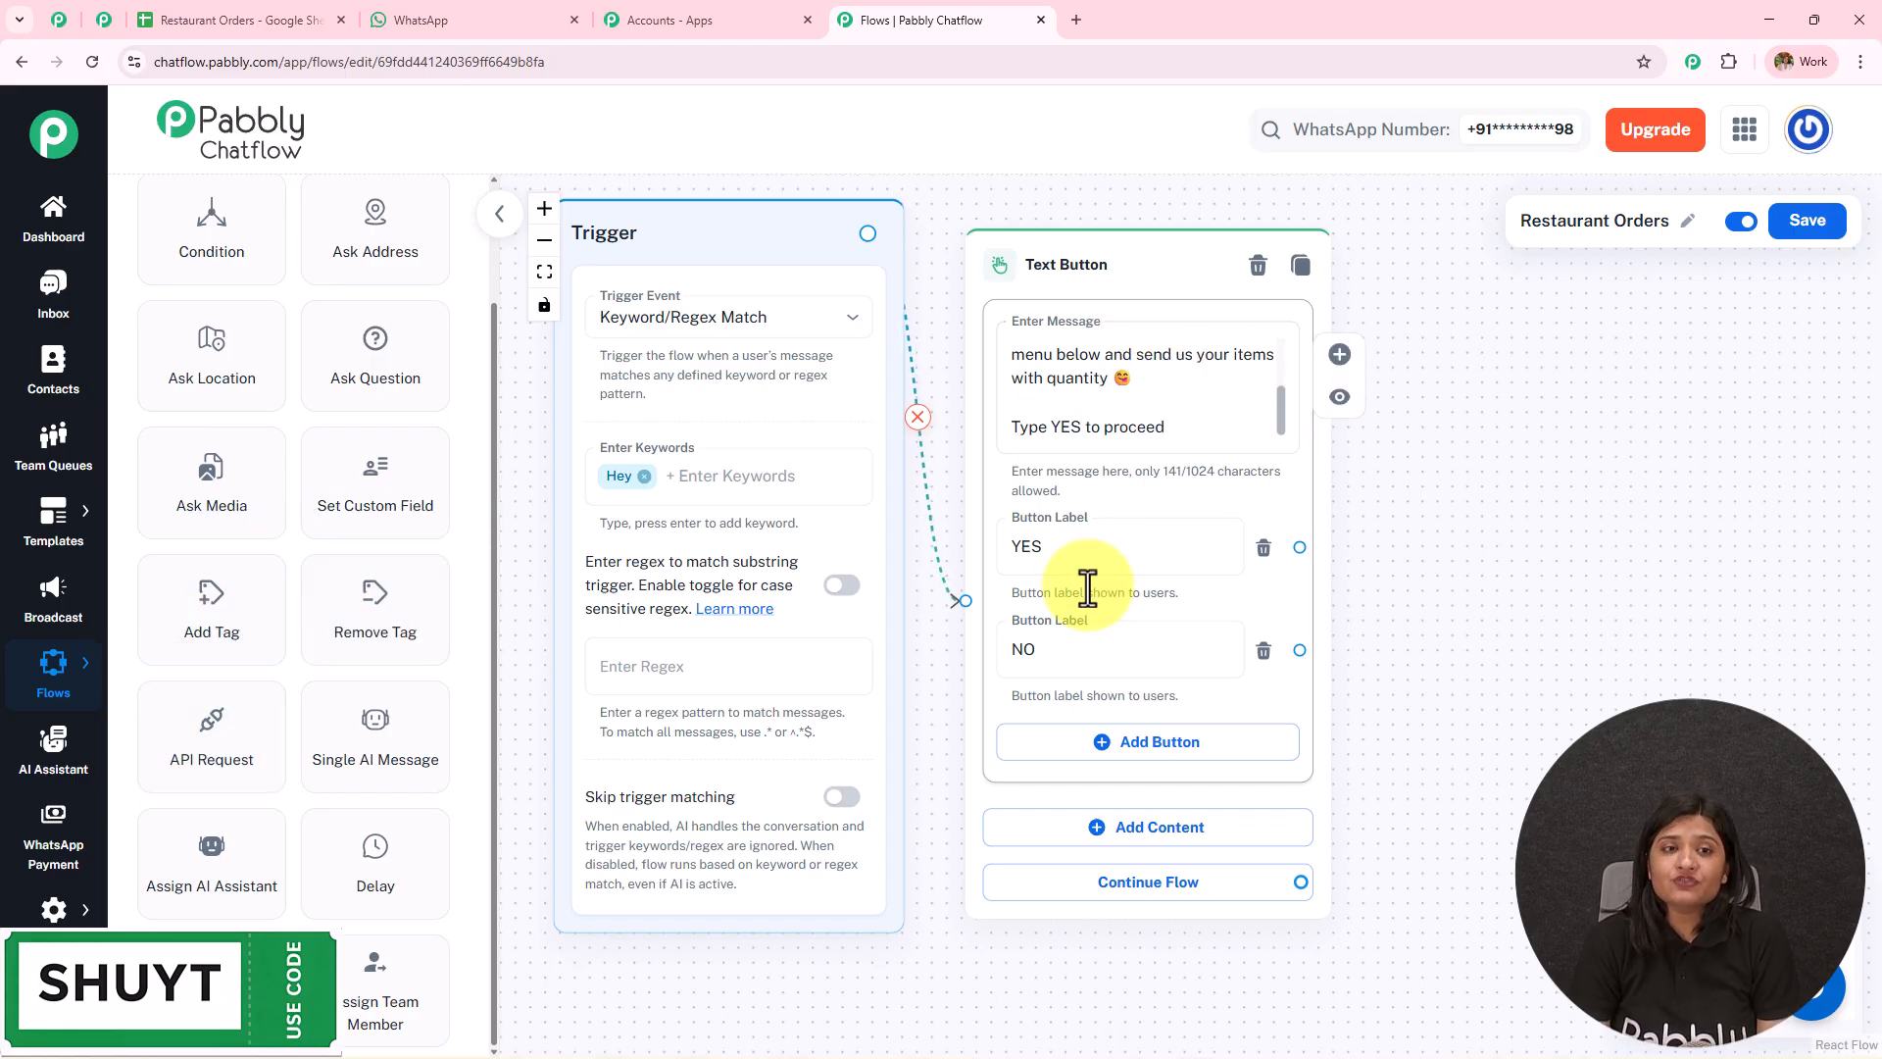
left_click(447, 9)
scroll(1147, 573, "down", 4)
scroll(1162, 579, "down", 5)
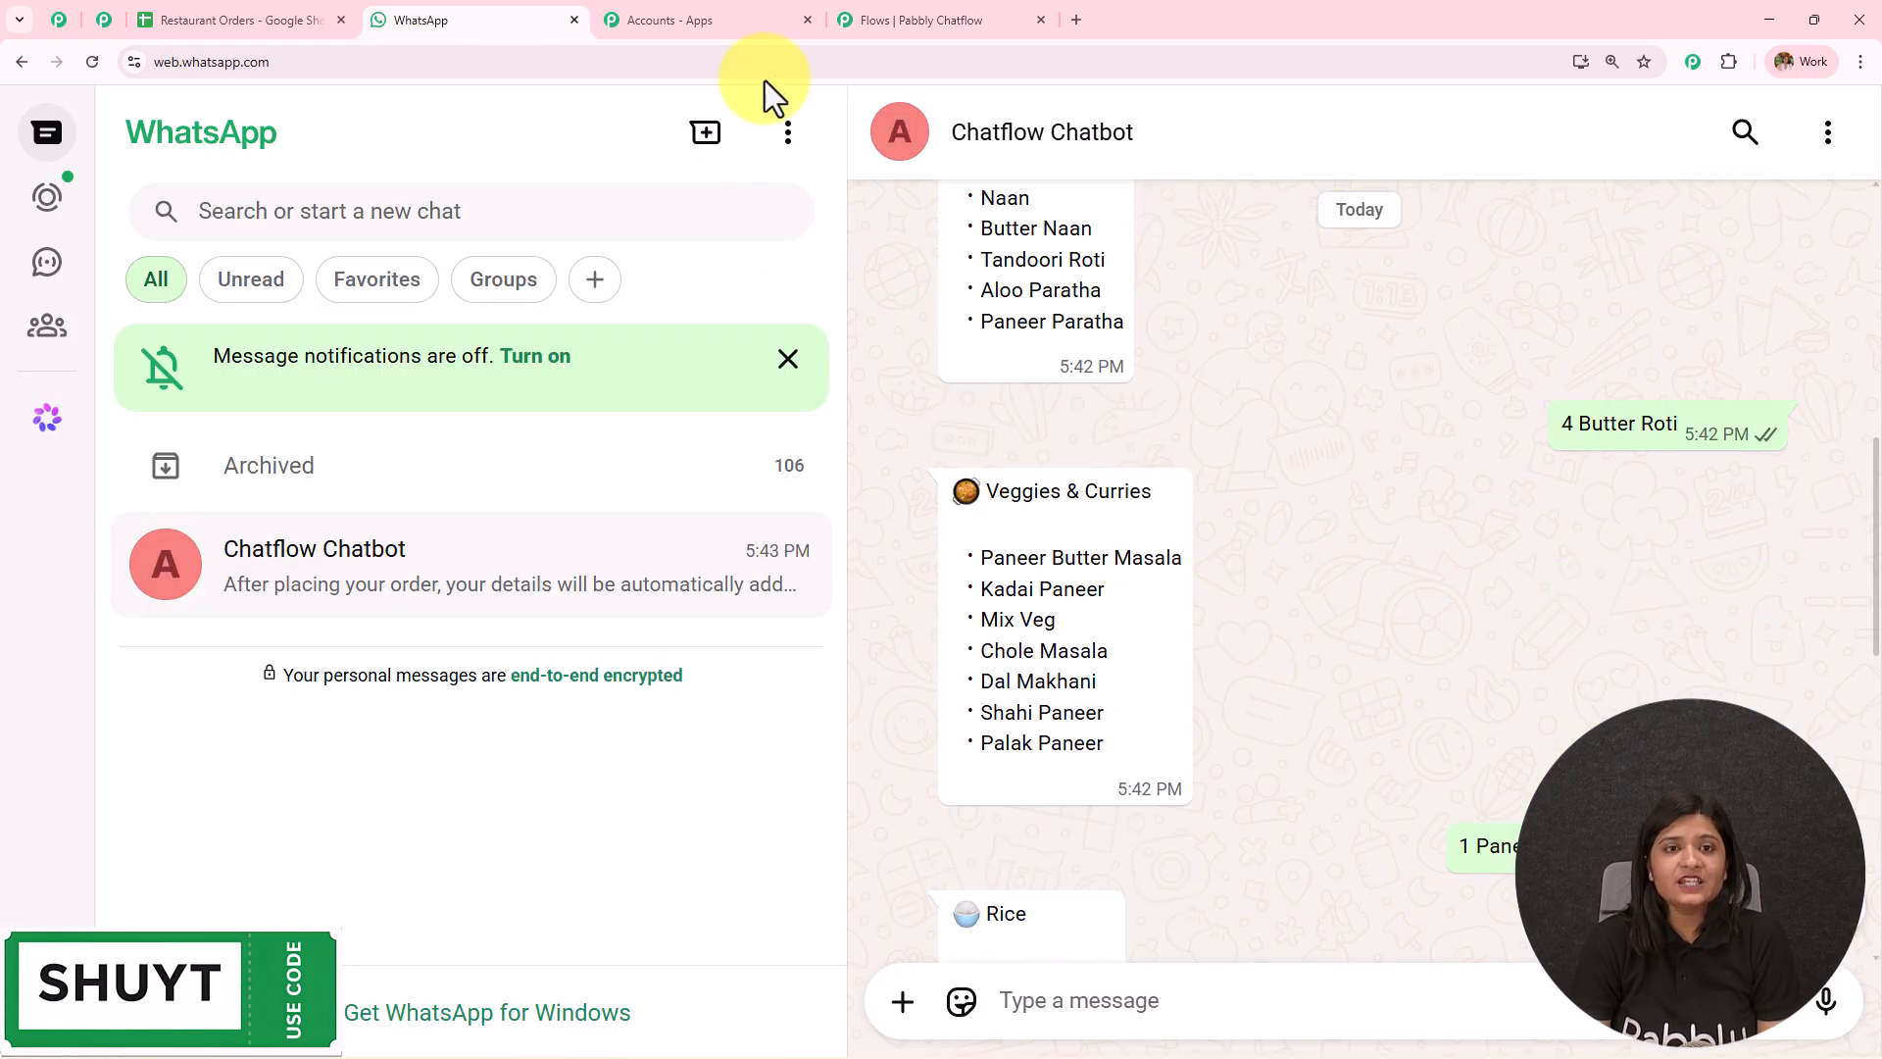
left_click(309, 21)
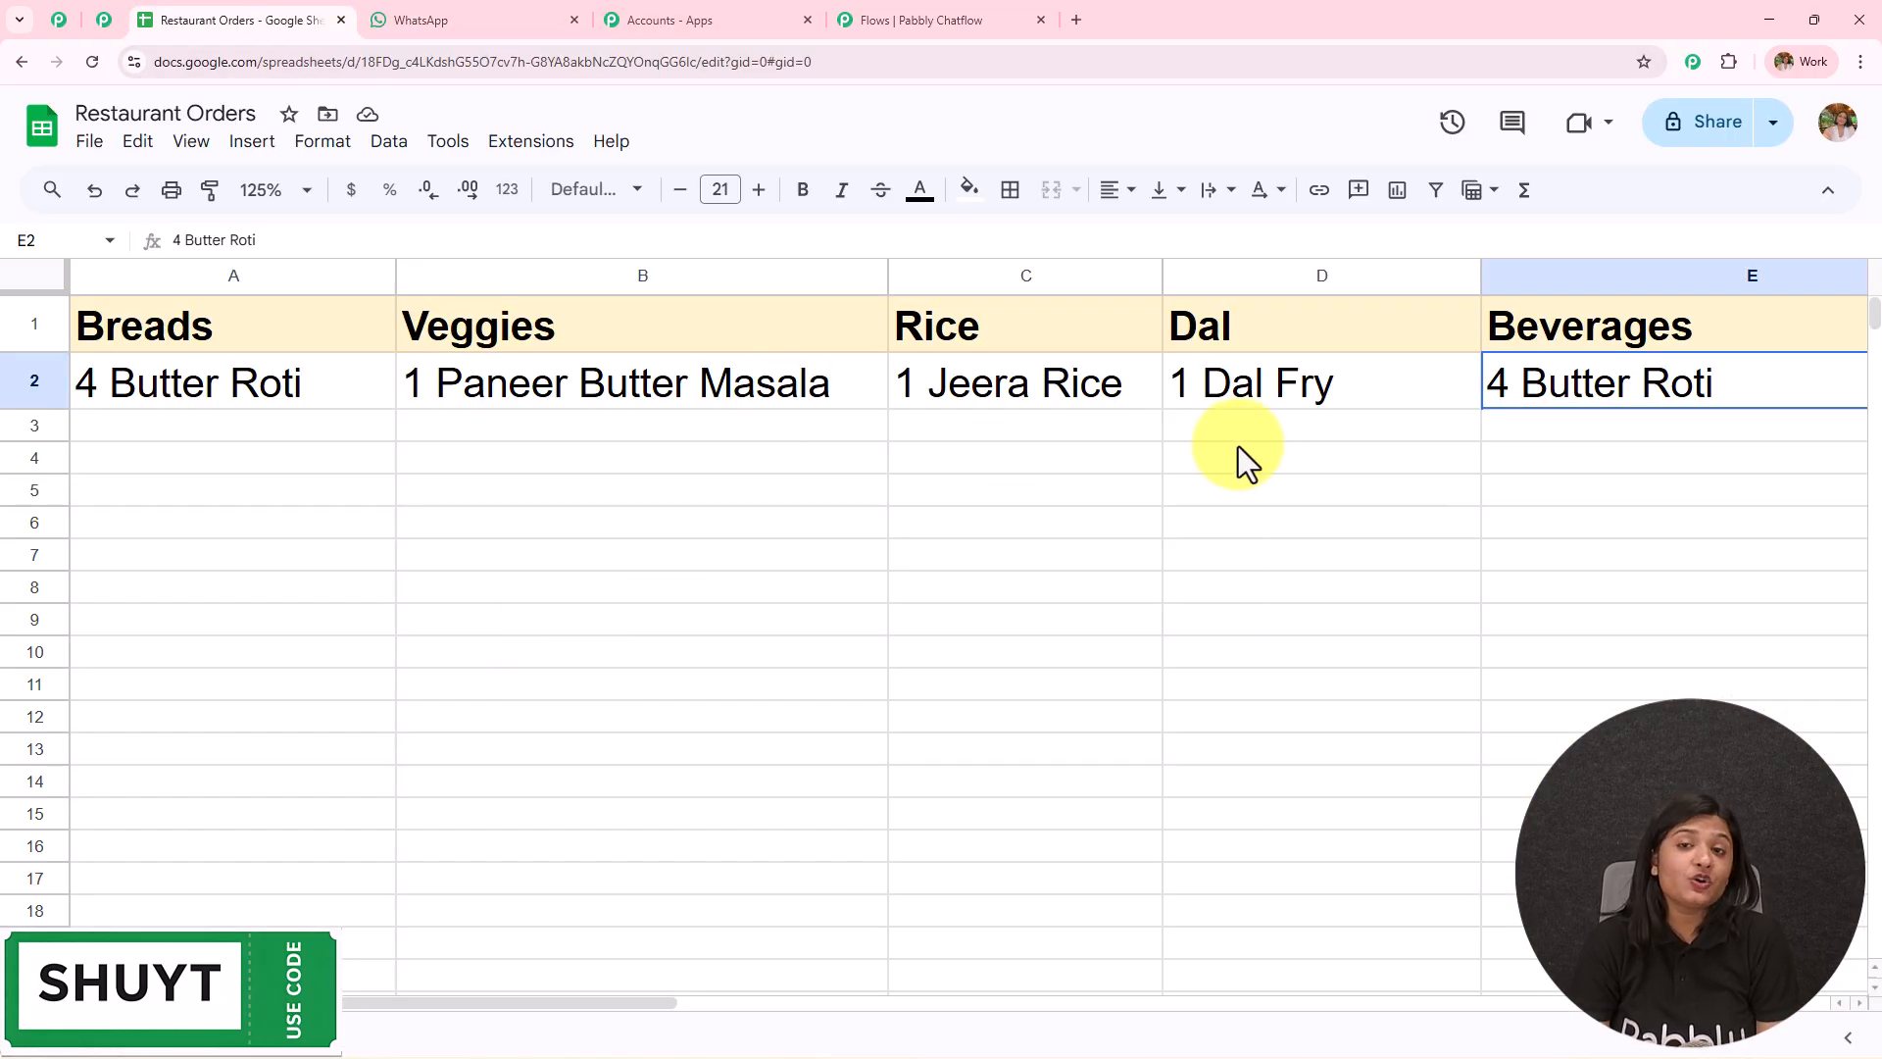
left_click(996, 18)
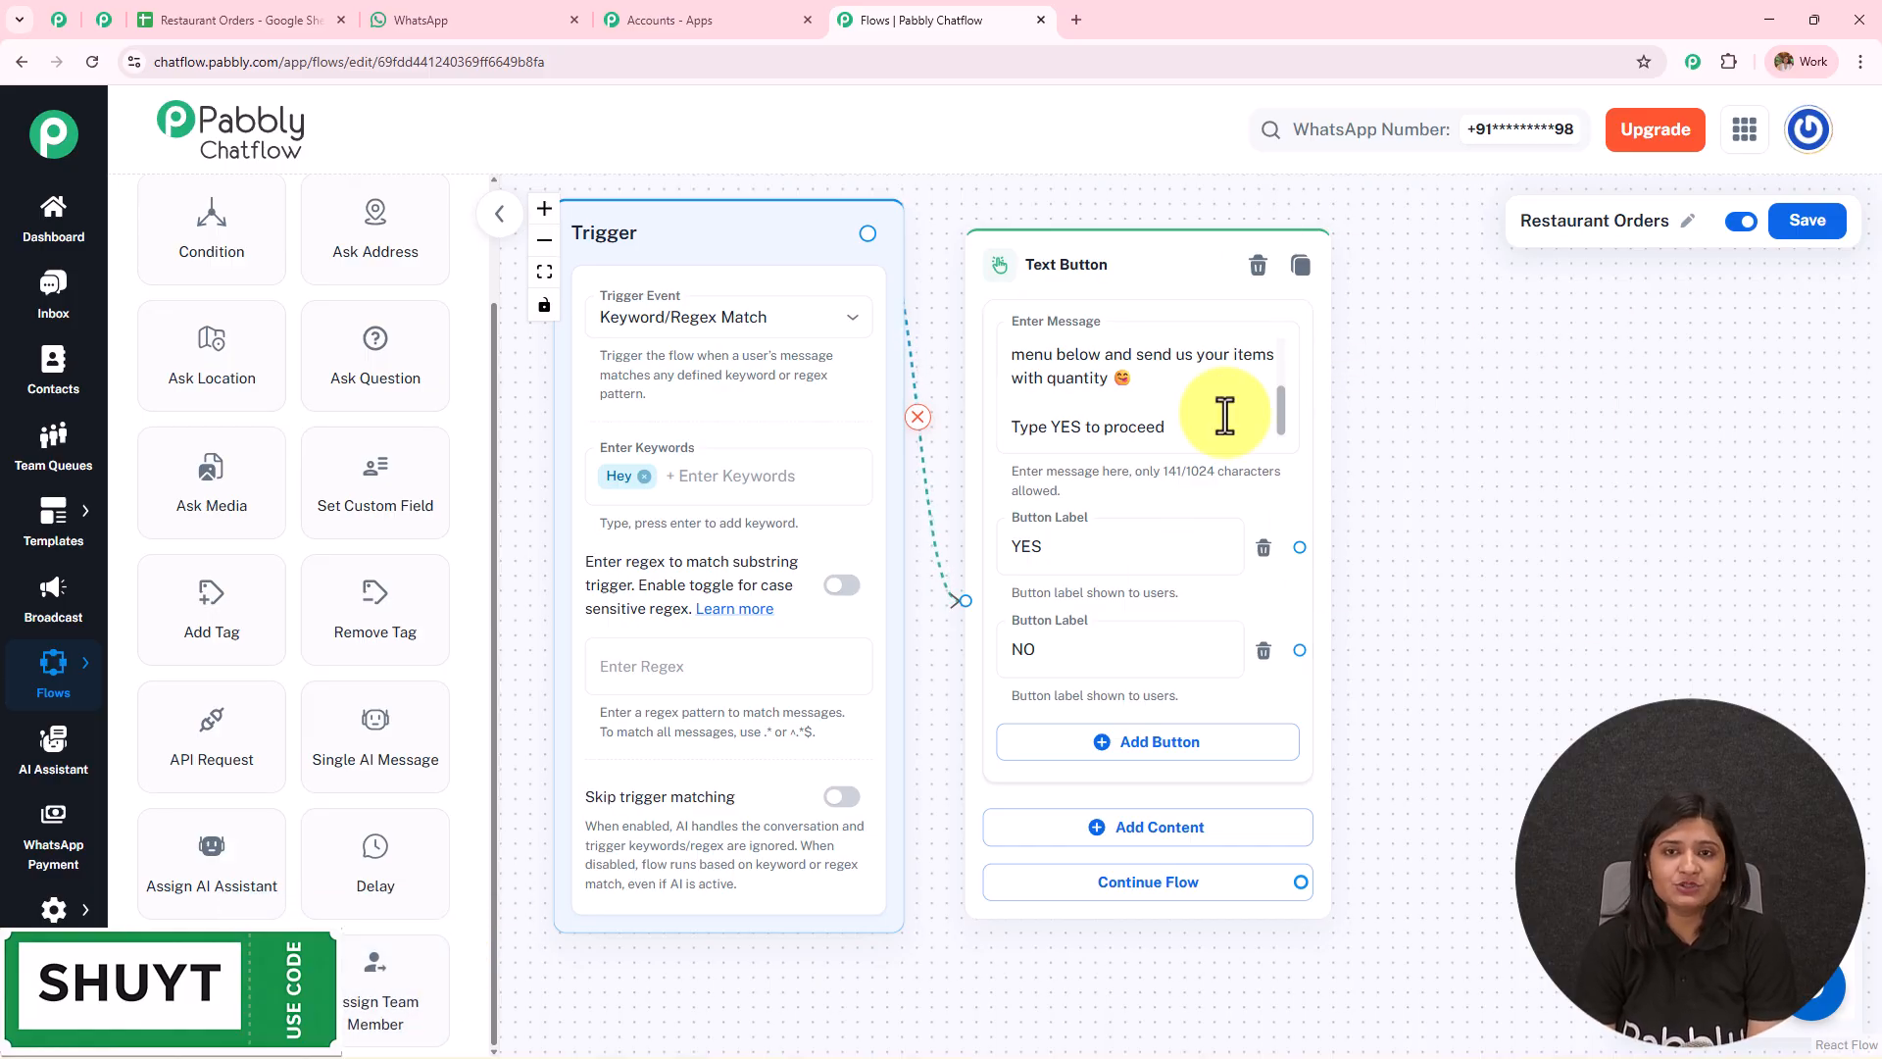
Copy the Breads menu message from the Chatflow Chatbot chat in WhatsApp and return to the Restaurant Orders flow.
left_click_drag(1682, 535, 1327, 538)
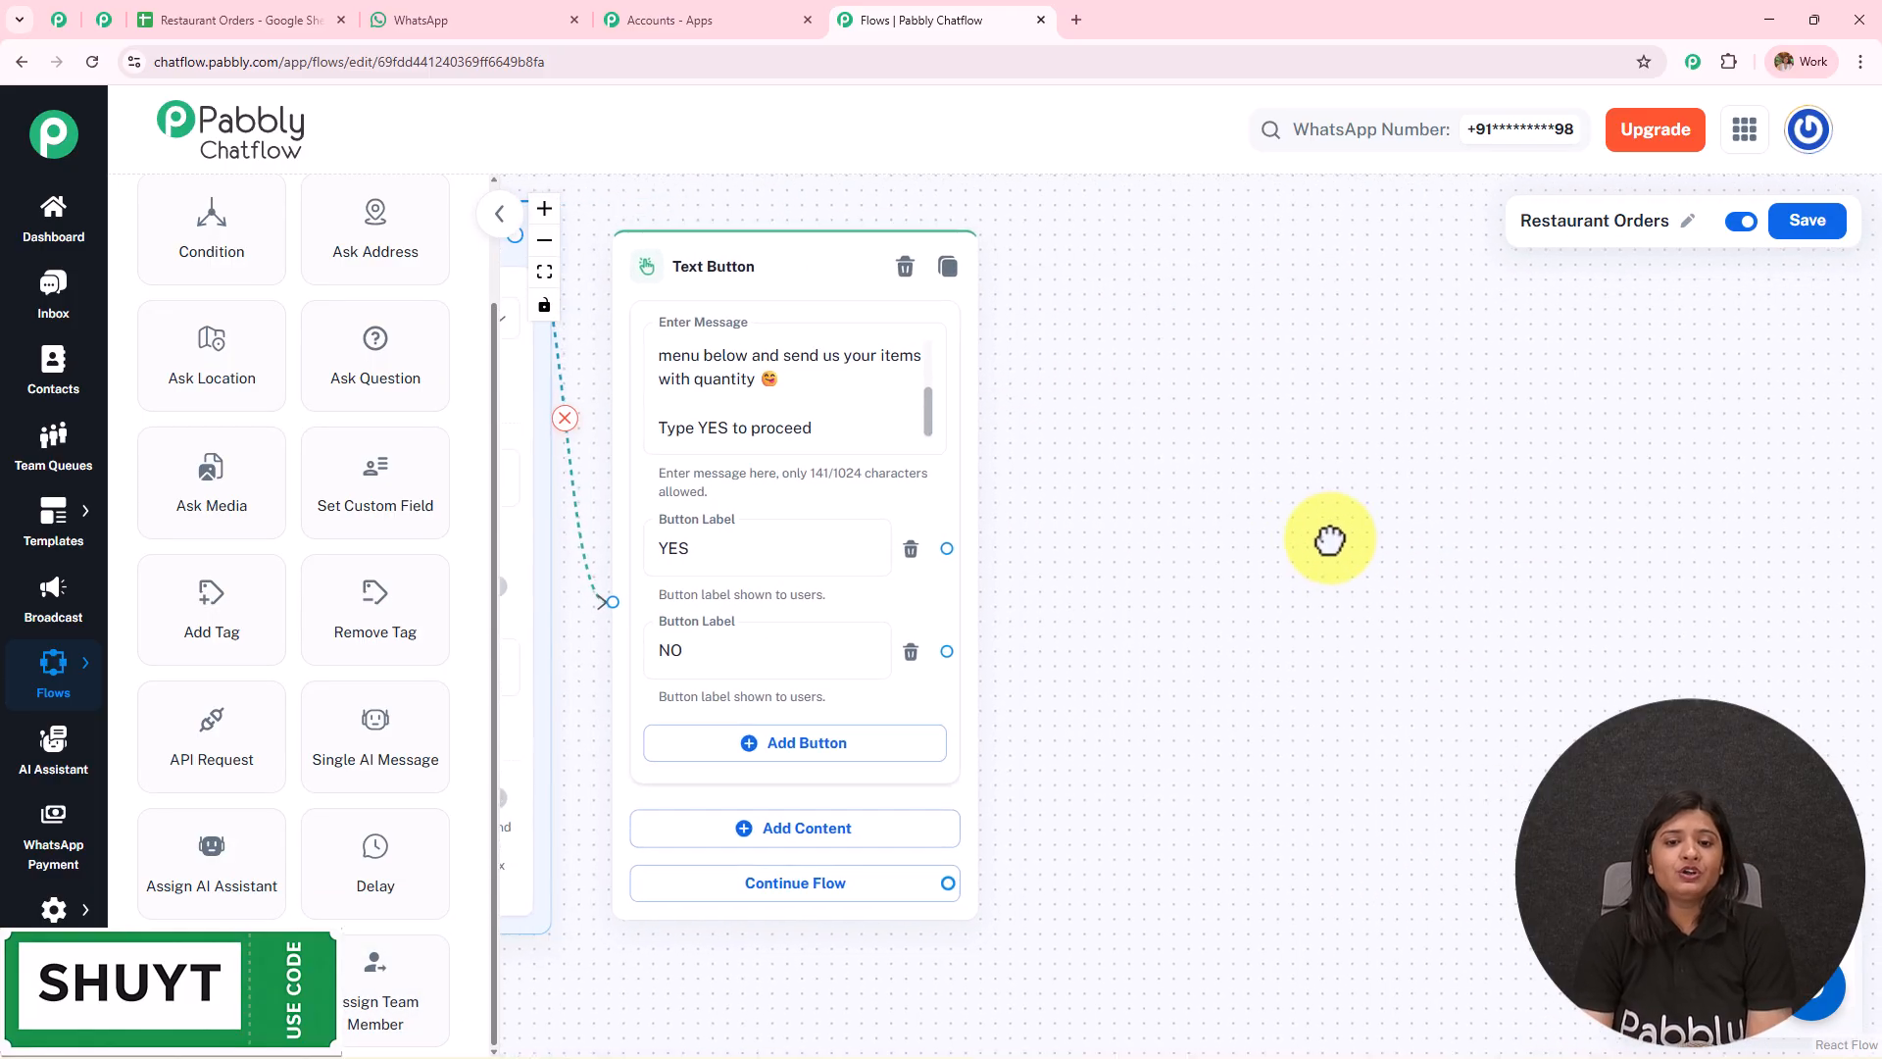
left_click(437, 17)
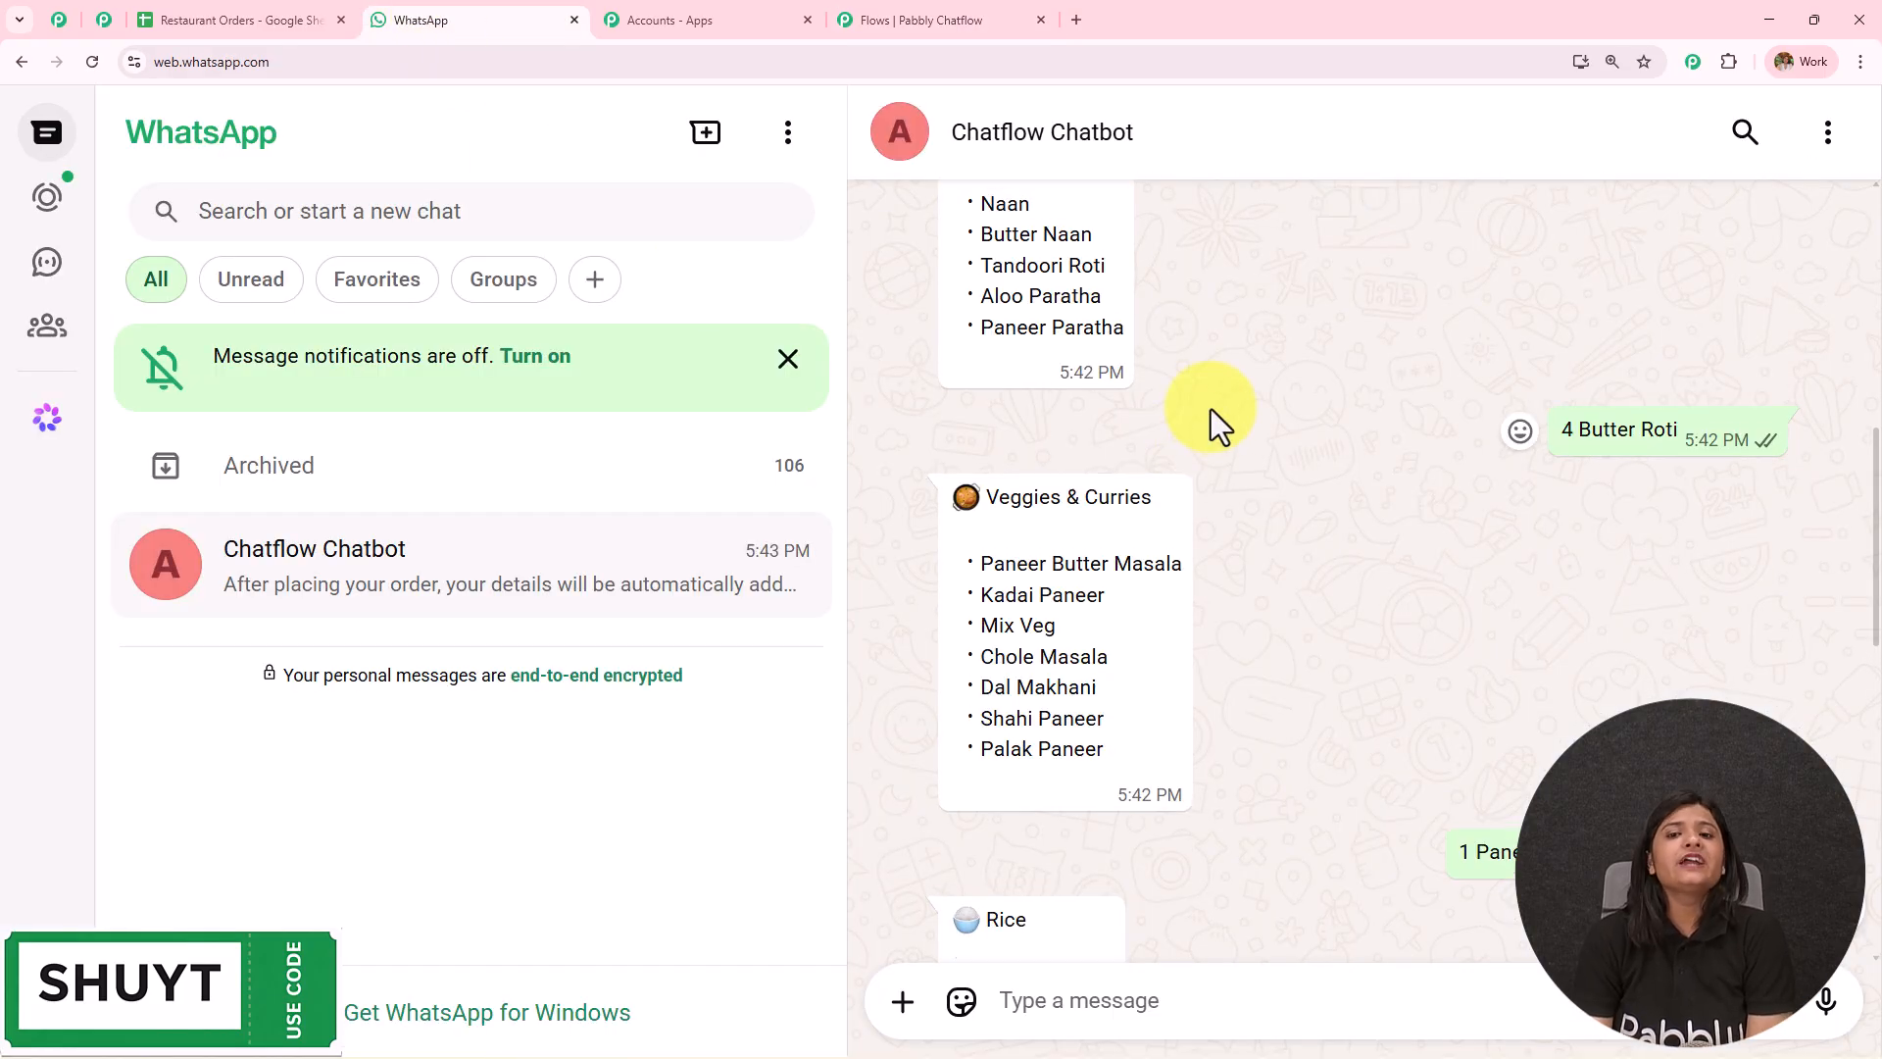
scroll(1205, 412, "up", 8)
scroll(1202, 408, "down", 2)
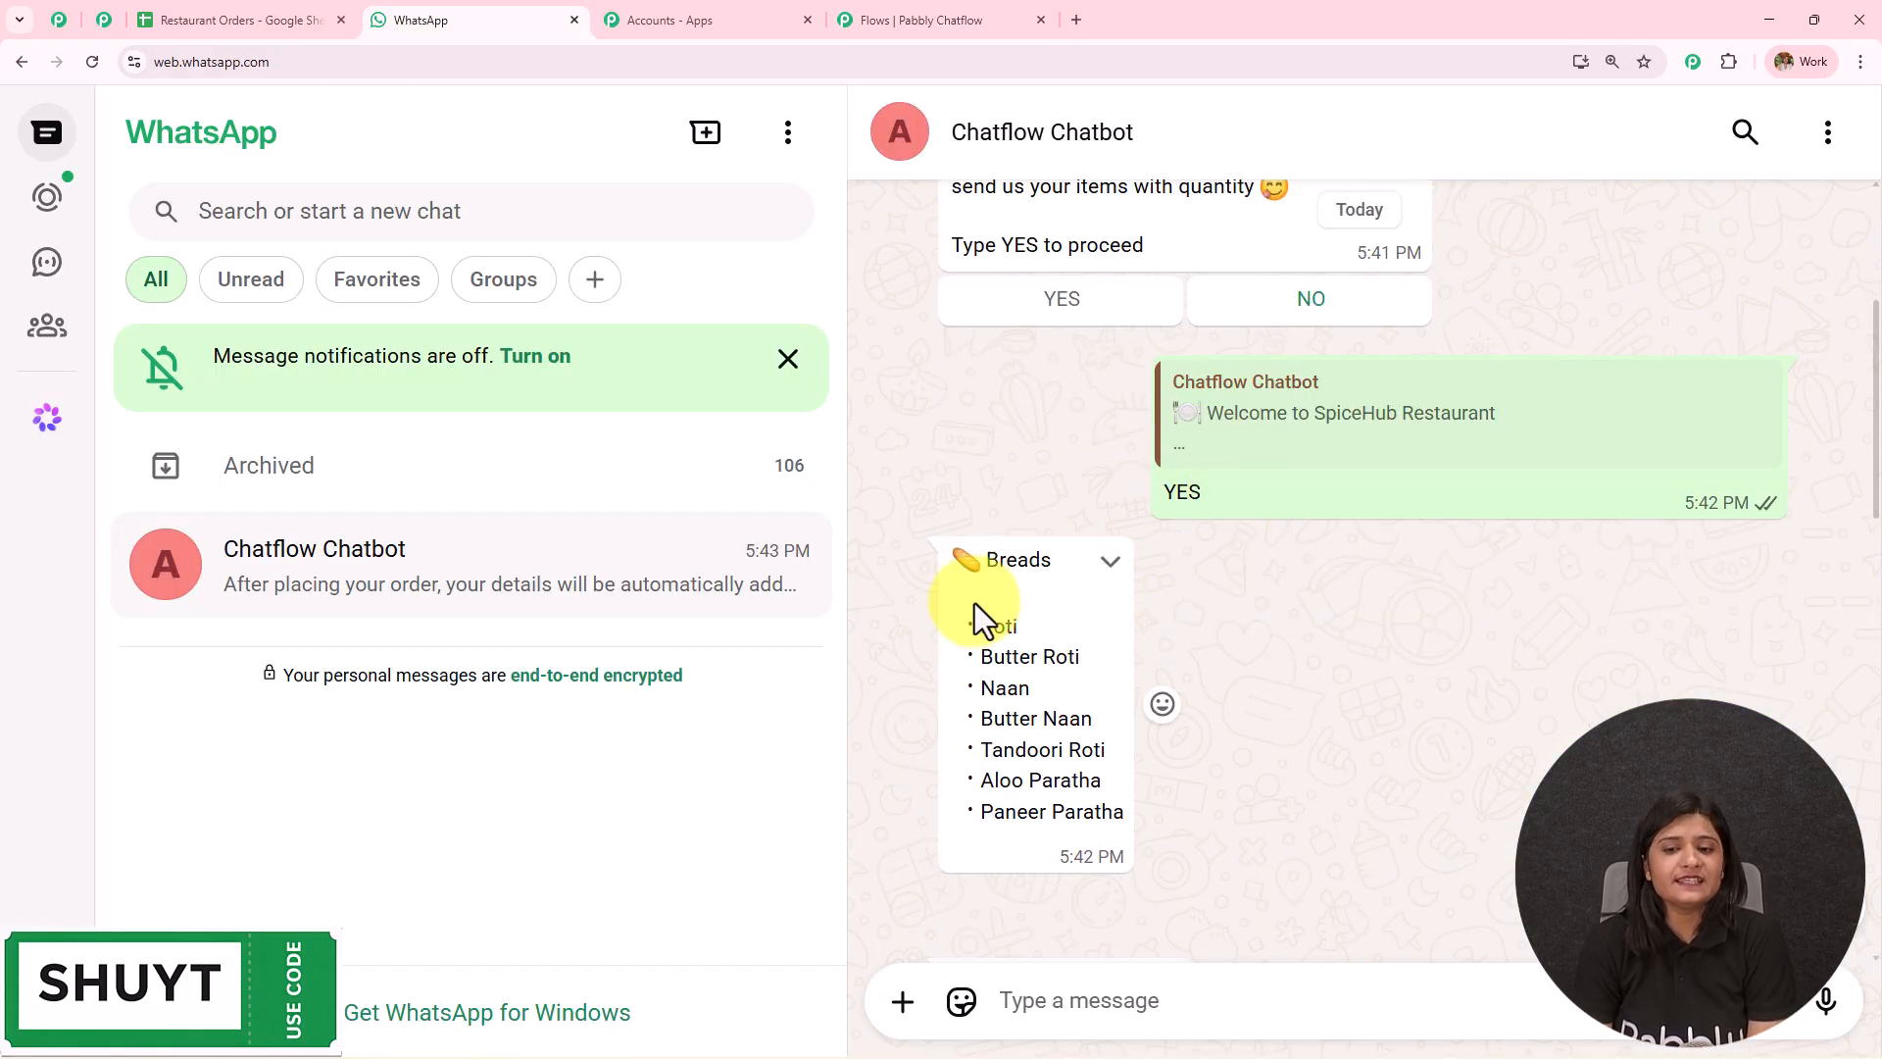
left_click_drag(977, 555, 1153, 820)
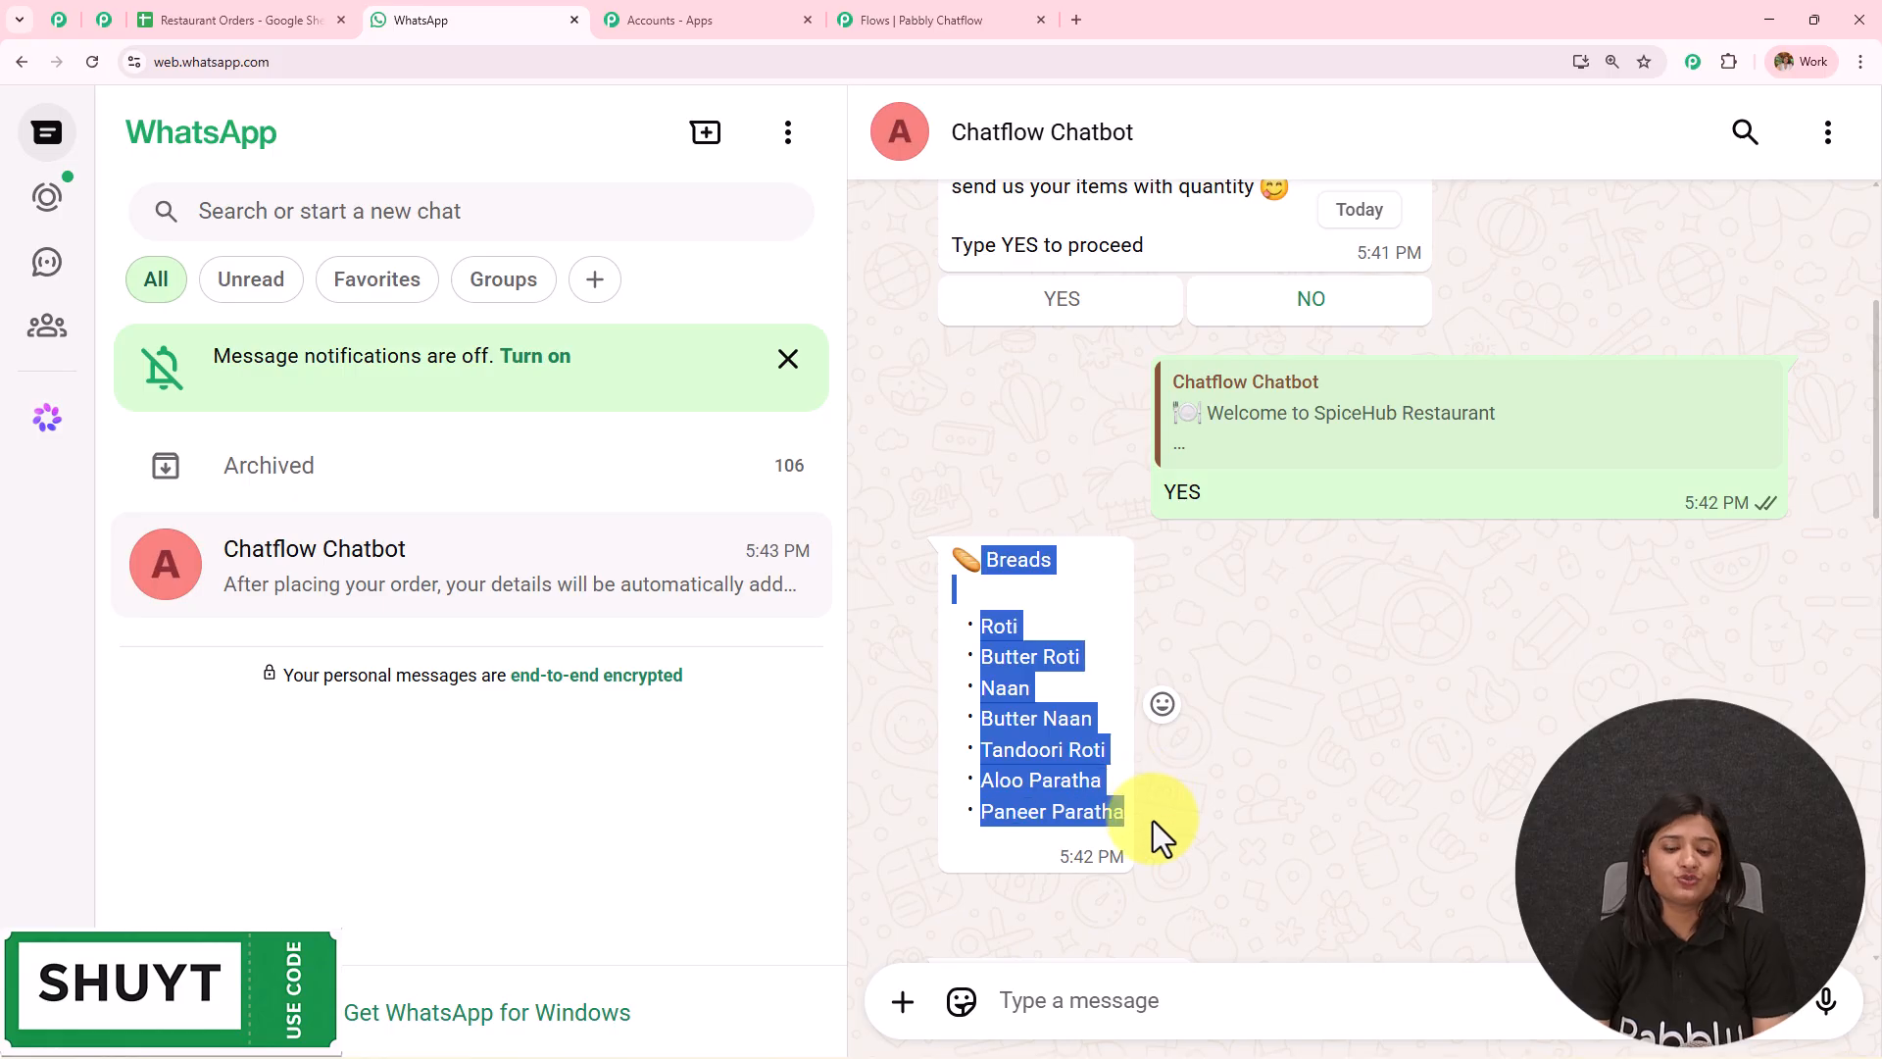
left_click(984, 17)
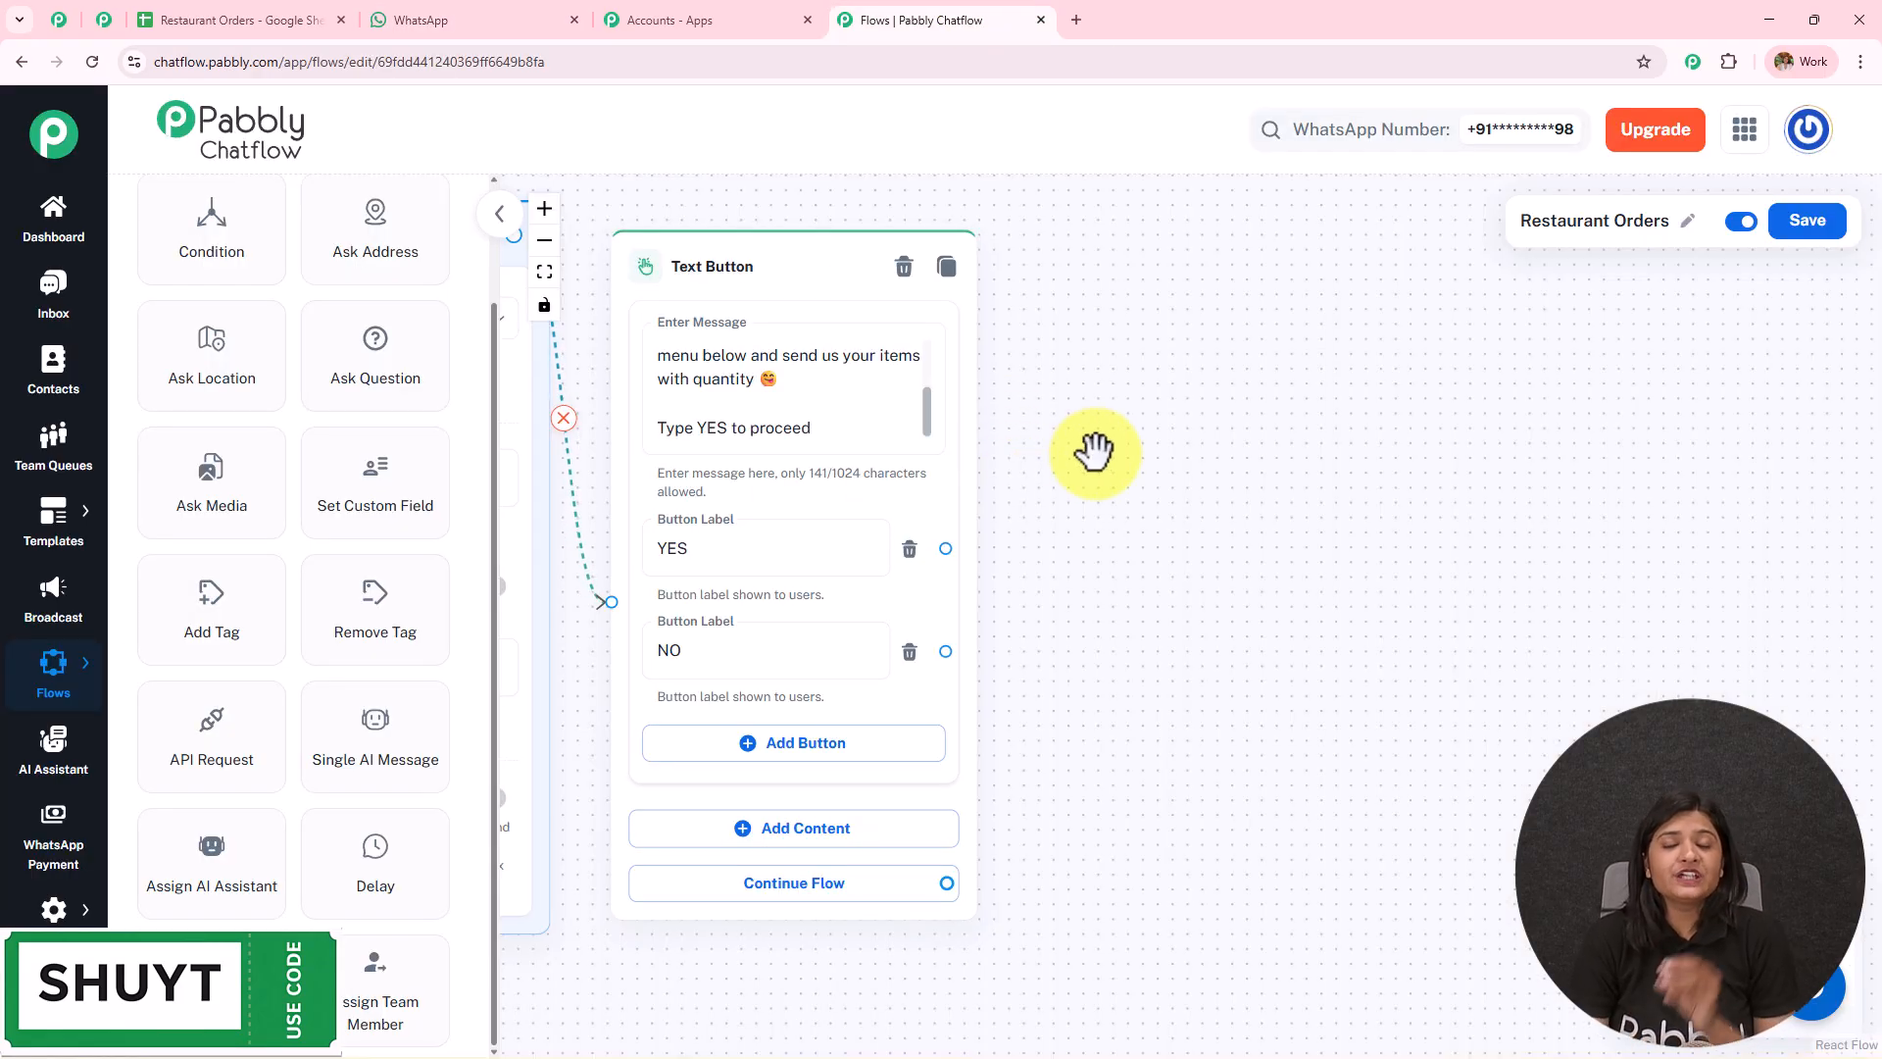
Add an Ask Question node beside the Text Button node and check the customer's order replies in the WhatsApp chat.
scroll(257, 510, "up", 3)
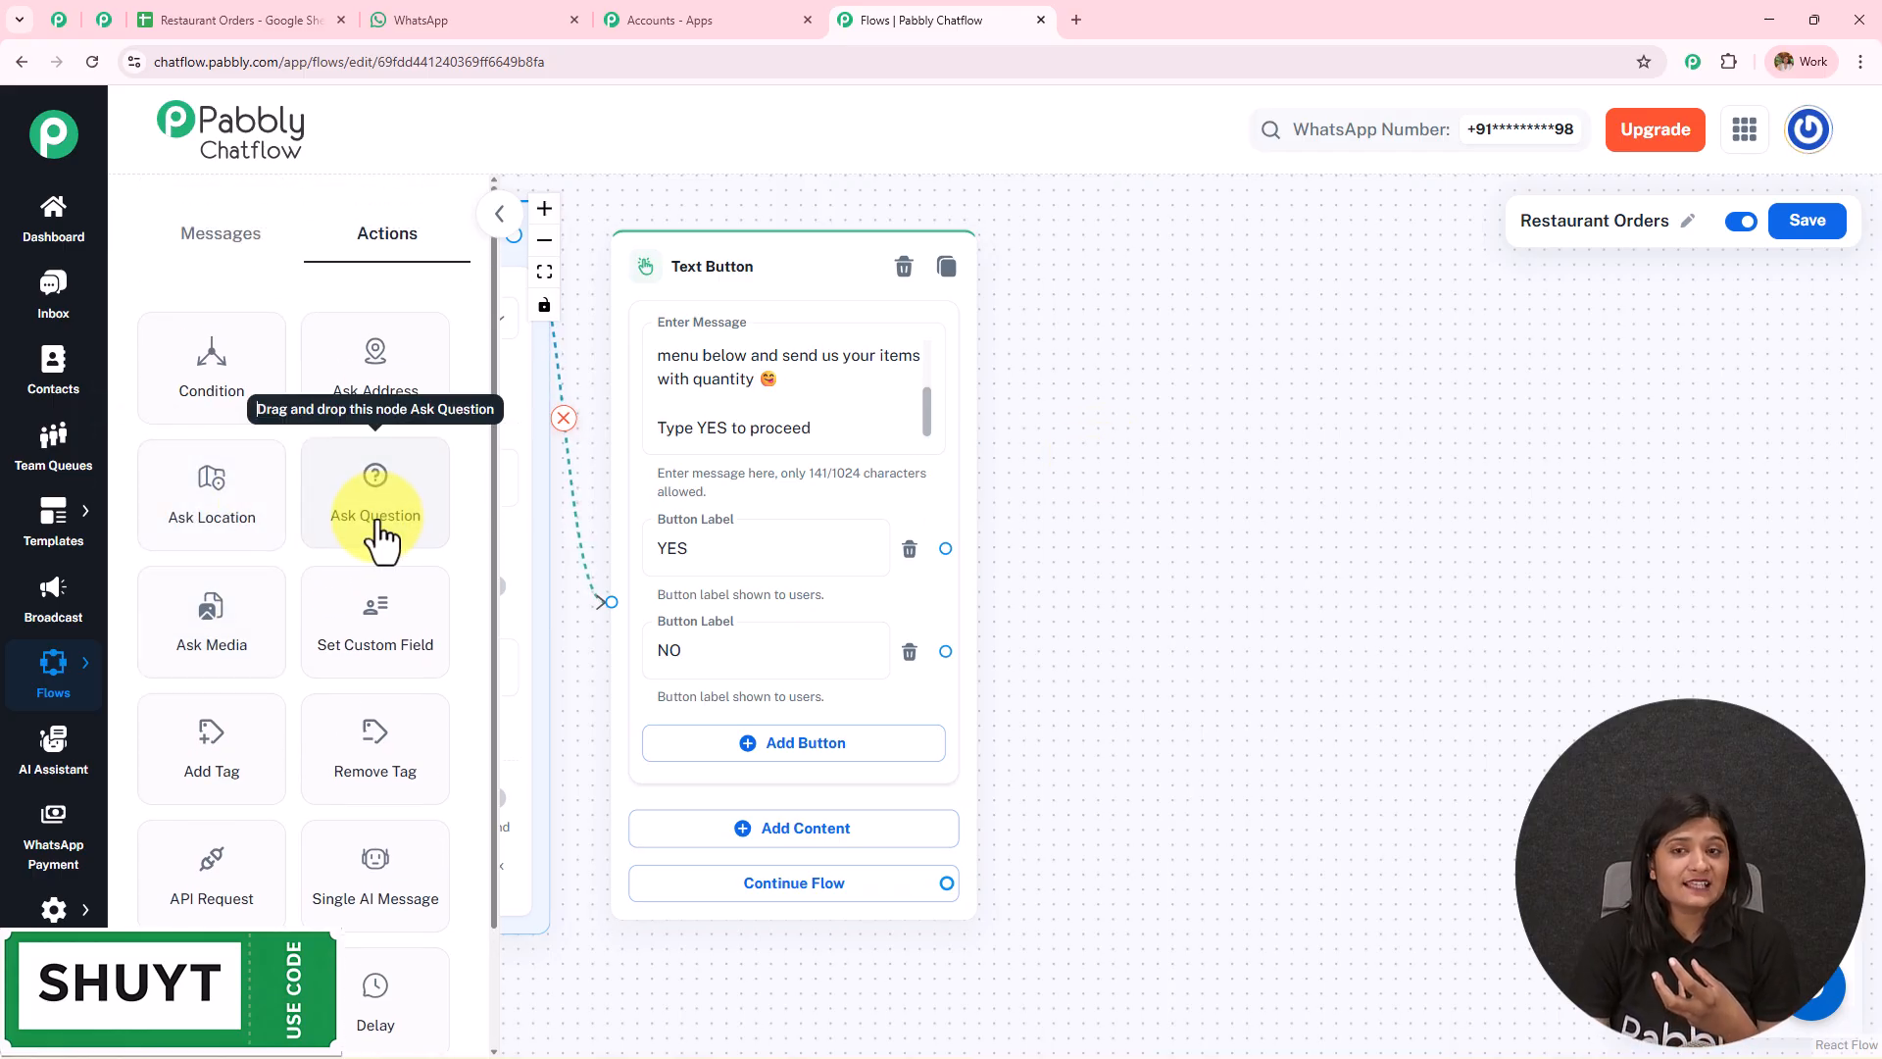
left_click_drag(382, 537, 1145, 292)
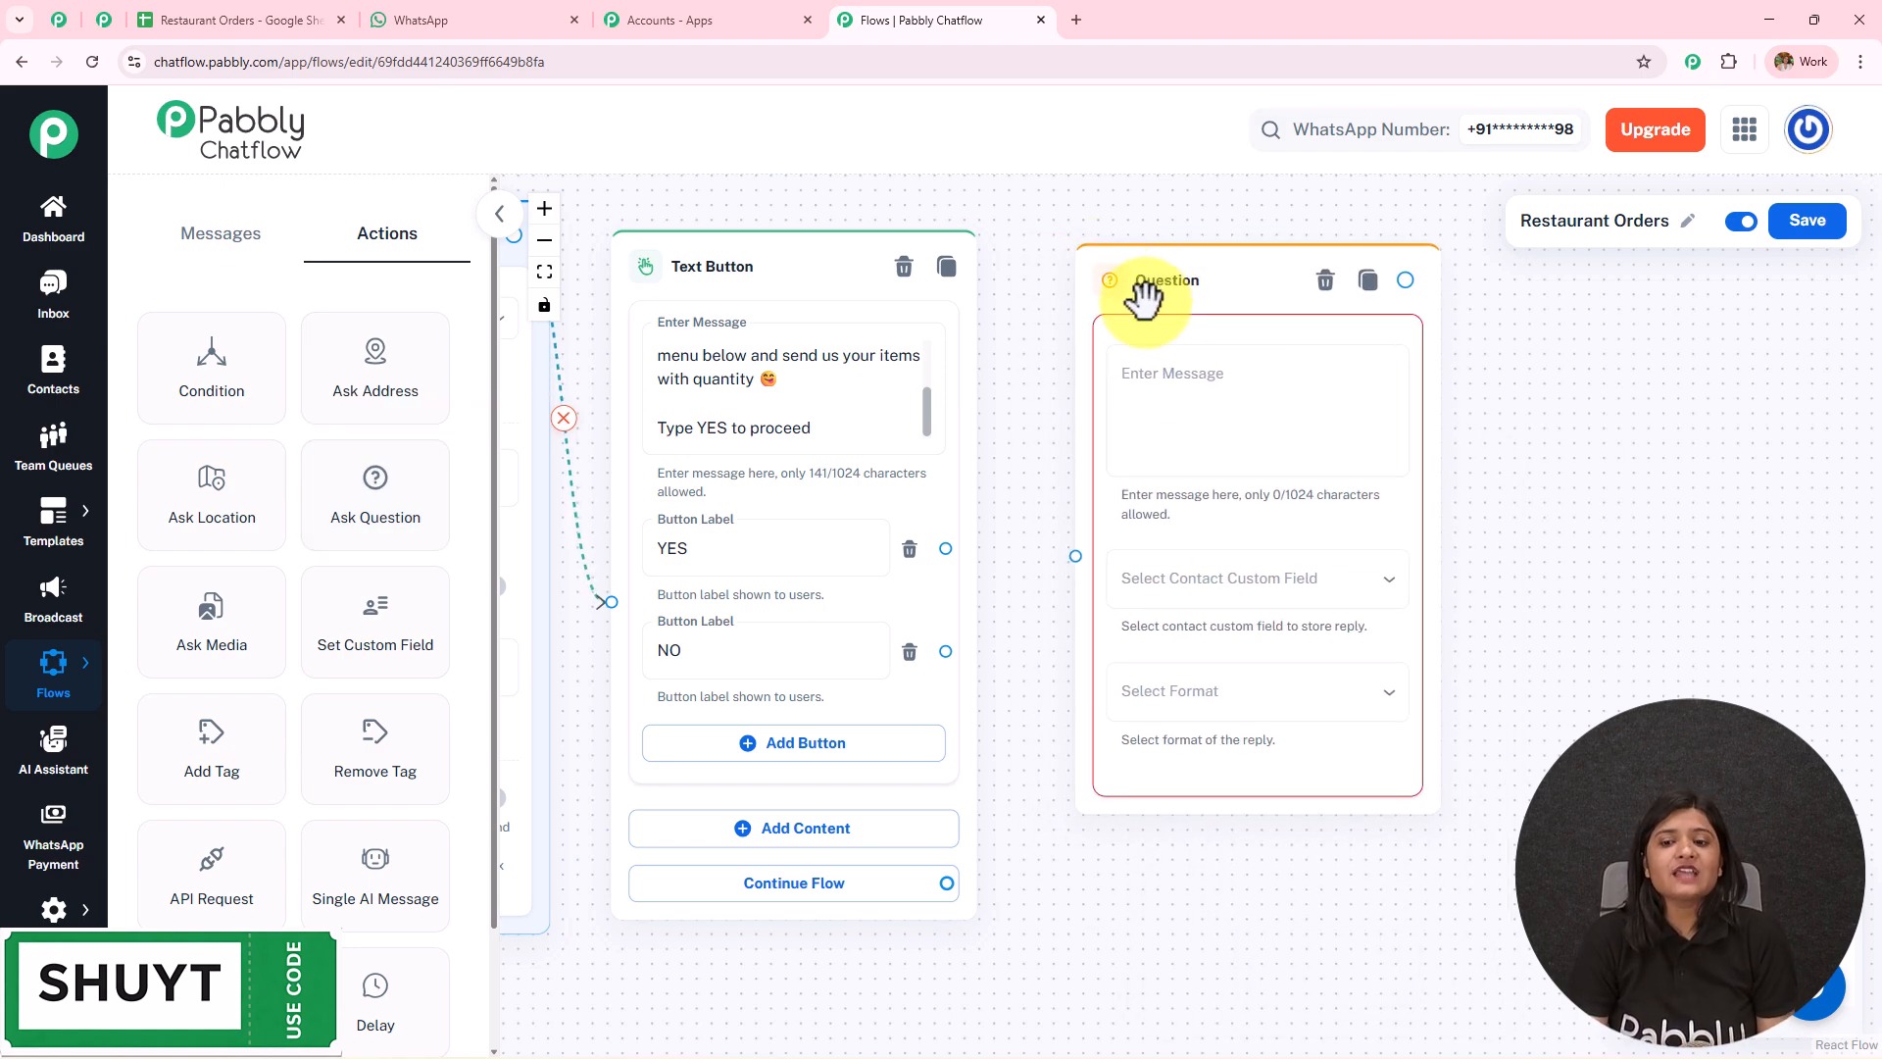
left_click(424, 18)
scroll(1676, 574, "down", 4)
scroll(1673, 561, "down", 5)
left_click_drag(1457, 454, 1754, 472)
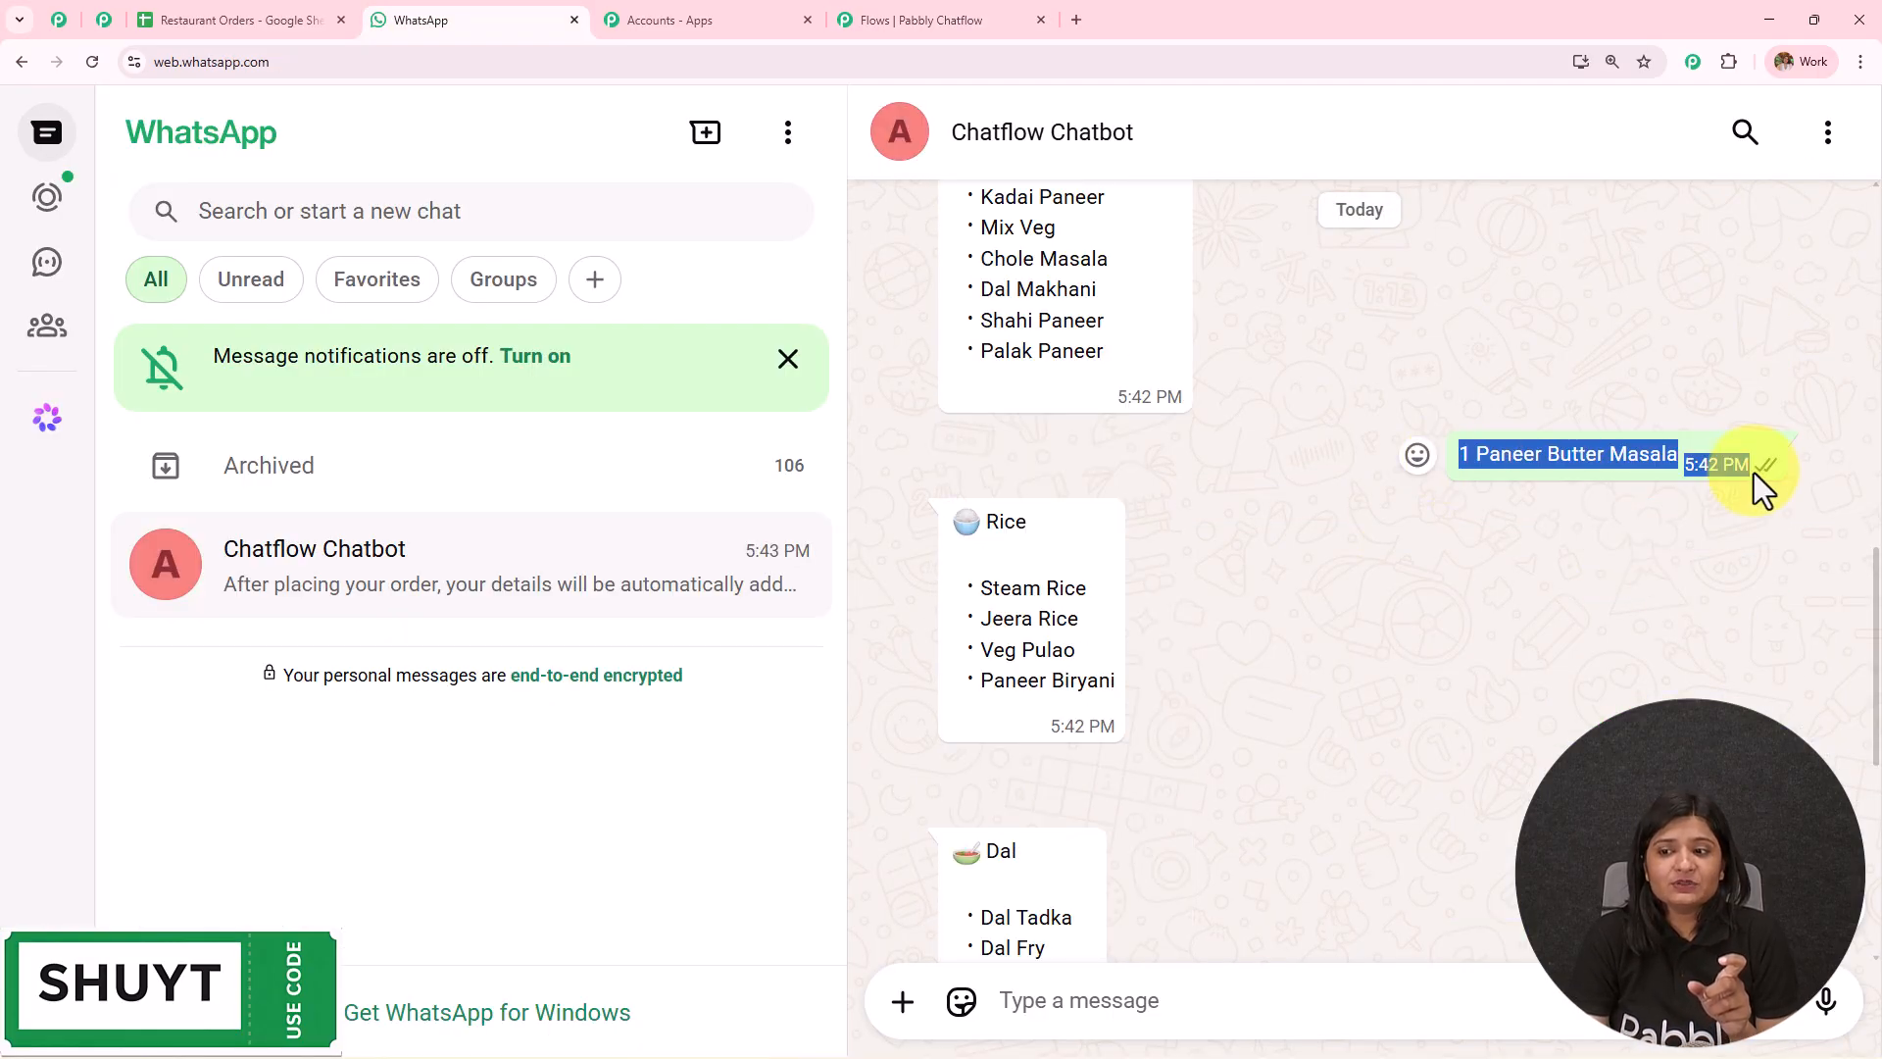
left_click(1588, 784)
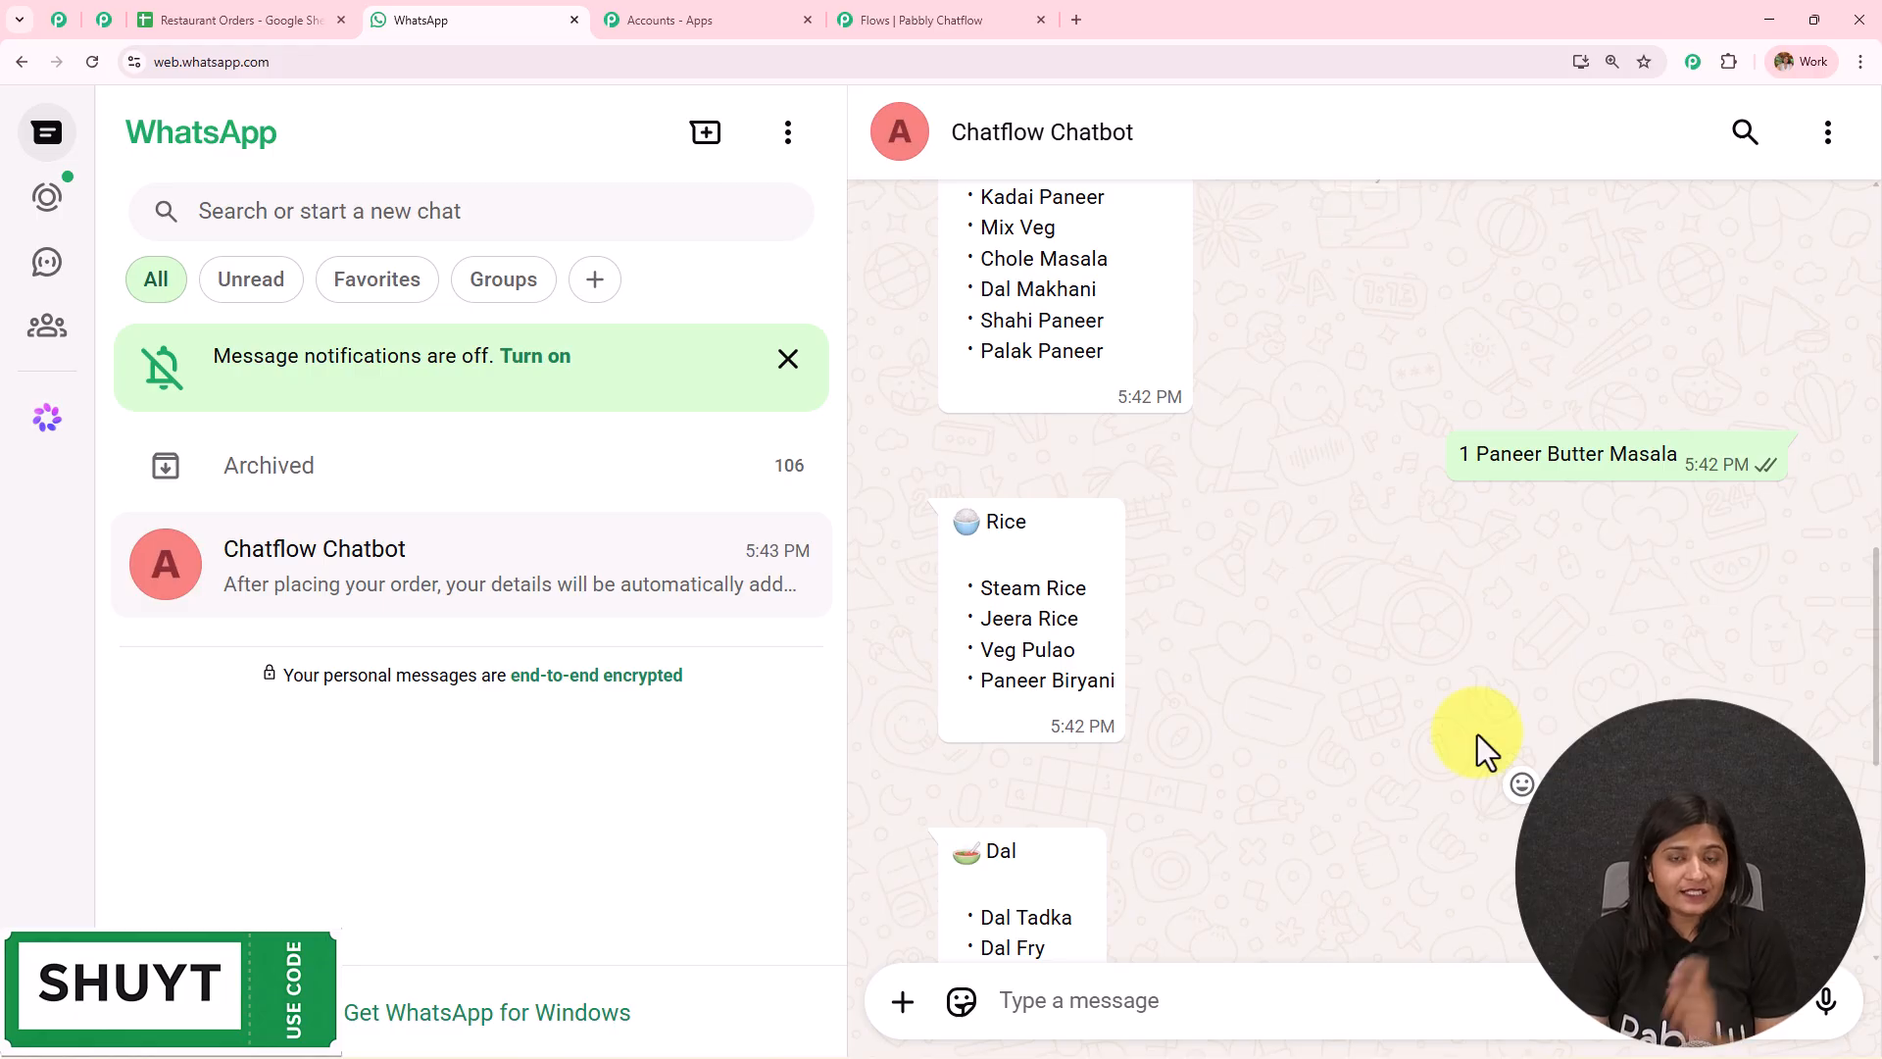
left_click(903, 29)
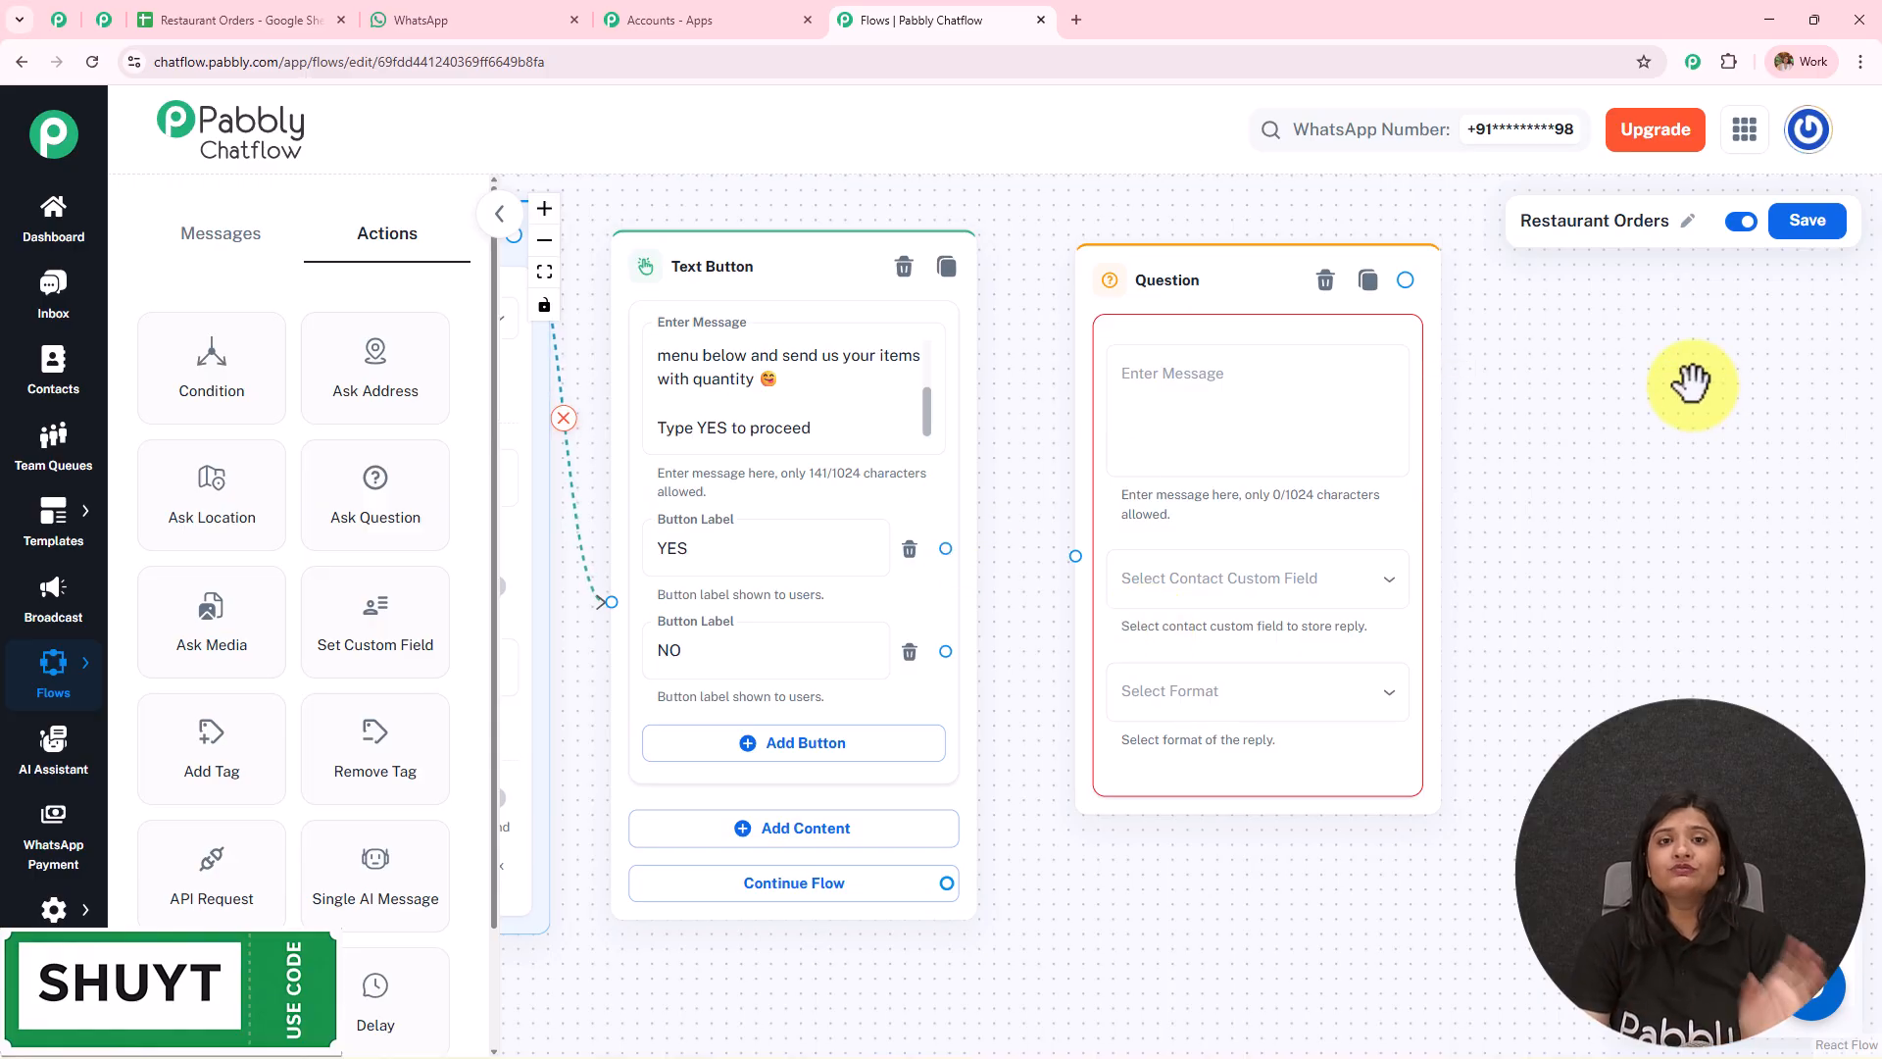
Paste the copied Breads menu as the Question node's message.
left_click(1248, 378)
key("ctrl+v")
scroll(1385, 392, "up", 2)
scroll(1385, 372, "down", 3)
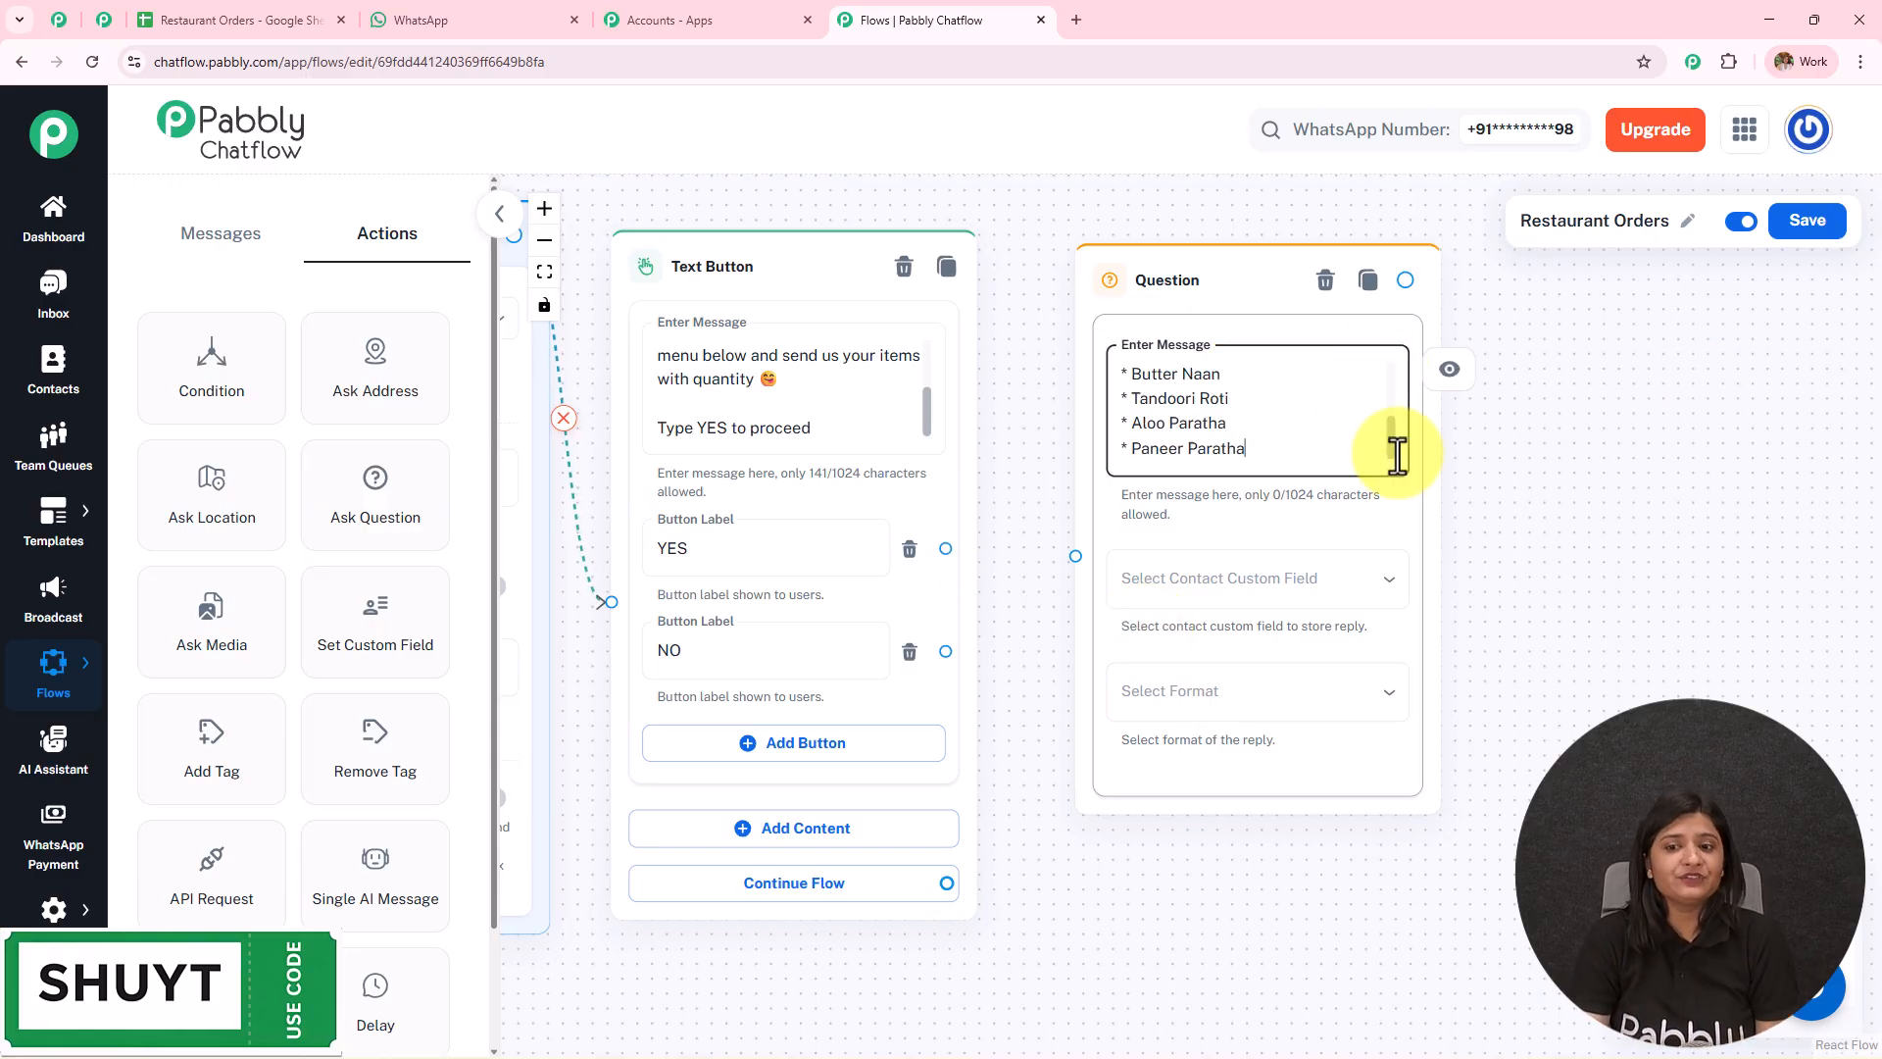
Store the Question node's reply in the Breads contact custom field and set its reply format to Any.
left_click(1278, 586)
scroll(1265, 716, "down", 10)
scroll(1235, 588, "down", 2)
left_click(1142, 373)
left_click(1187, 686)
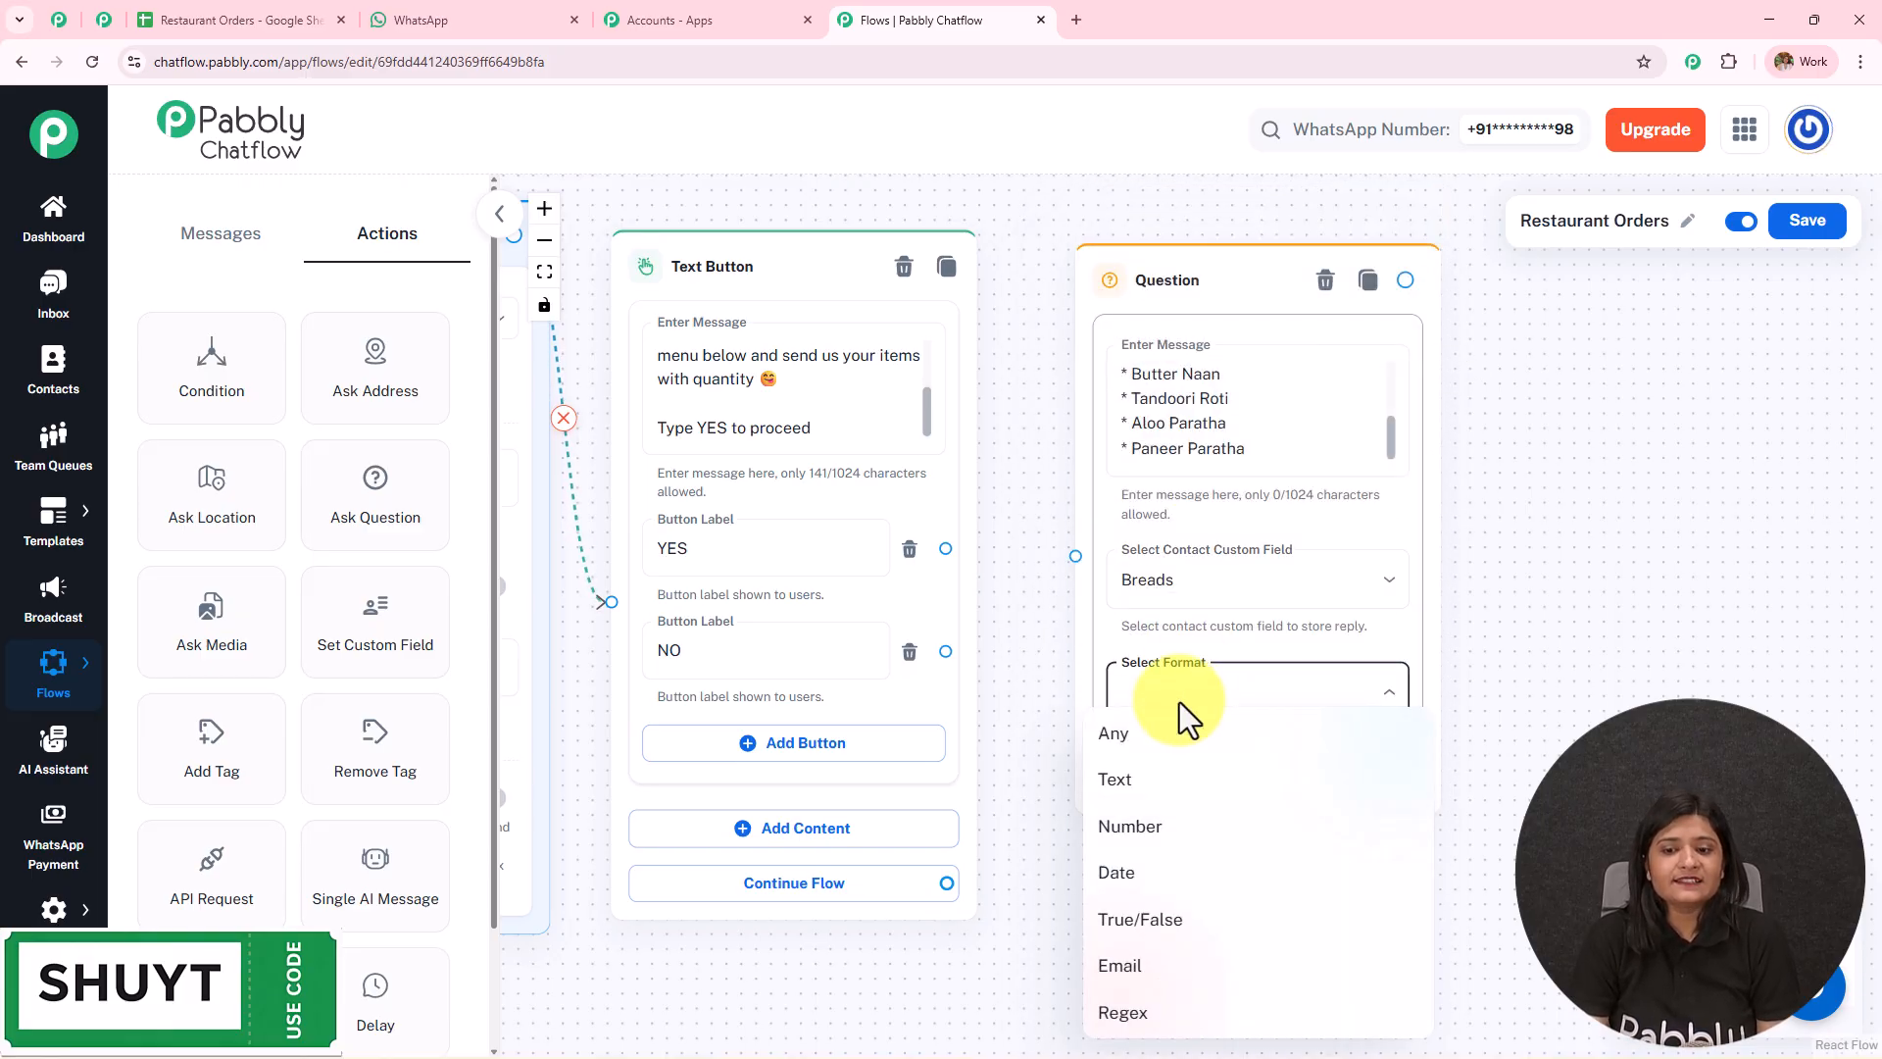
left_click(1186, 735)
left_click(1206, 696)
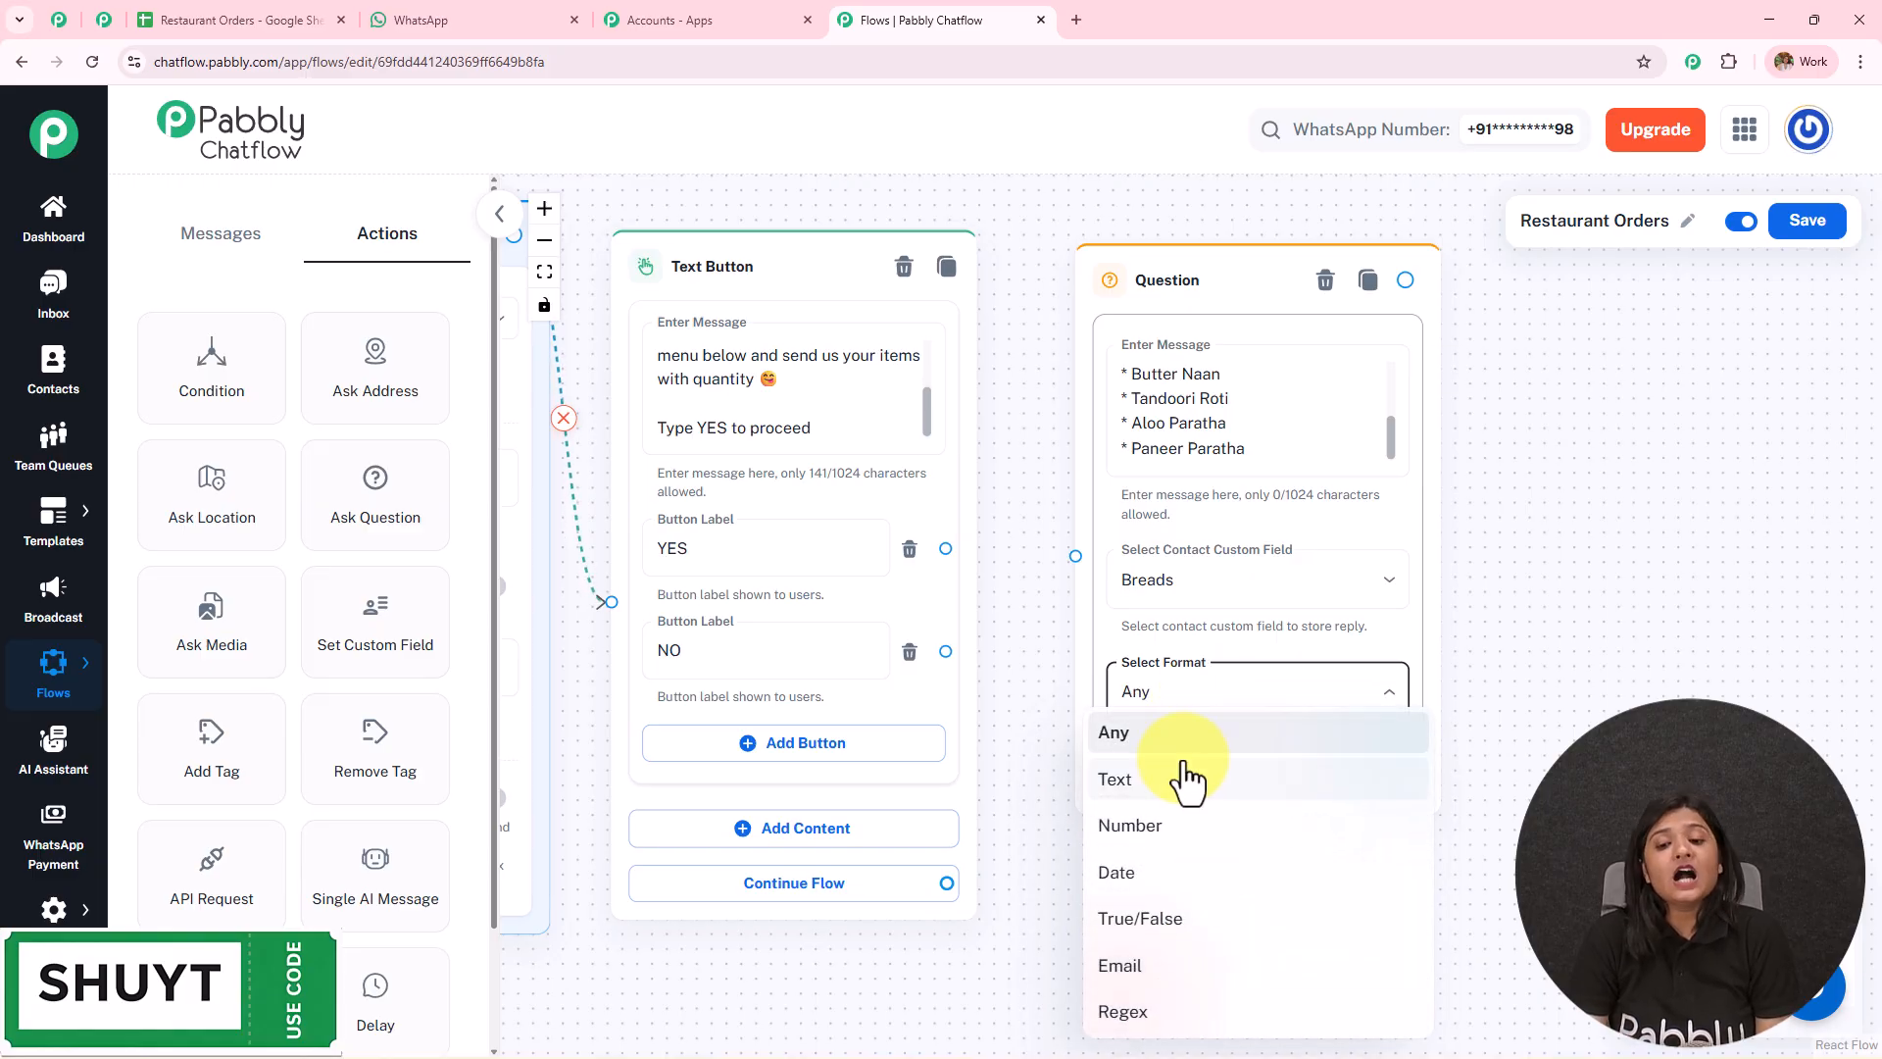
left_click(1657, 565)
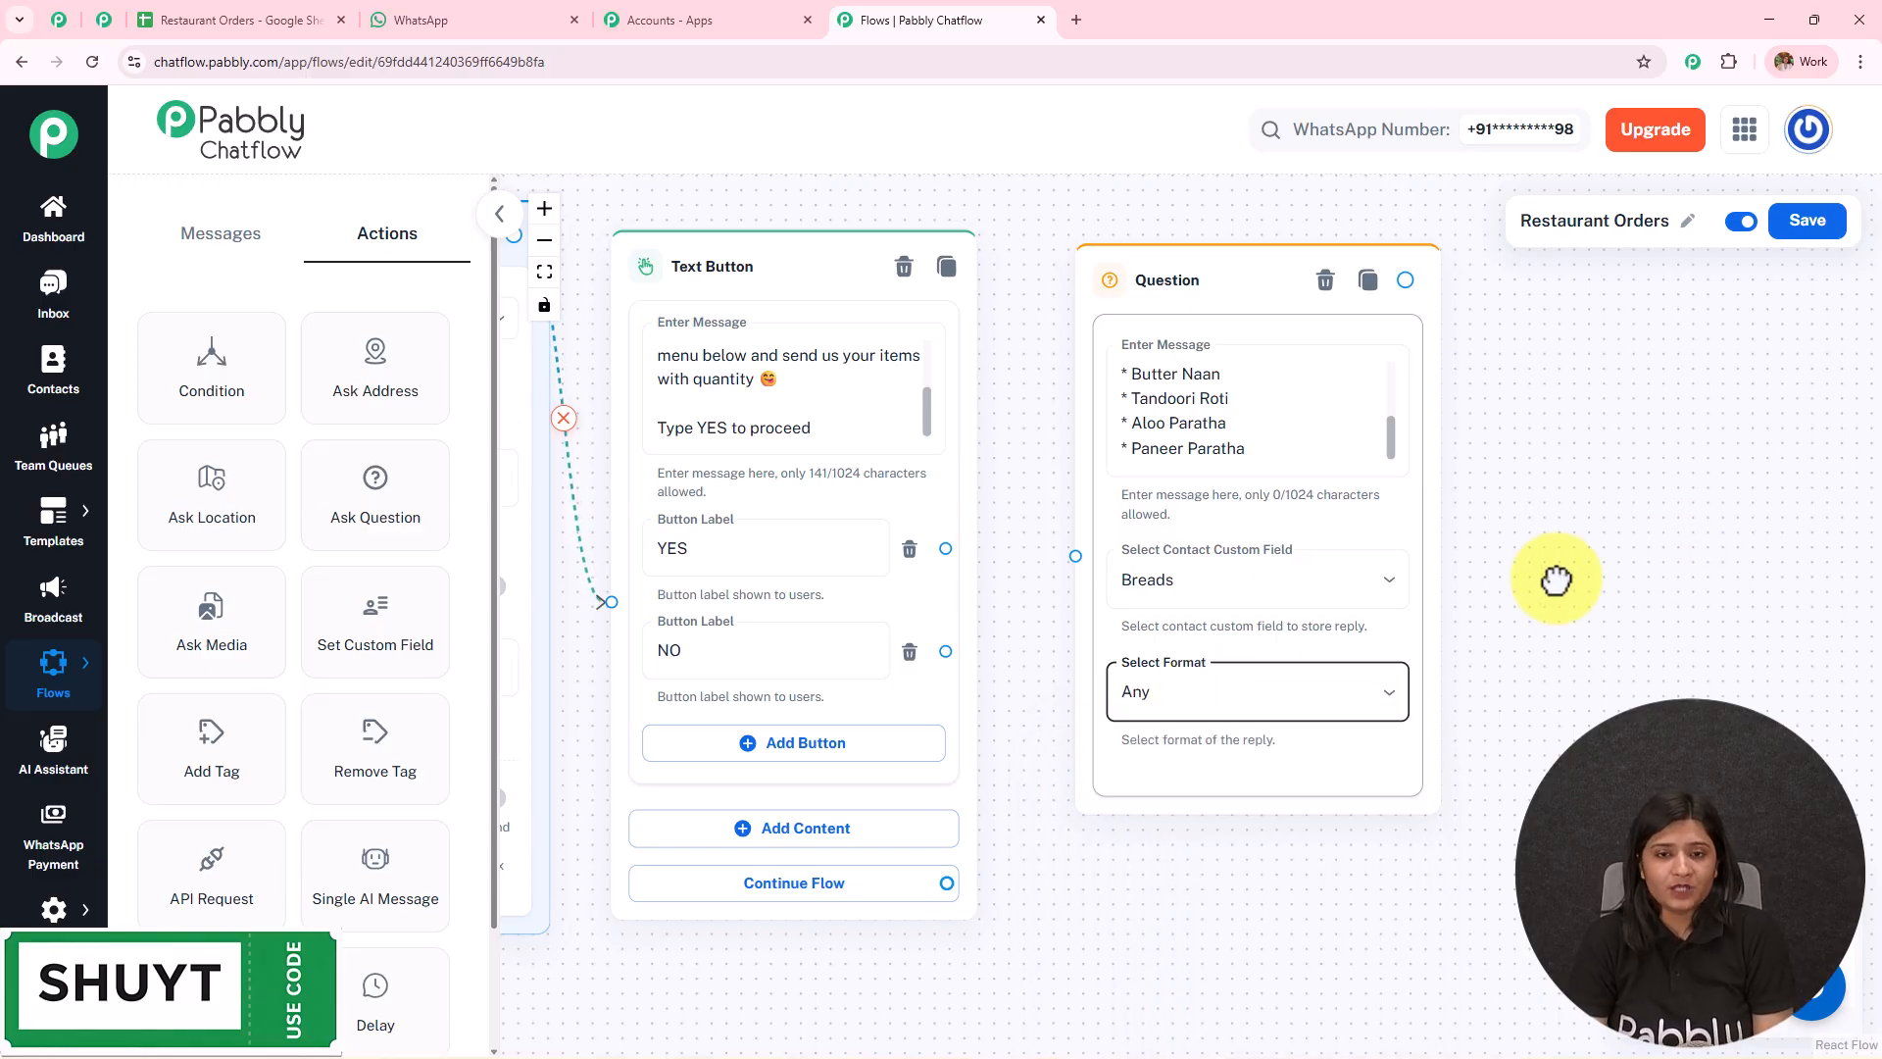
Review the Restaurant Orders sheet columns and the flow's question nodes from Breads to Beverages, through the API Request and closing message nodes.
left_click_drag(1648, 567, 1202, 578)
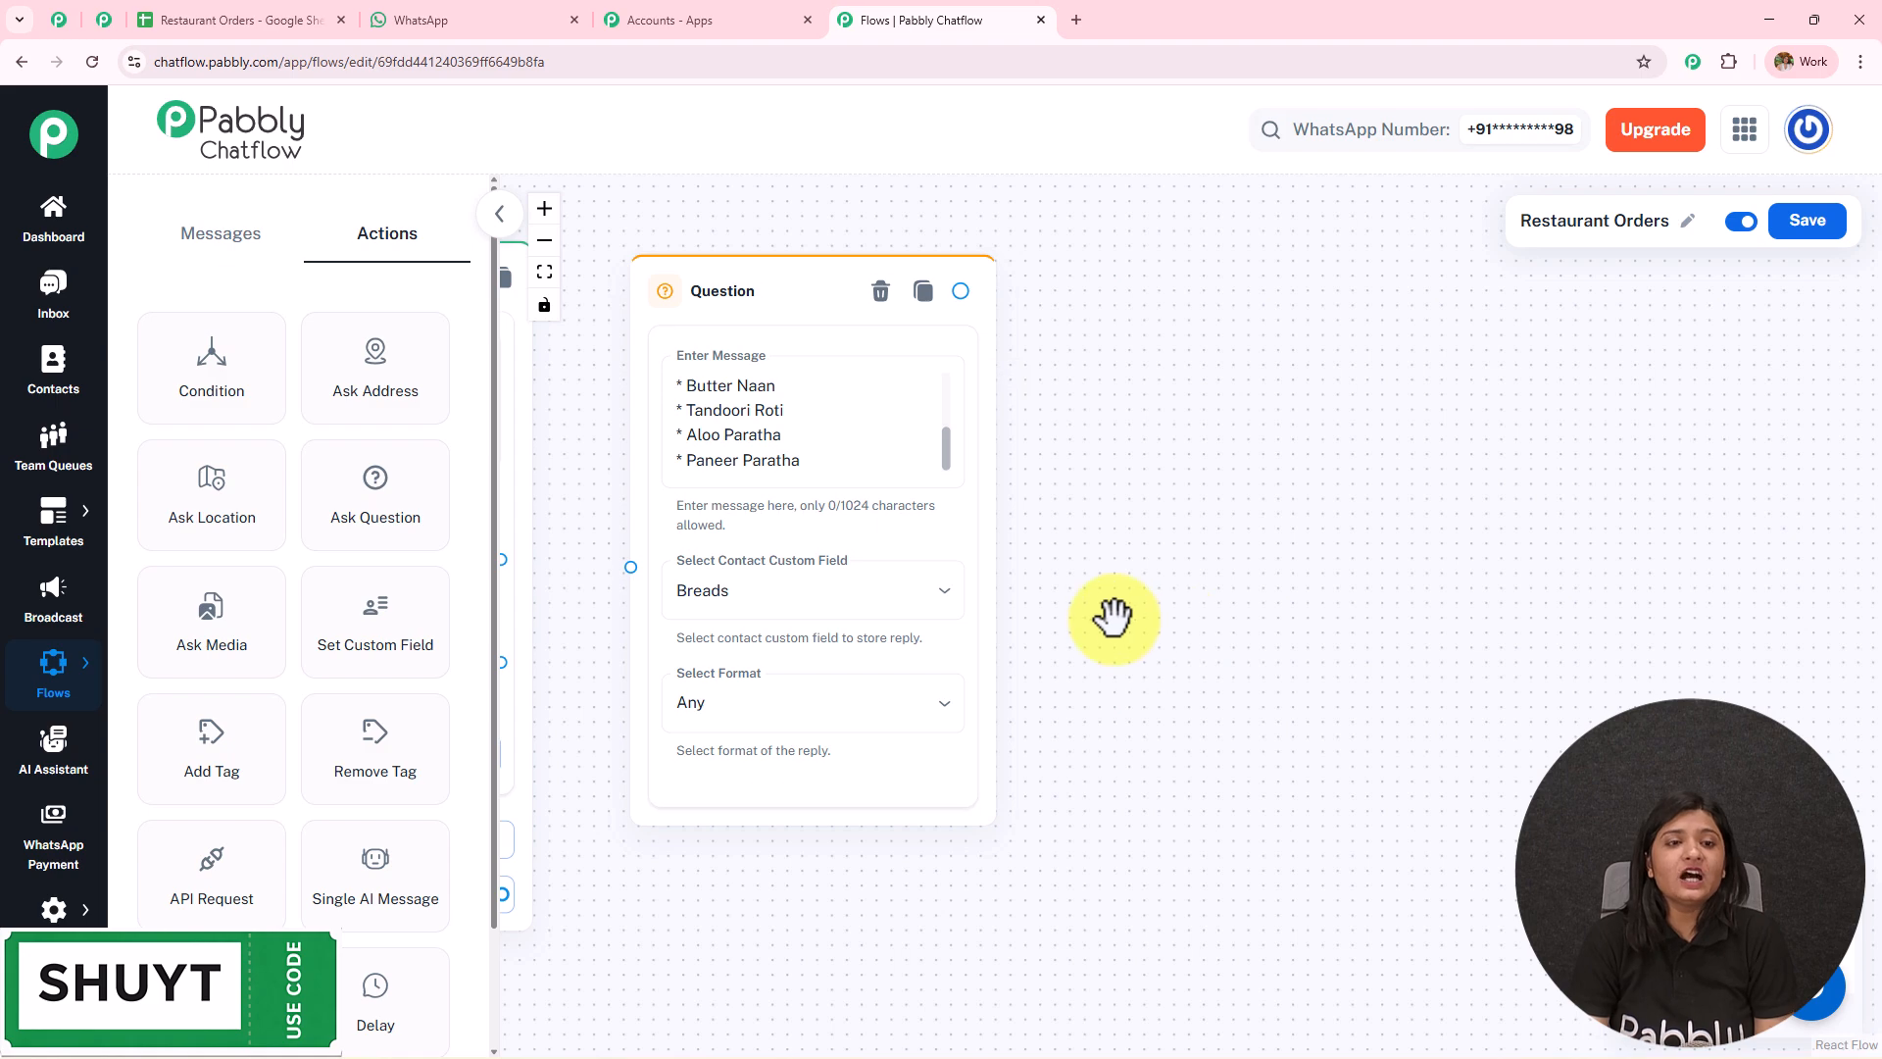
left_click(285, 17)
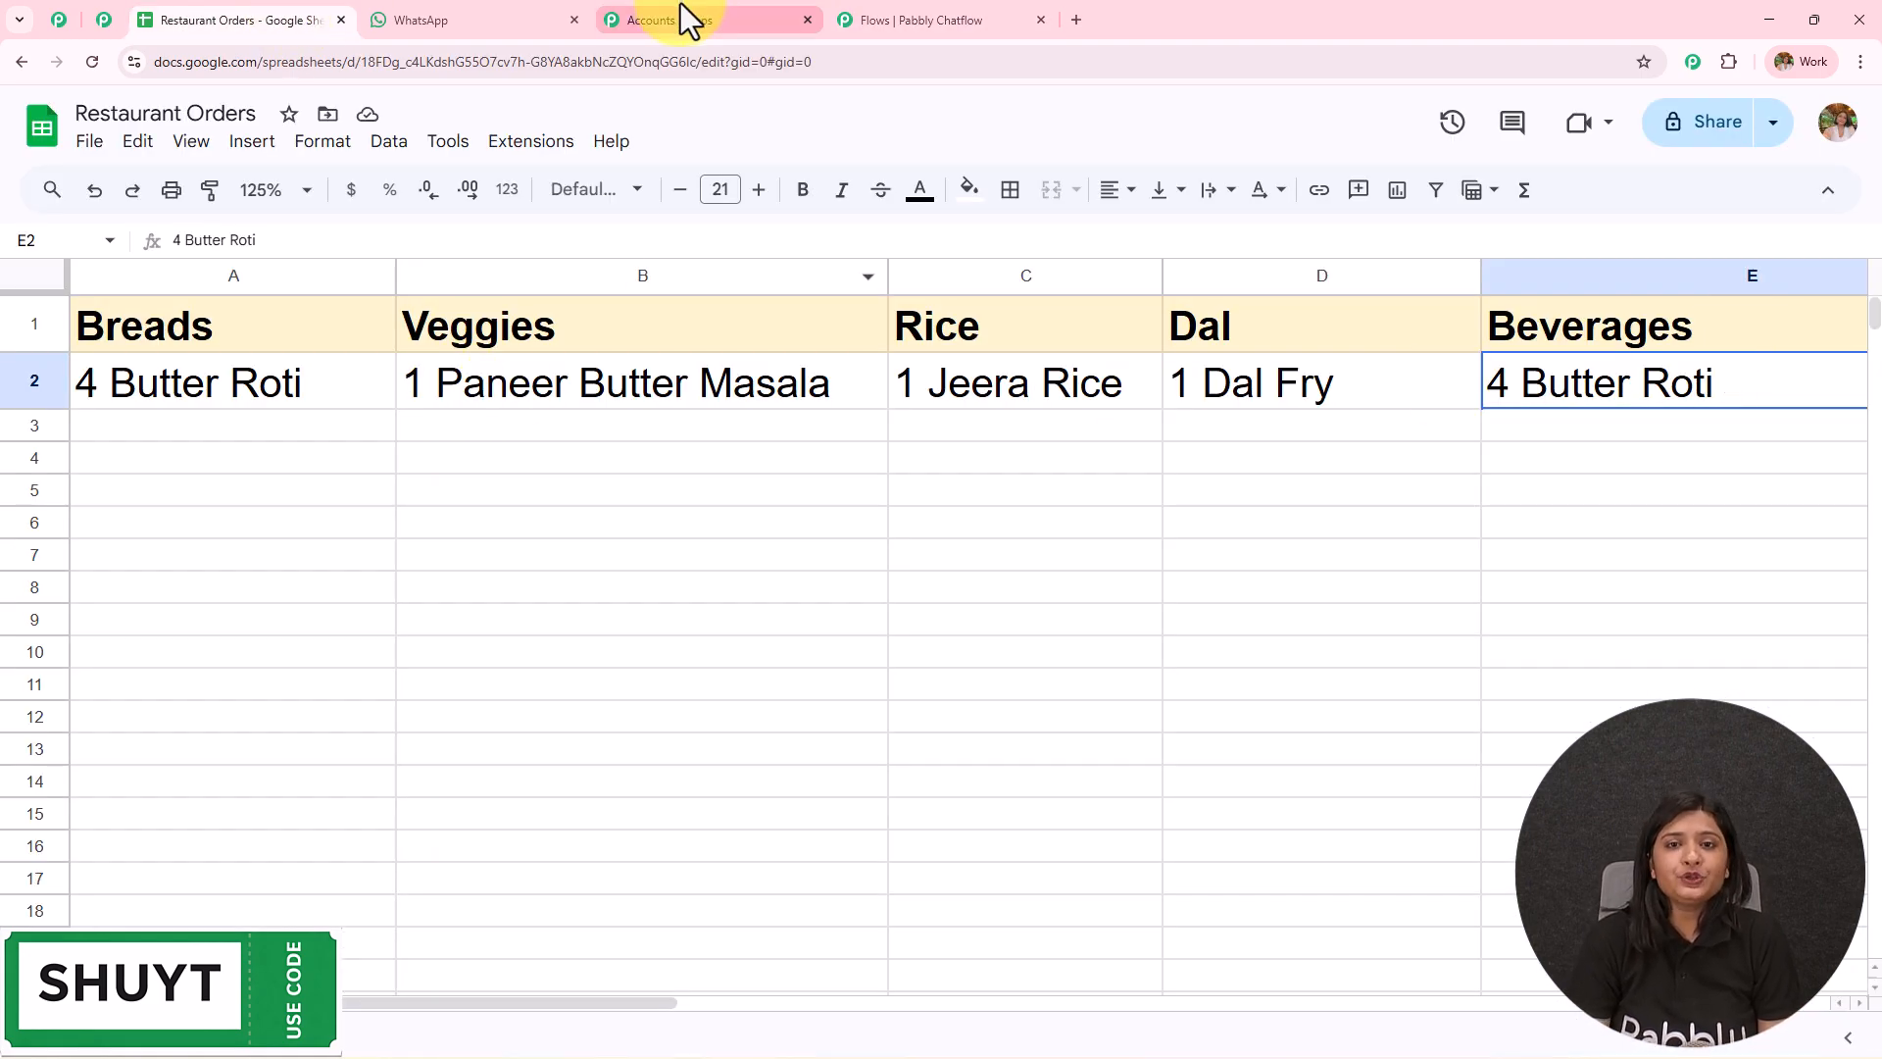
left_click(911, 20)
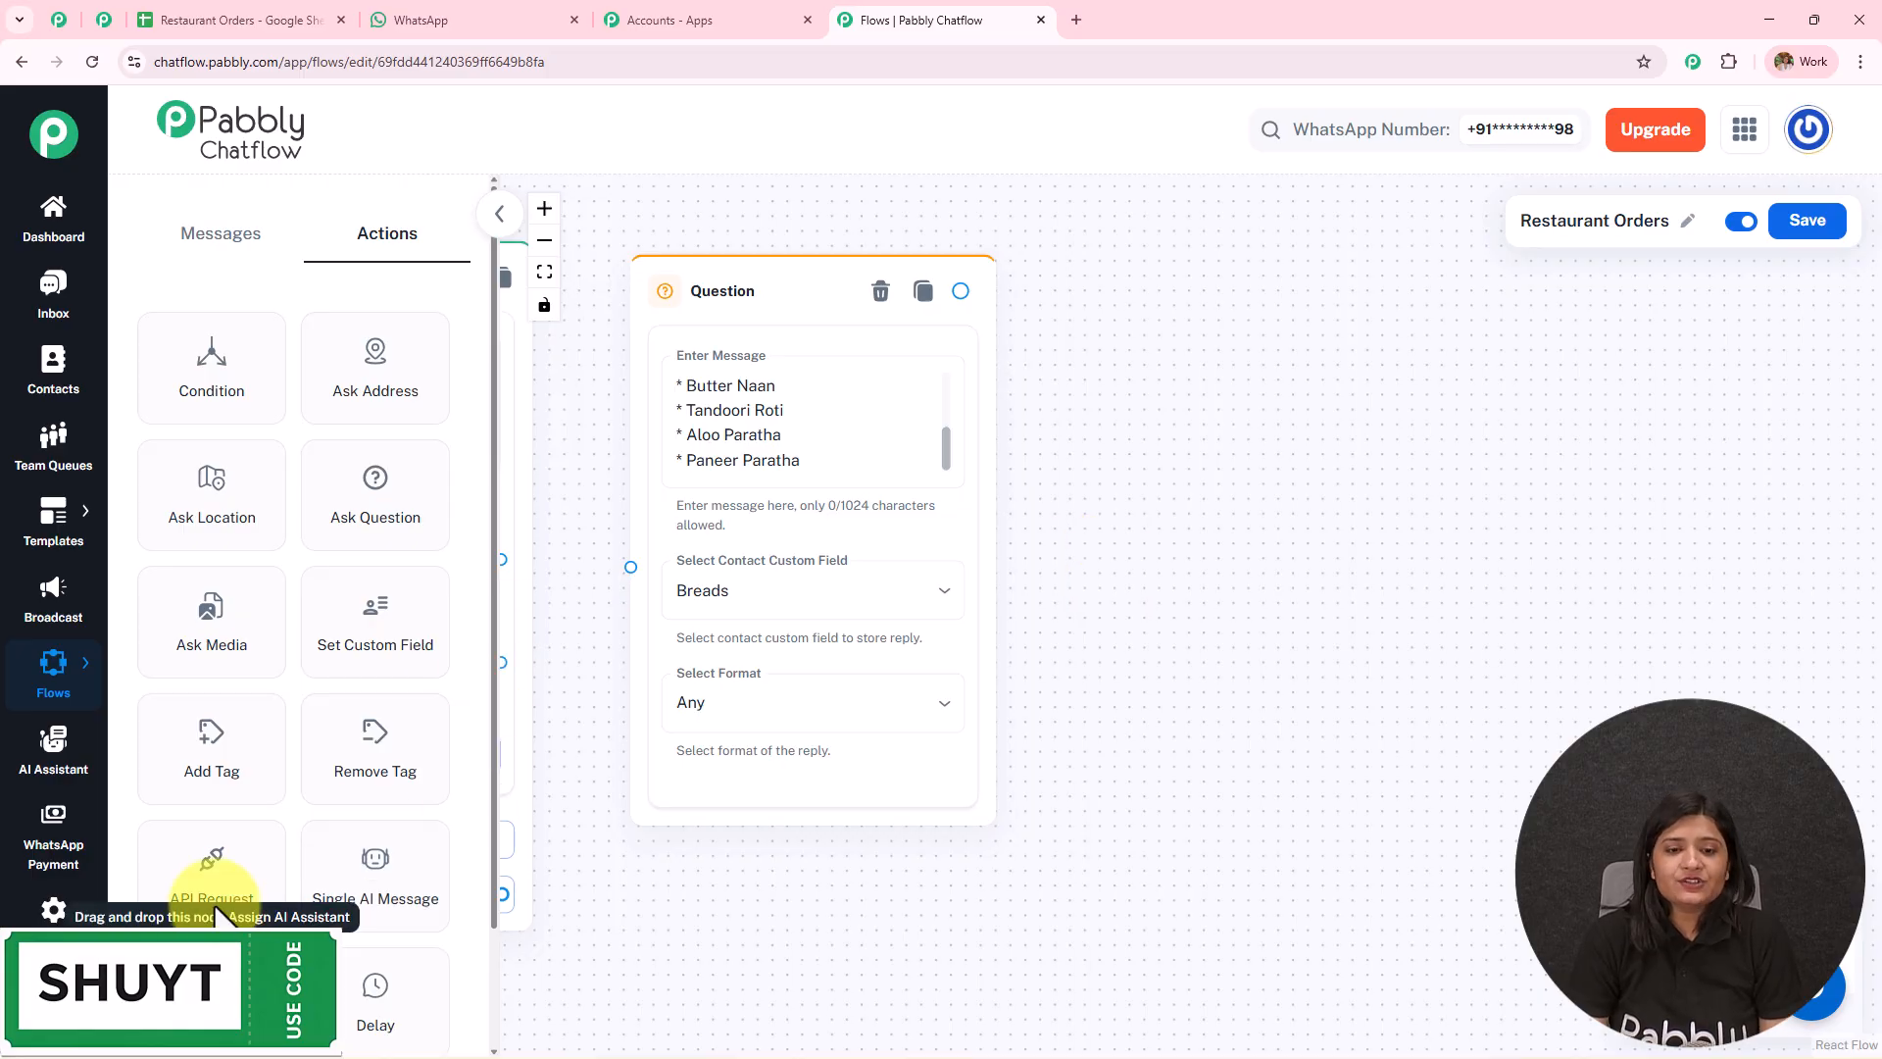
left_click(294, 16)
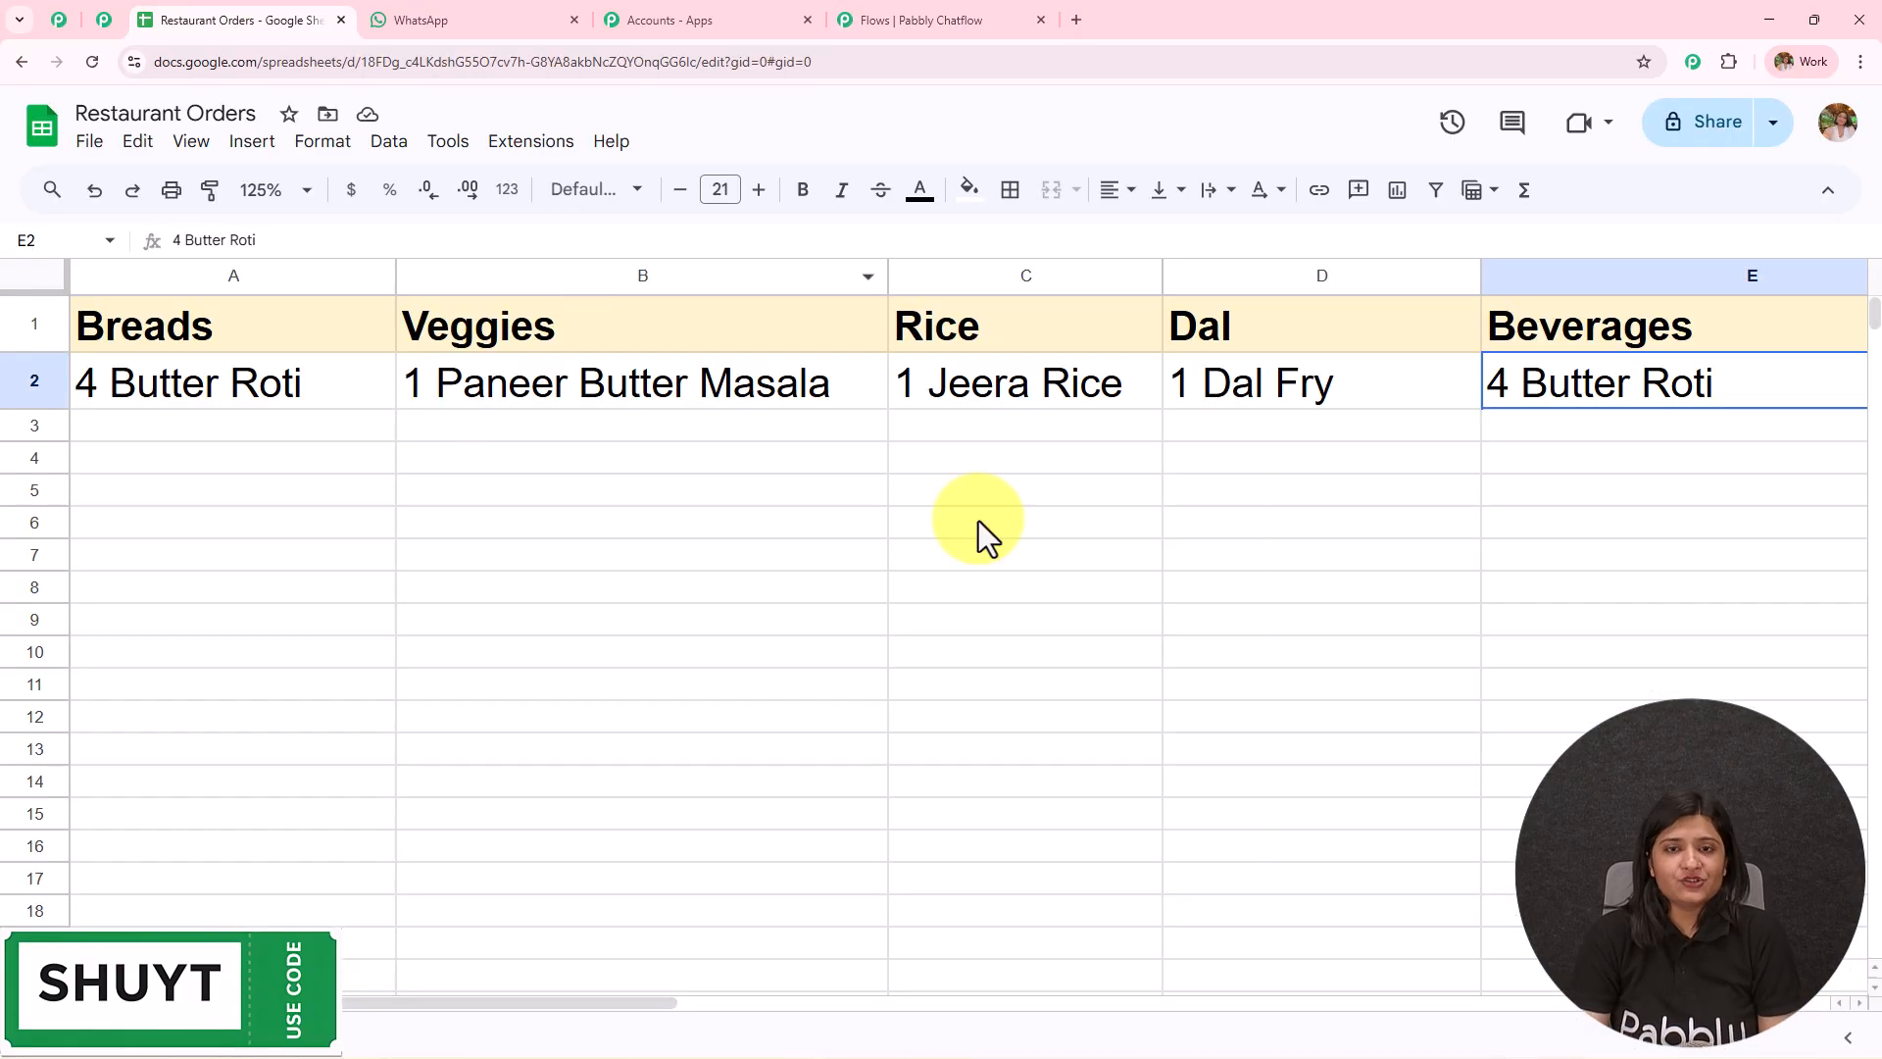
left_click(910, 22)
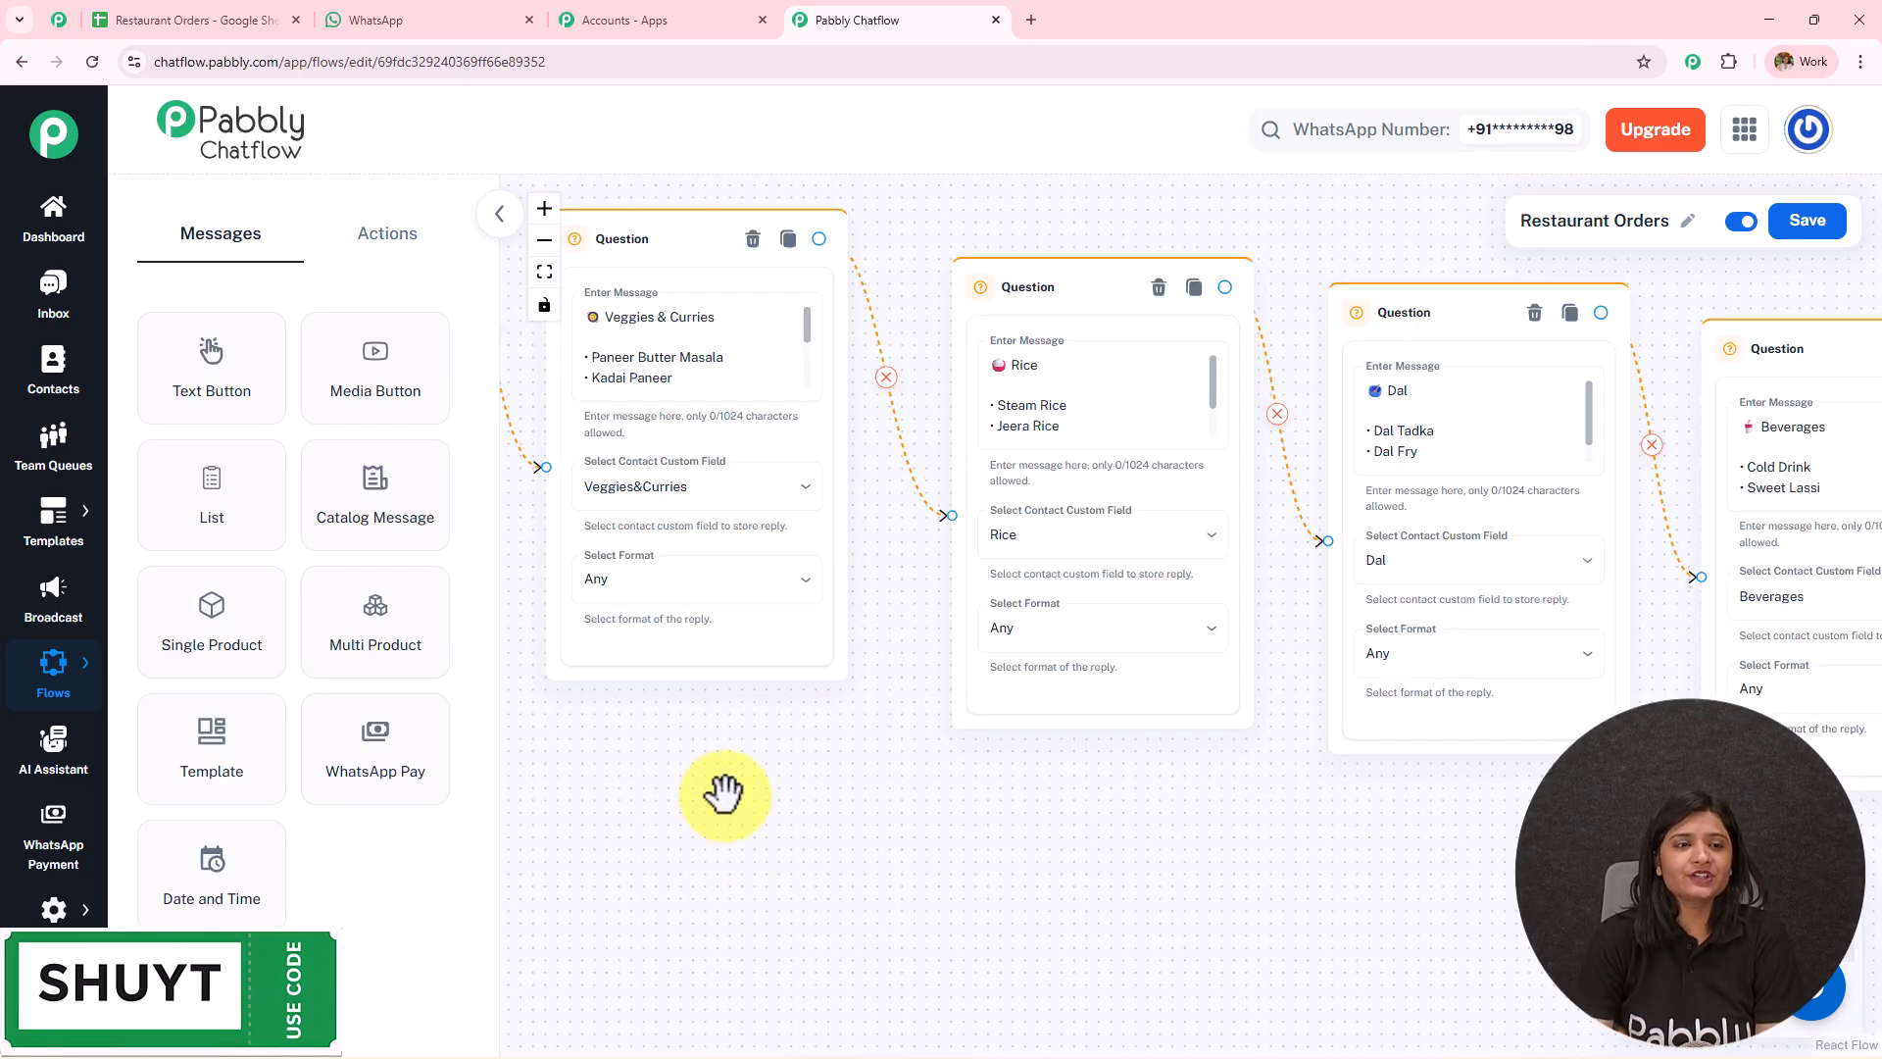
left_click_drag(723, 799, 1418, 909)
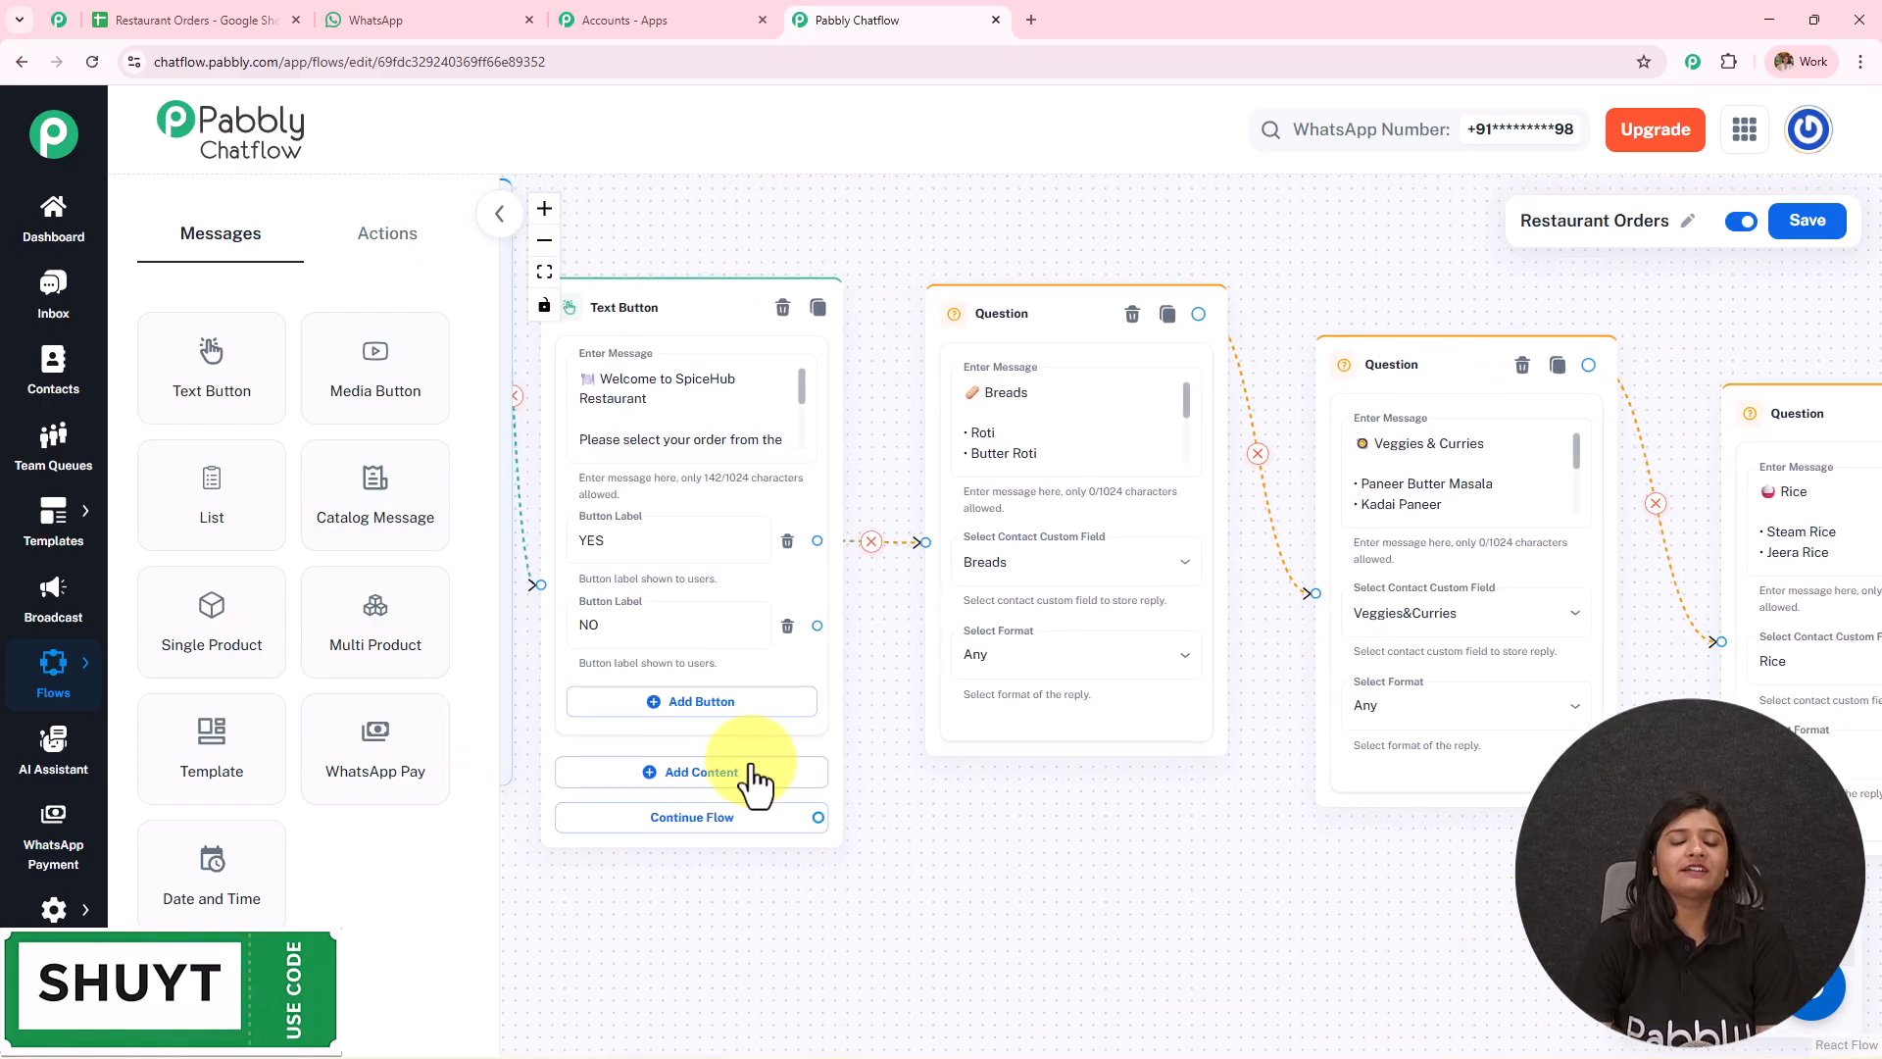
left_click_drag(1121, 902, 739, 899)
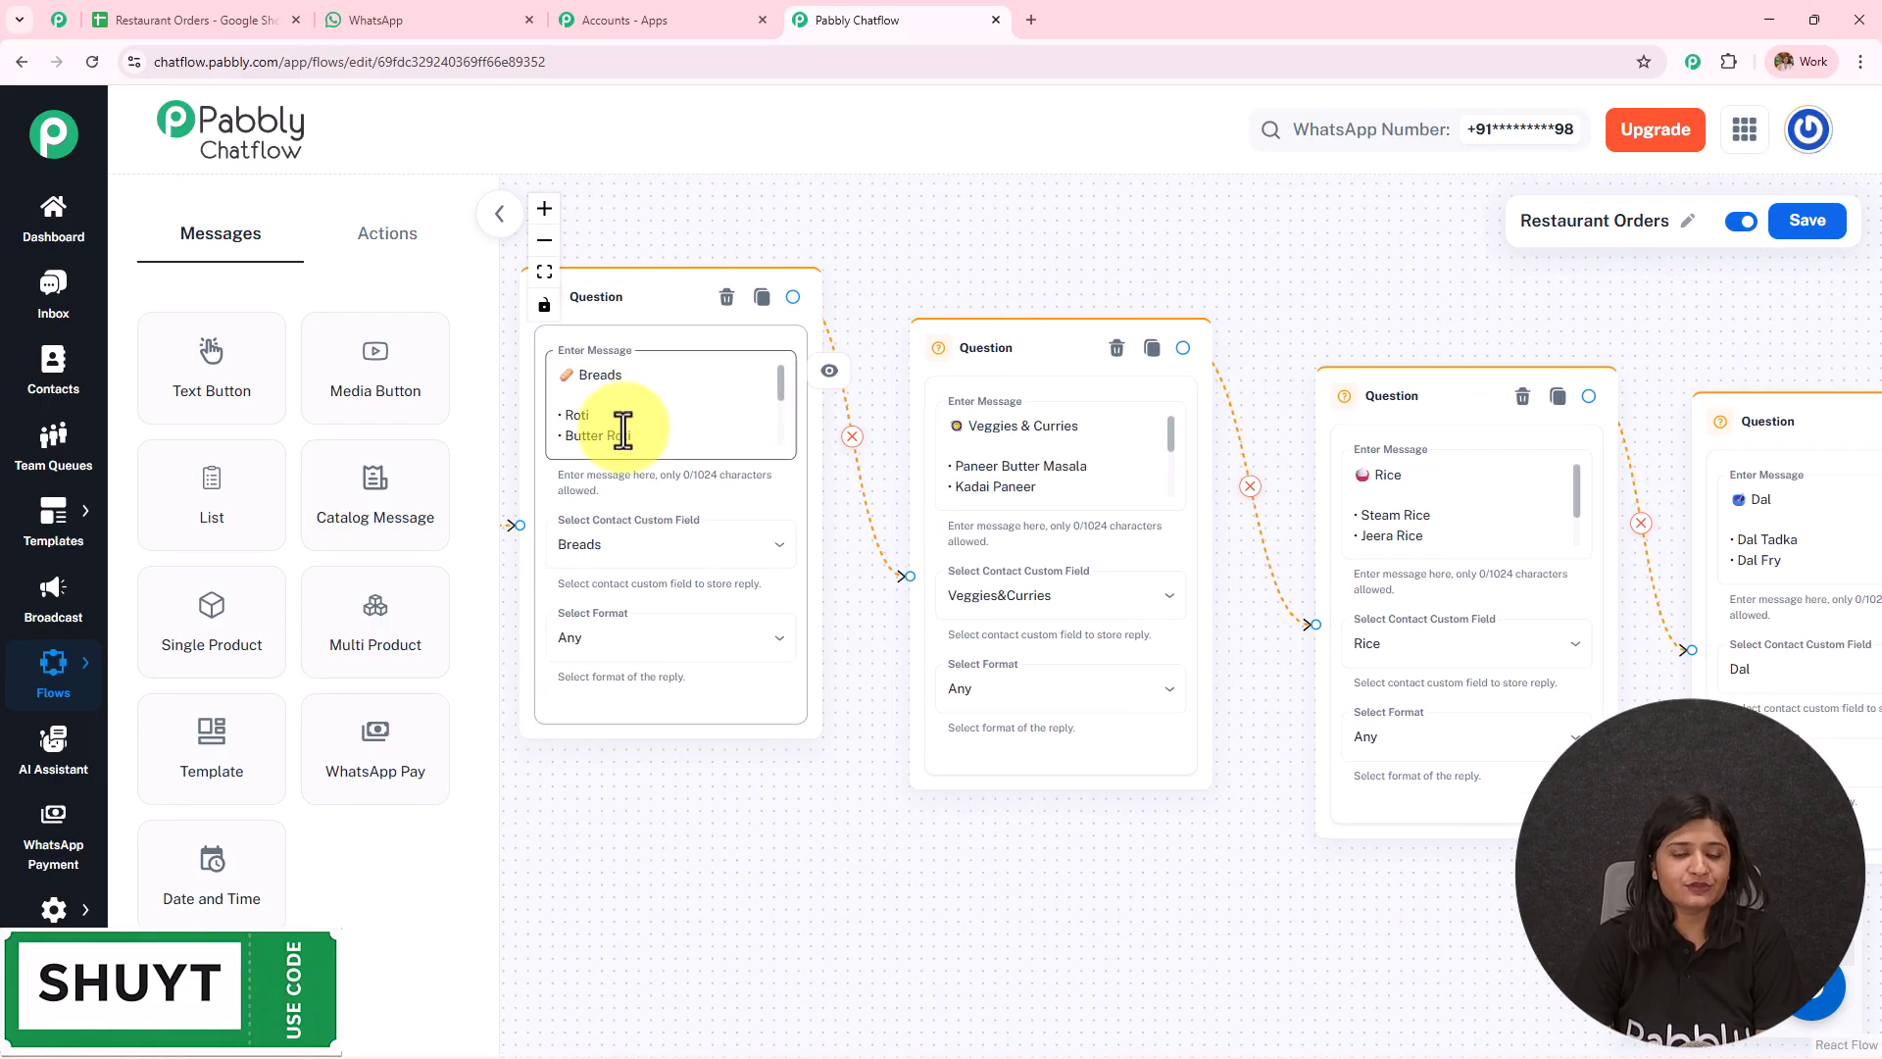
left_click_drag(852, 844, 651, 843)
left_click_drag(1042, 862, 760, 849)
left_click_drag(1274, 932, 546, 836)
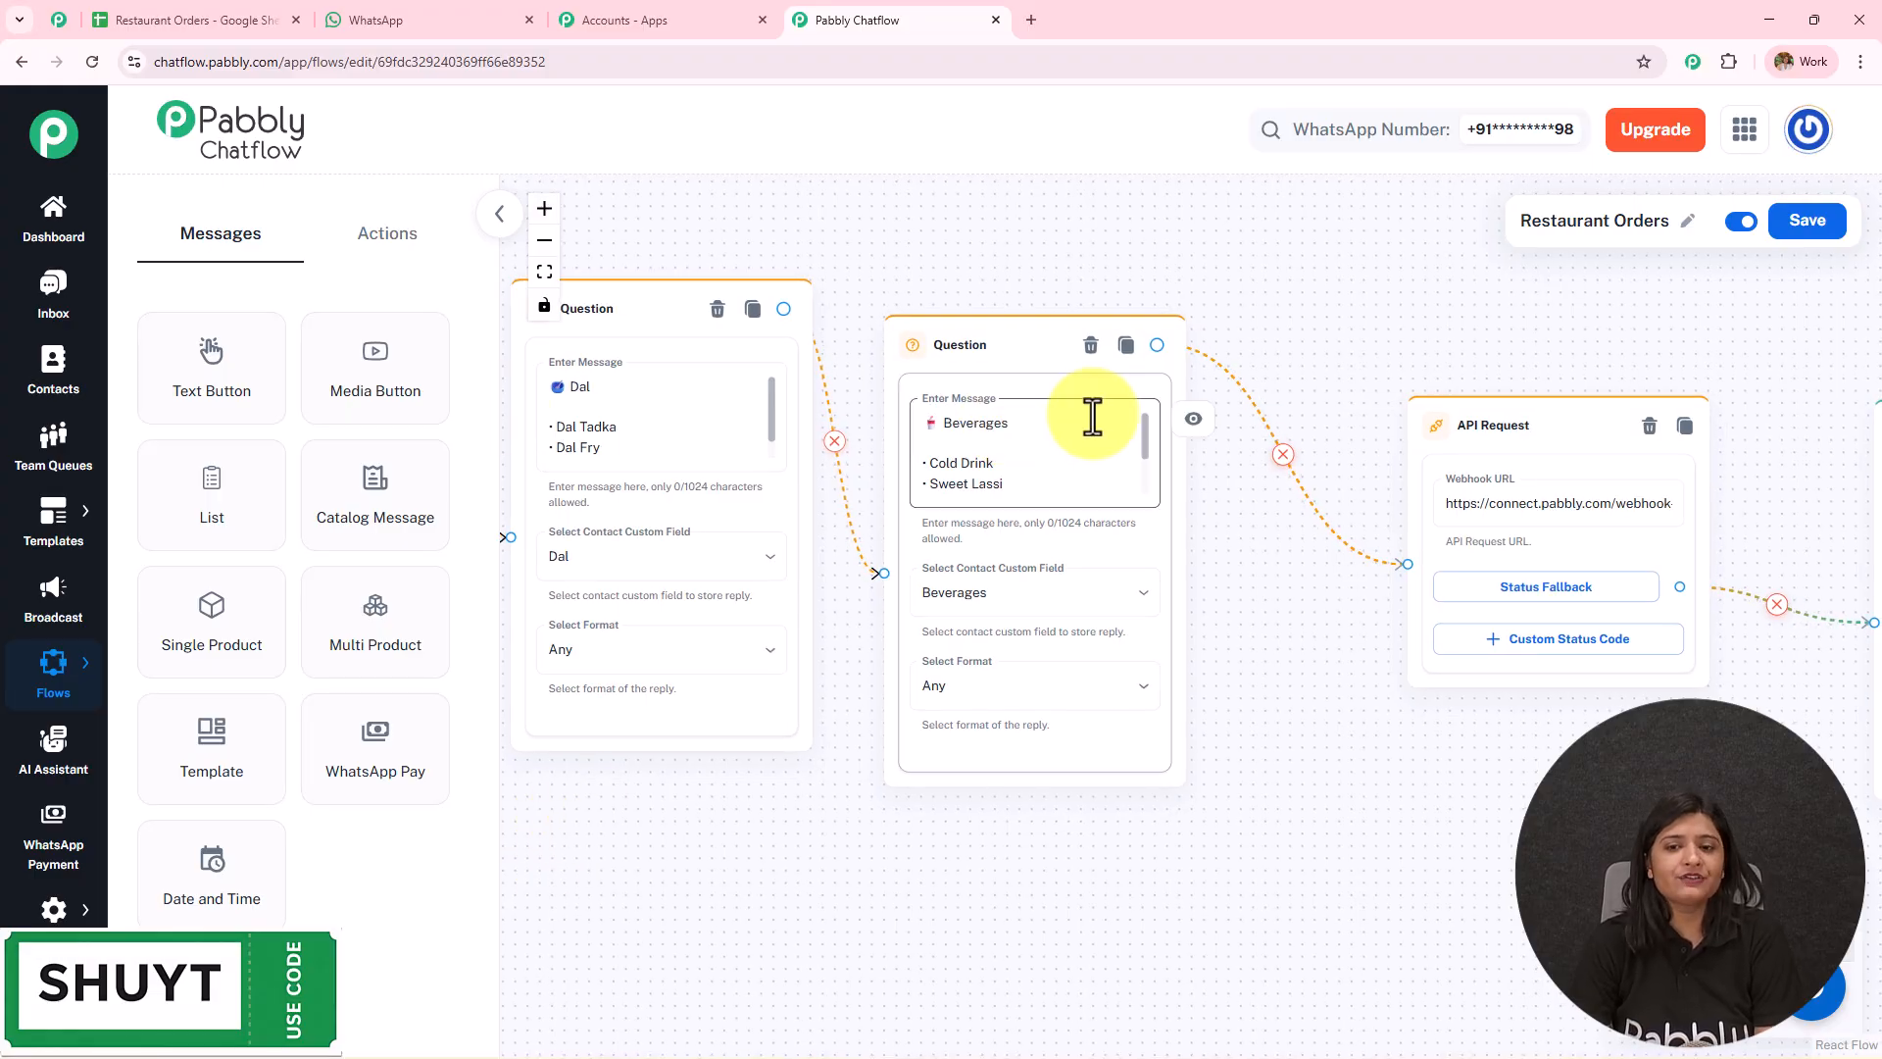
left_click_drag(886, 823, 1870, 870)
left_click_drag(1706, 820, 187, 826)
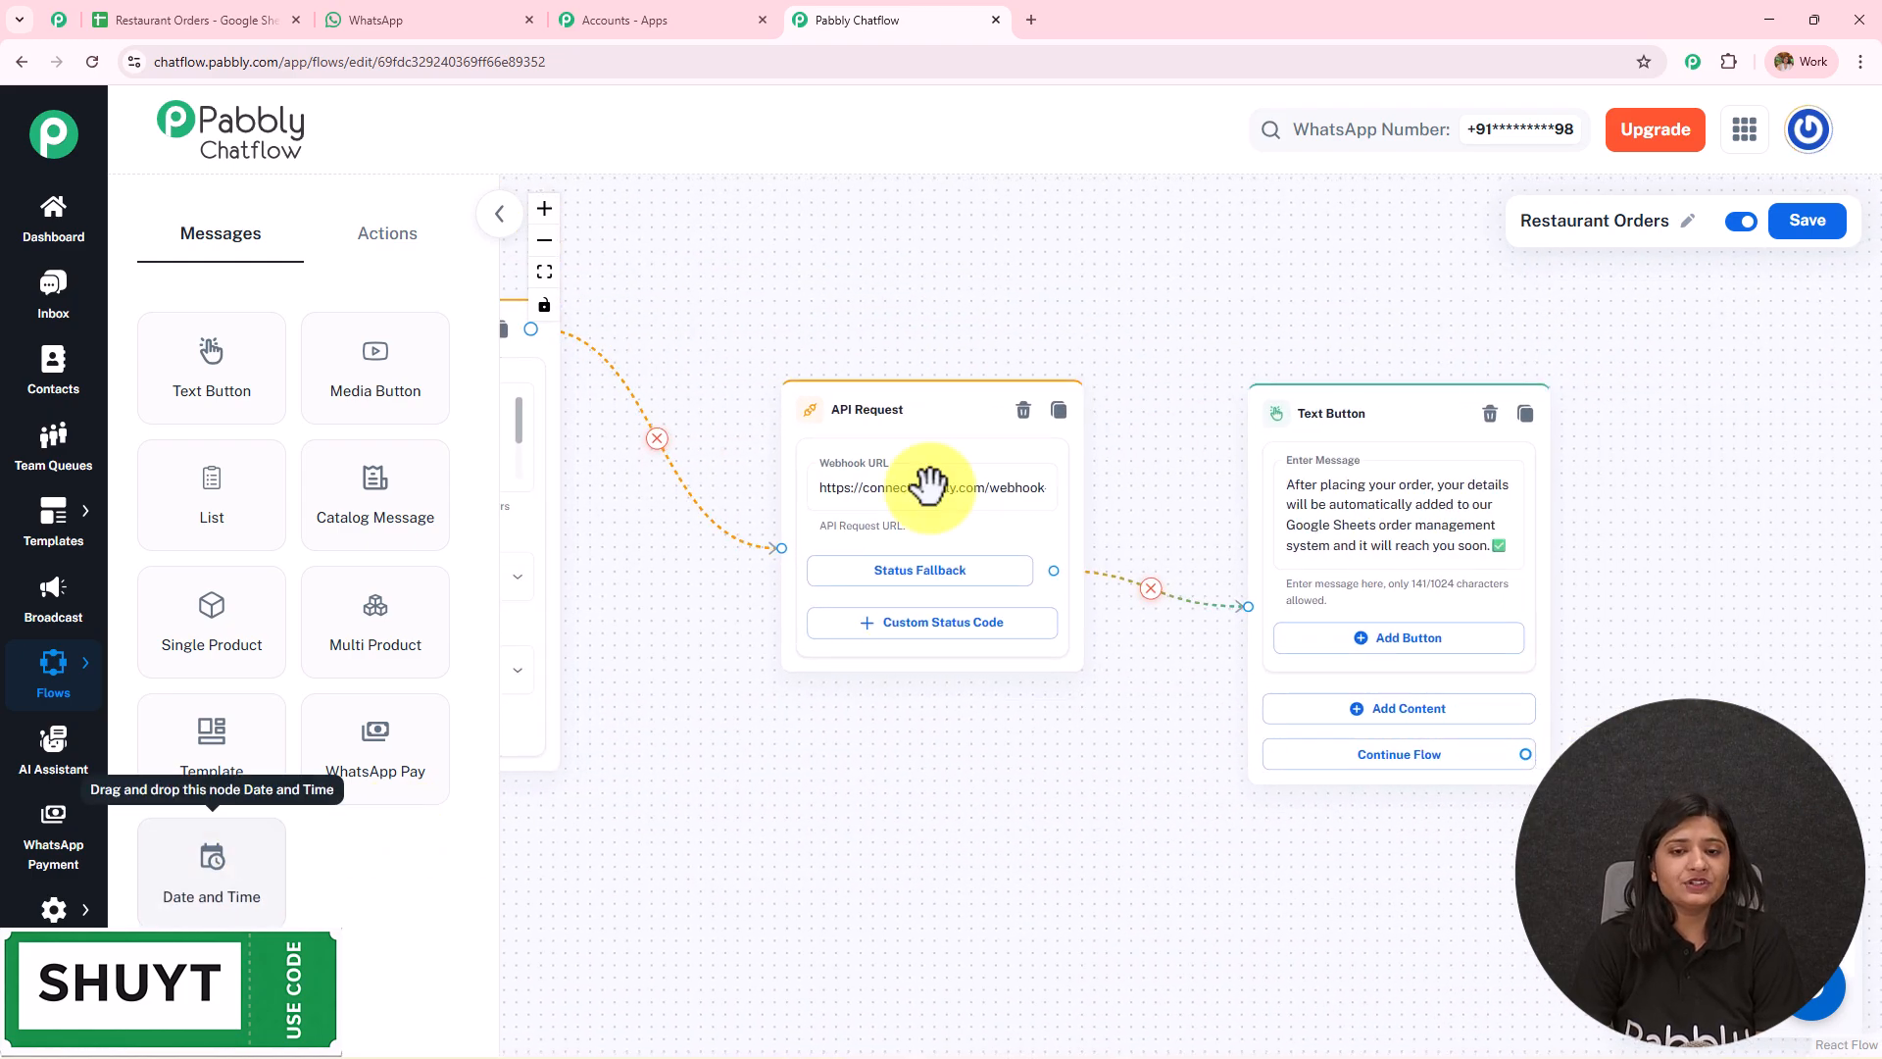
Add an API Request node to the flow and set its request method to POST.
left_click(390, 235)
left_click_drag(189, 882, 1025, 451)
left_click(1031, 531)
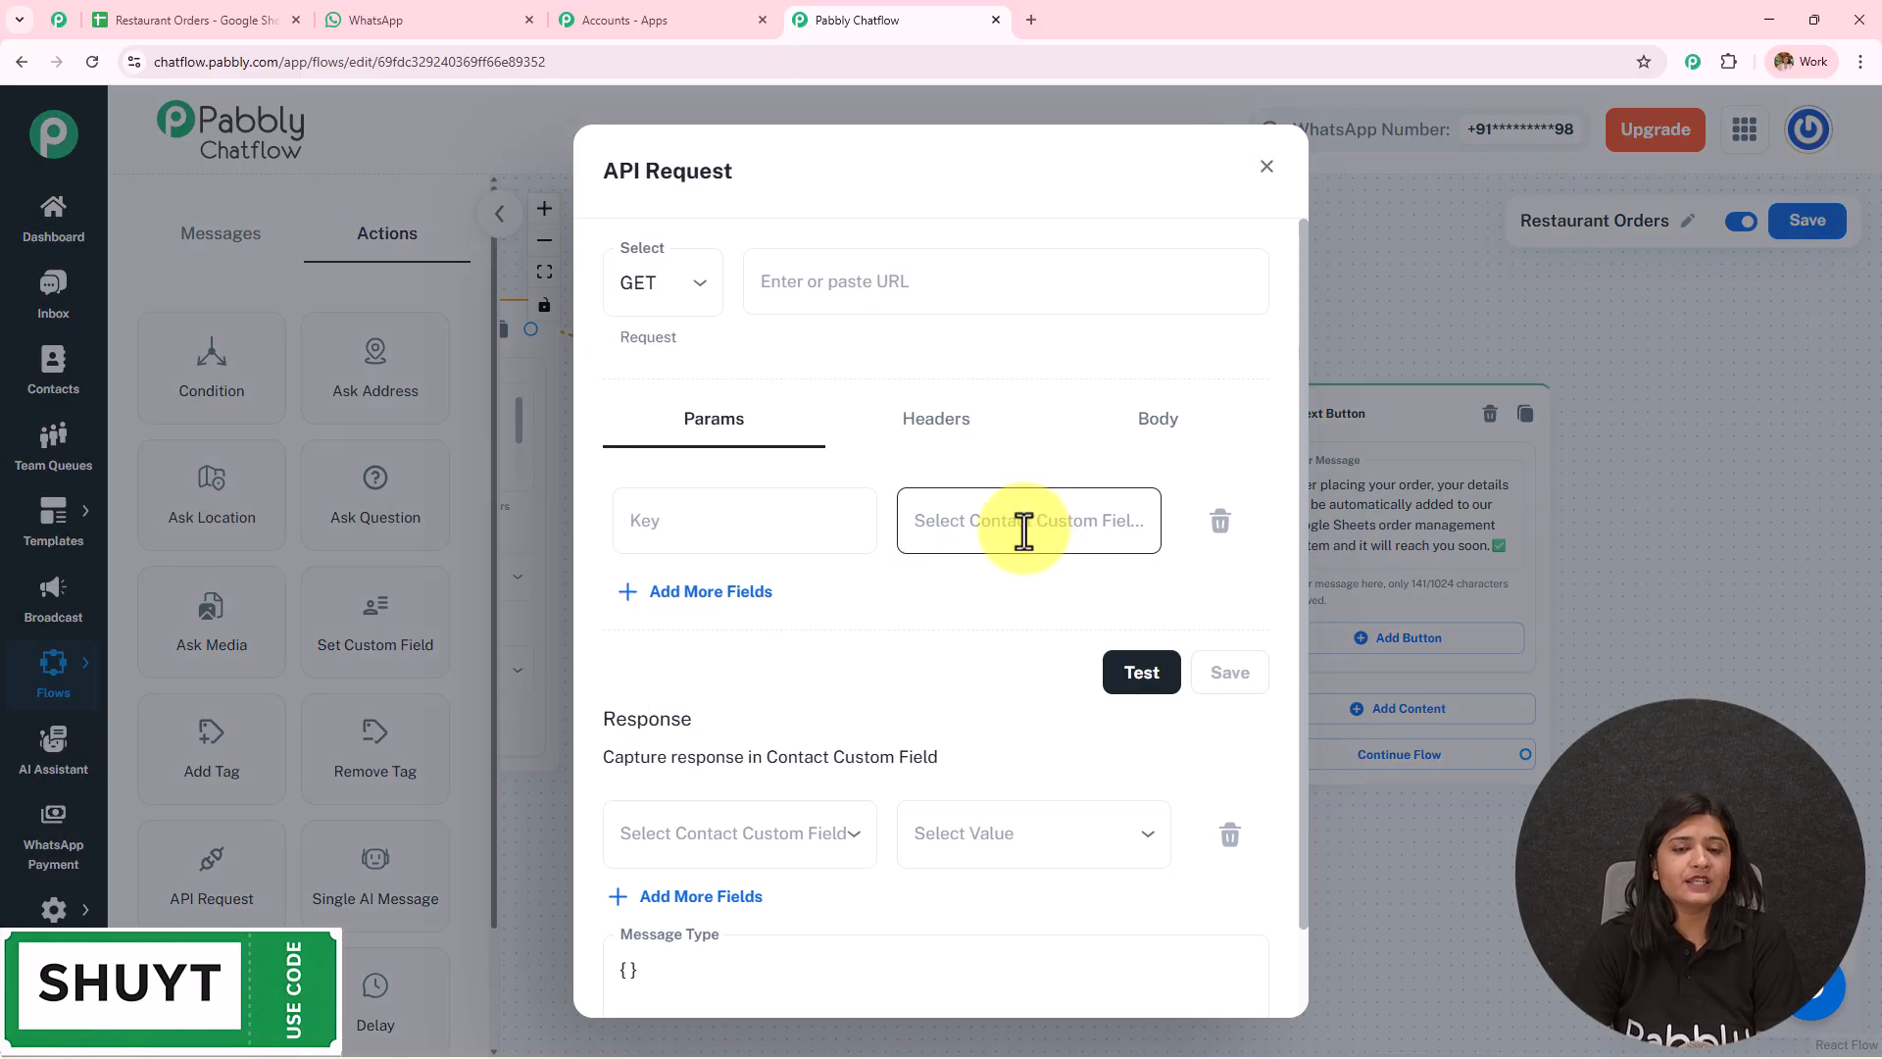
left_click(668, 282)
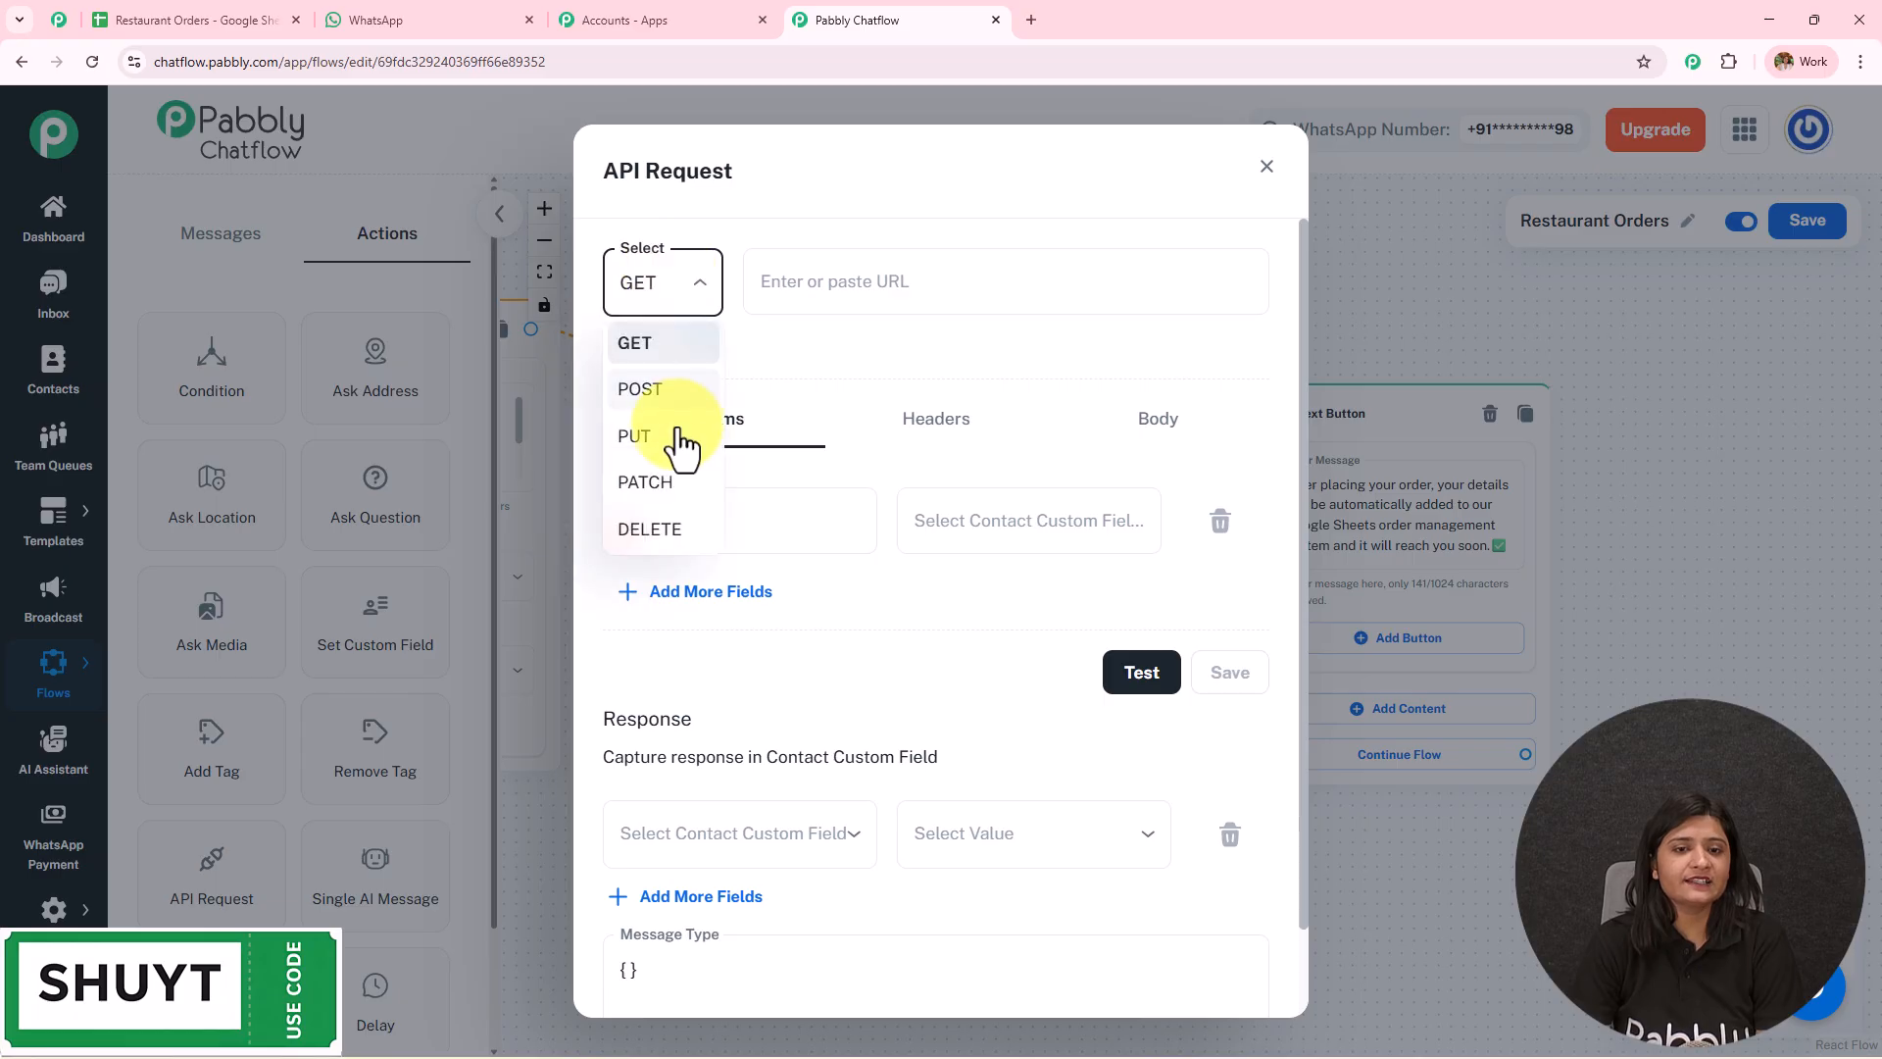
left_click(672, 390)
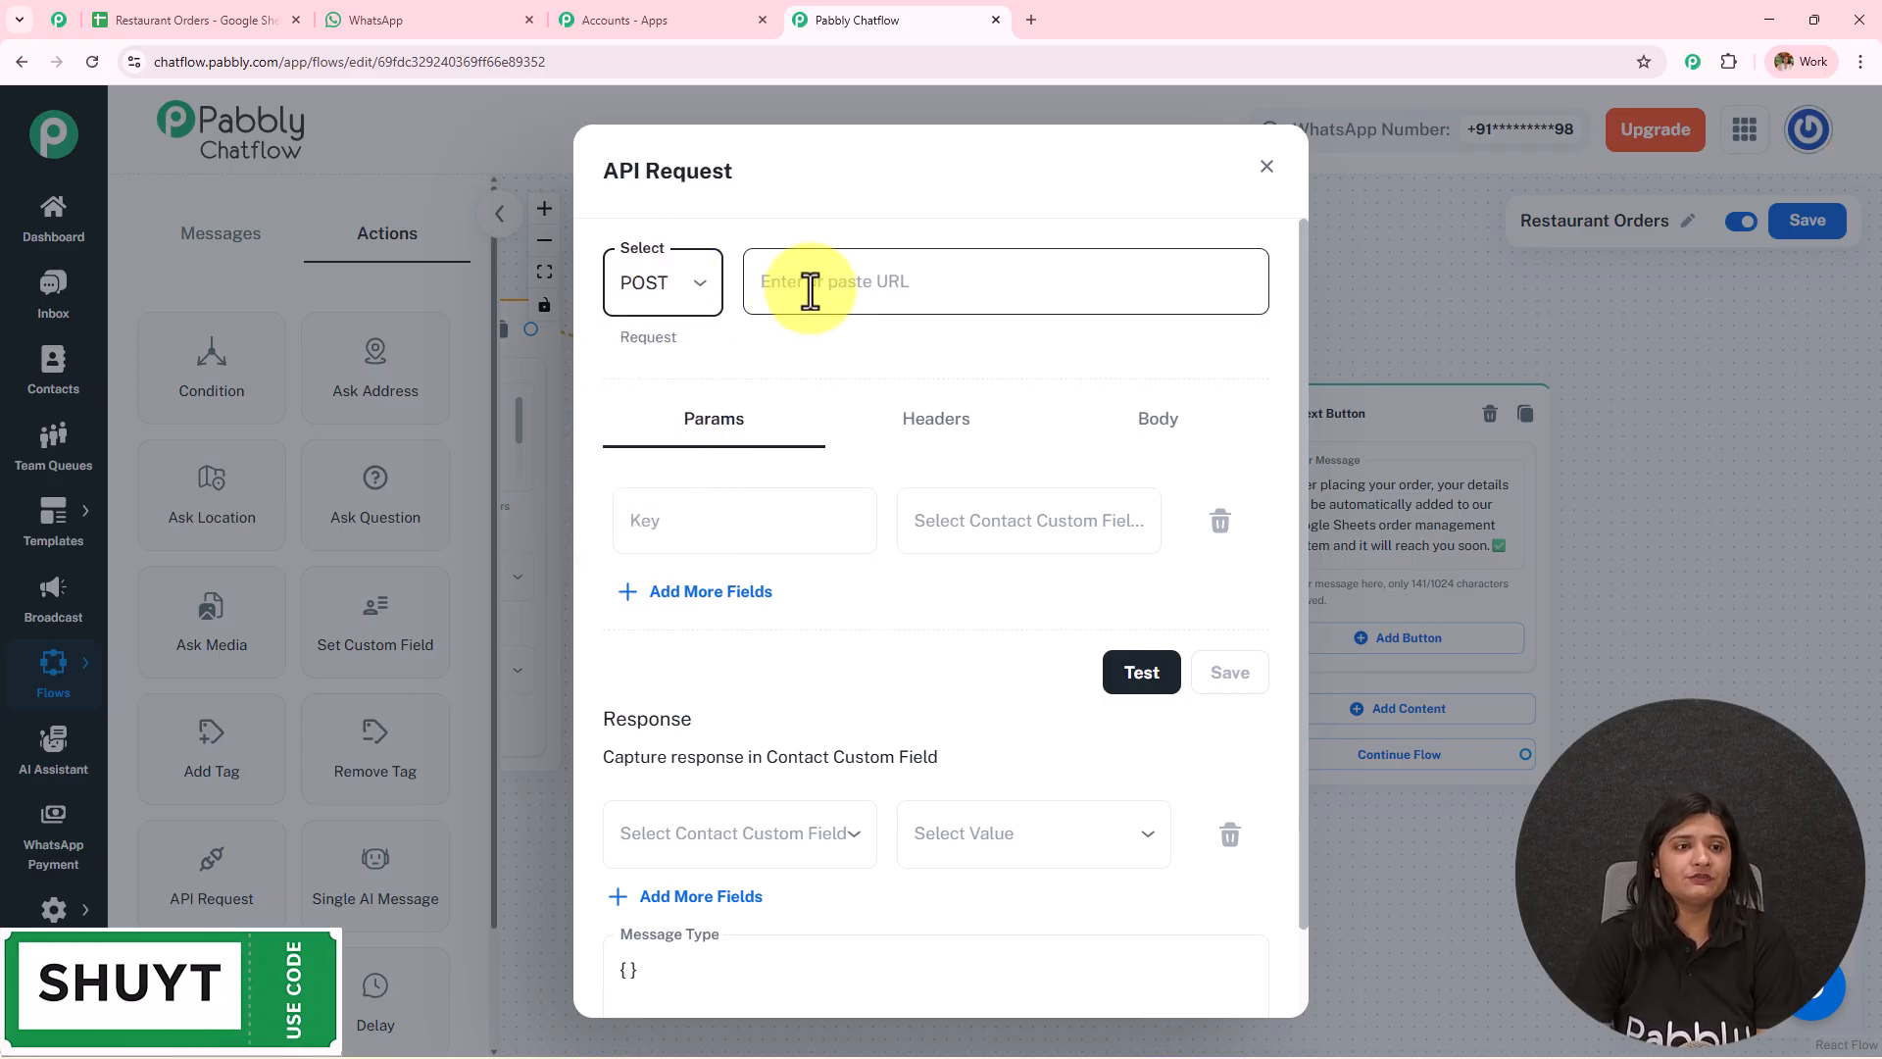
Open the Pabbly Connect dashboard from the Pabbly apps page to see where workflows are created, and close it.
left_click(604, 15)
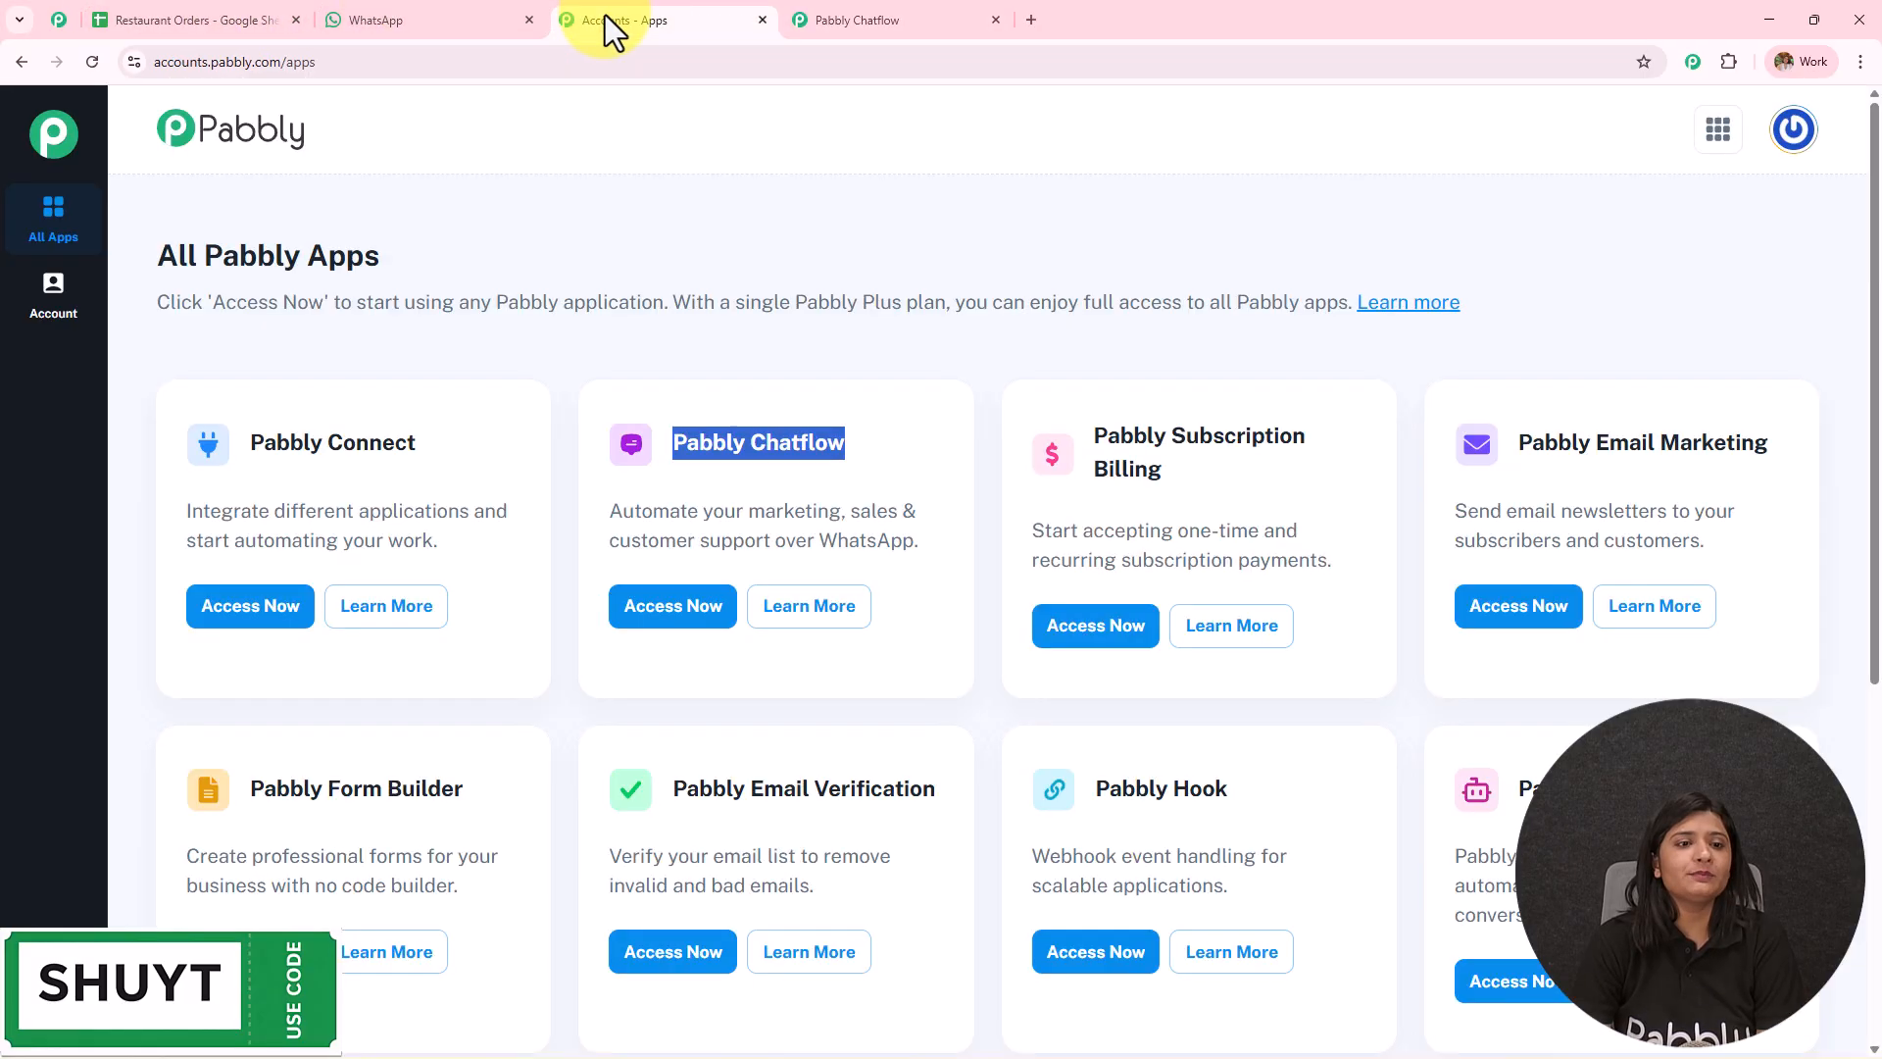
left_click_drag(248, 442, 461, 441)
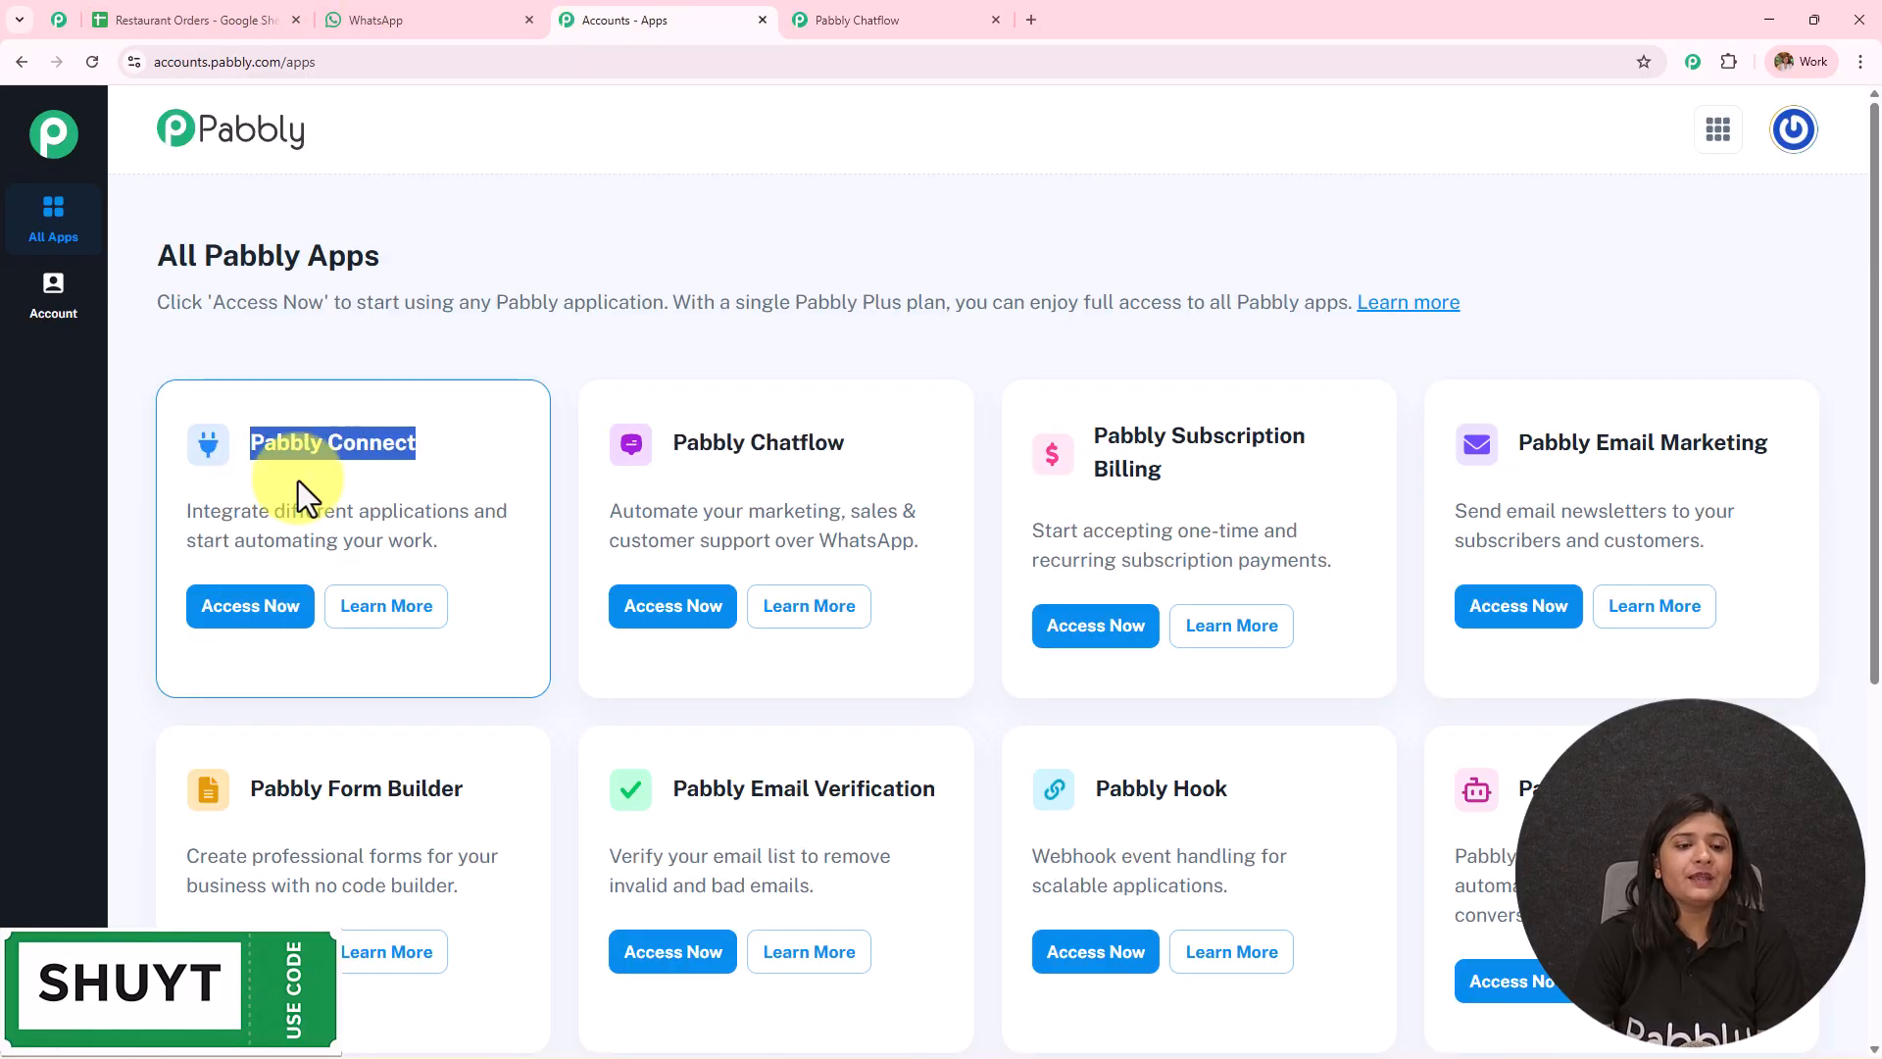
left_click(287, 615)
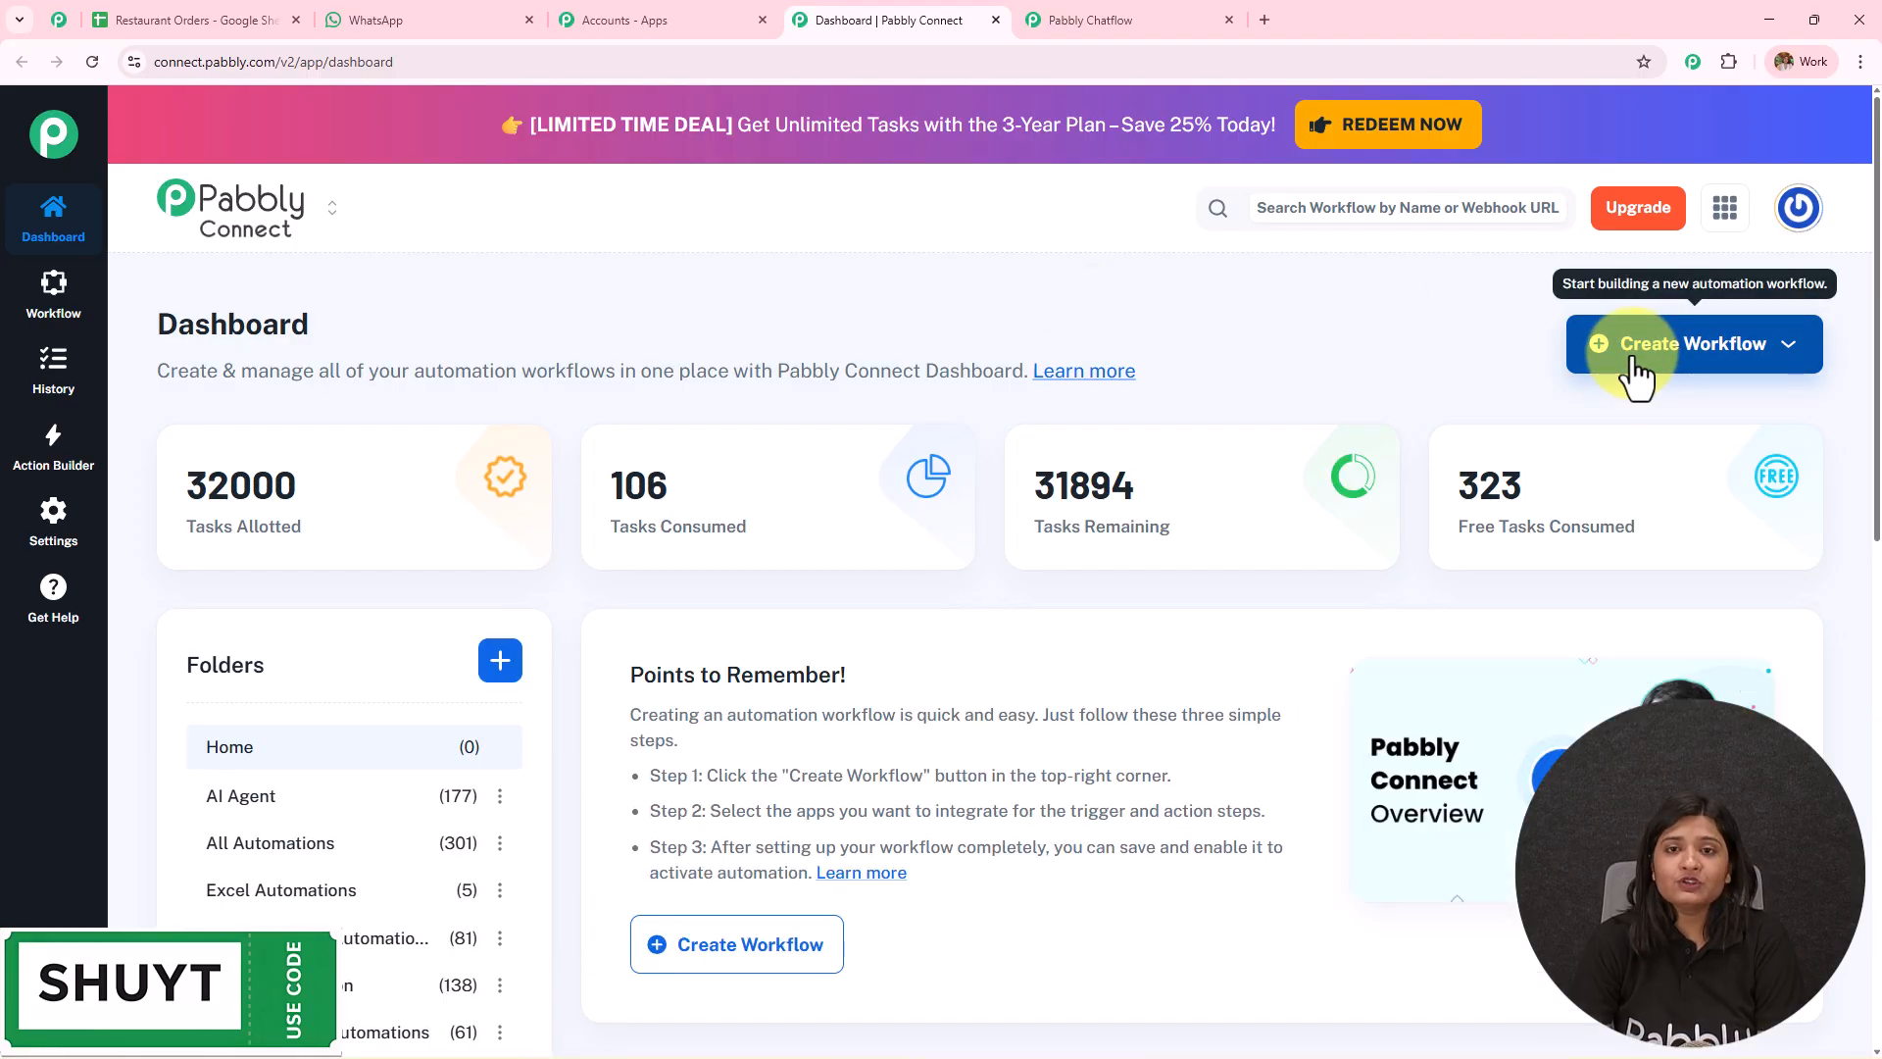
left_click(995, 20)
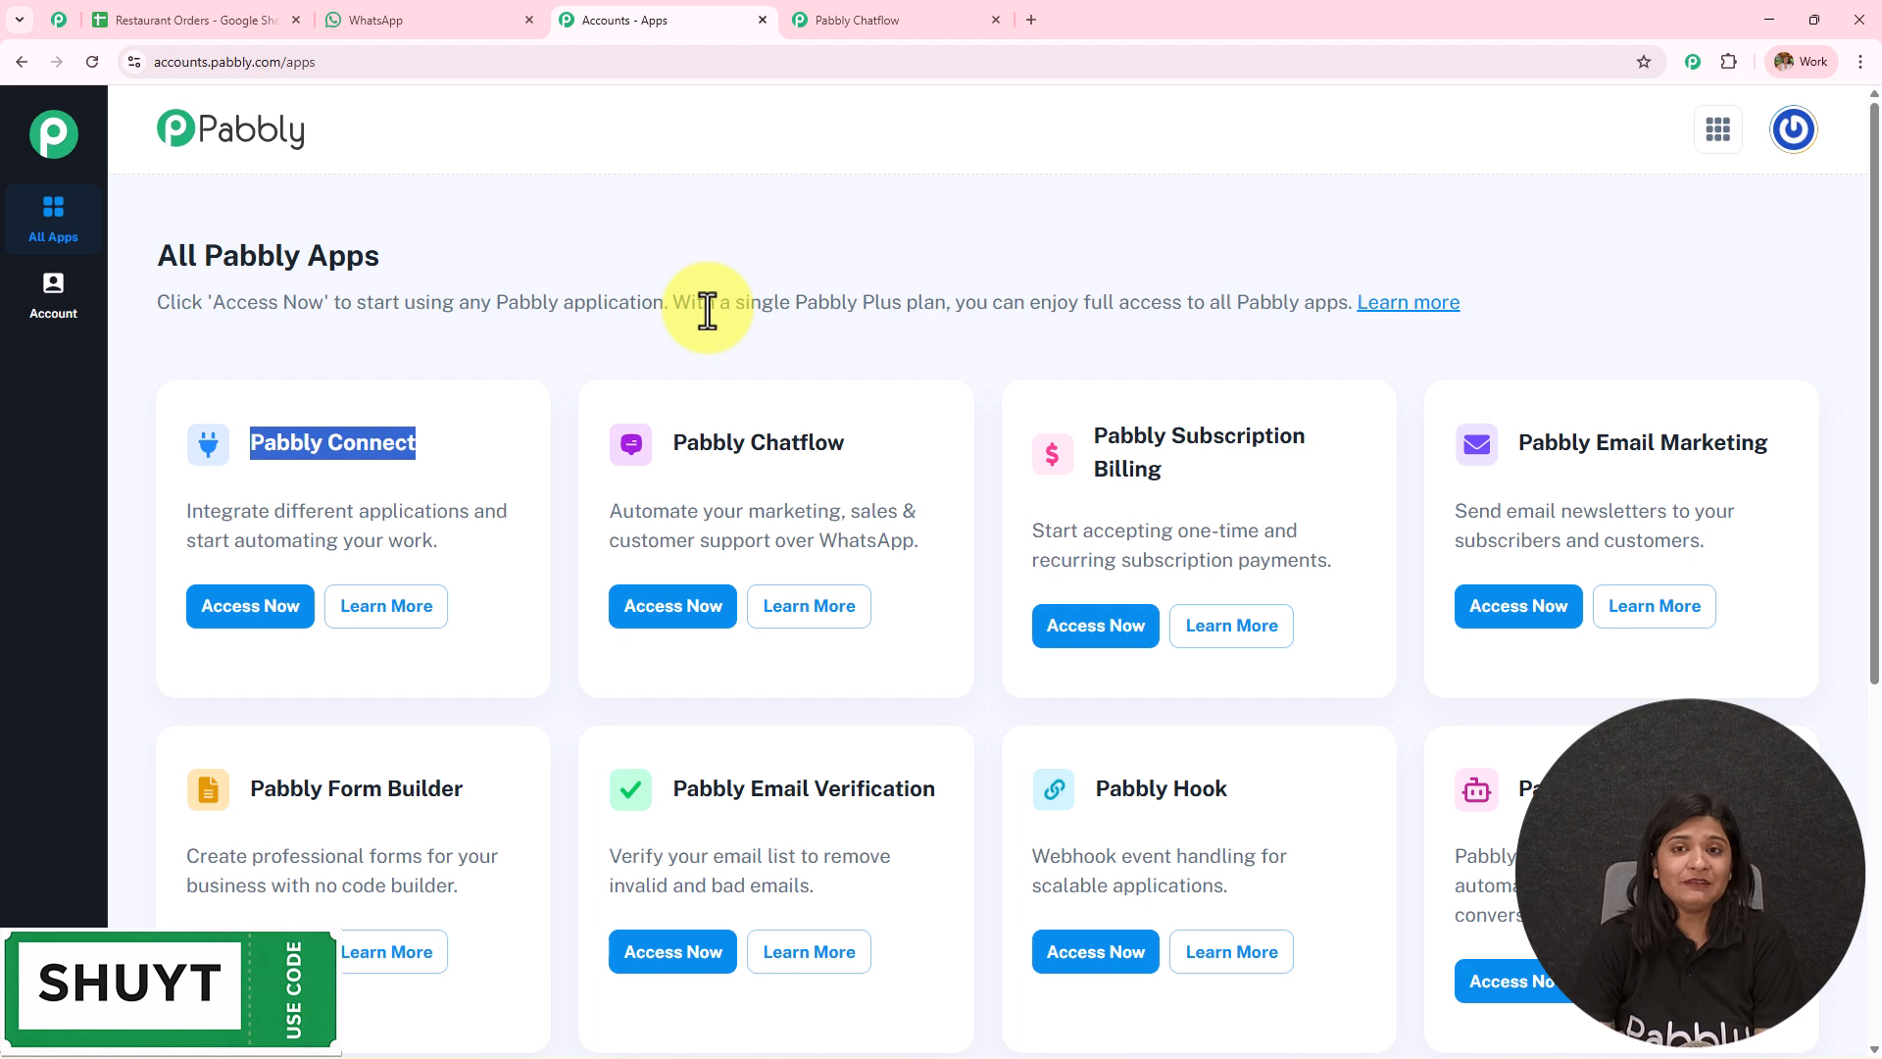
Switch to the Restaurant Orders workflow in Pabbly Connect and examine the Webhook by Pabbly trigger's webhook URL and settings.
left_click(63, 23)
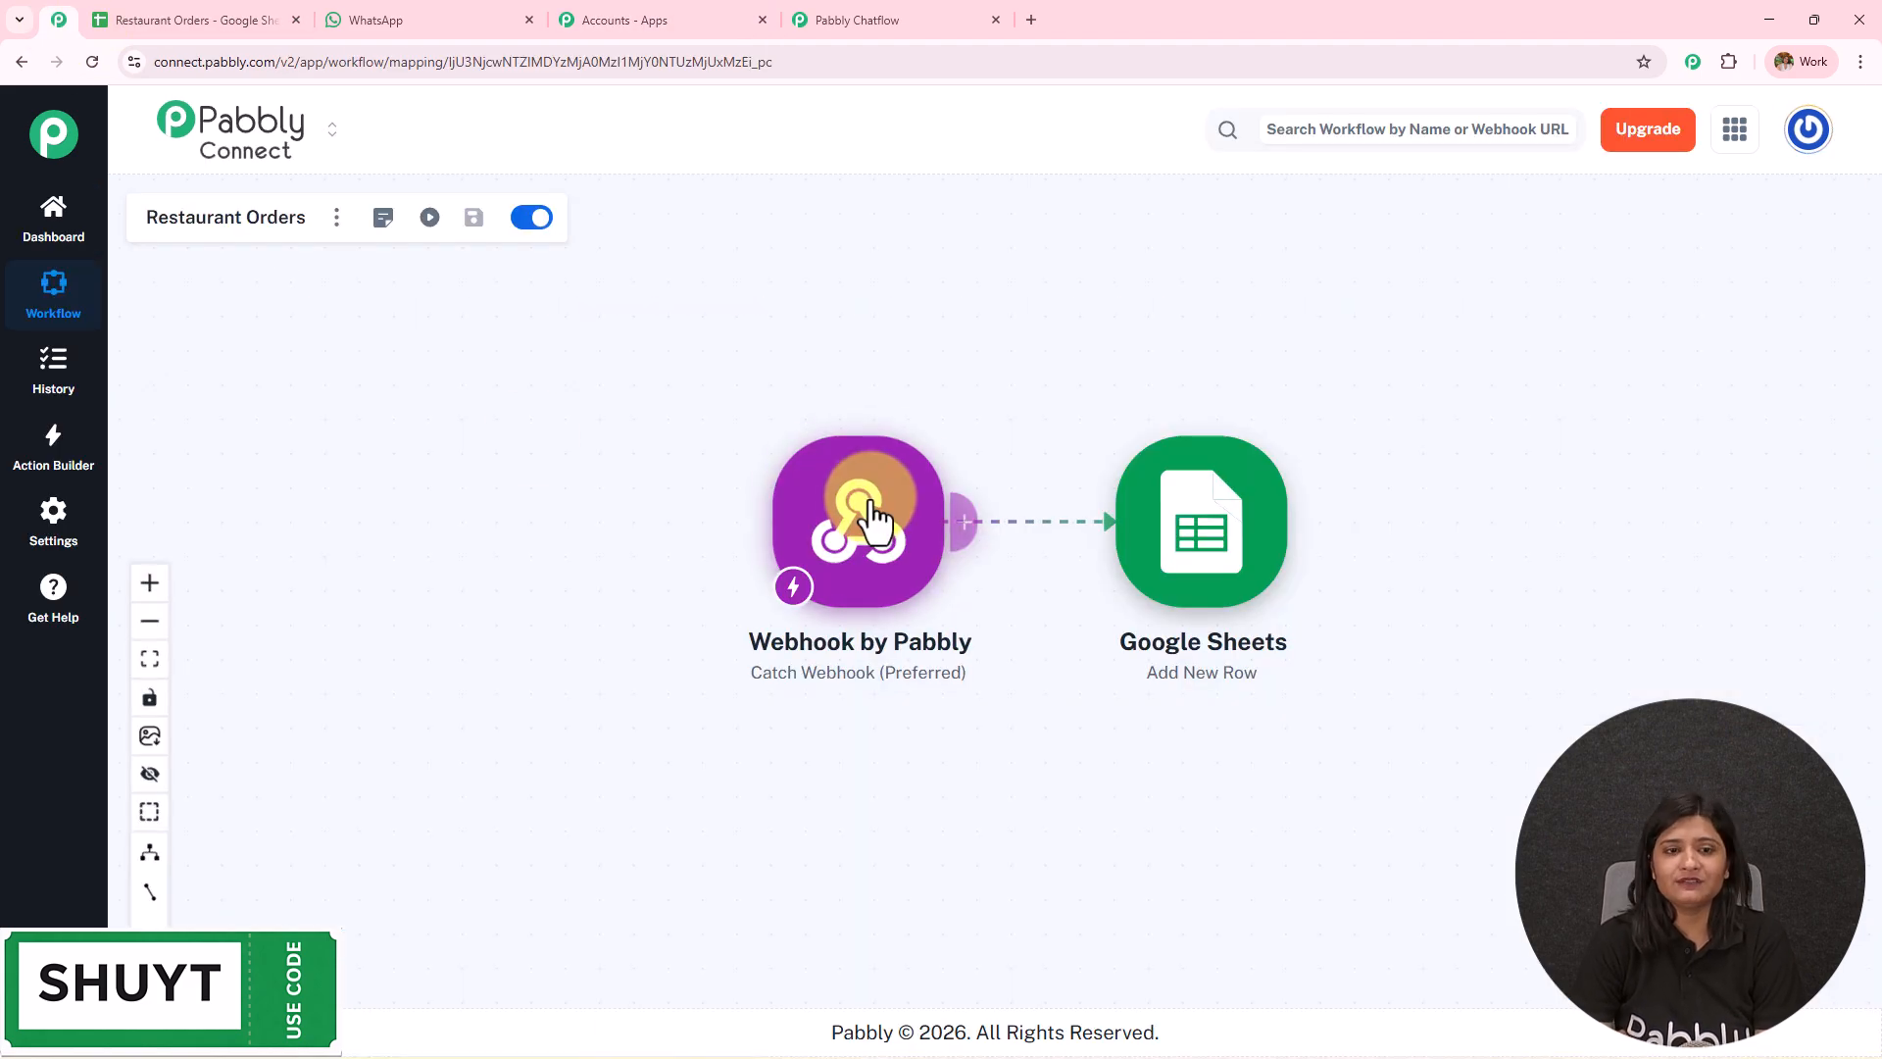
scroll(875, 515, "up", 3)
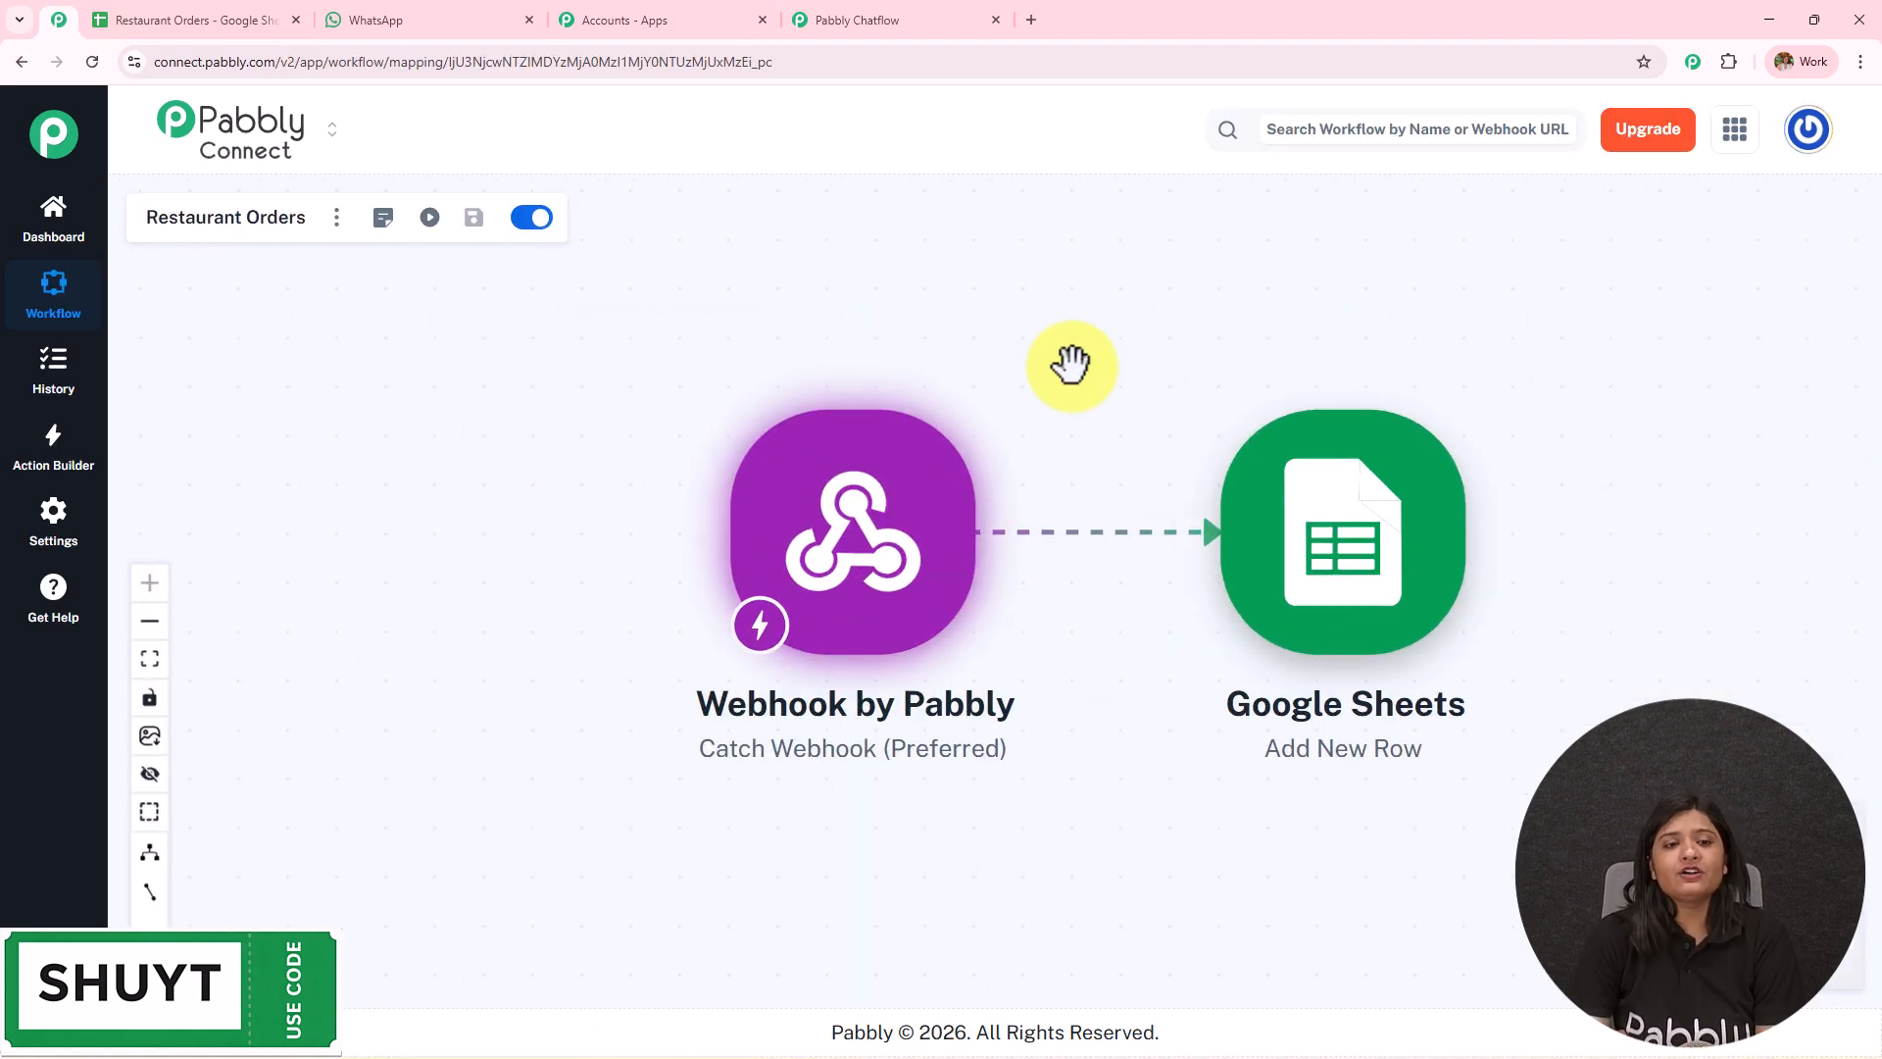
left_click_drag(1076, 366, 990, 368)
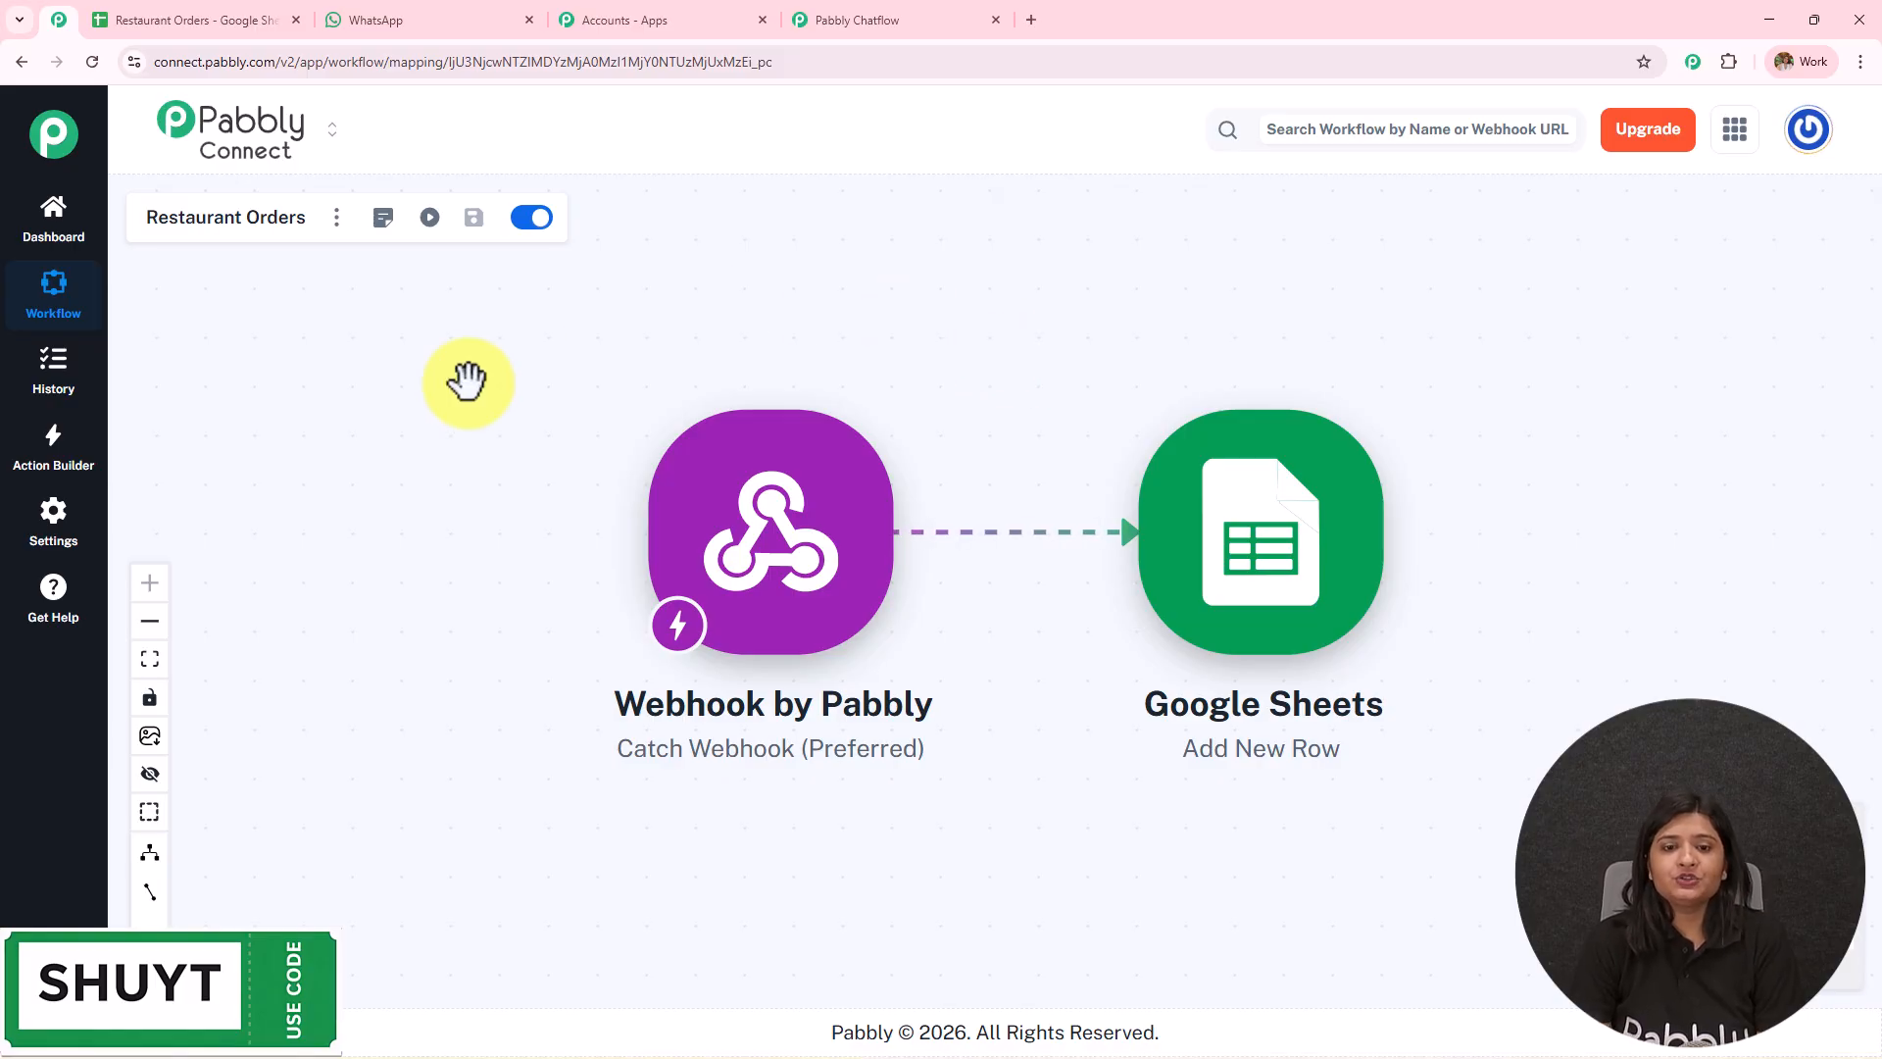
left_click(775, 579)
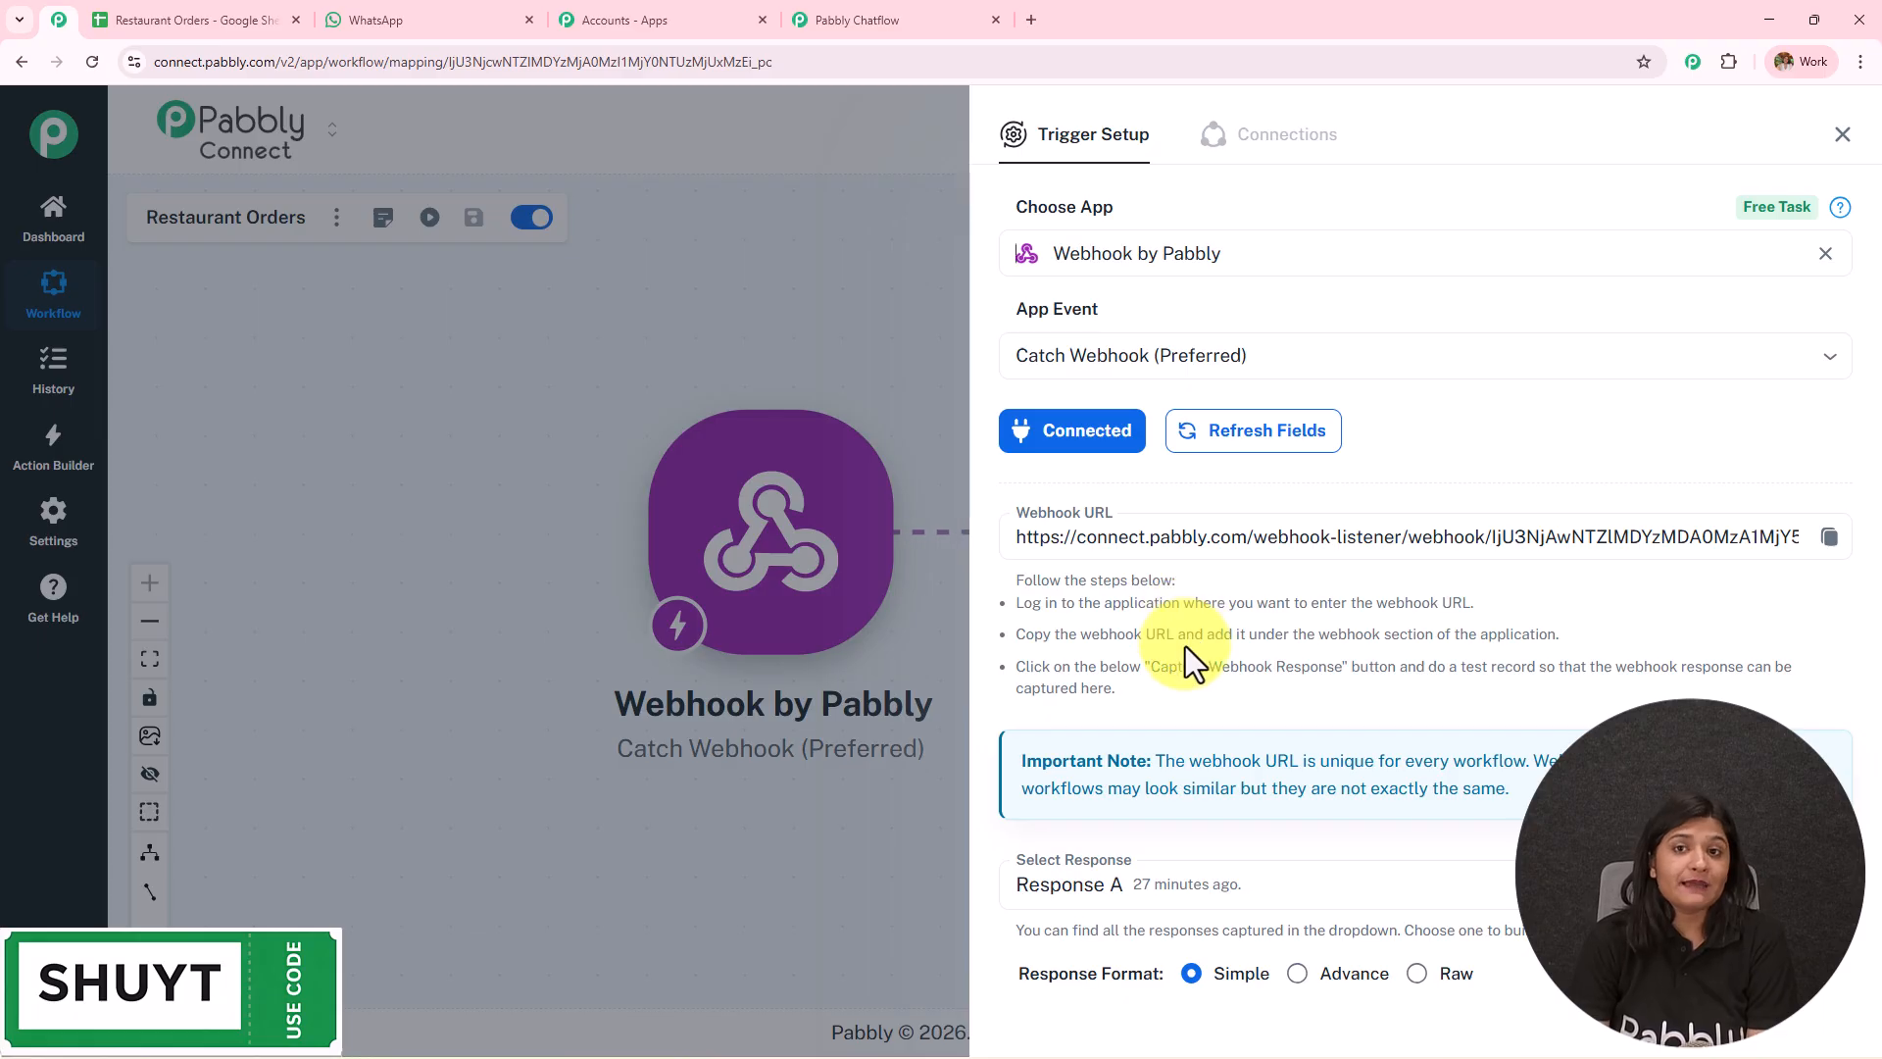
scroll(1192, 643, "down", 3)
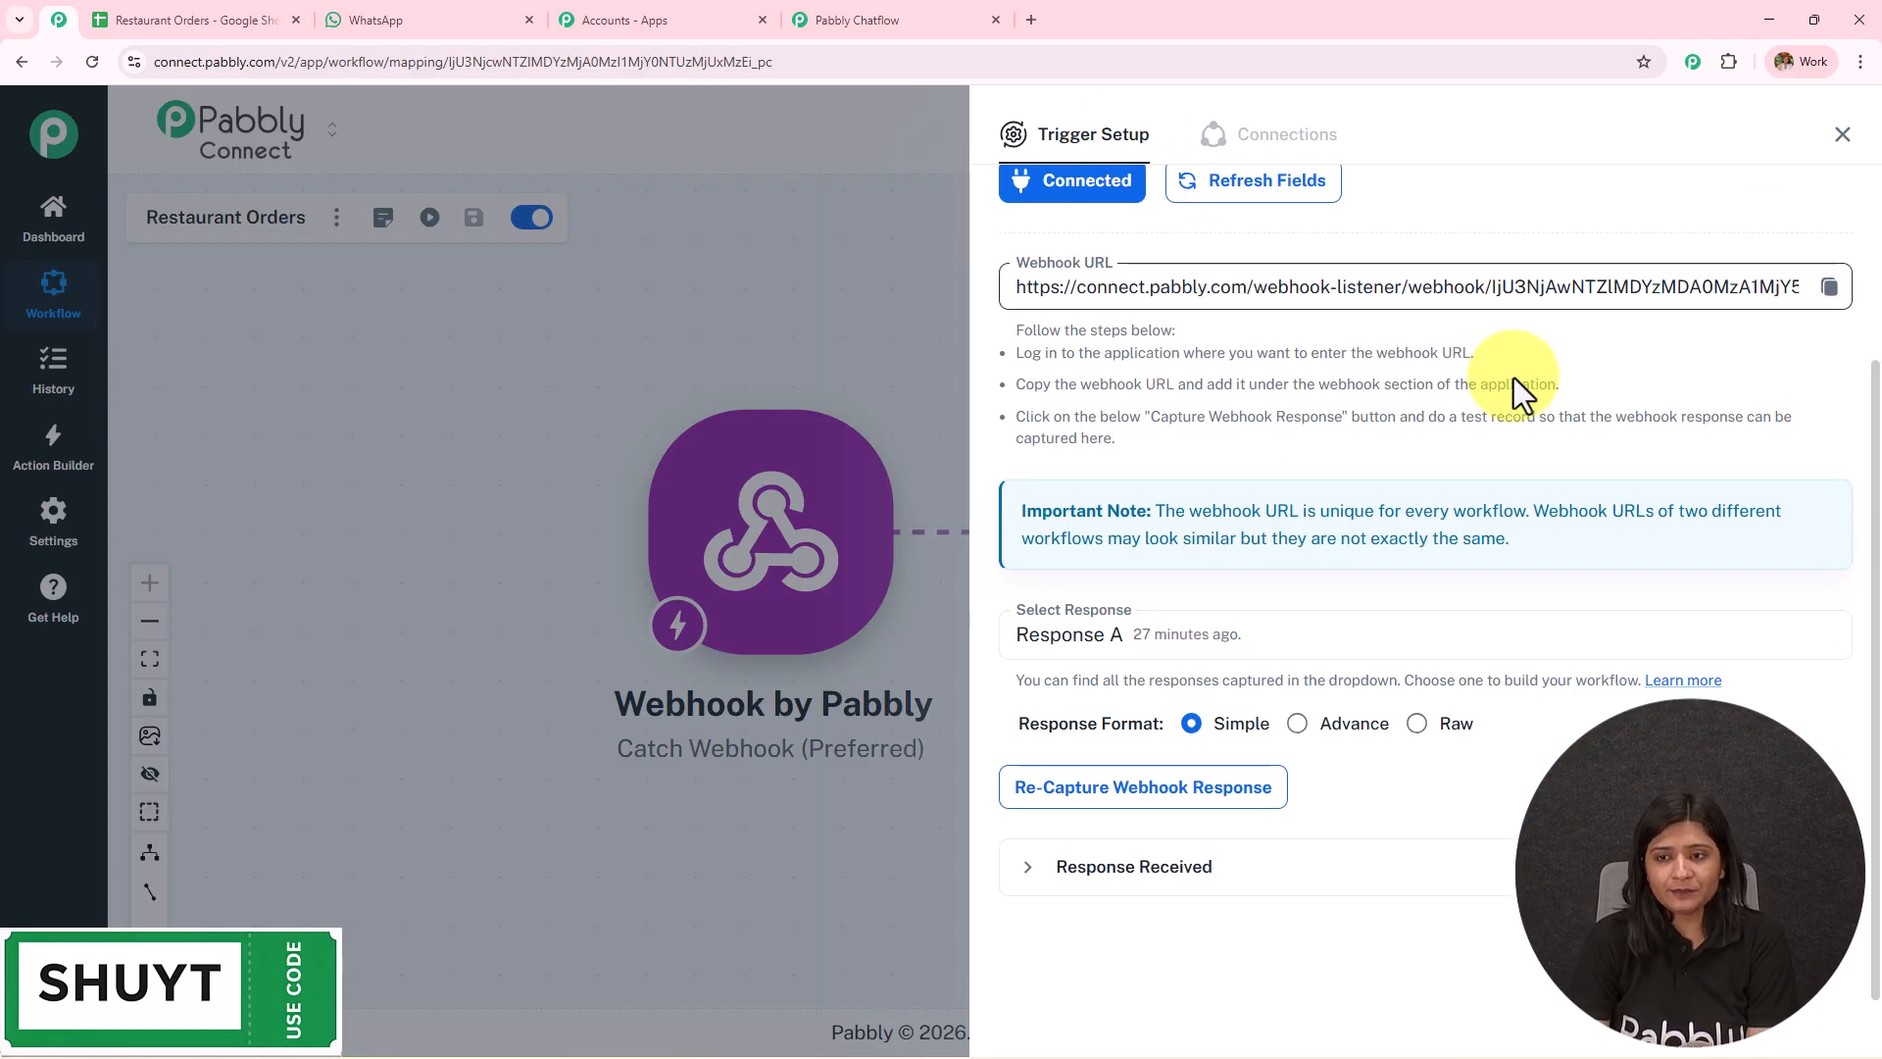
Switch to Pabbly Chatflow, add four more parameter rows to the API Request, and compare them with the Restaurant Orders sheet's columns.
left_click(944, 2)
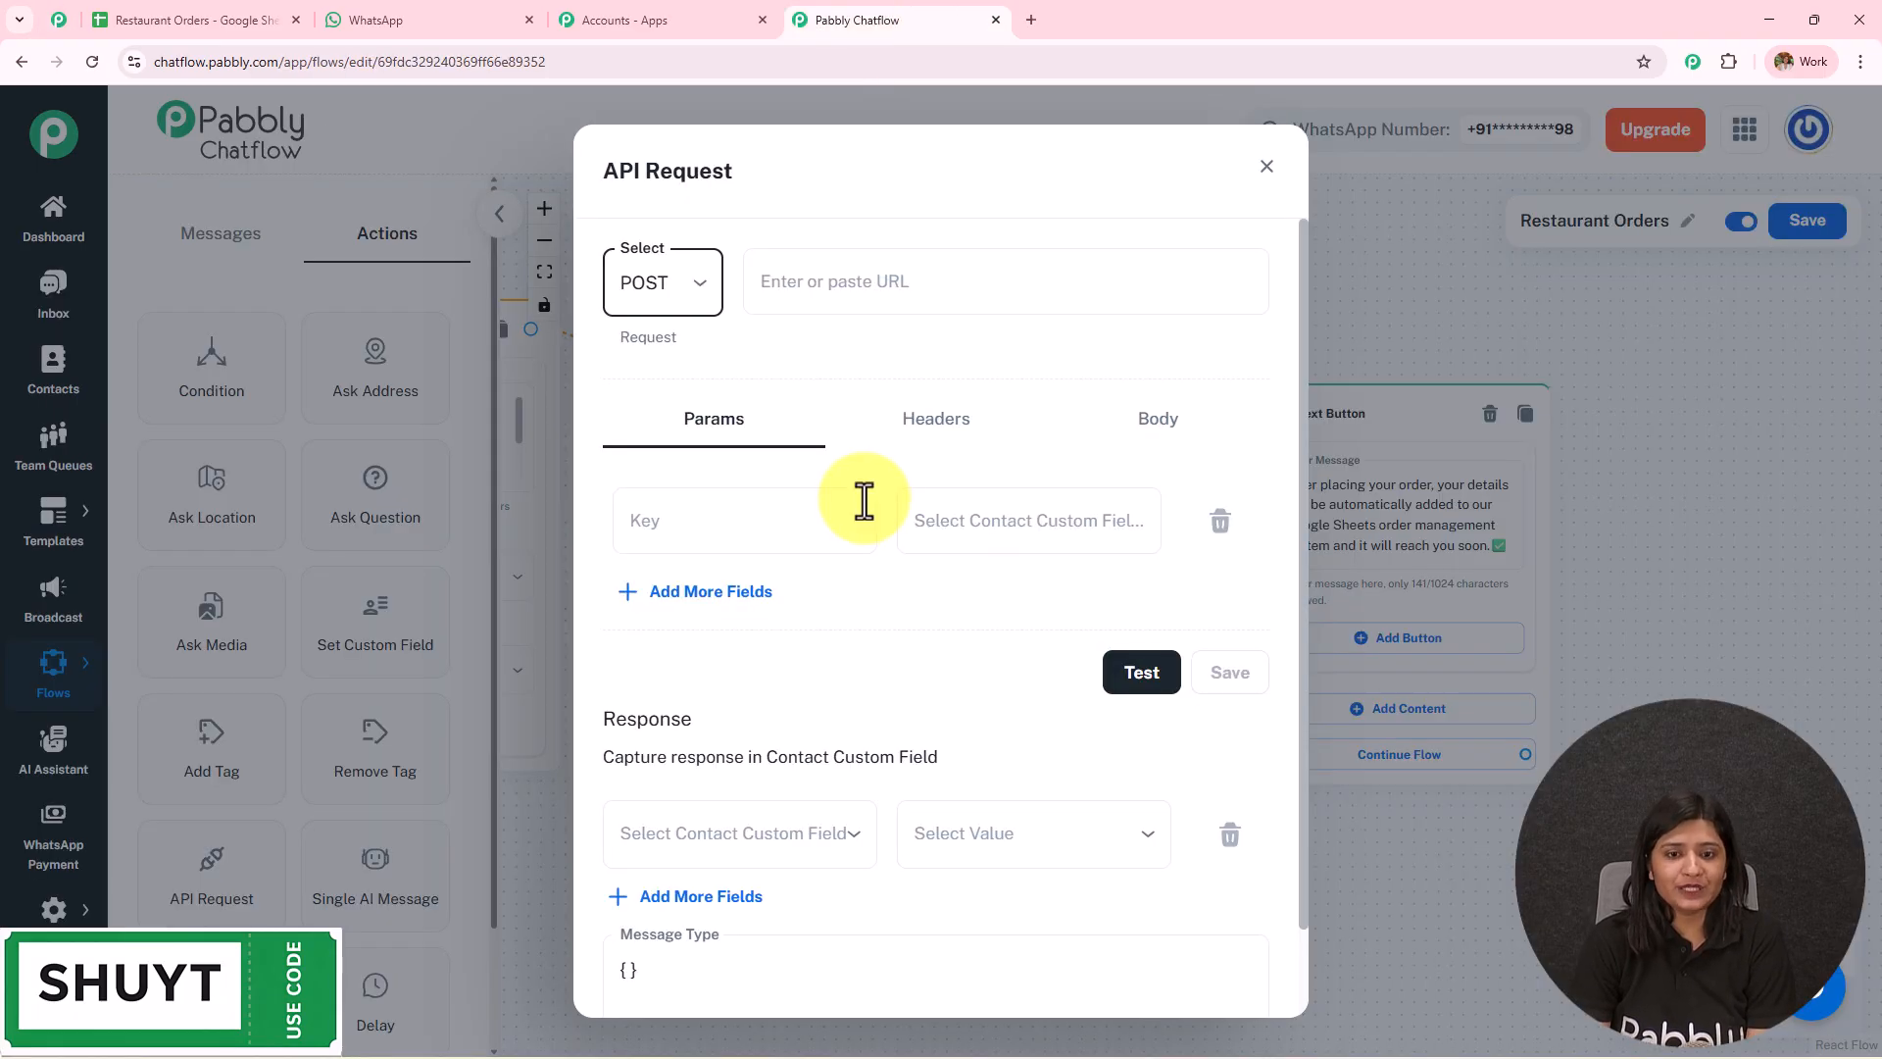
left_click(708, 591)
left_click(722, 691)
left_click(714, 793)
left_click(726, 885)
left_click(259, 18)
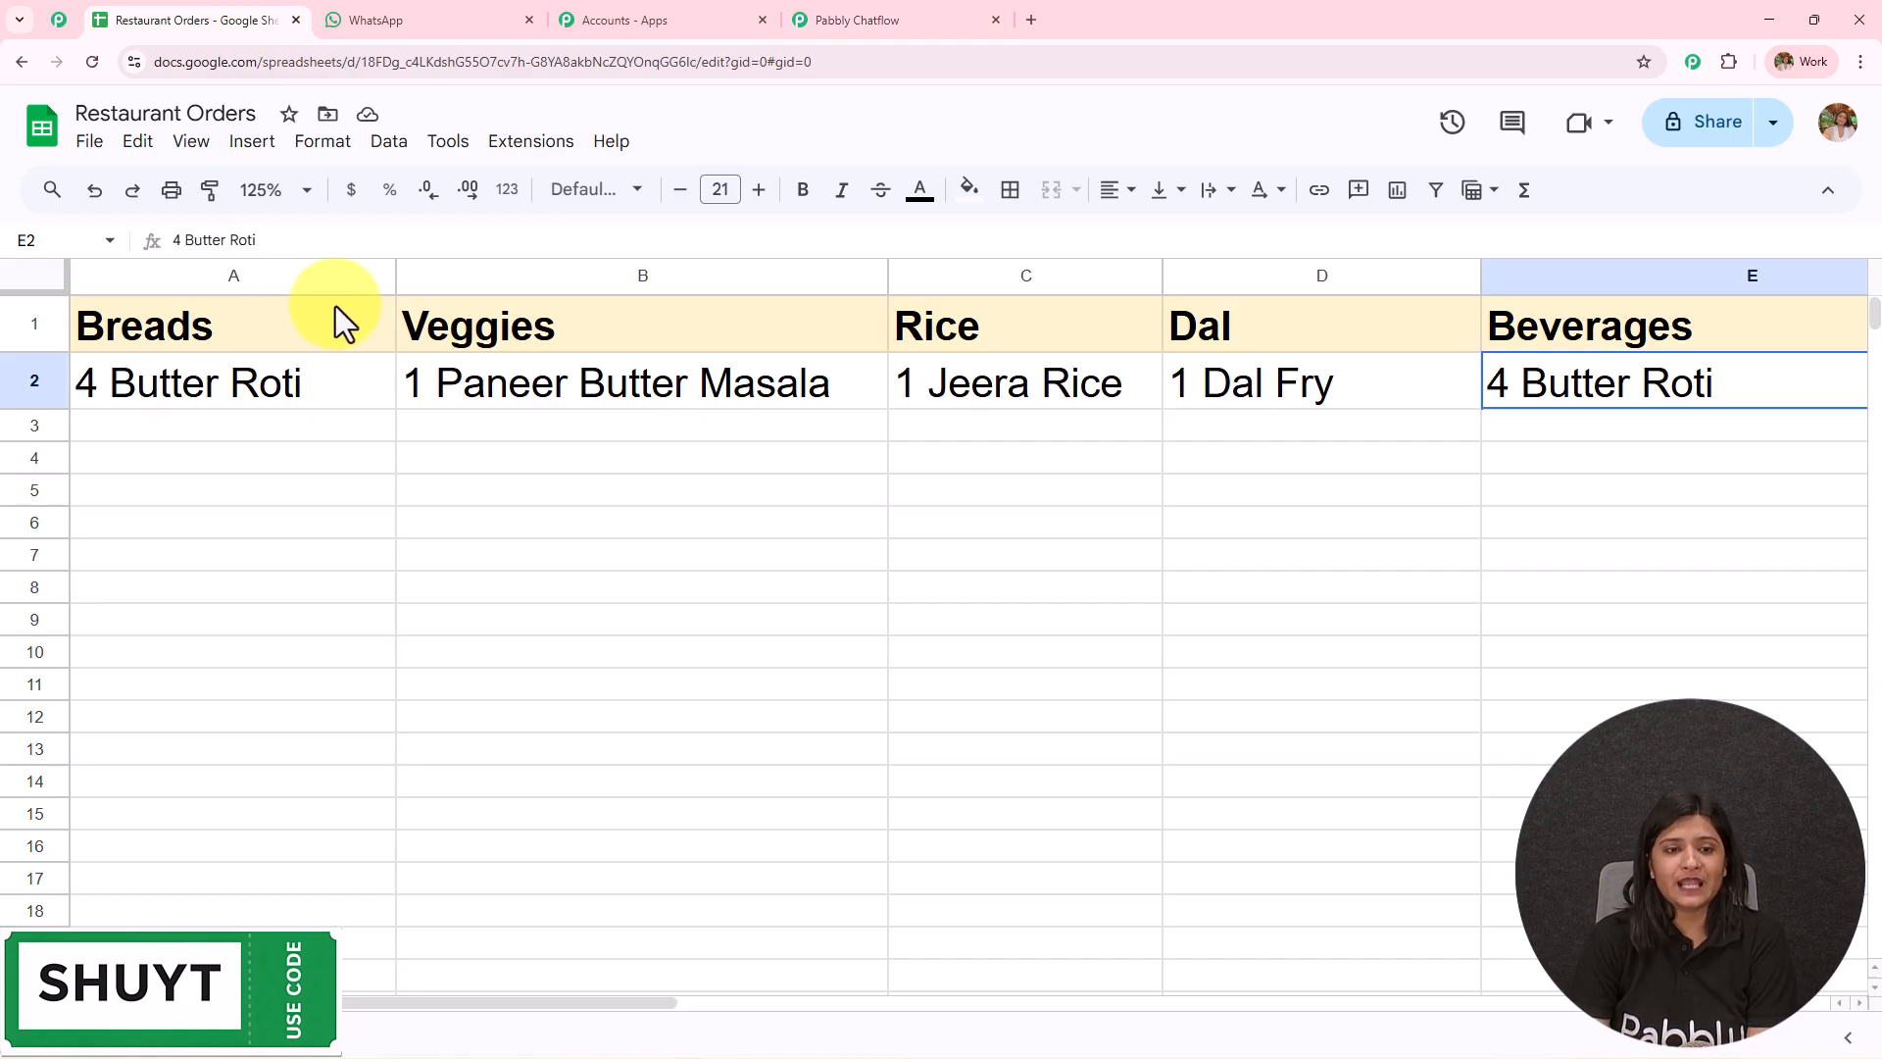
left_click(882, 20)
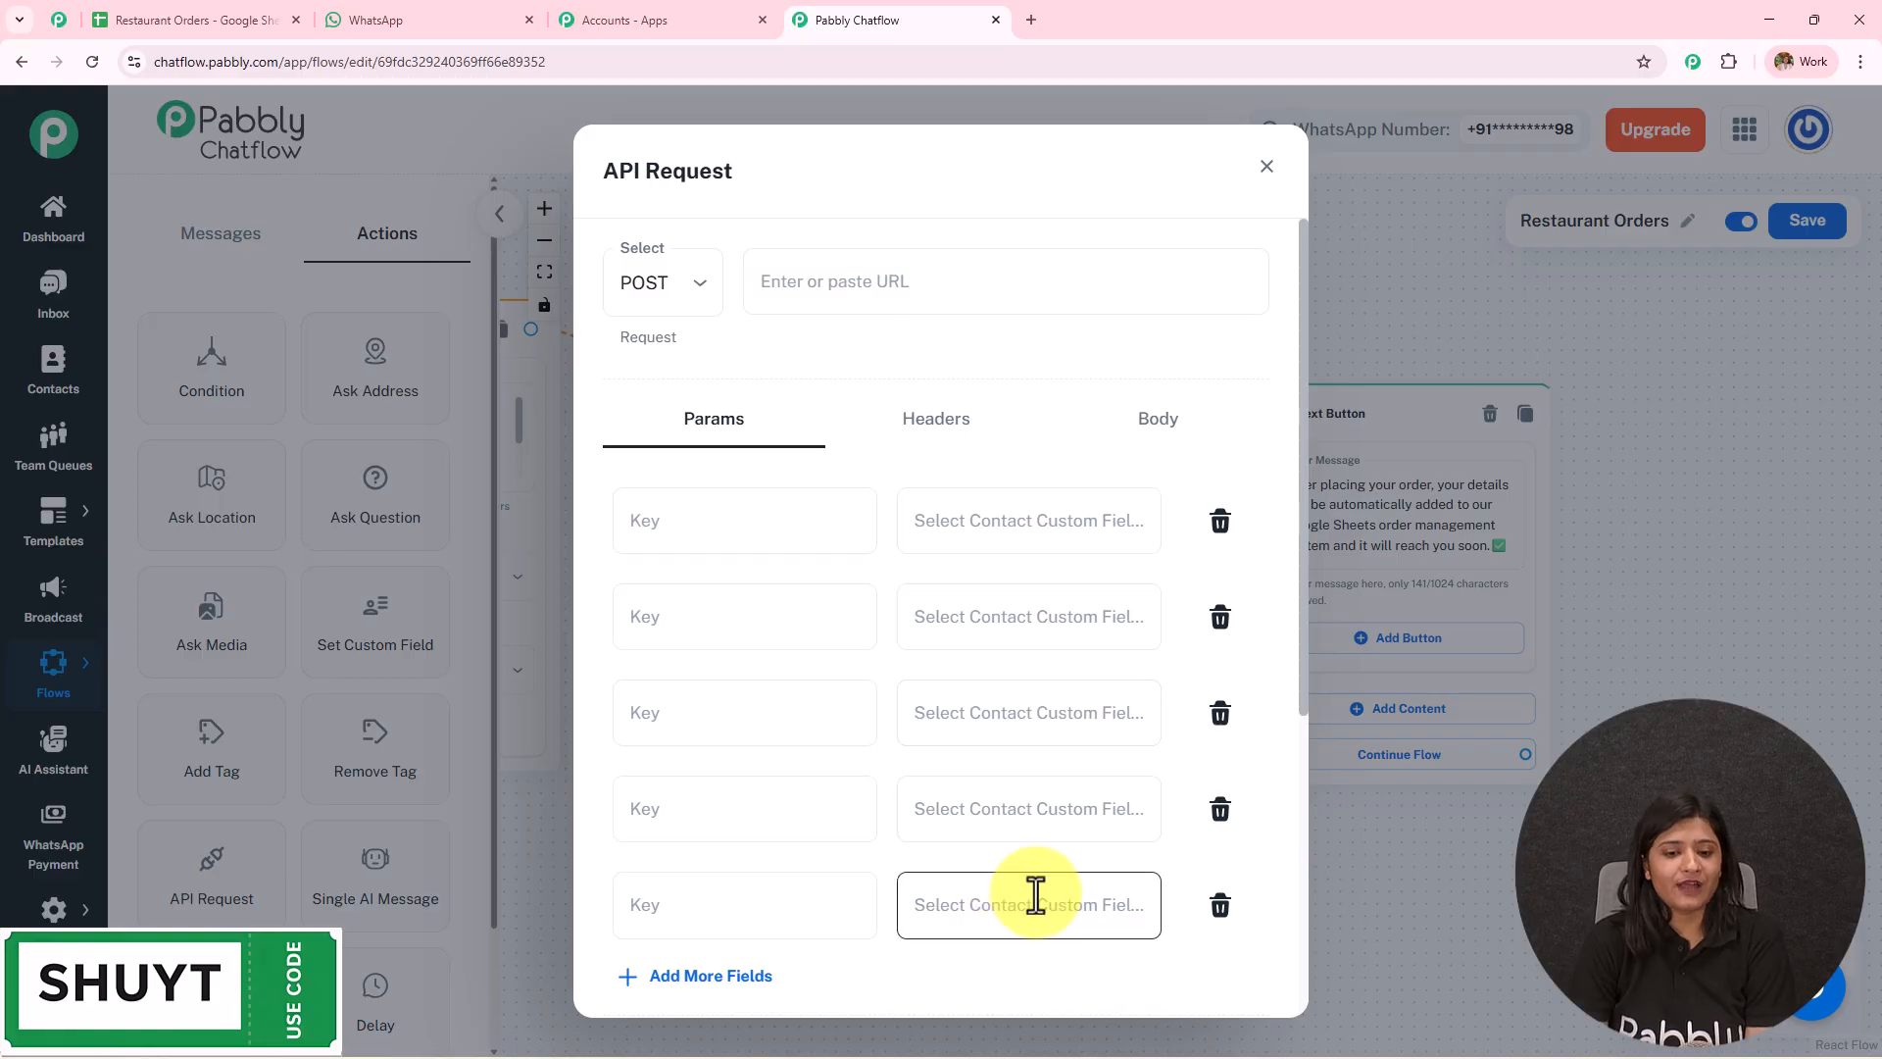
scroll(1030, 891, "down", 5)
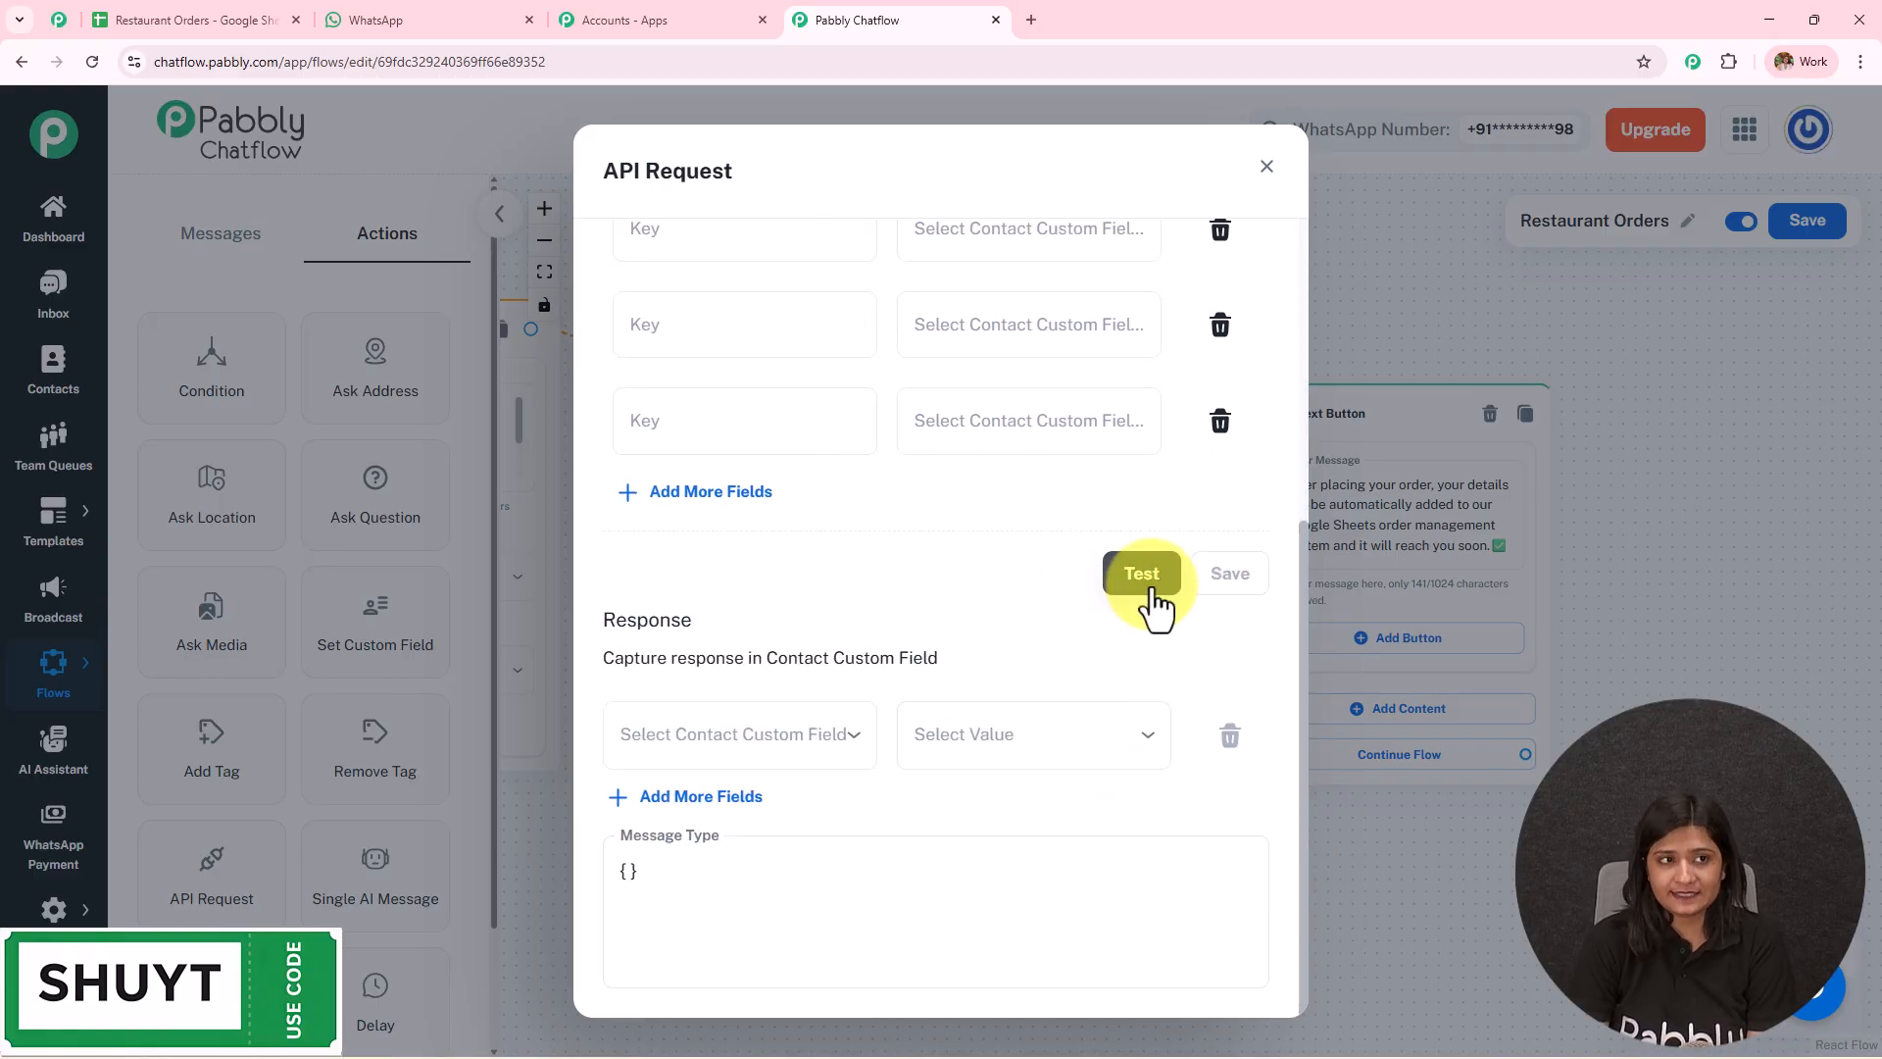
Switch to Pabbly Connect and review the labels and values in the webhook trigger's received response.
left_click(61, 19)
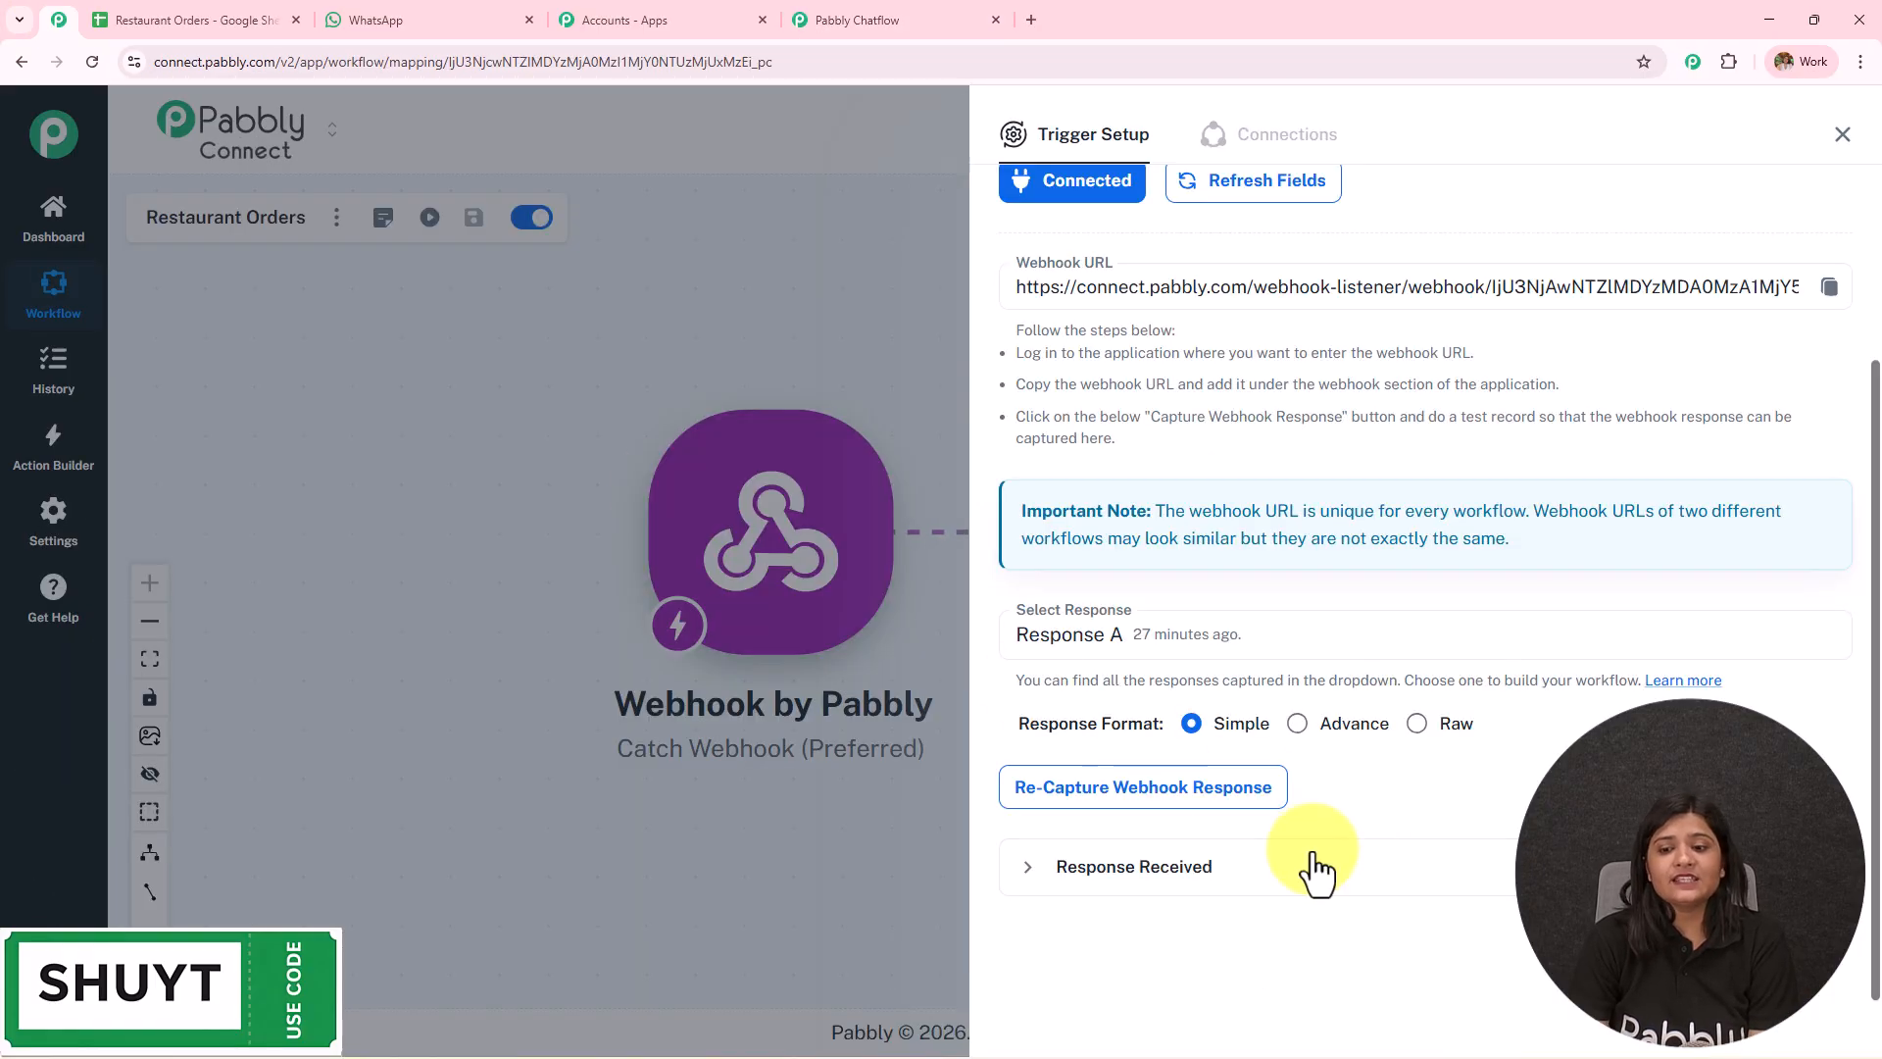
left_click(1213, 869)
scroll(1382, 756, "down", 4)
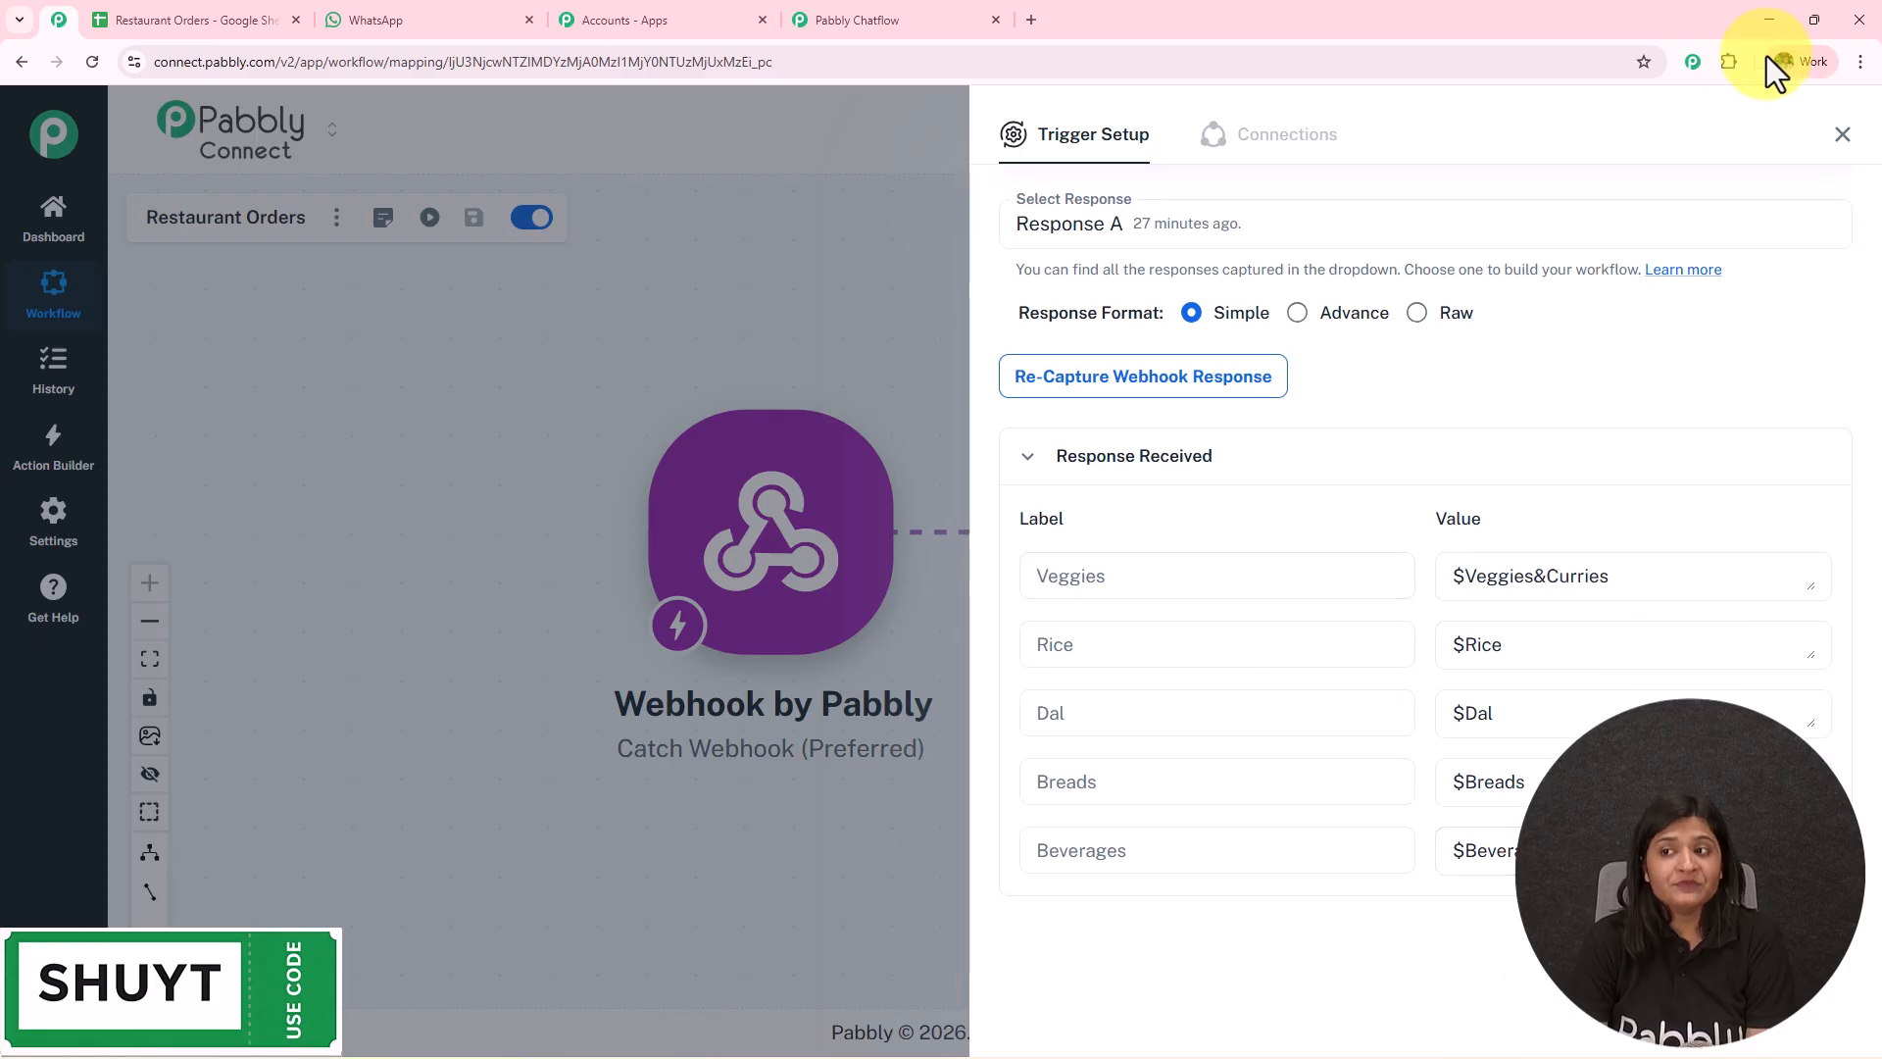
left_click(1842, 134)
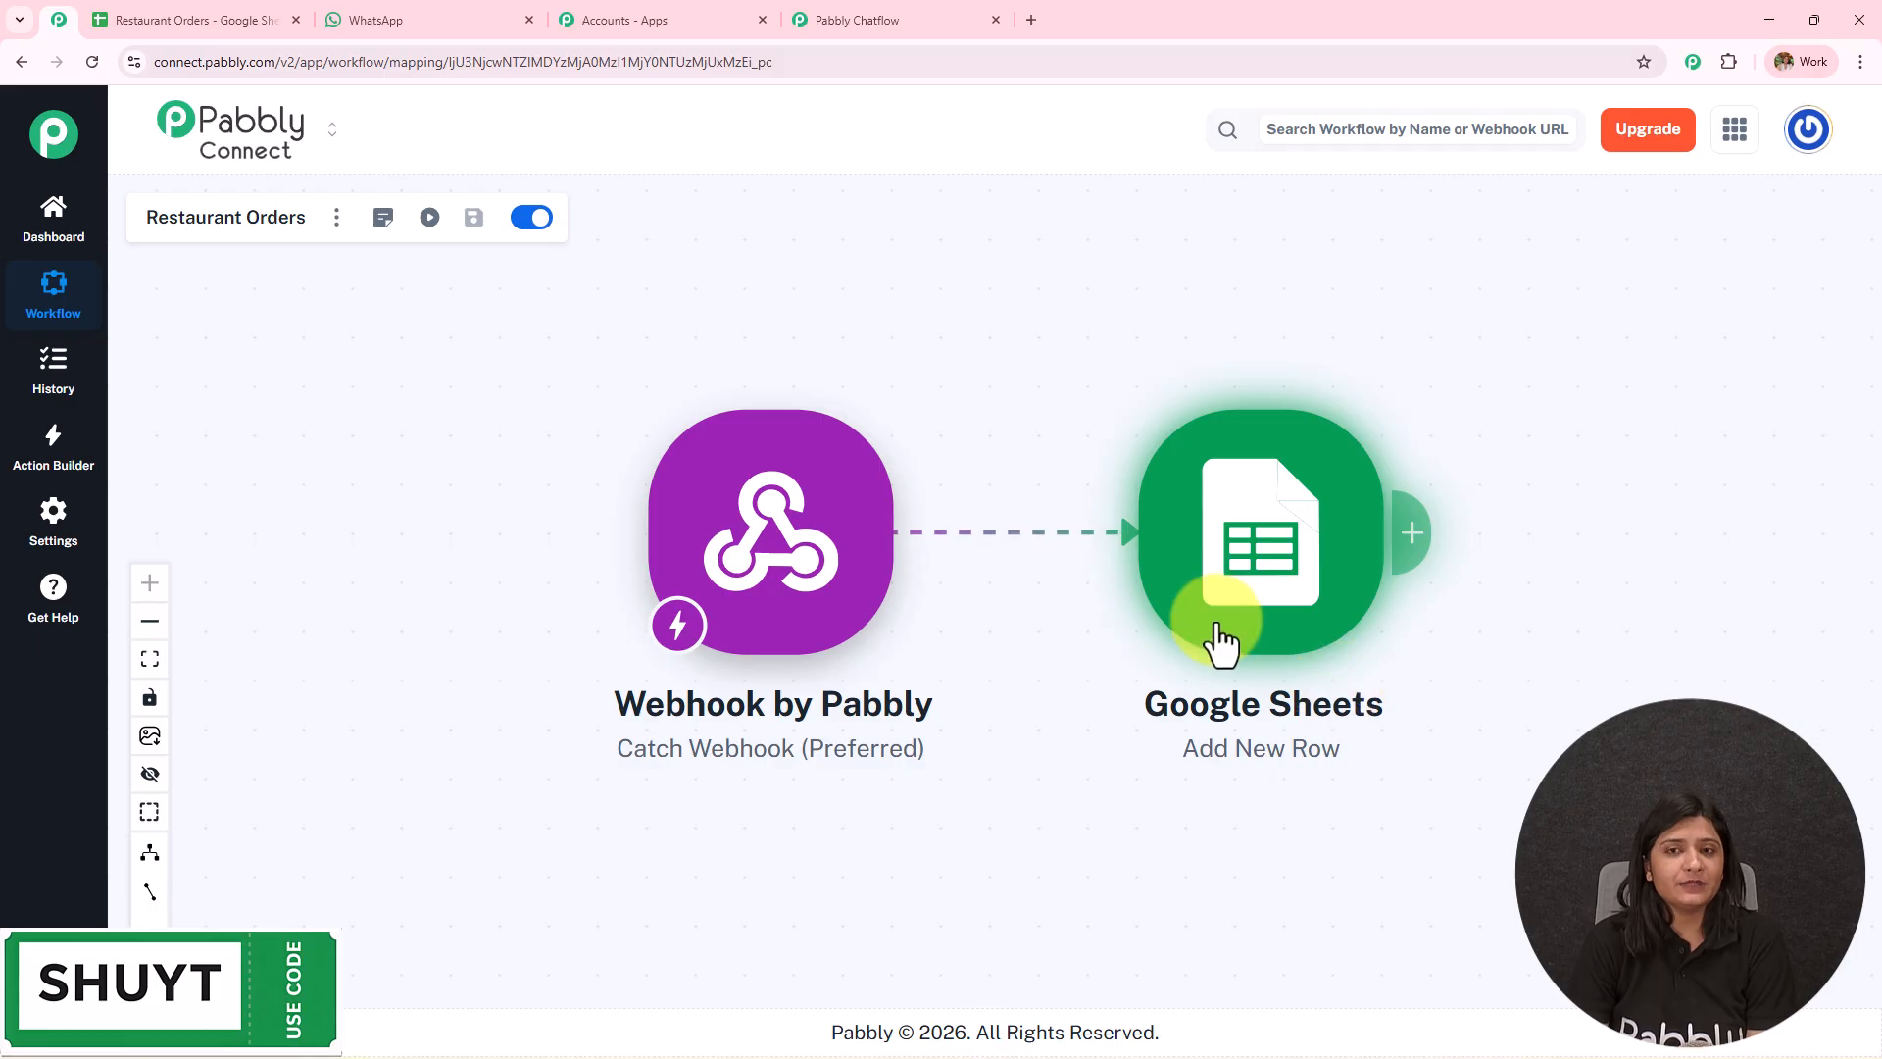
Review the Google Sheets Add New Row action's spreadsheet, sheet, column mappings and received response against the Restaurant Orders sheet.
left_click(1264, 573)
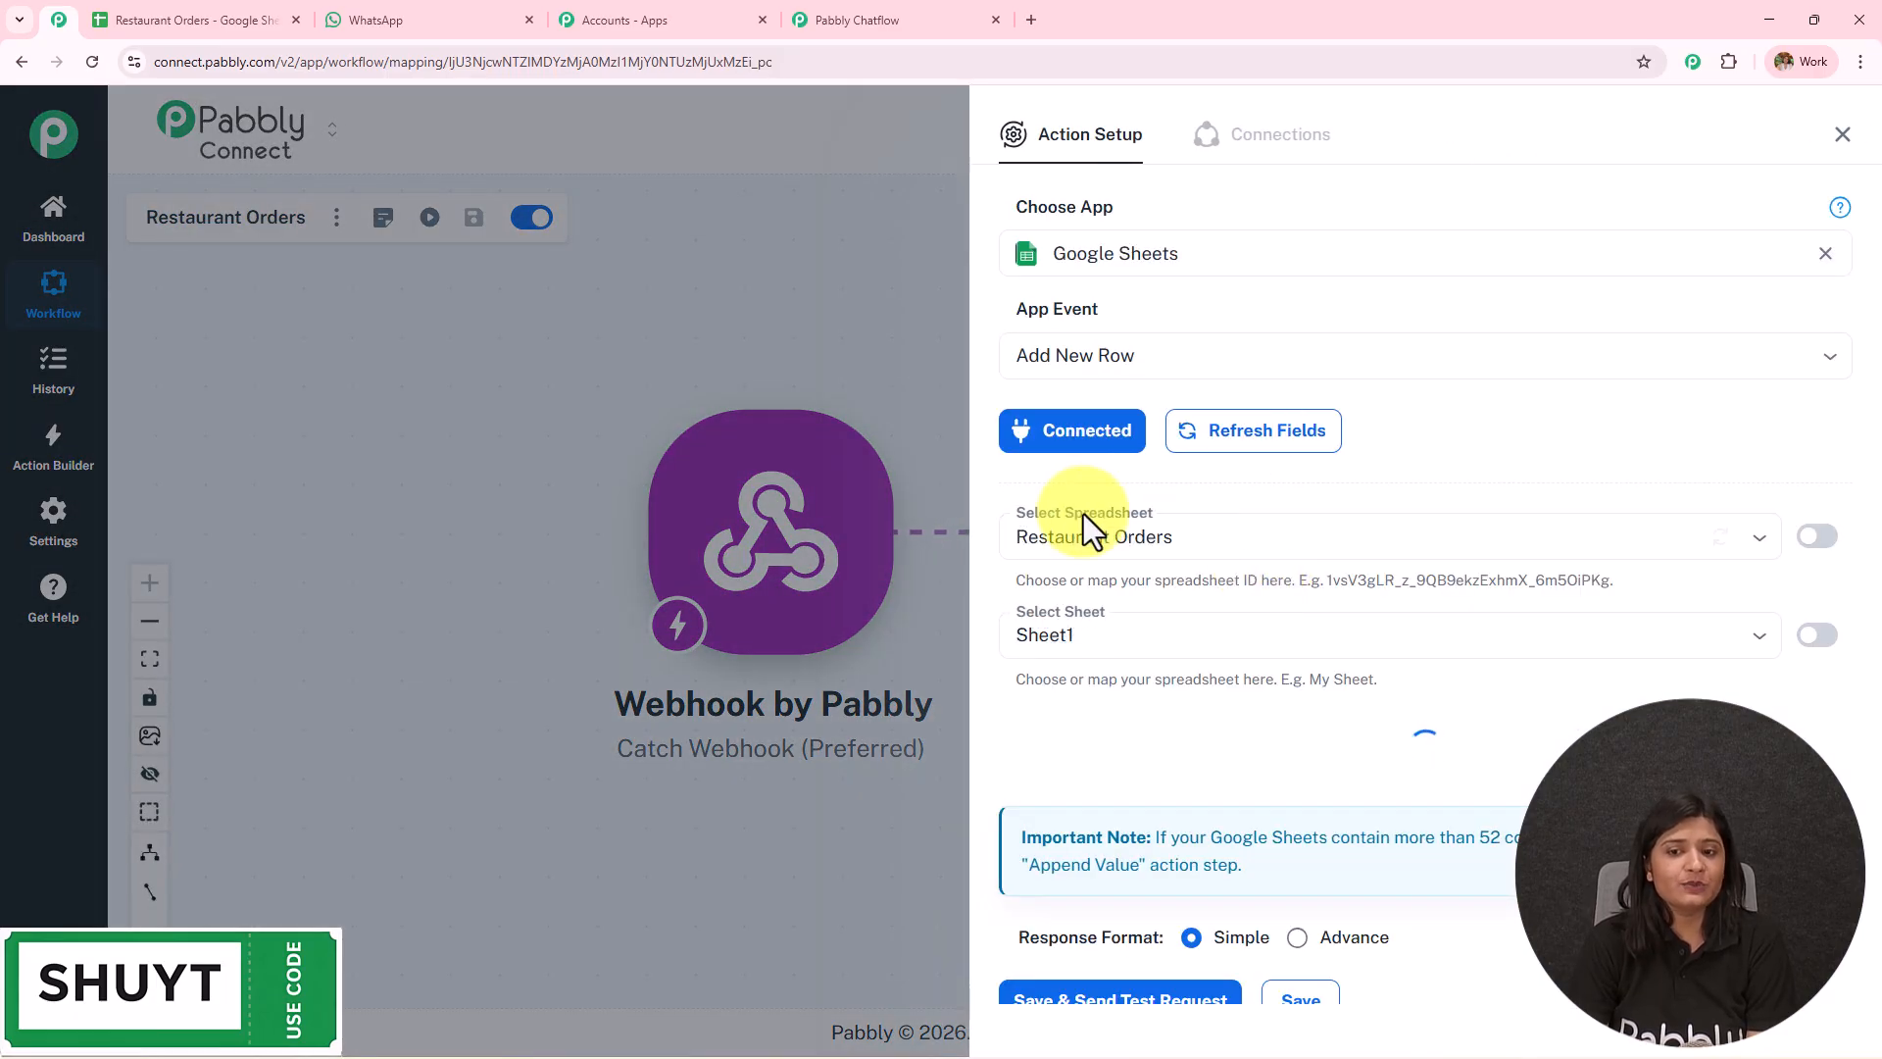
left_click(263, 14)
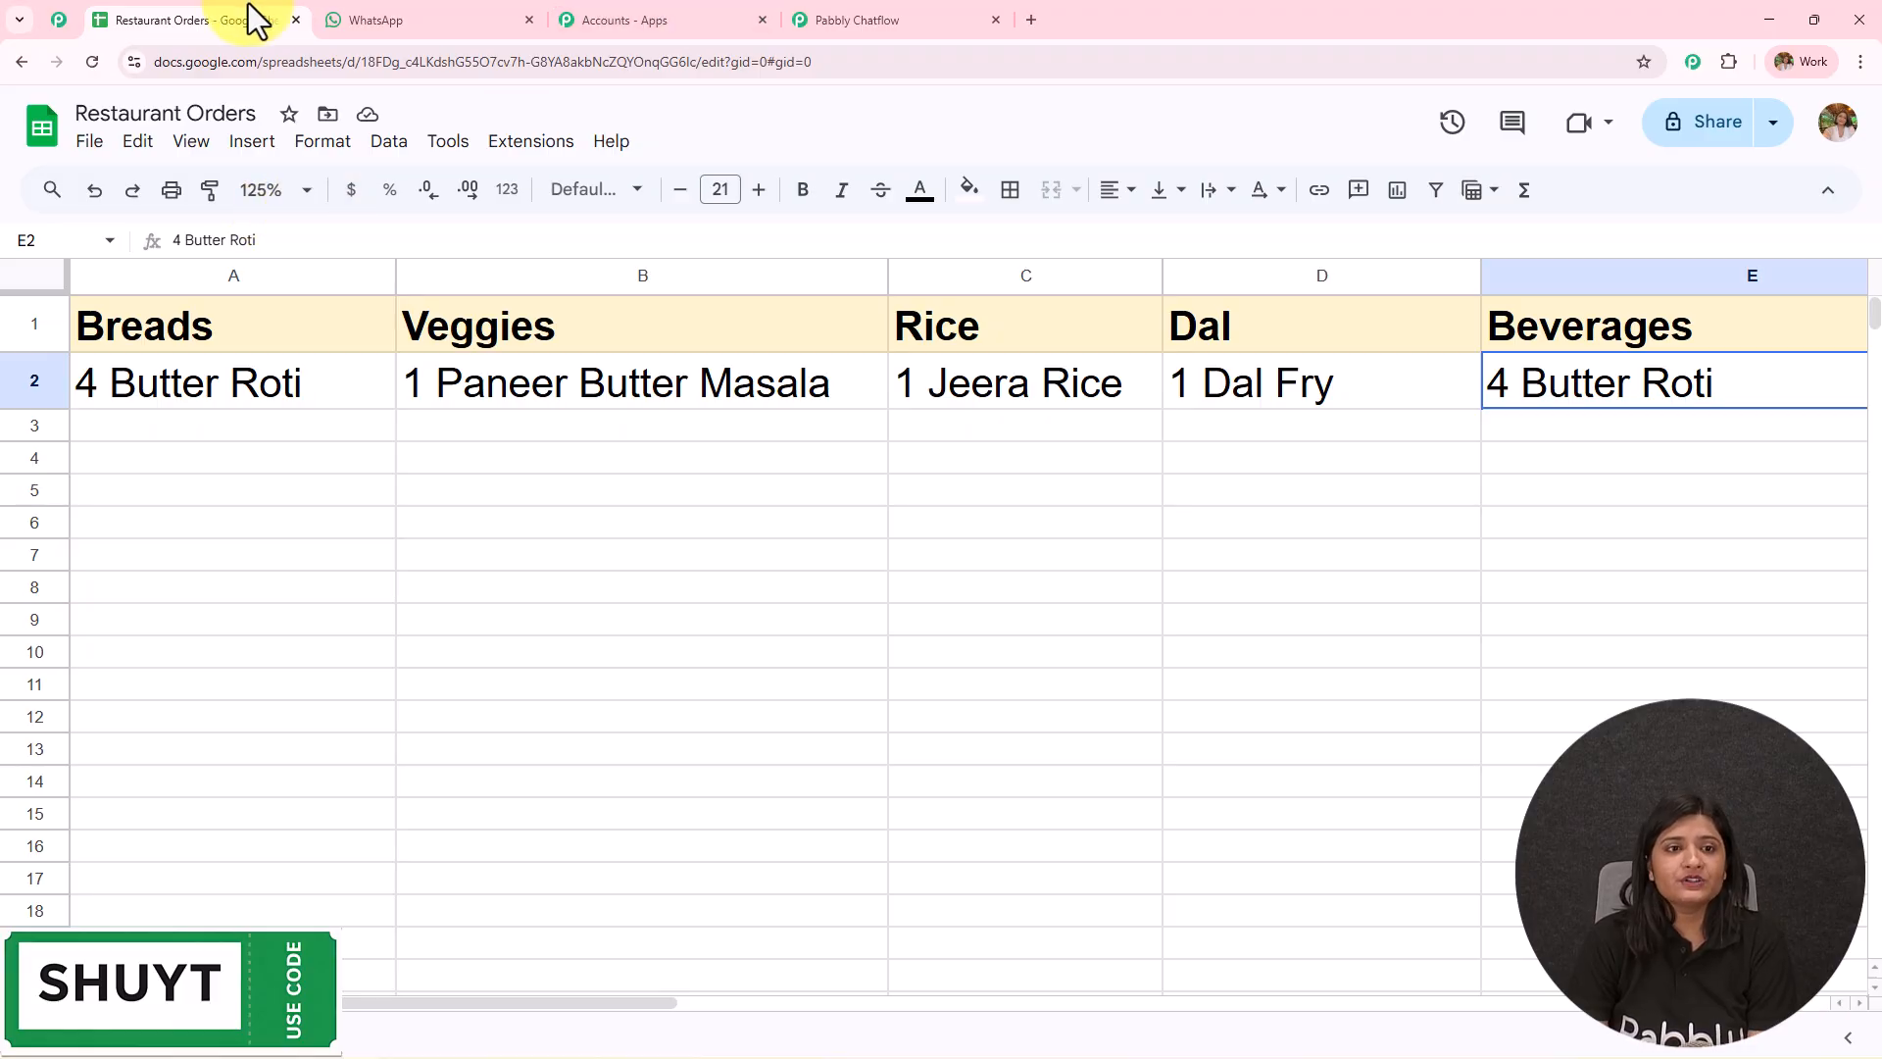
left_click(673, 19)
left_click(58, 20)
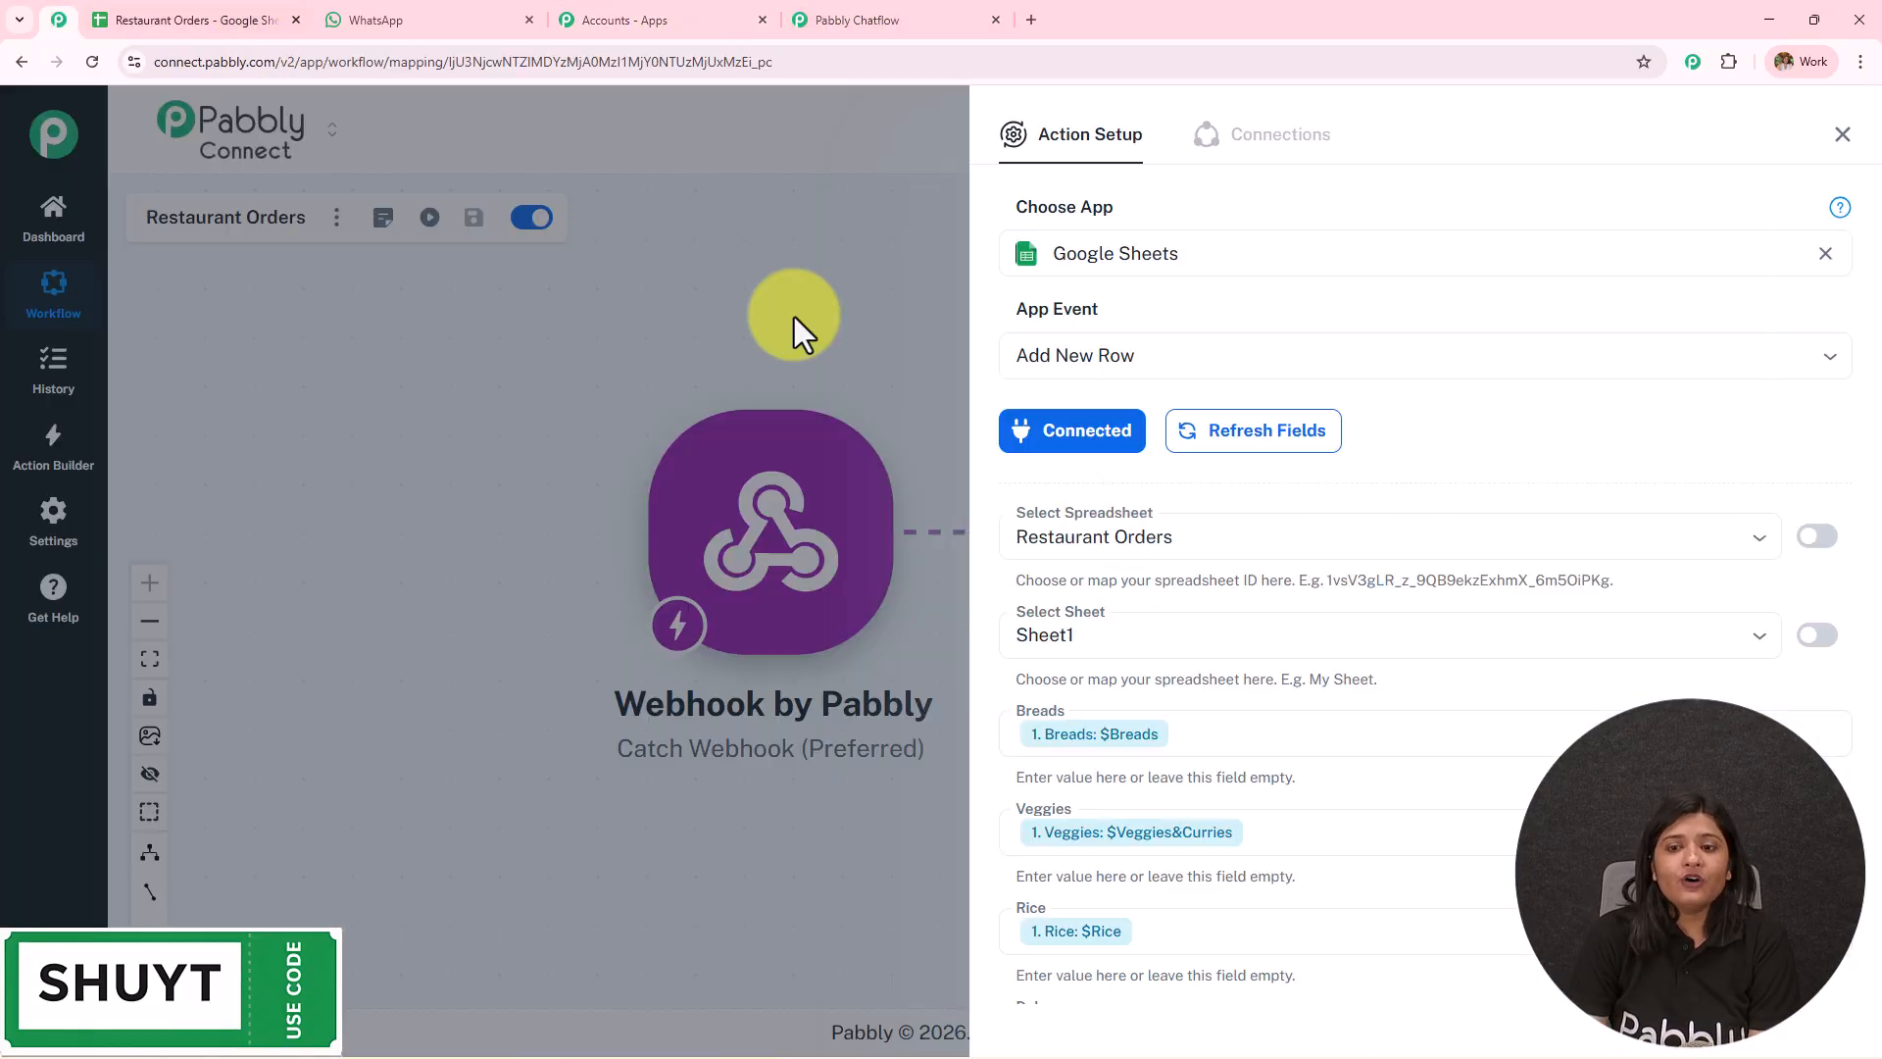
scroll(1176, 651, "down", 3)
scroll(1275, 651, "down", 1)
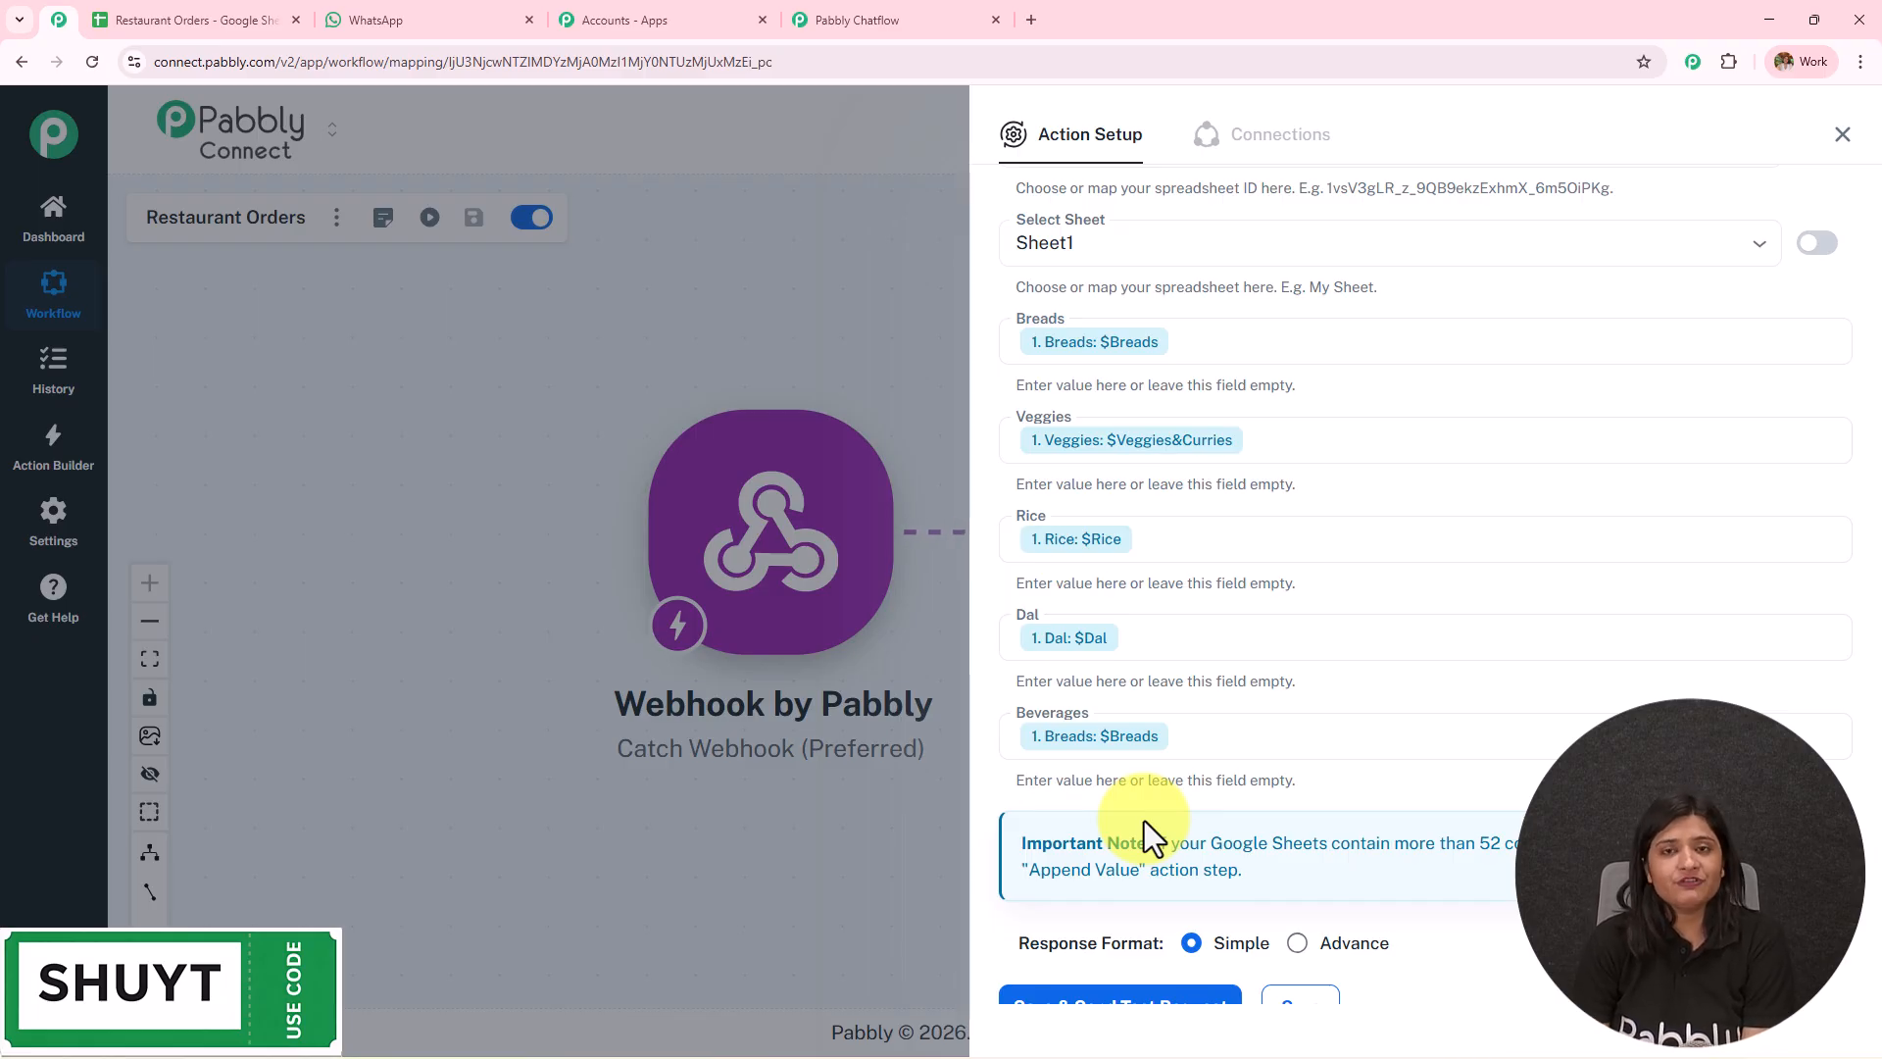
scroll(1214, 820, "down", 2)
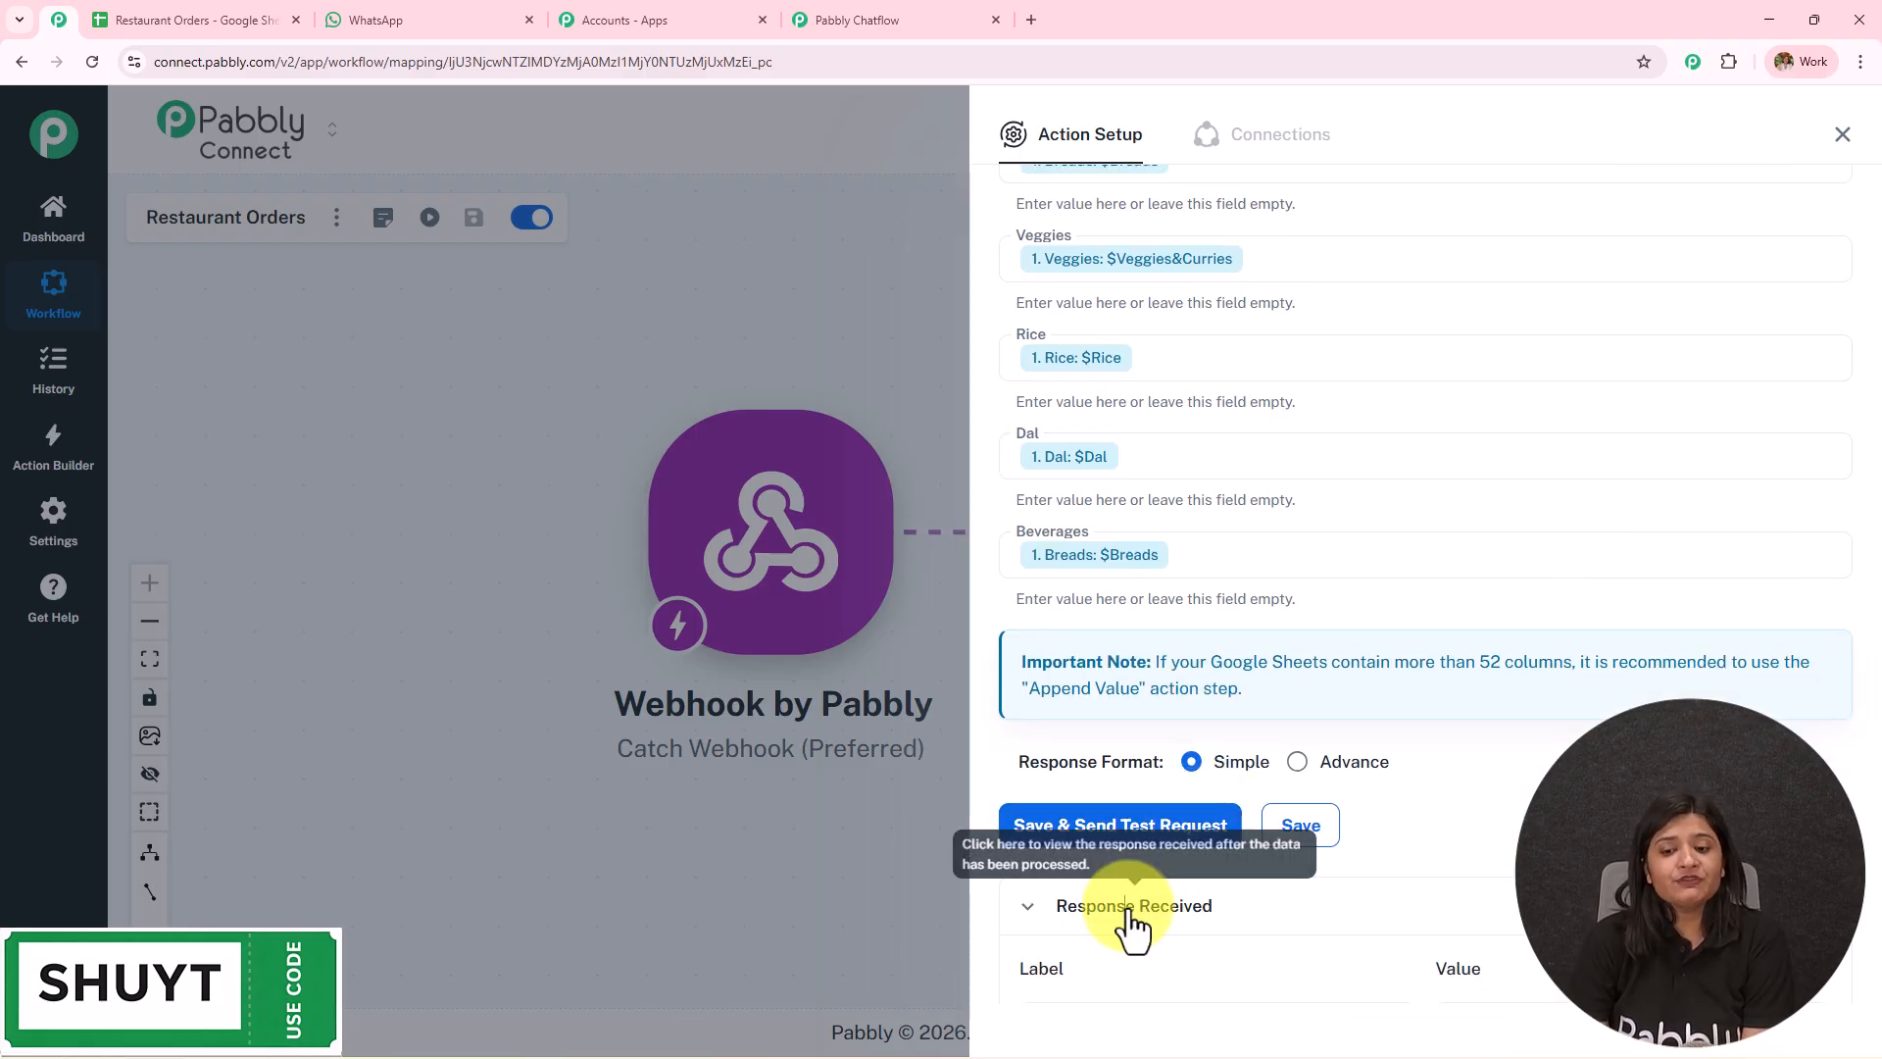
left_click(1132, 906)
scroll(1458, 538, "down", 6)
scroll(1437, 685, "up", 8)
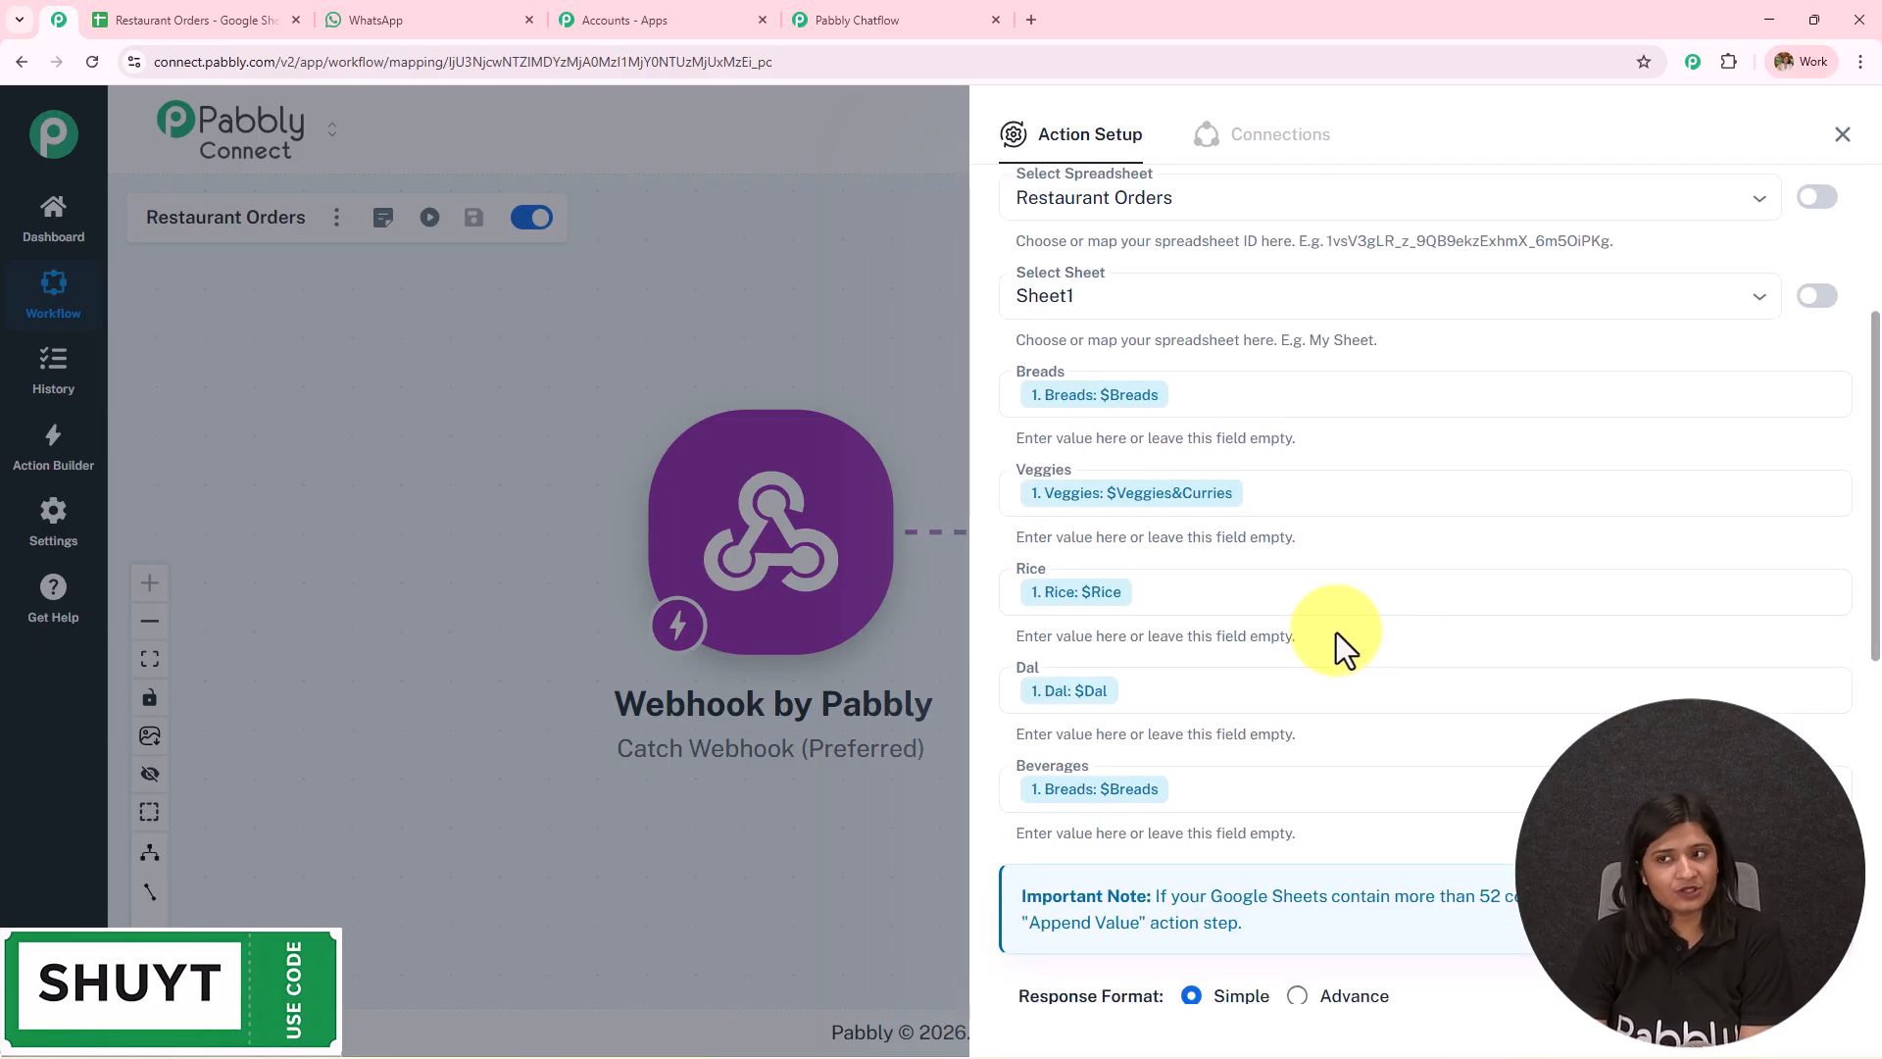
left_click(1843, 134)
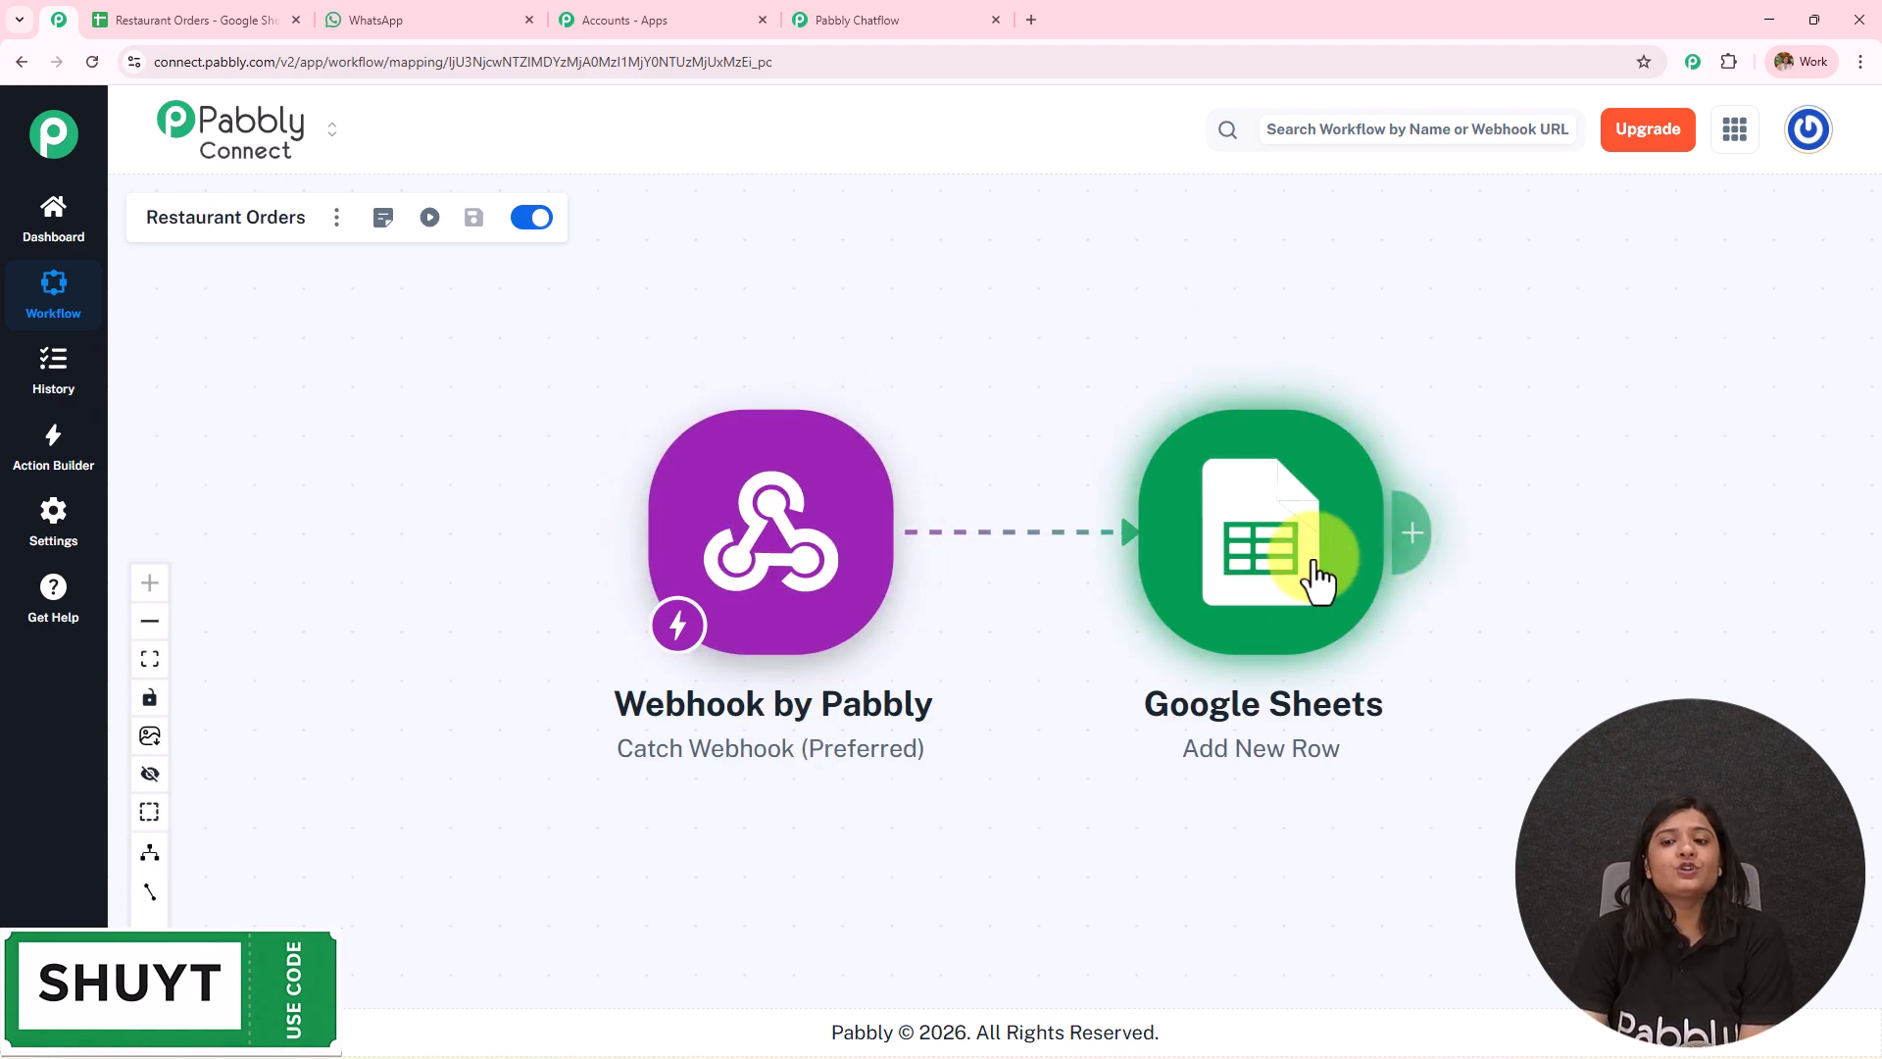
Switch to Pabbly Chatflow, discard the blank API Request setup and delete its unconnected node from the flow.
left_click(851, 22)
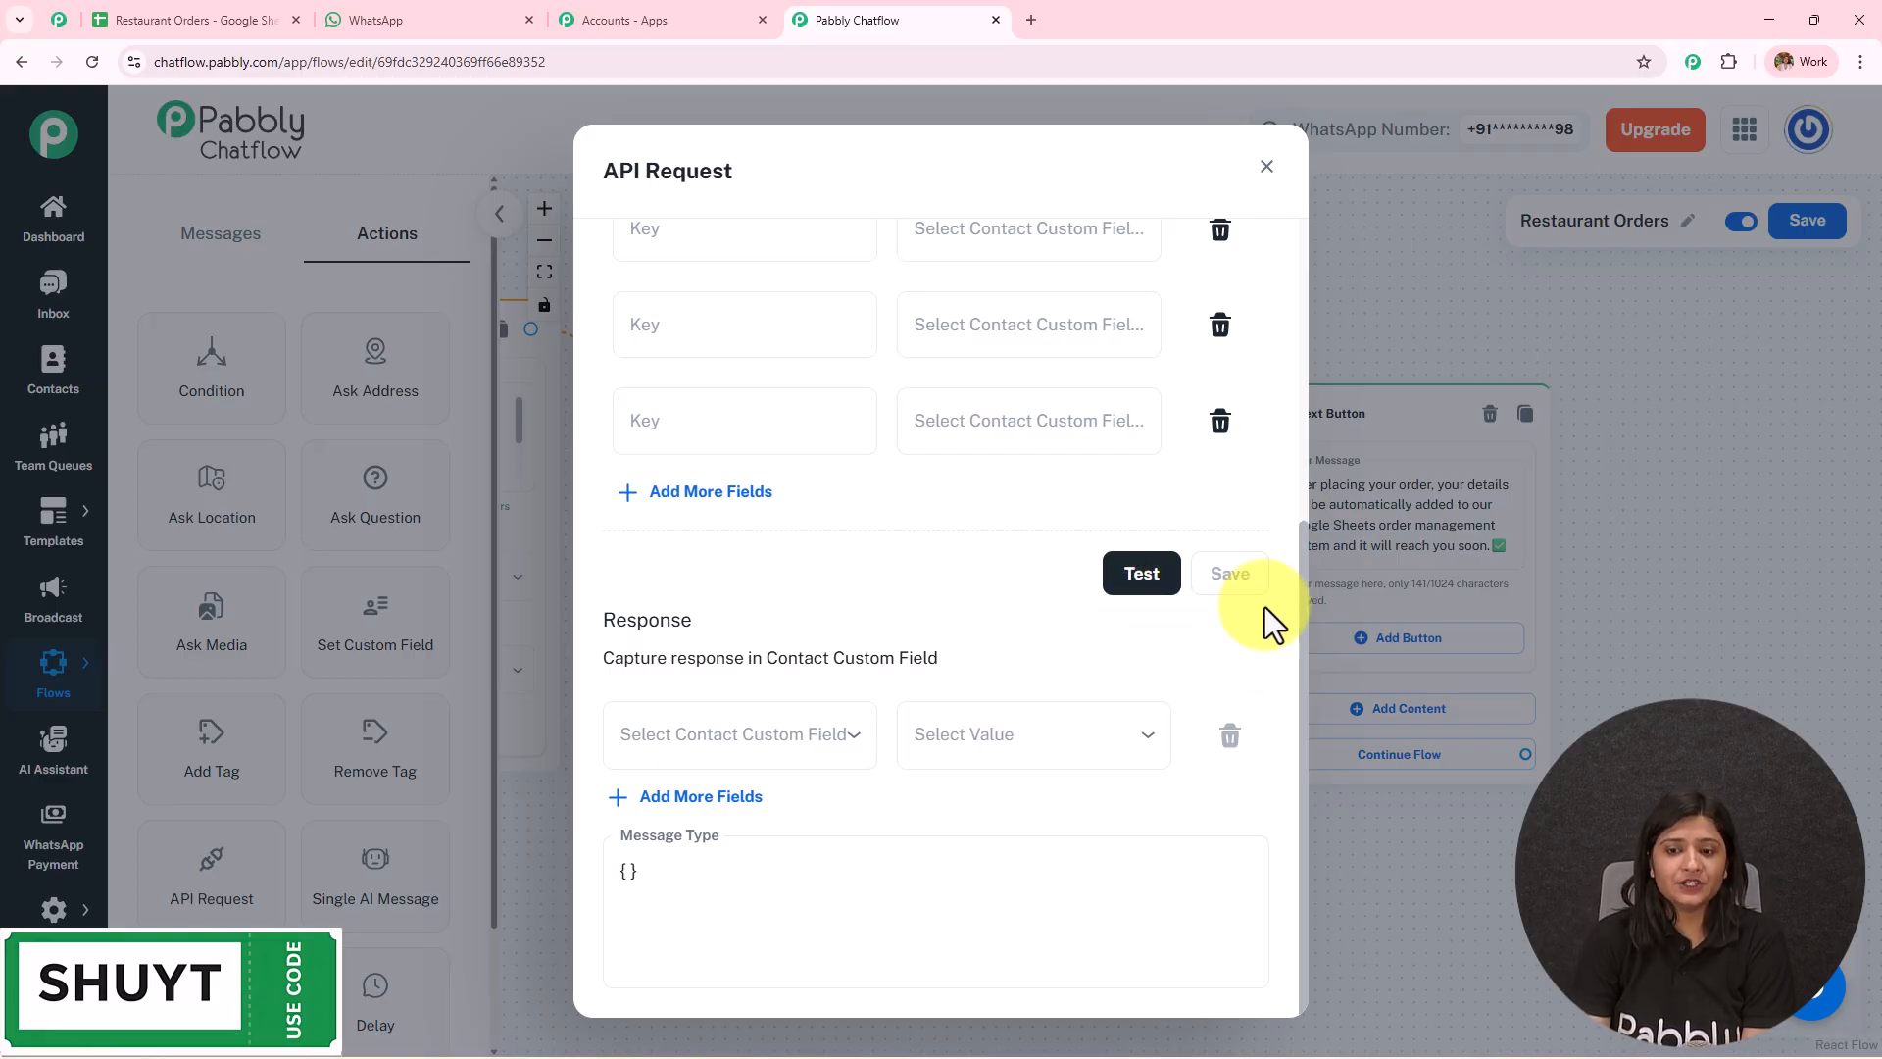
scroll(970, 549, "up", 5)
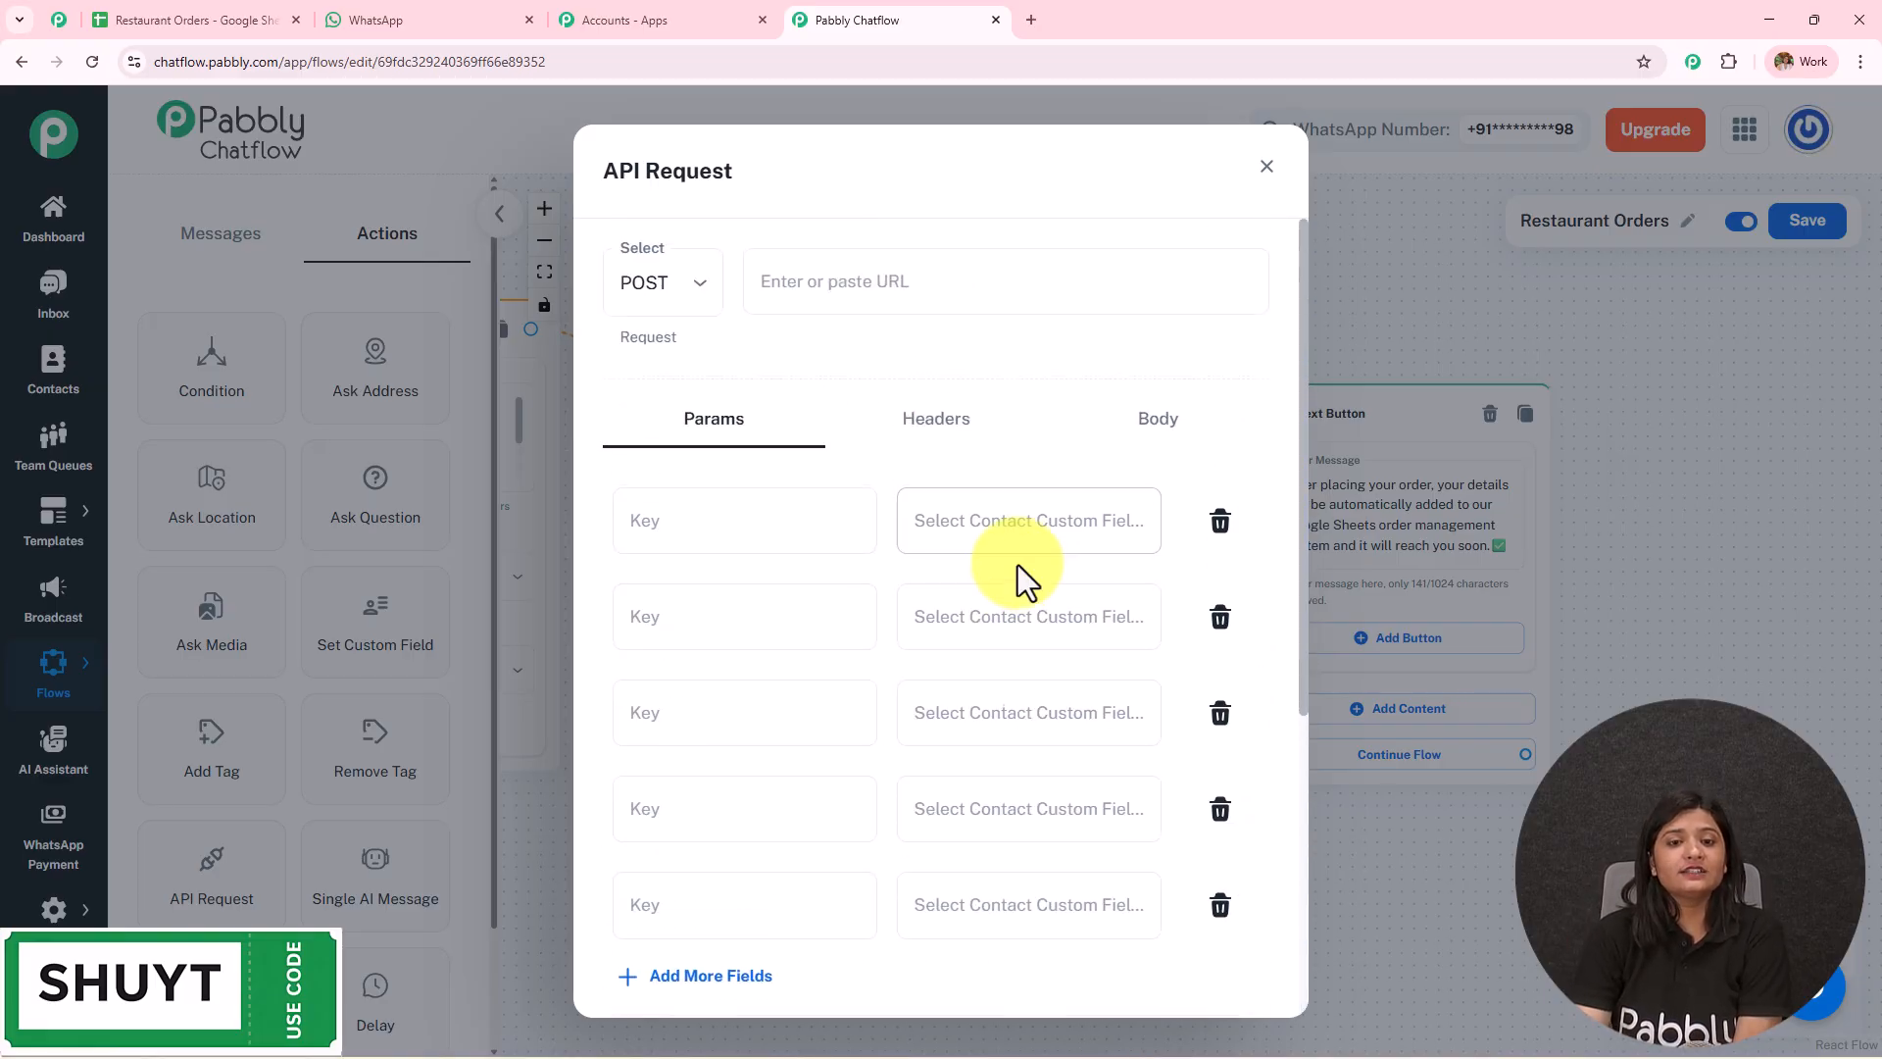
scroll(1017, 566, "down", 2)
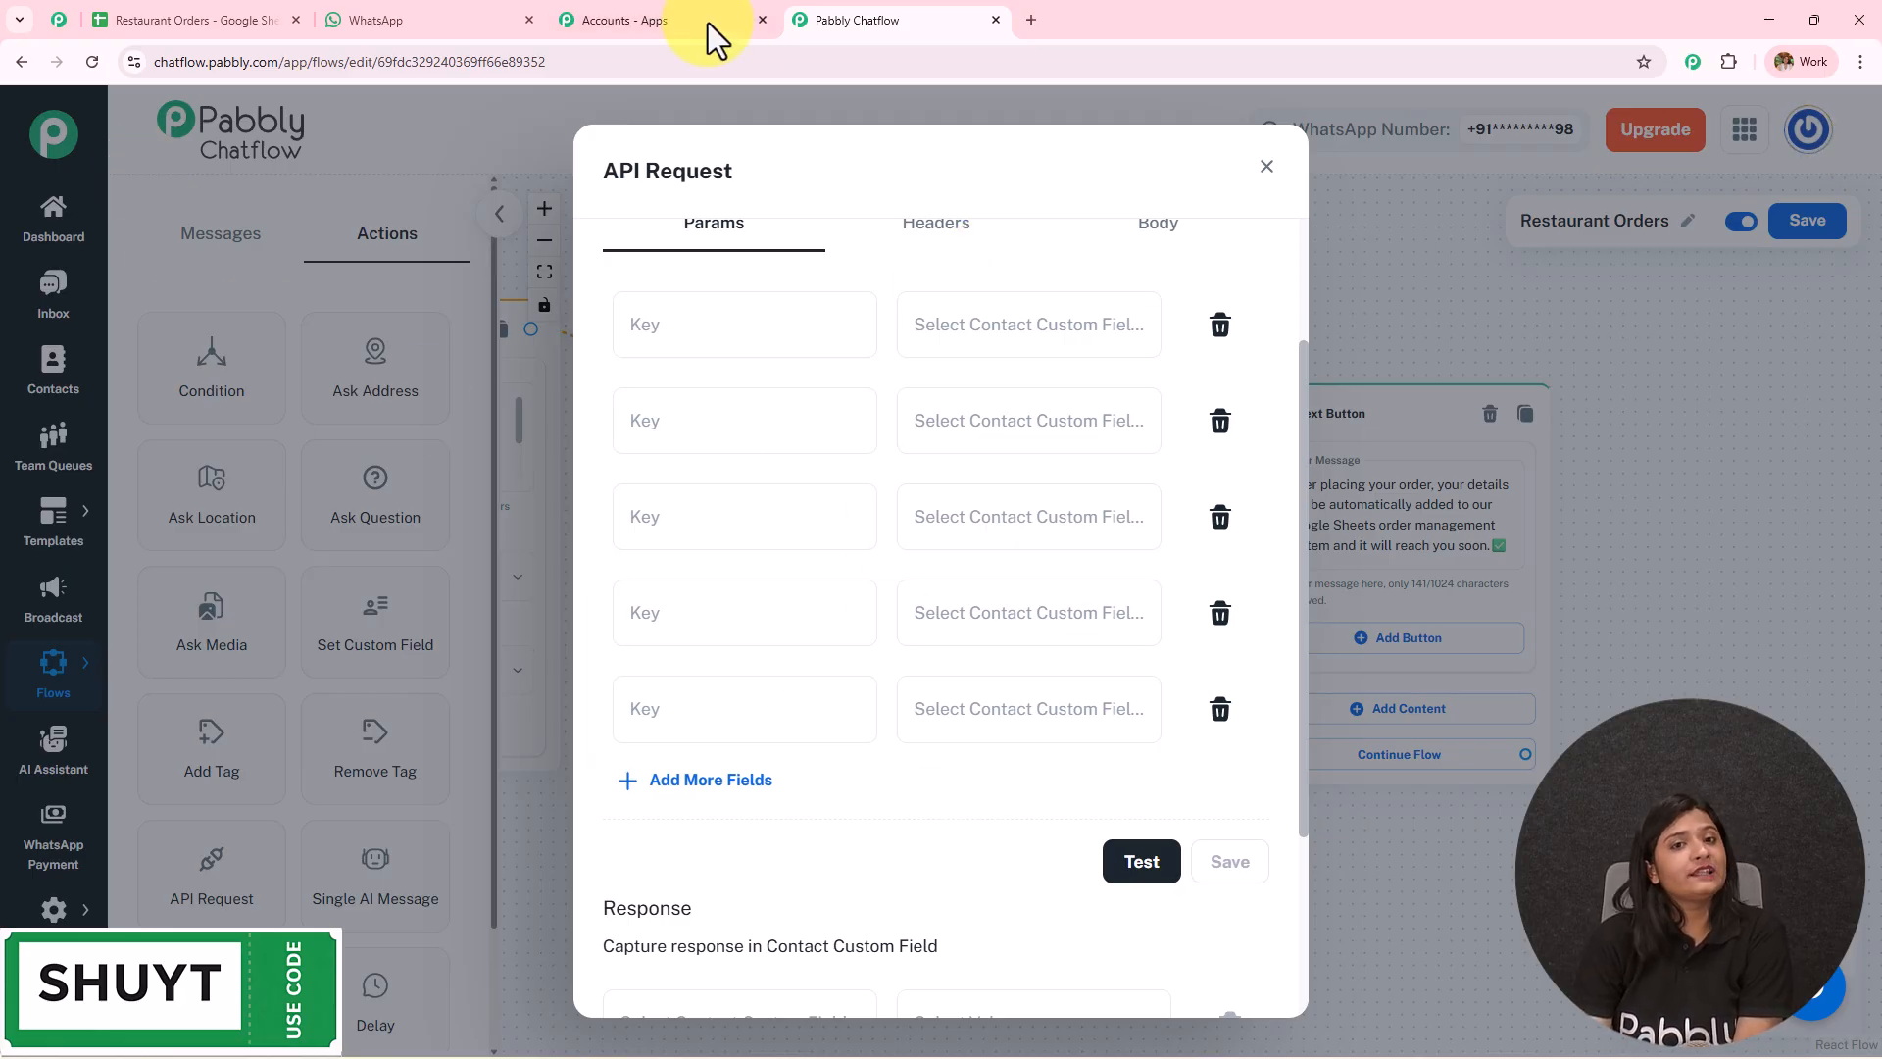
left_click(1267, 167)
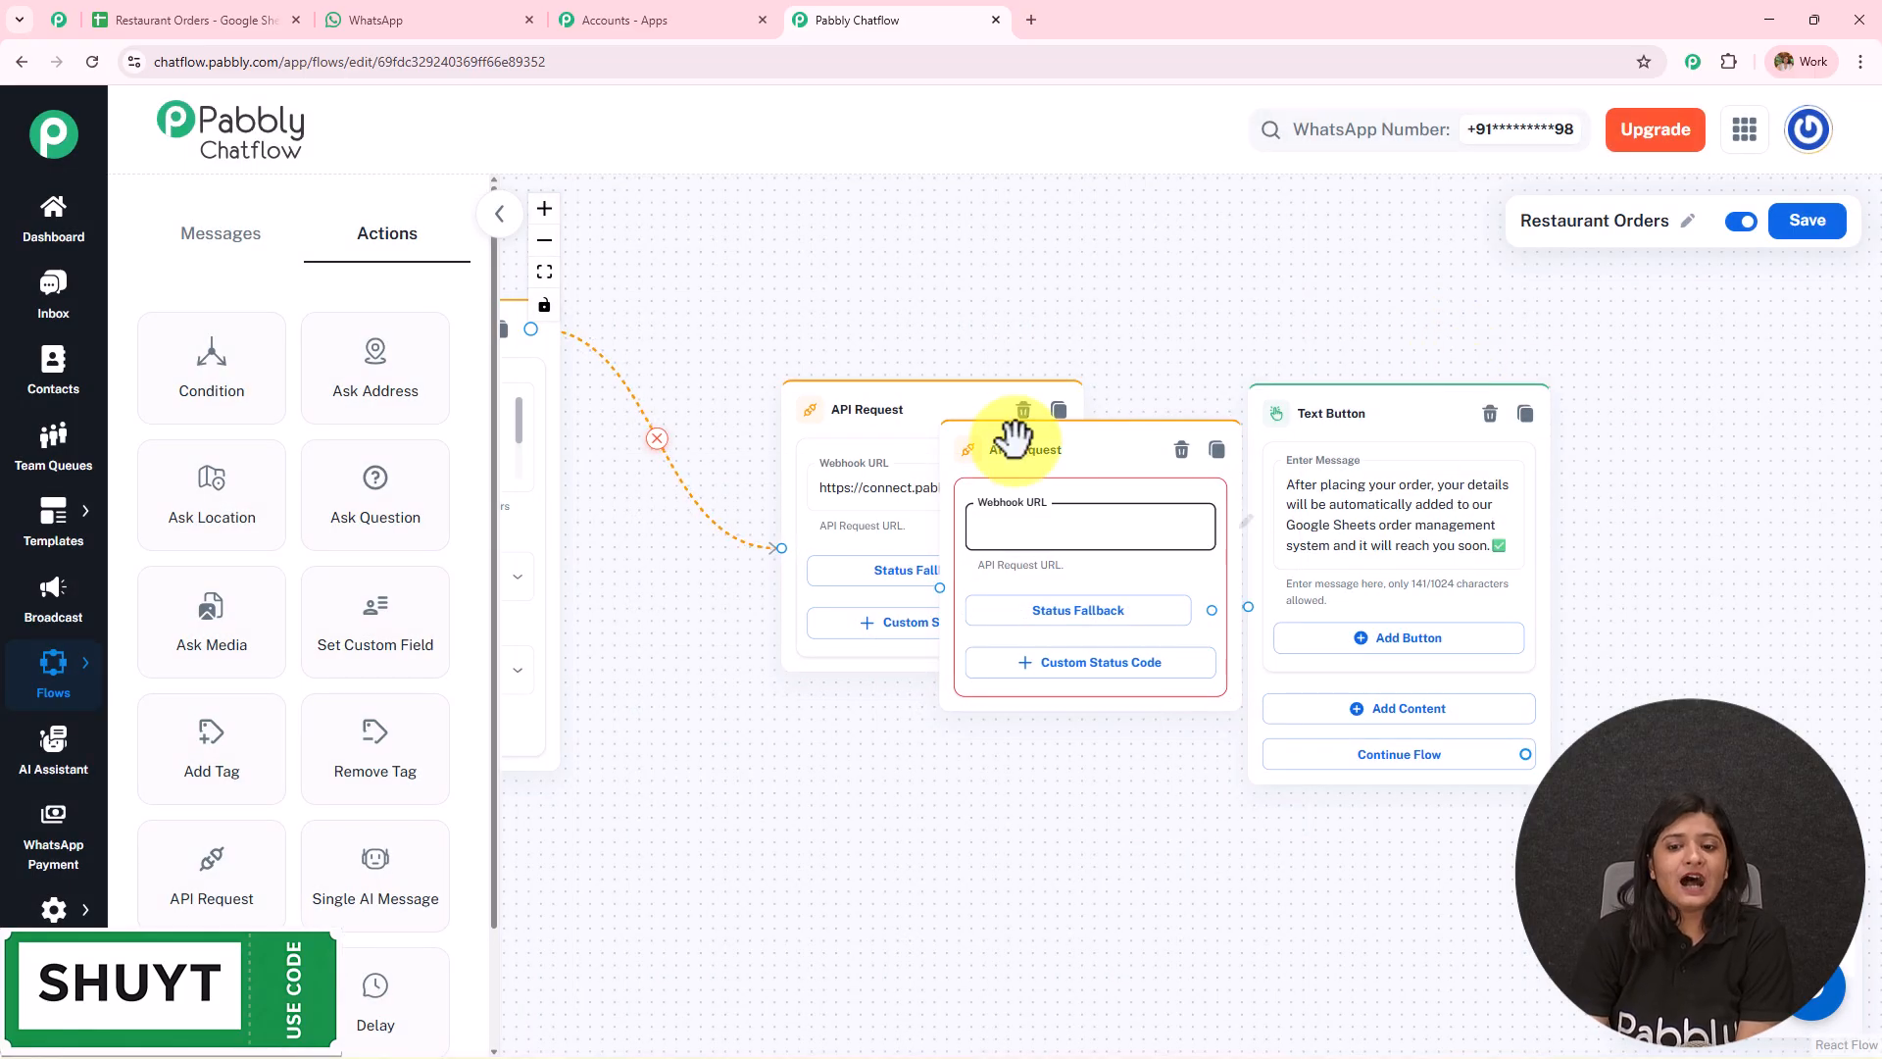
left_click(1181, 449)
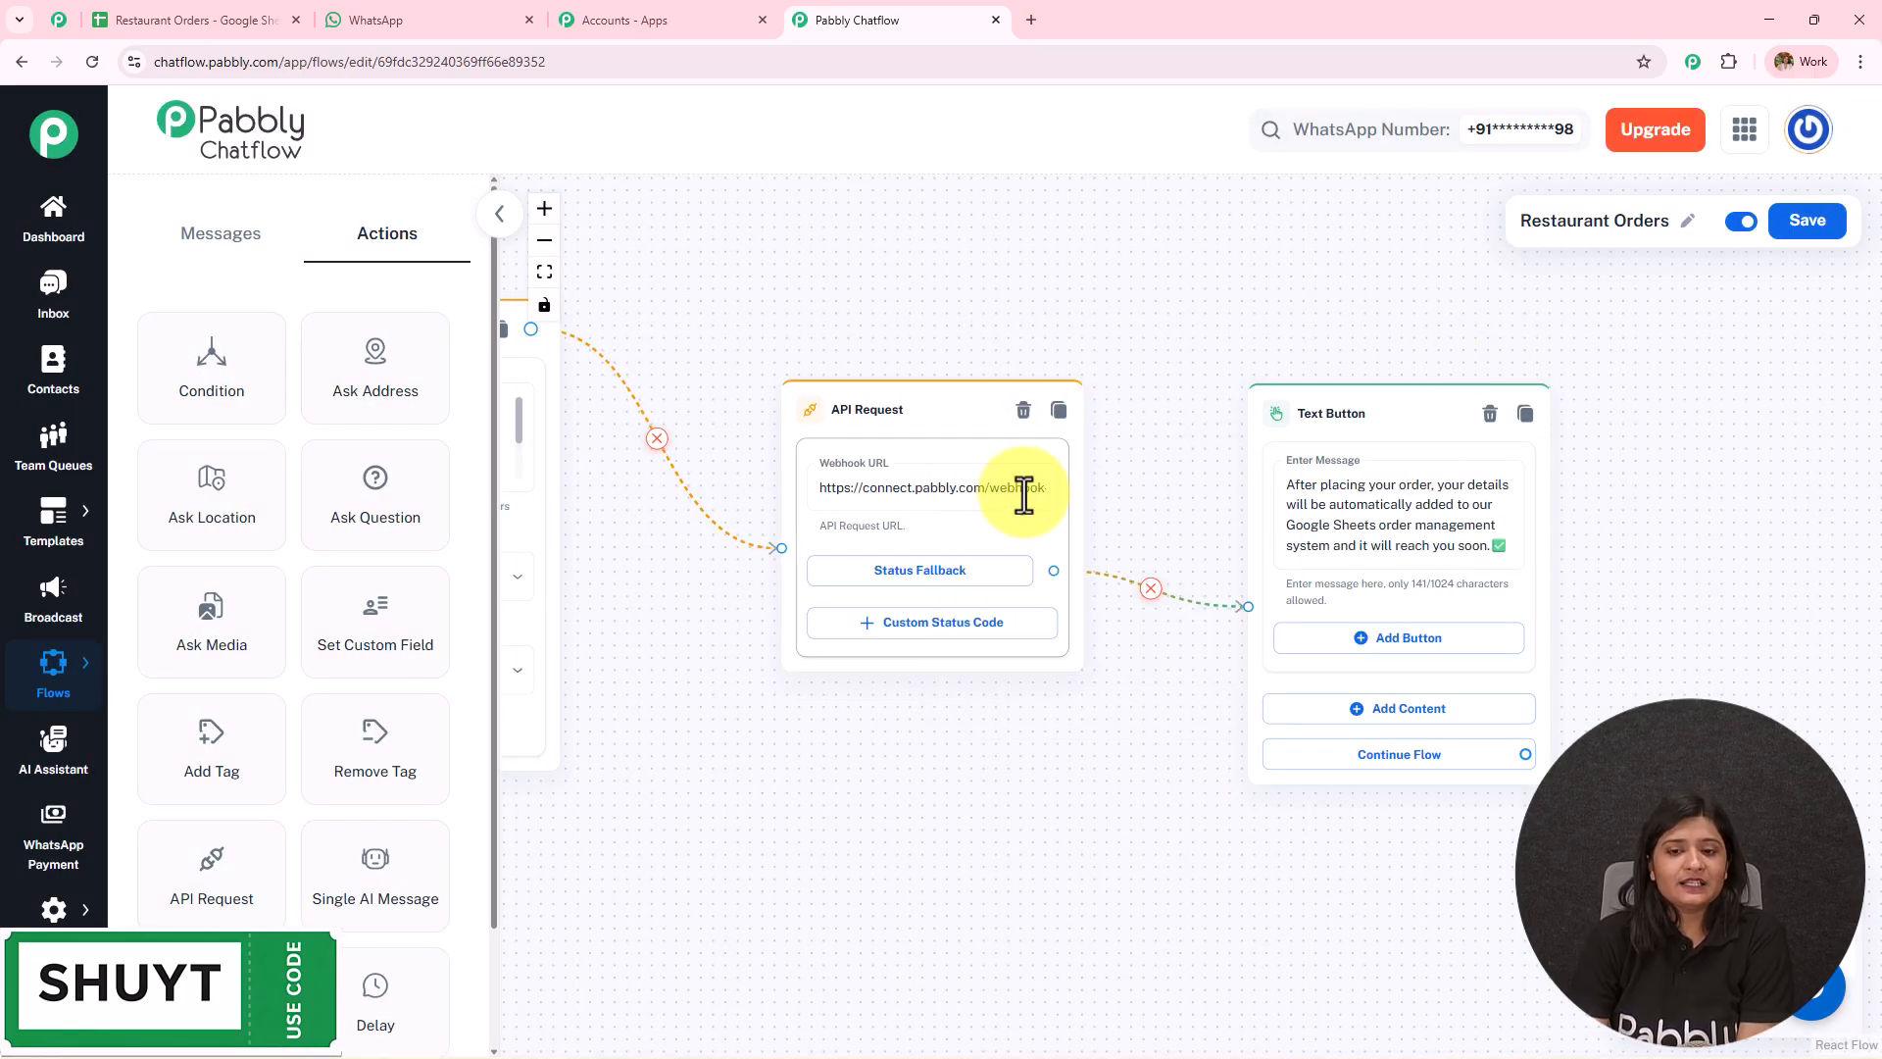
Examine the connected API Request node's webhook URL, parameter keys, mapped contact custom fields and test status.
left_click(980, 490)
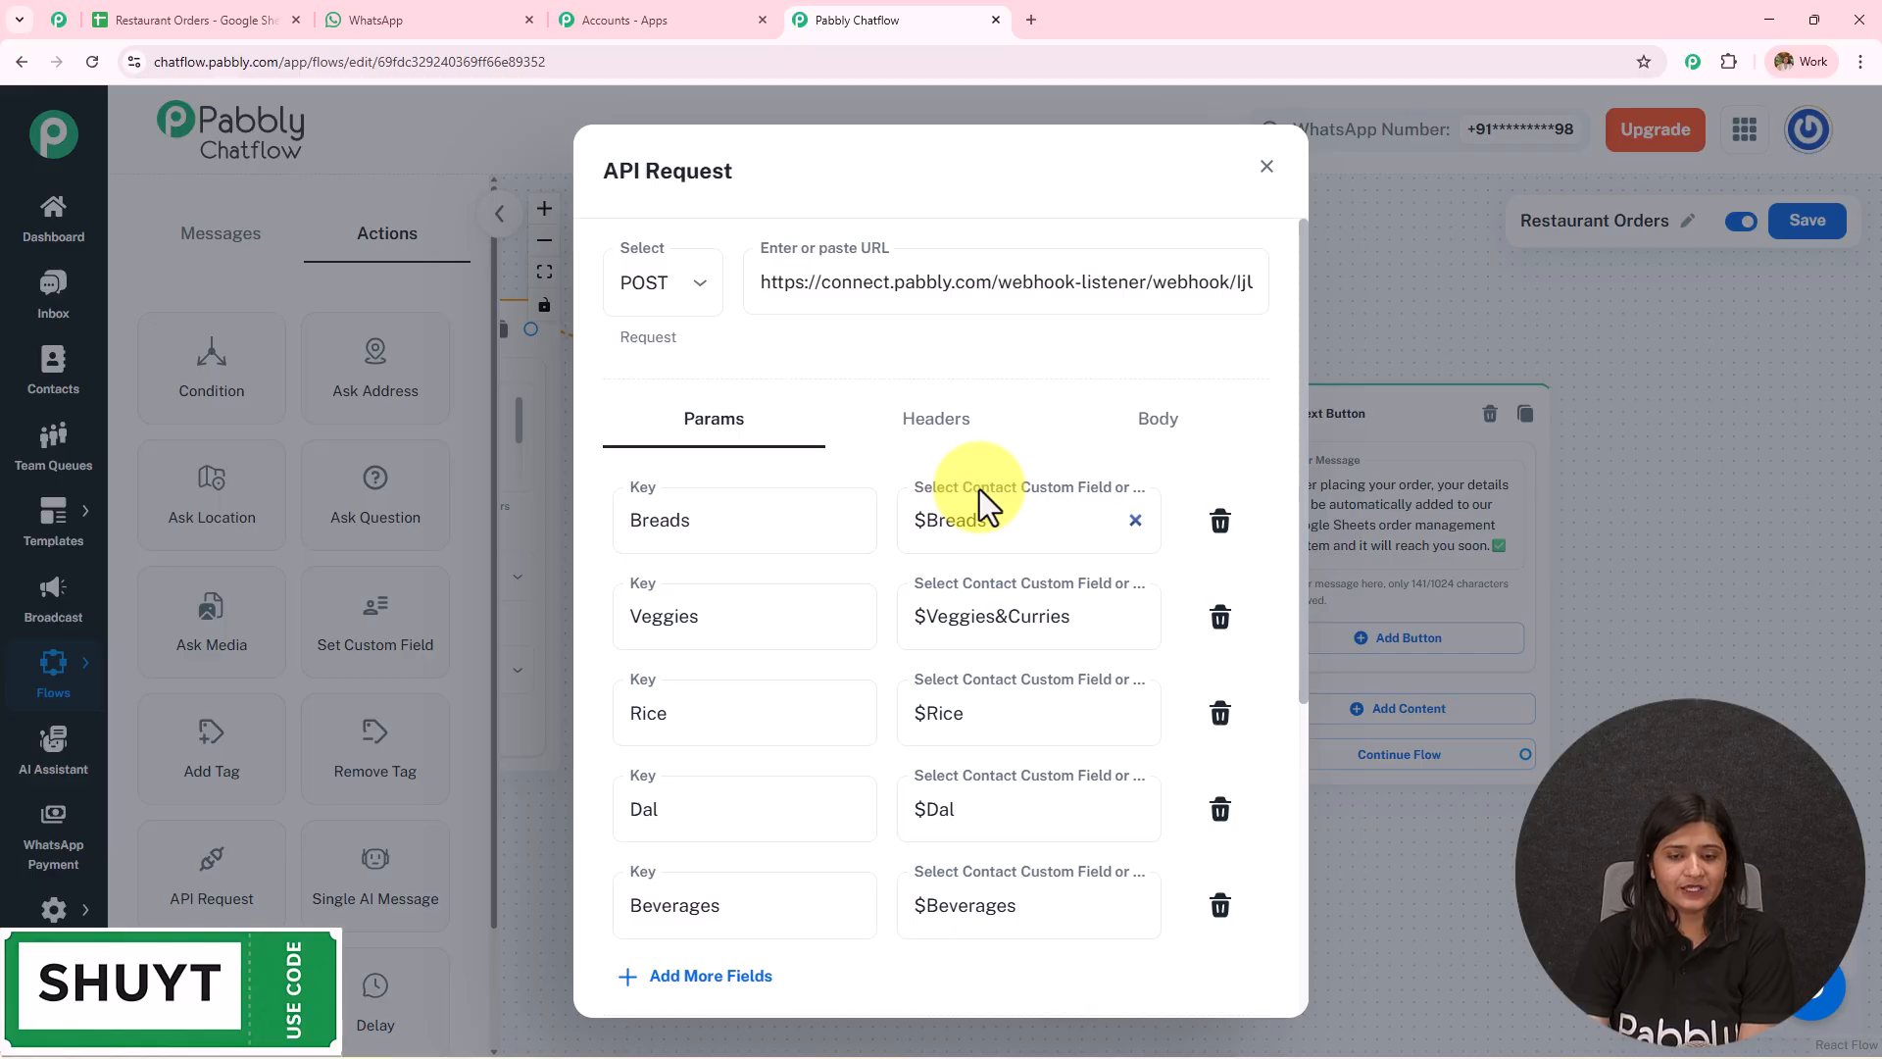
scroll(957, 706, "down", 5)
scroll(958, 592, "up", 4)
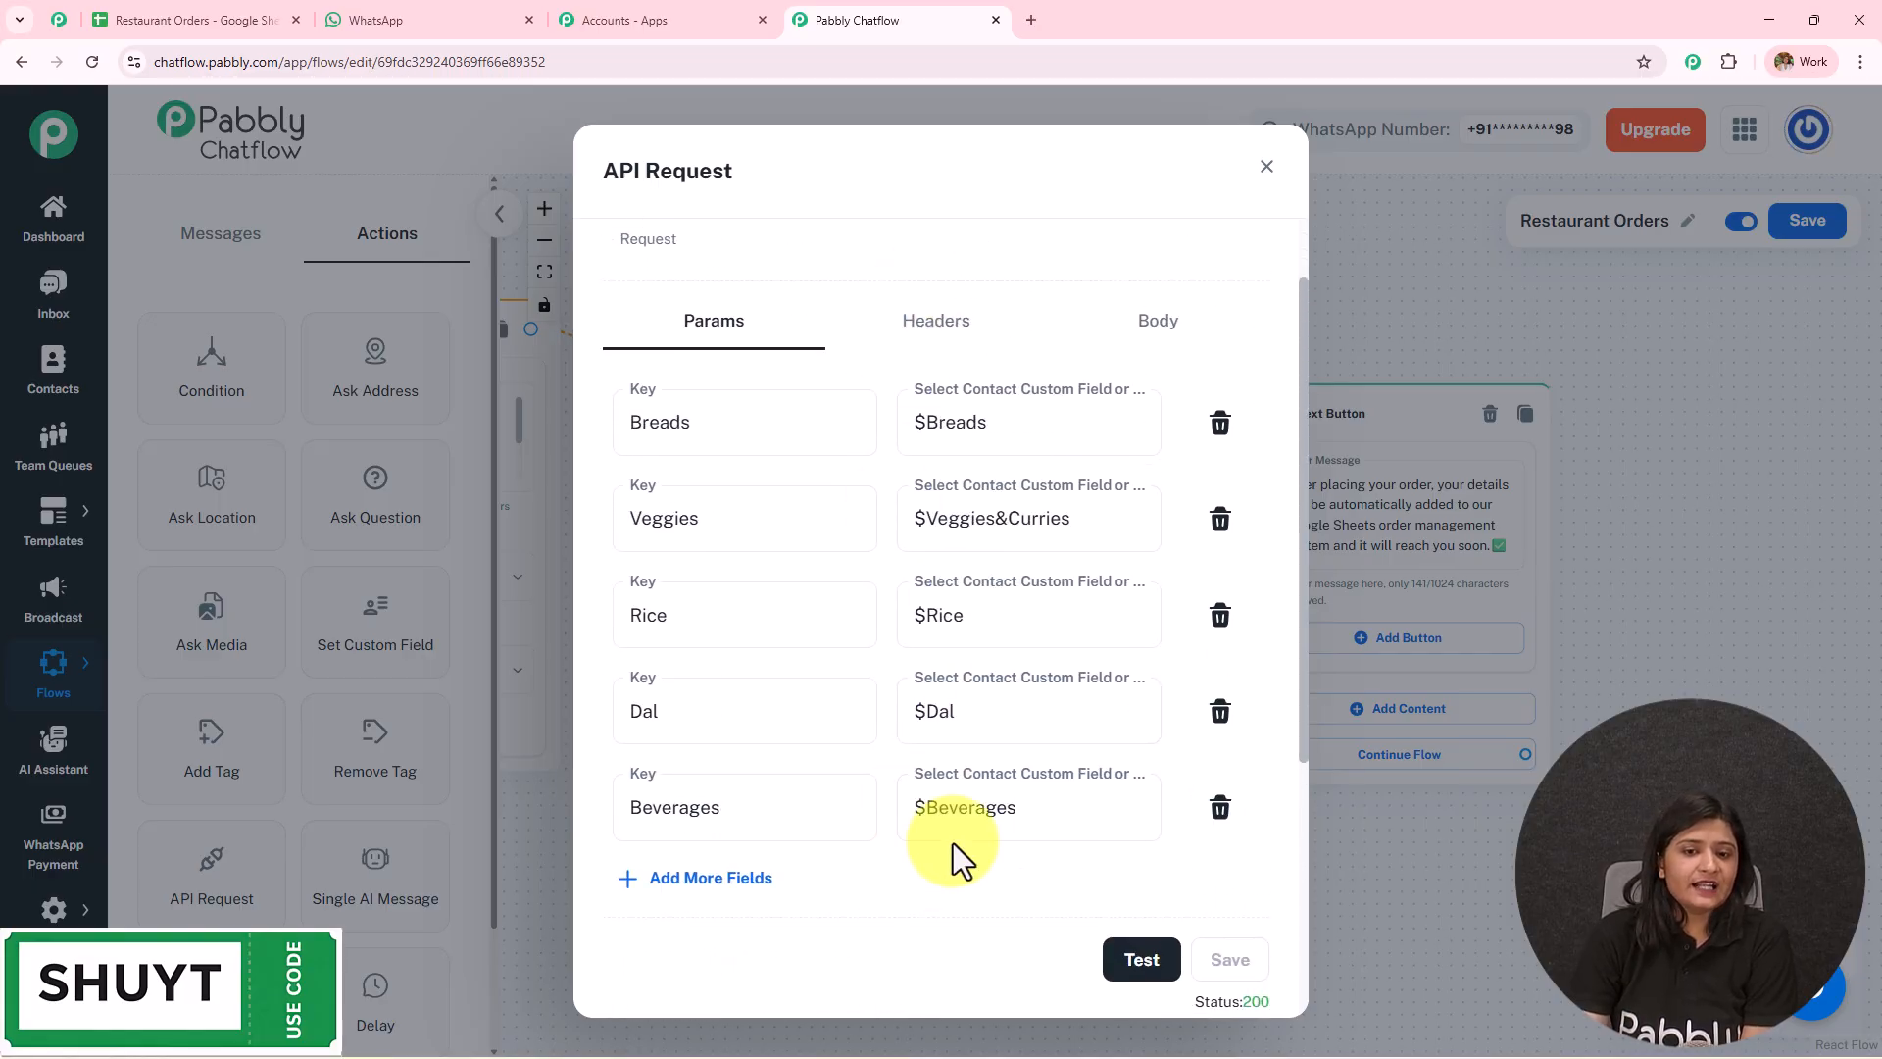
scroll(1084, 693, "up", 1)
left_click(1267, 167)
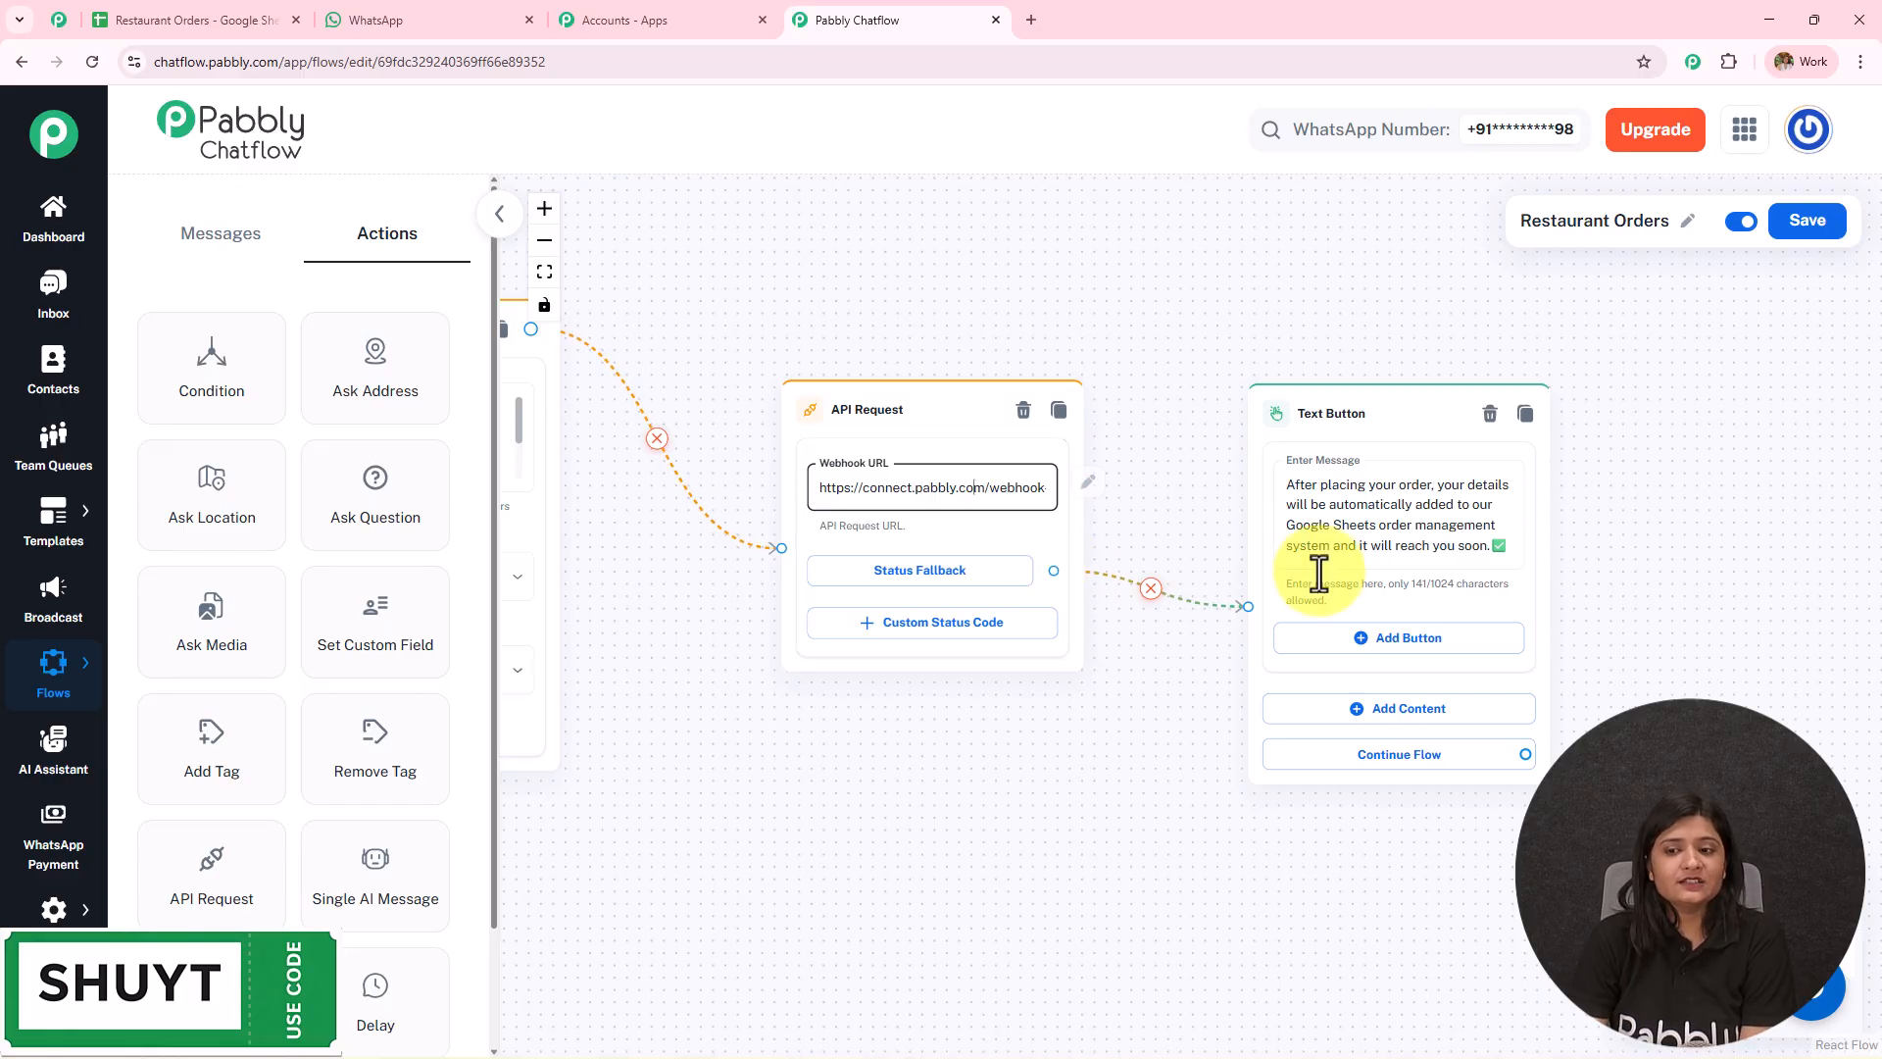
Check the custom field assigned to the Beverages question, and open the Contact Custom Fields settings in a new tab.
scroll(1407, 529, "up", 2)
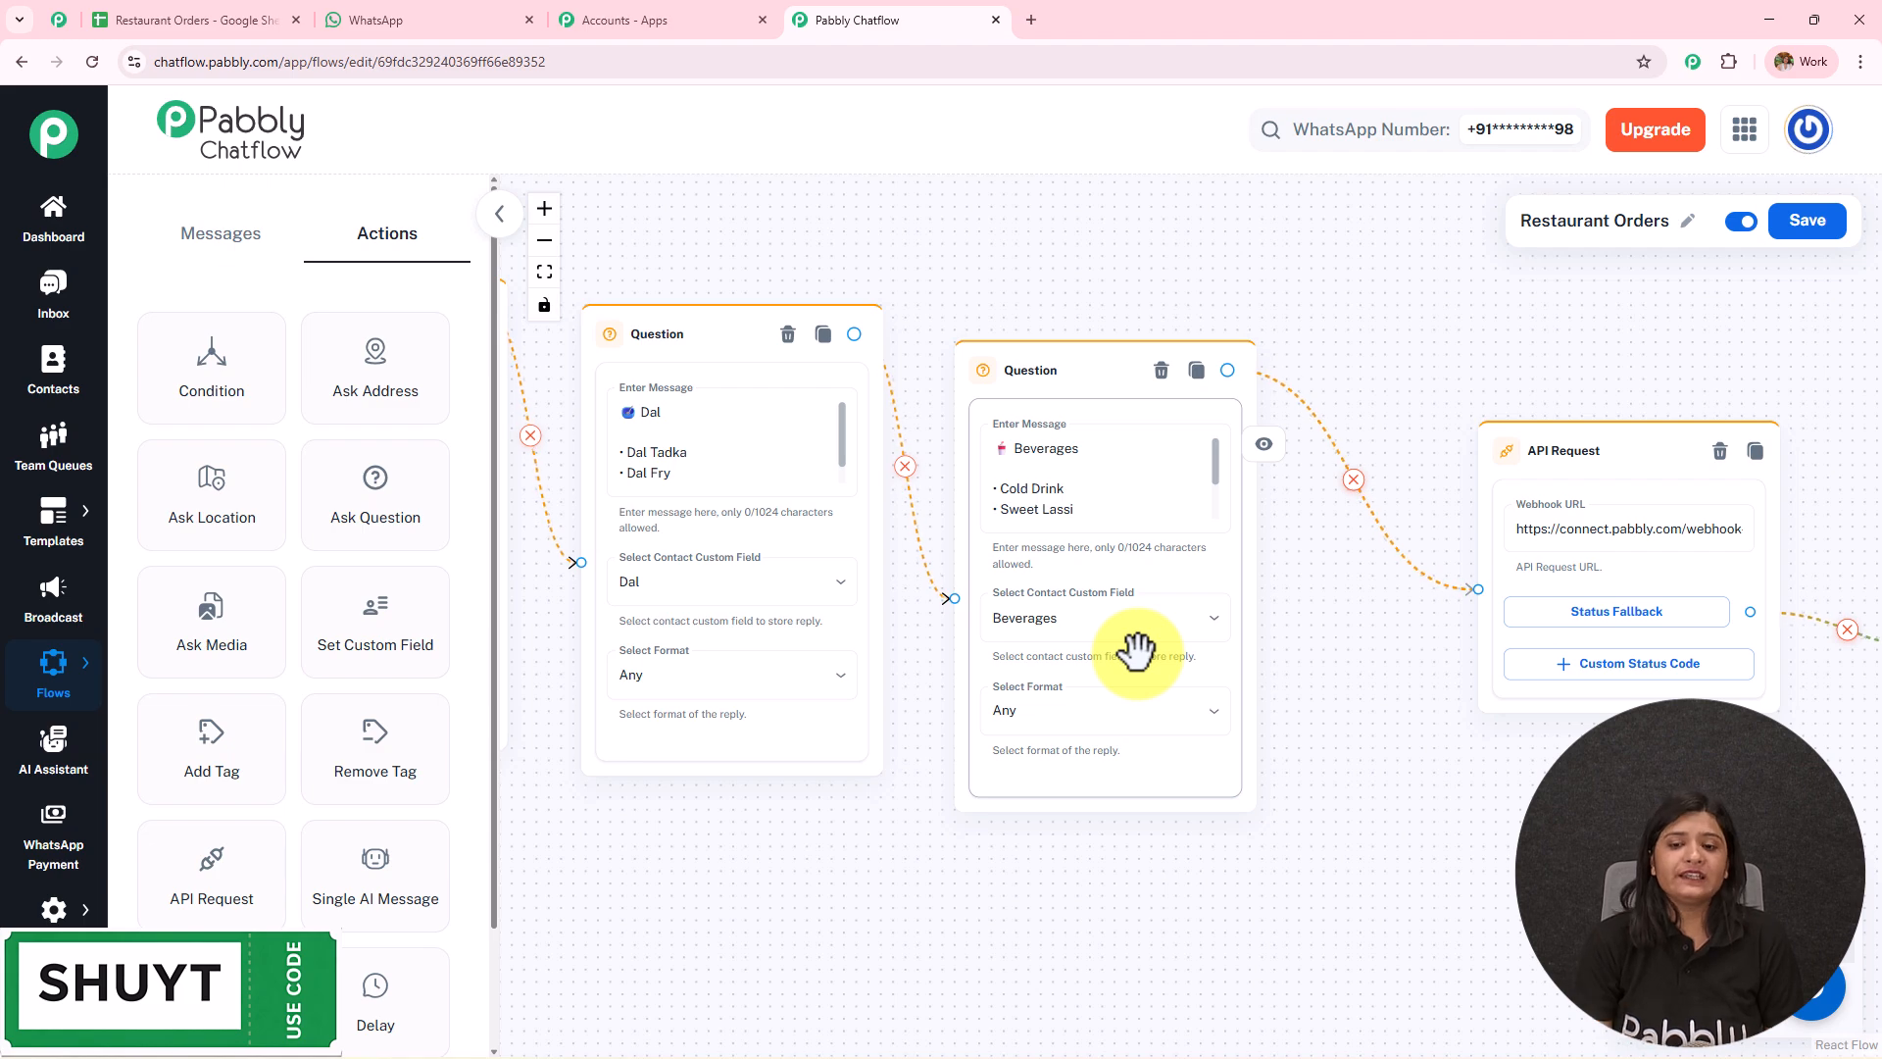
scroll(1184, 583, "up", 2)
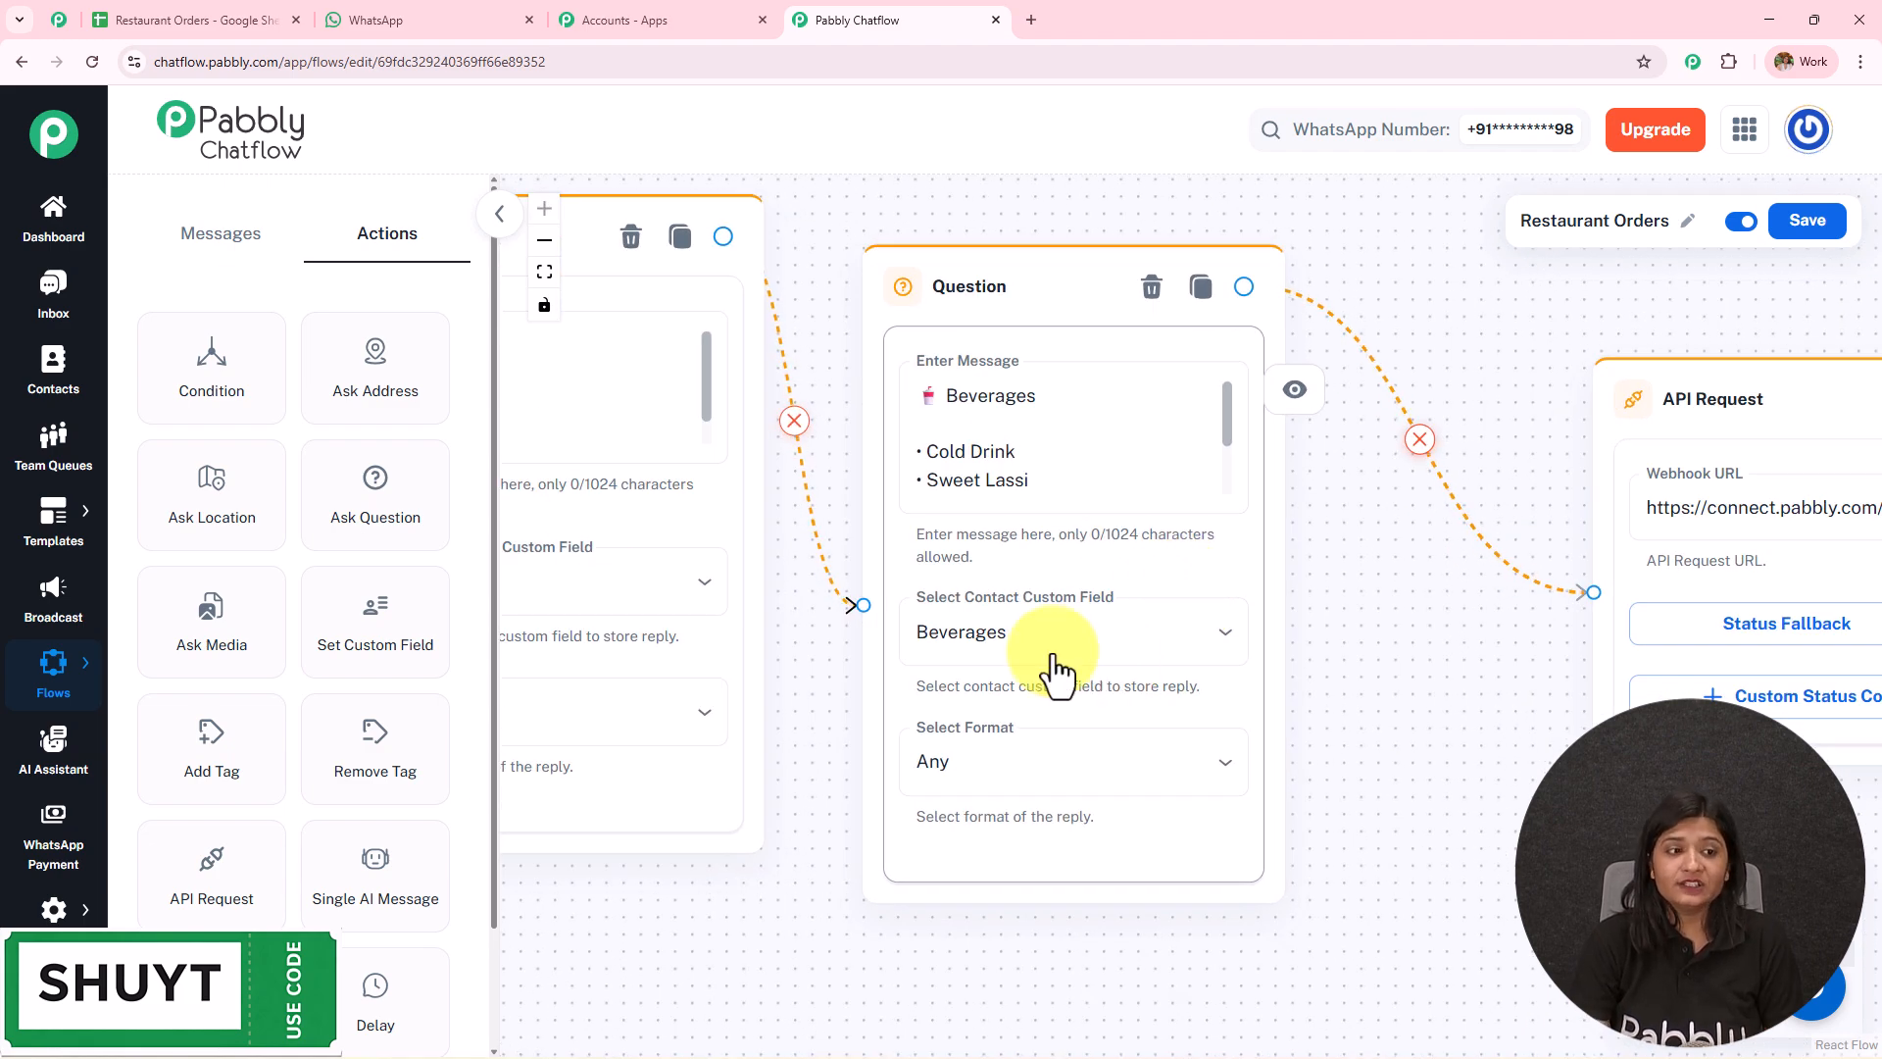
left_click(44, 912)
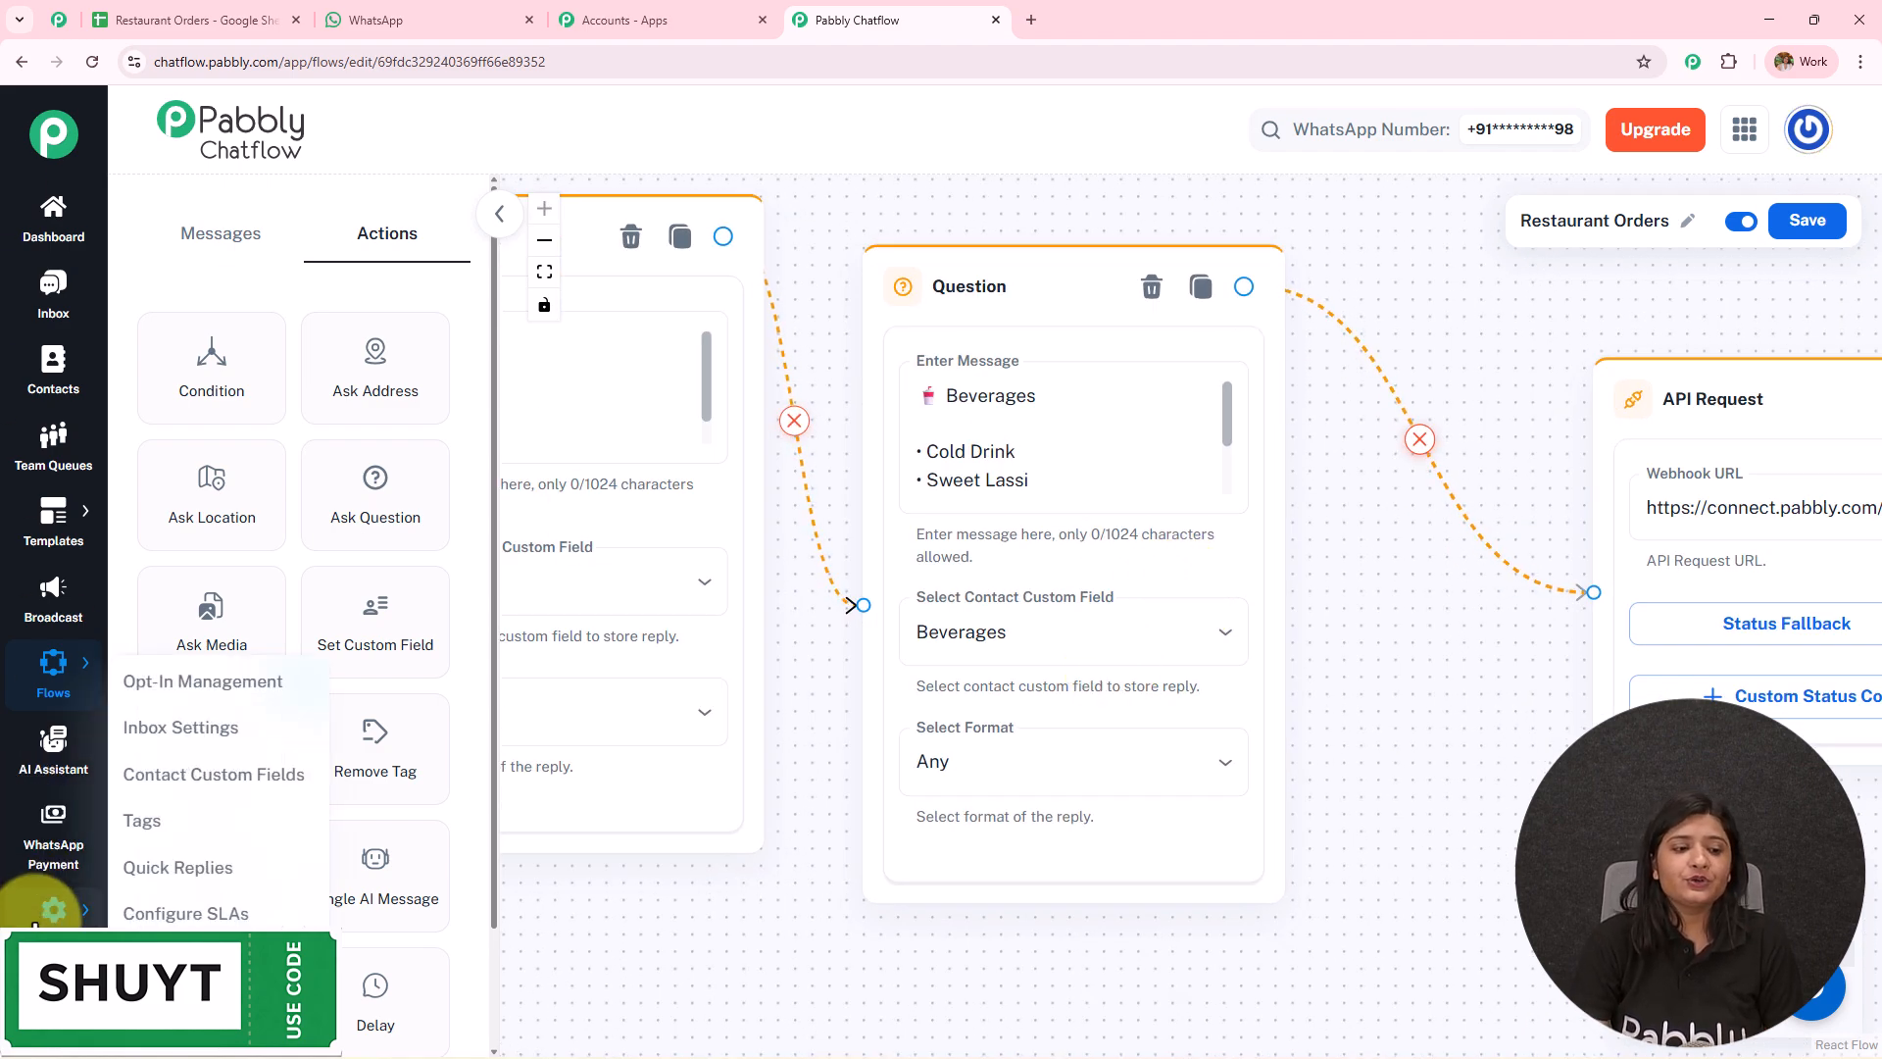
left_click(194, 776)
Review the list of contact custom fields, including Dal, Rice, Veggies&Curries, Breads and DeliveryAddress, through to its end.
left_click_drag(167, 226, 714, 235)
scroll(751, 467, "down", 1)
scroll(751, 546, "down", 20)
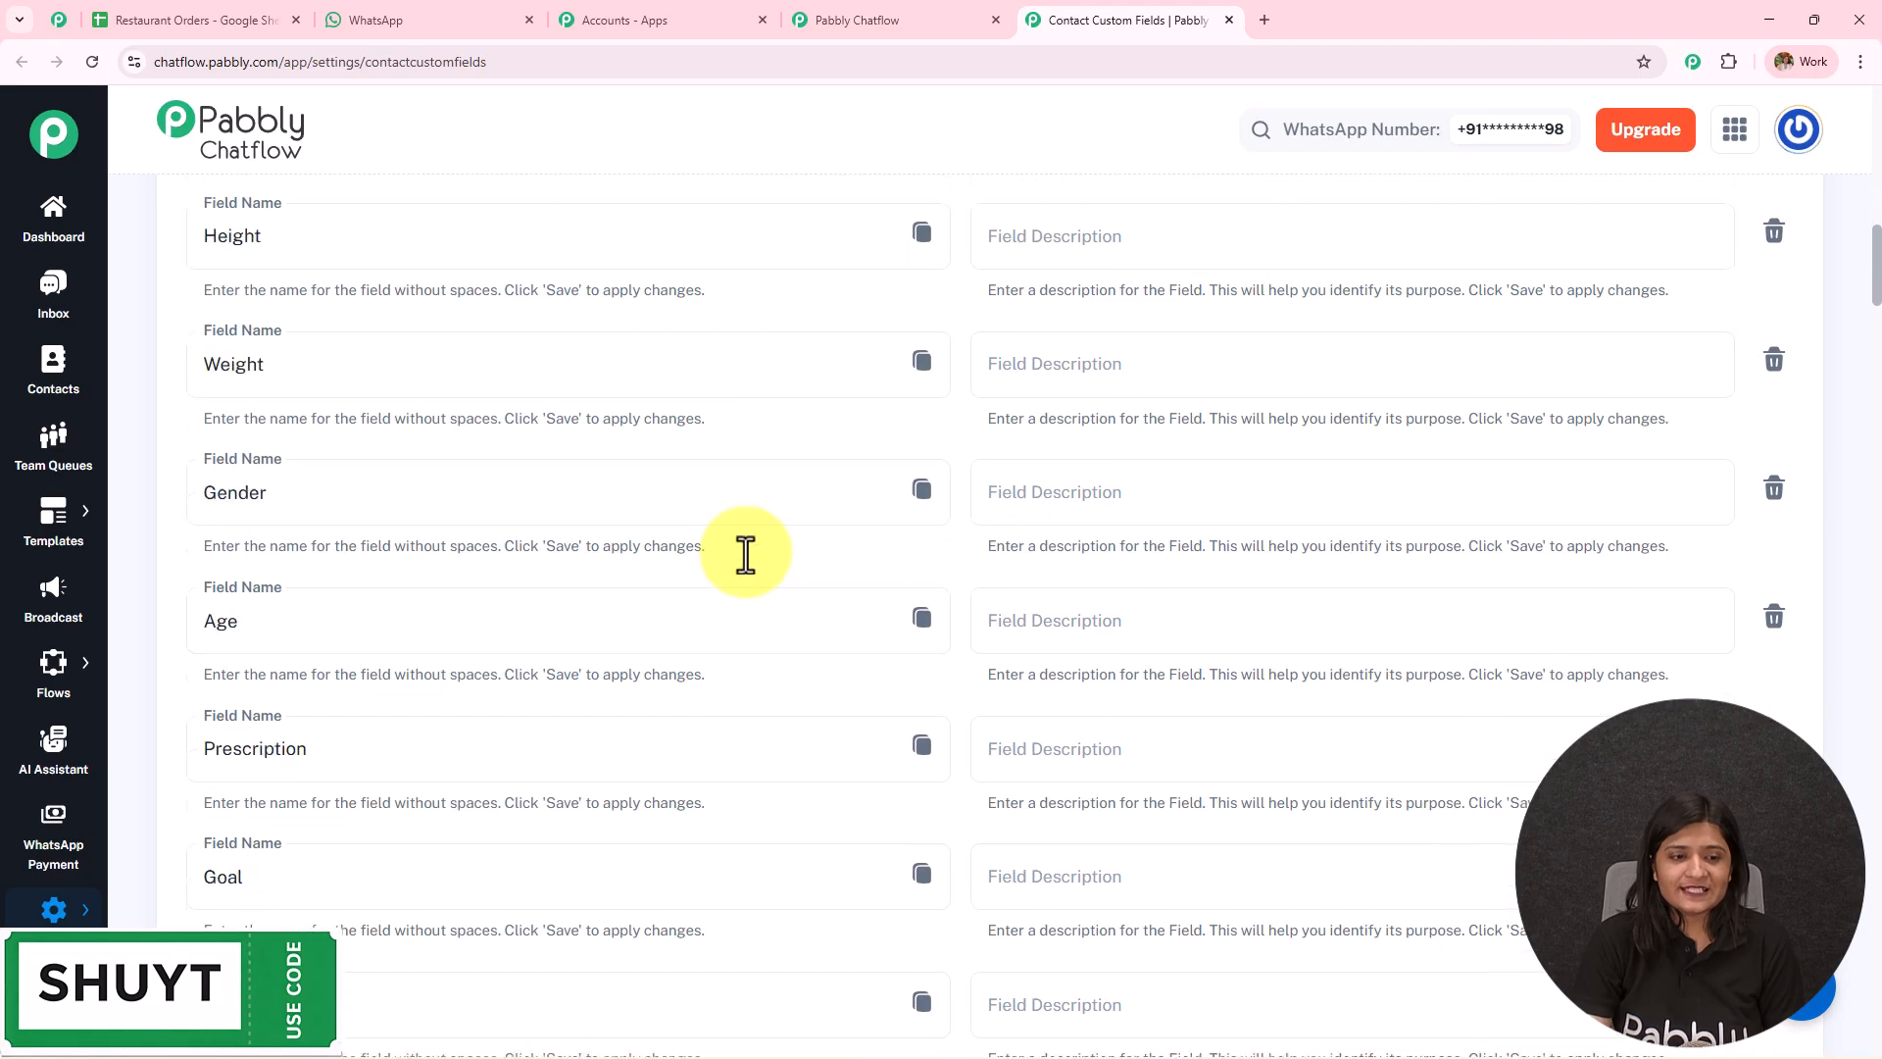
scroll(726, 578, "down", 4)
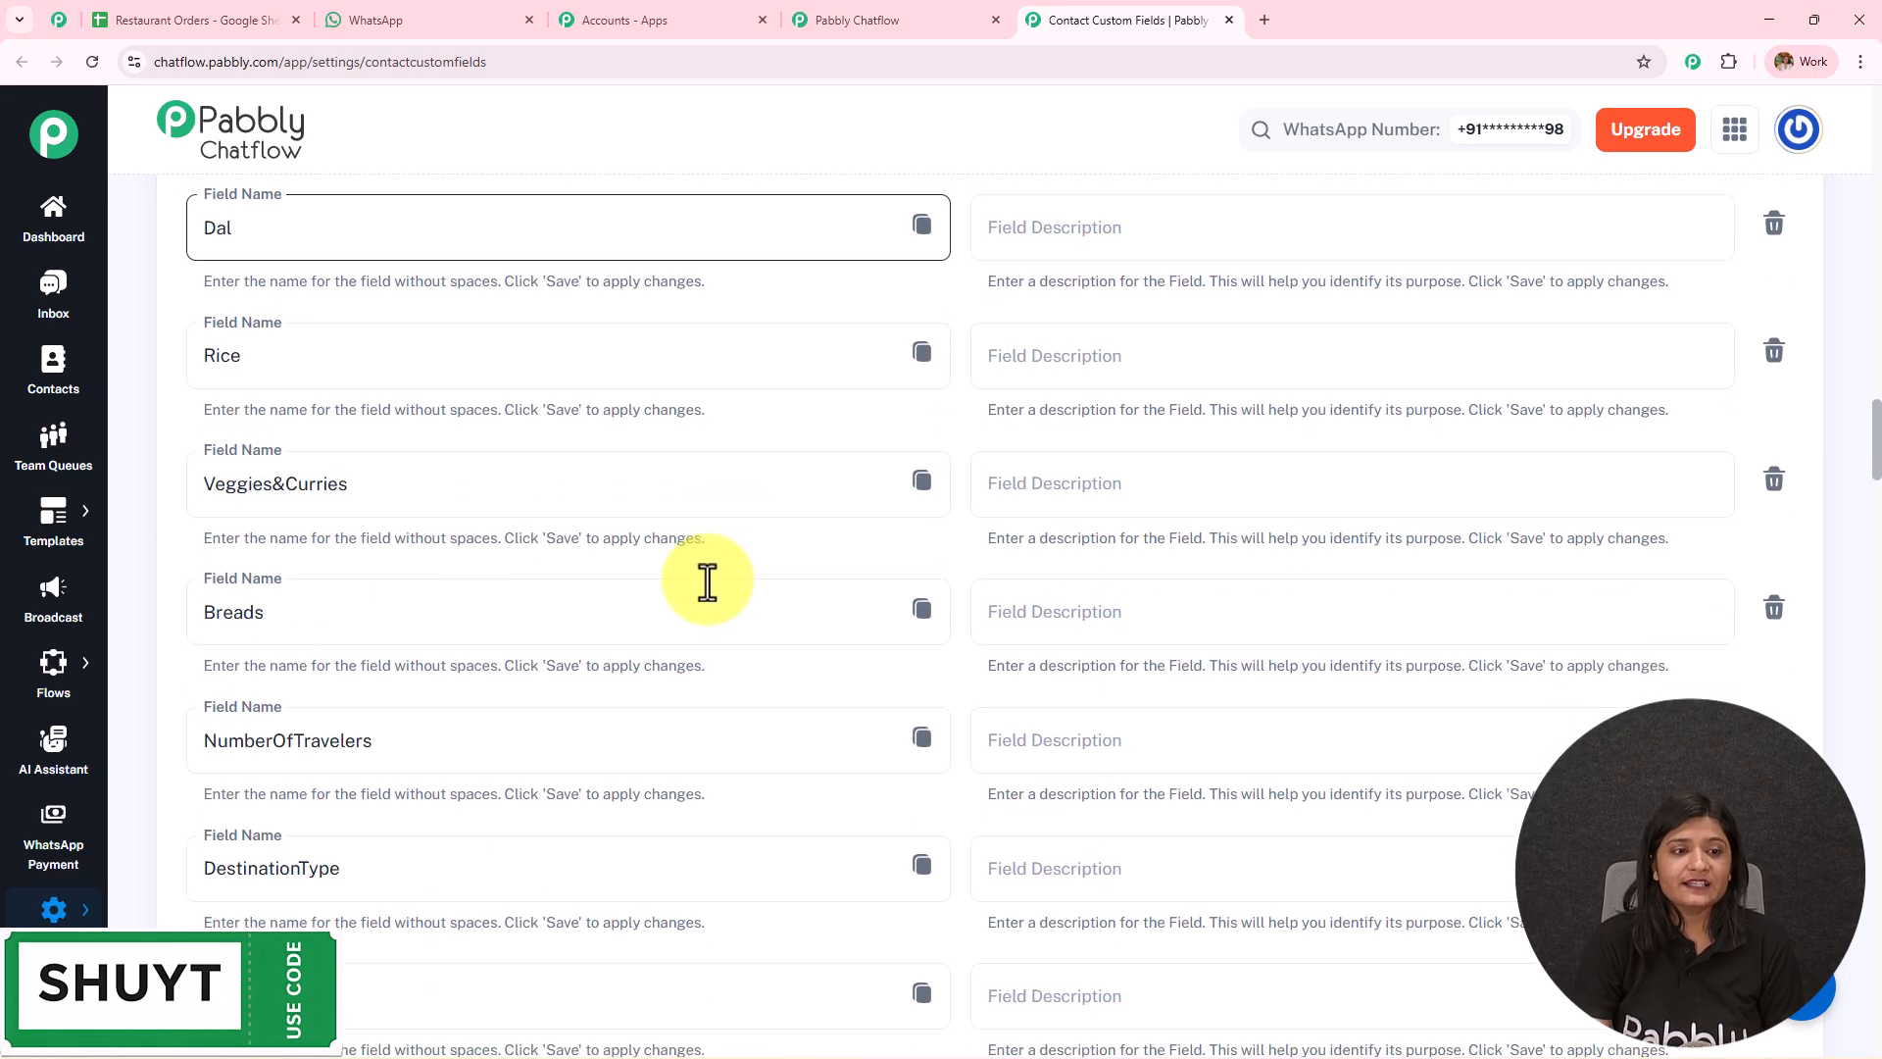
scroll(294, 412, "up", 3)
scroll(480, 897, "down", 8)
scroll(473, 904, "down", 20)
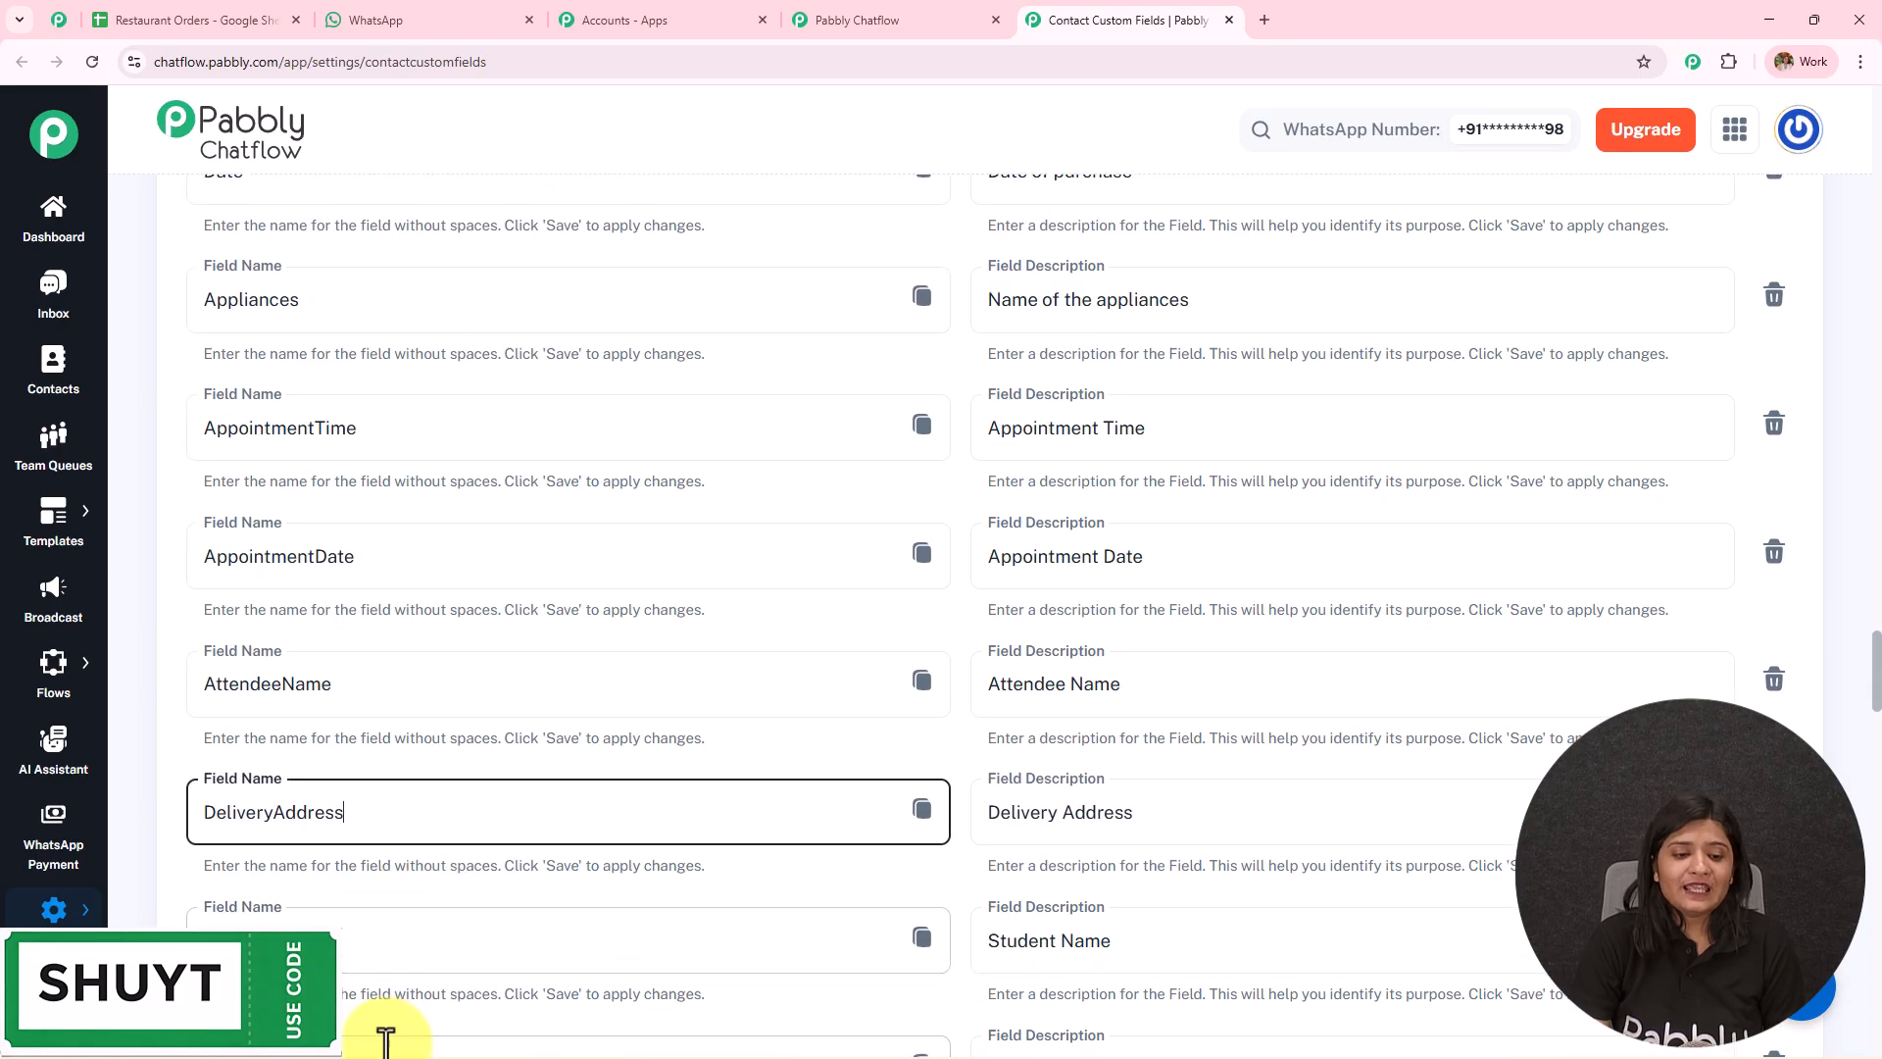
scroll(392, 916, "down", 8)
scroll(436, 1044, "down", 10)
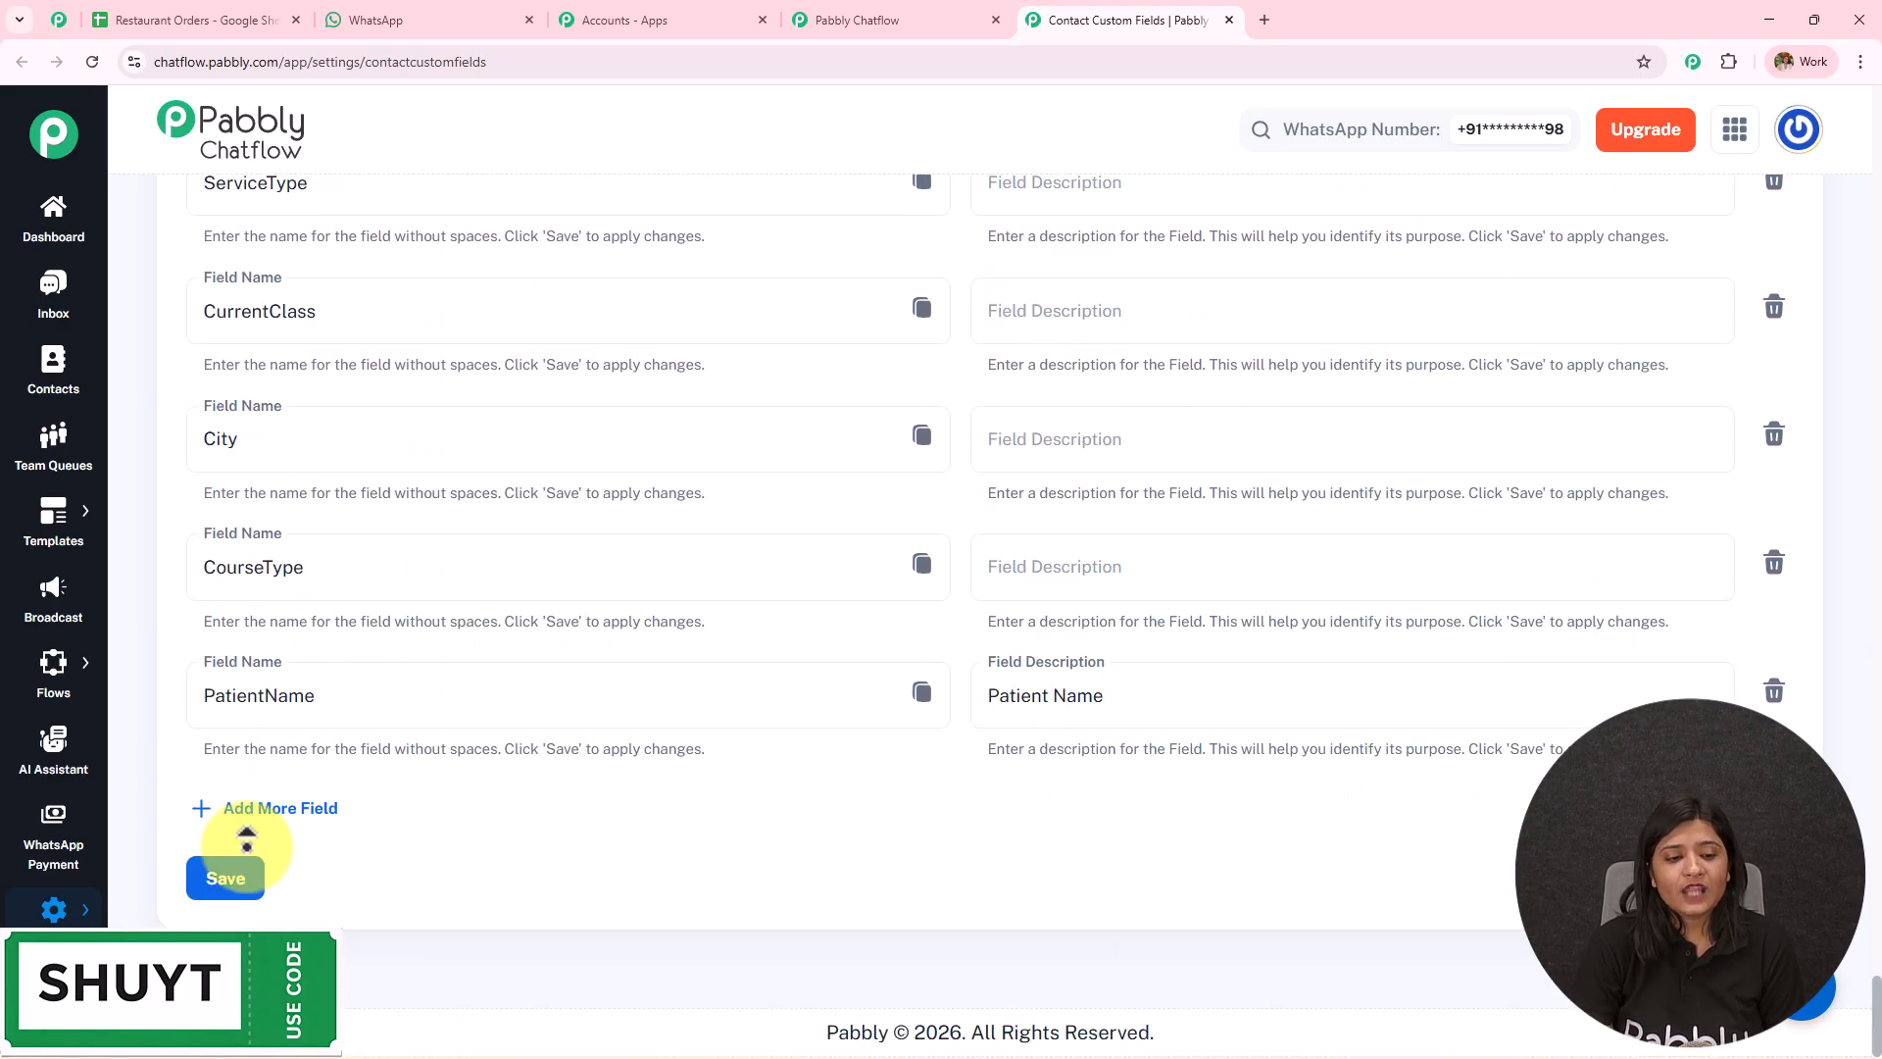
Add a blank field row at the end of the contact custom fields list.
scroll(252, 861, "up", 3)
left_click(300, 981)
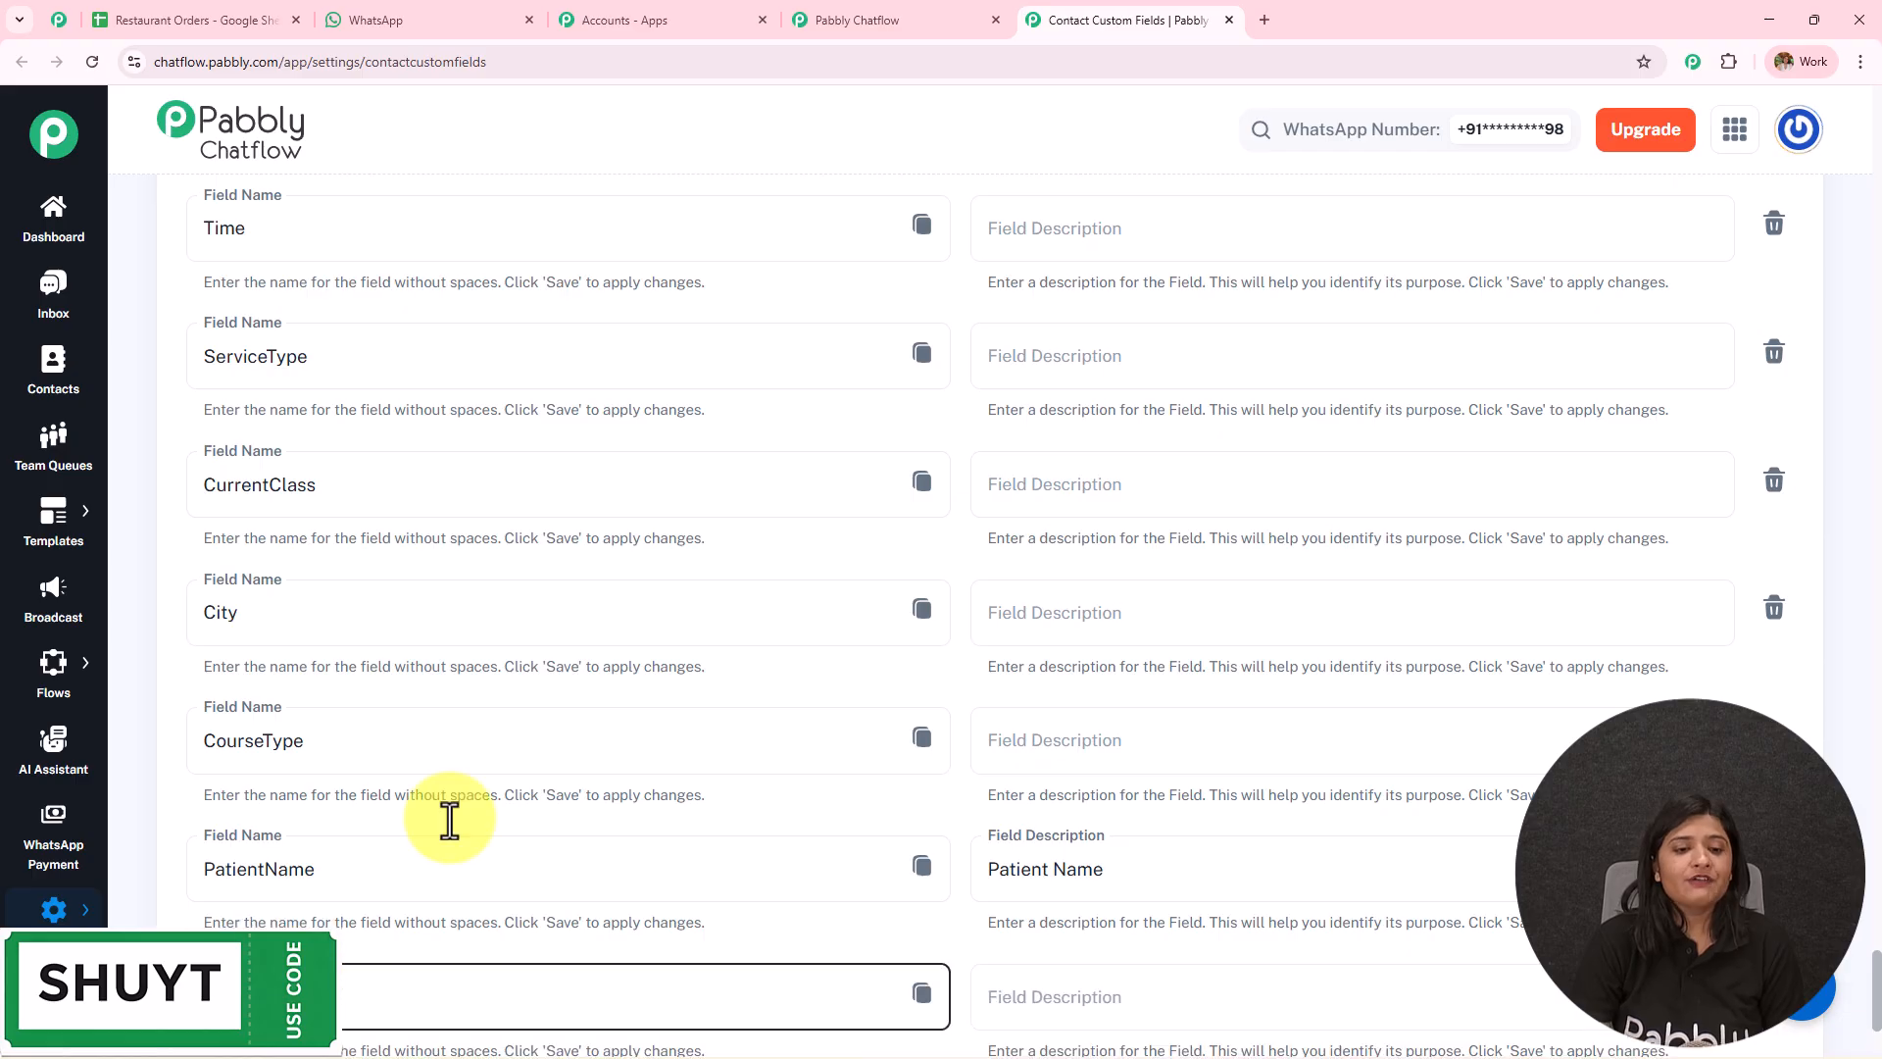
scroll(564, 701, "down", 3)
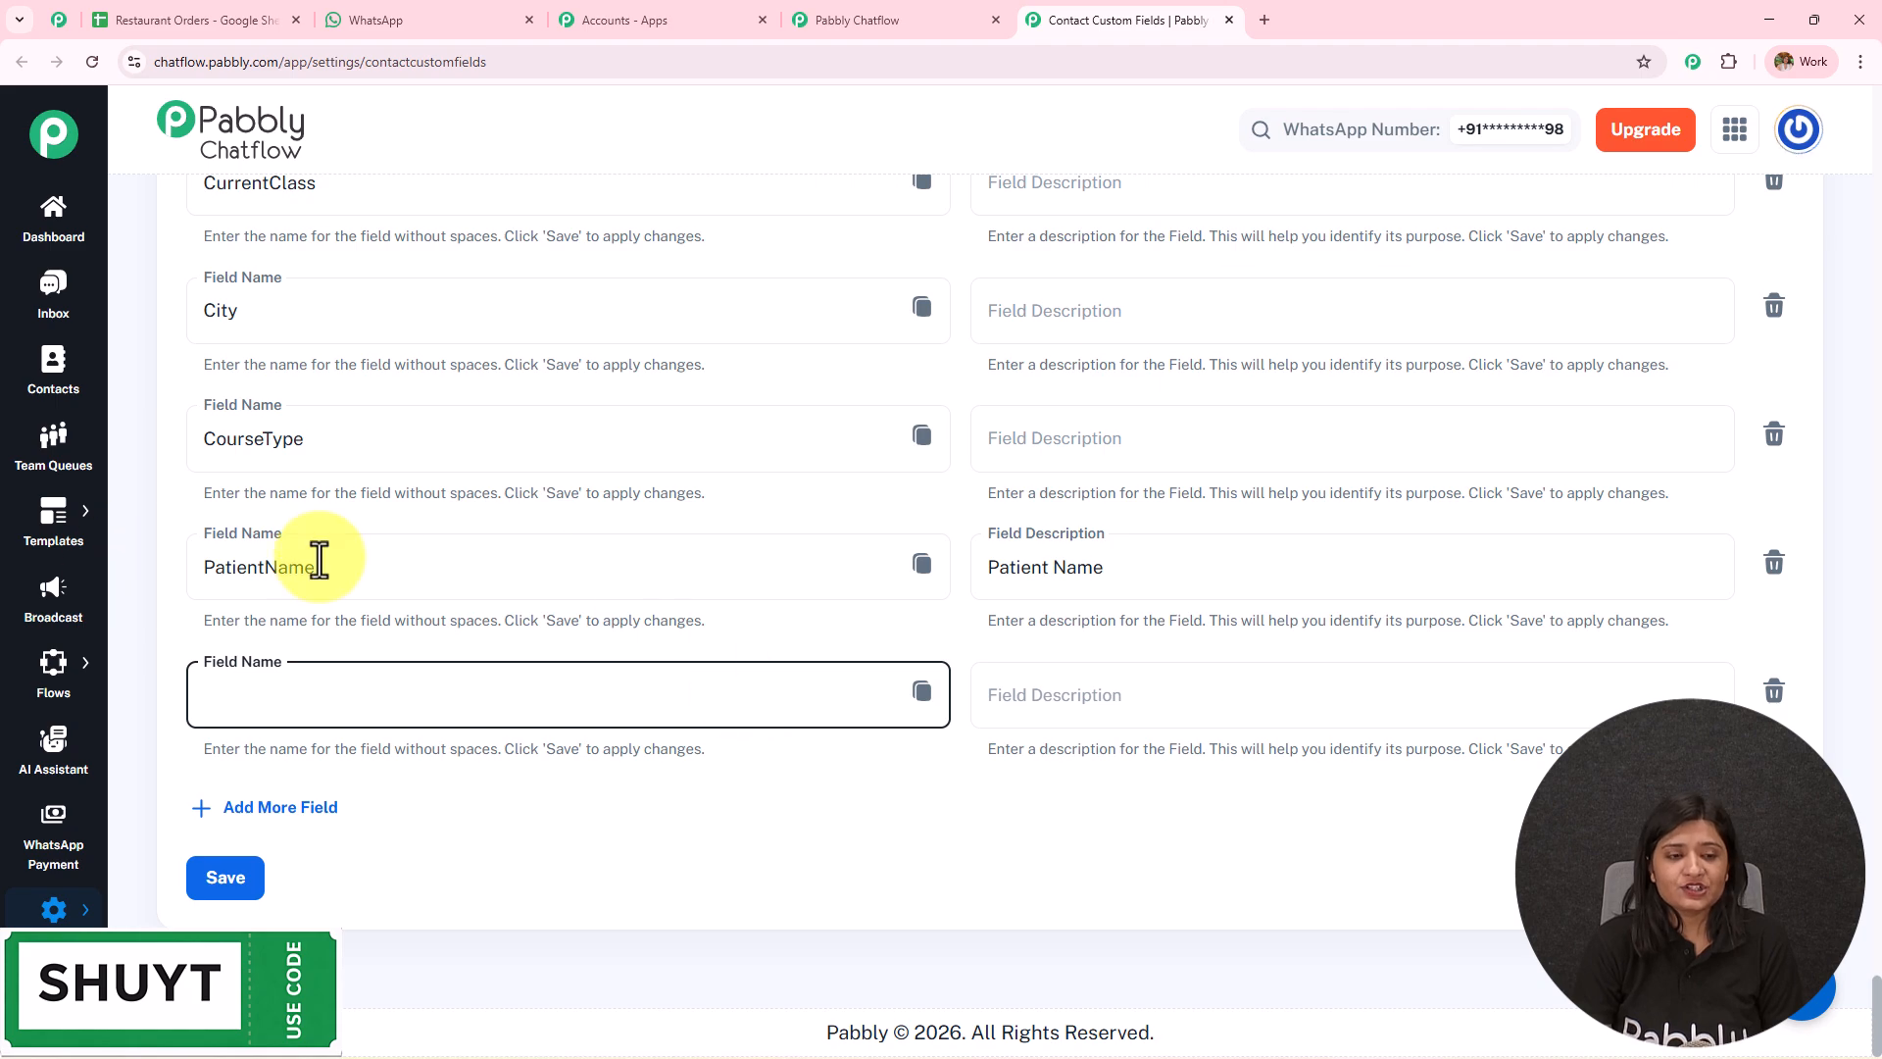
Copy the PatientName custom field variable and paste it into the empty line of the Beverages question's message in the flow.
left_click(921, 564)
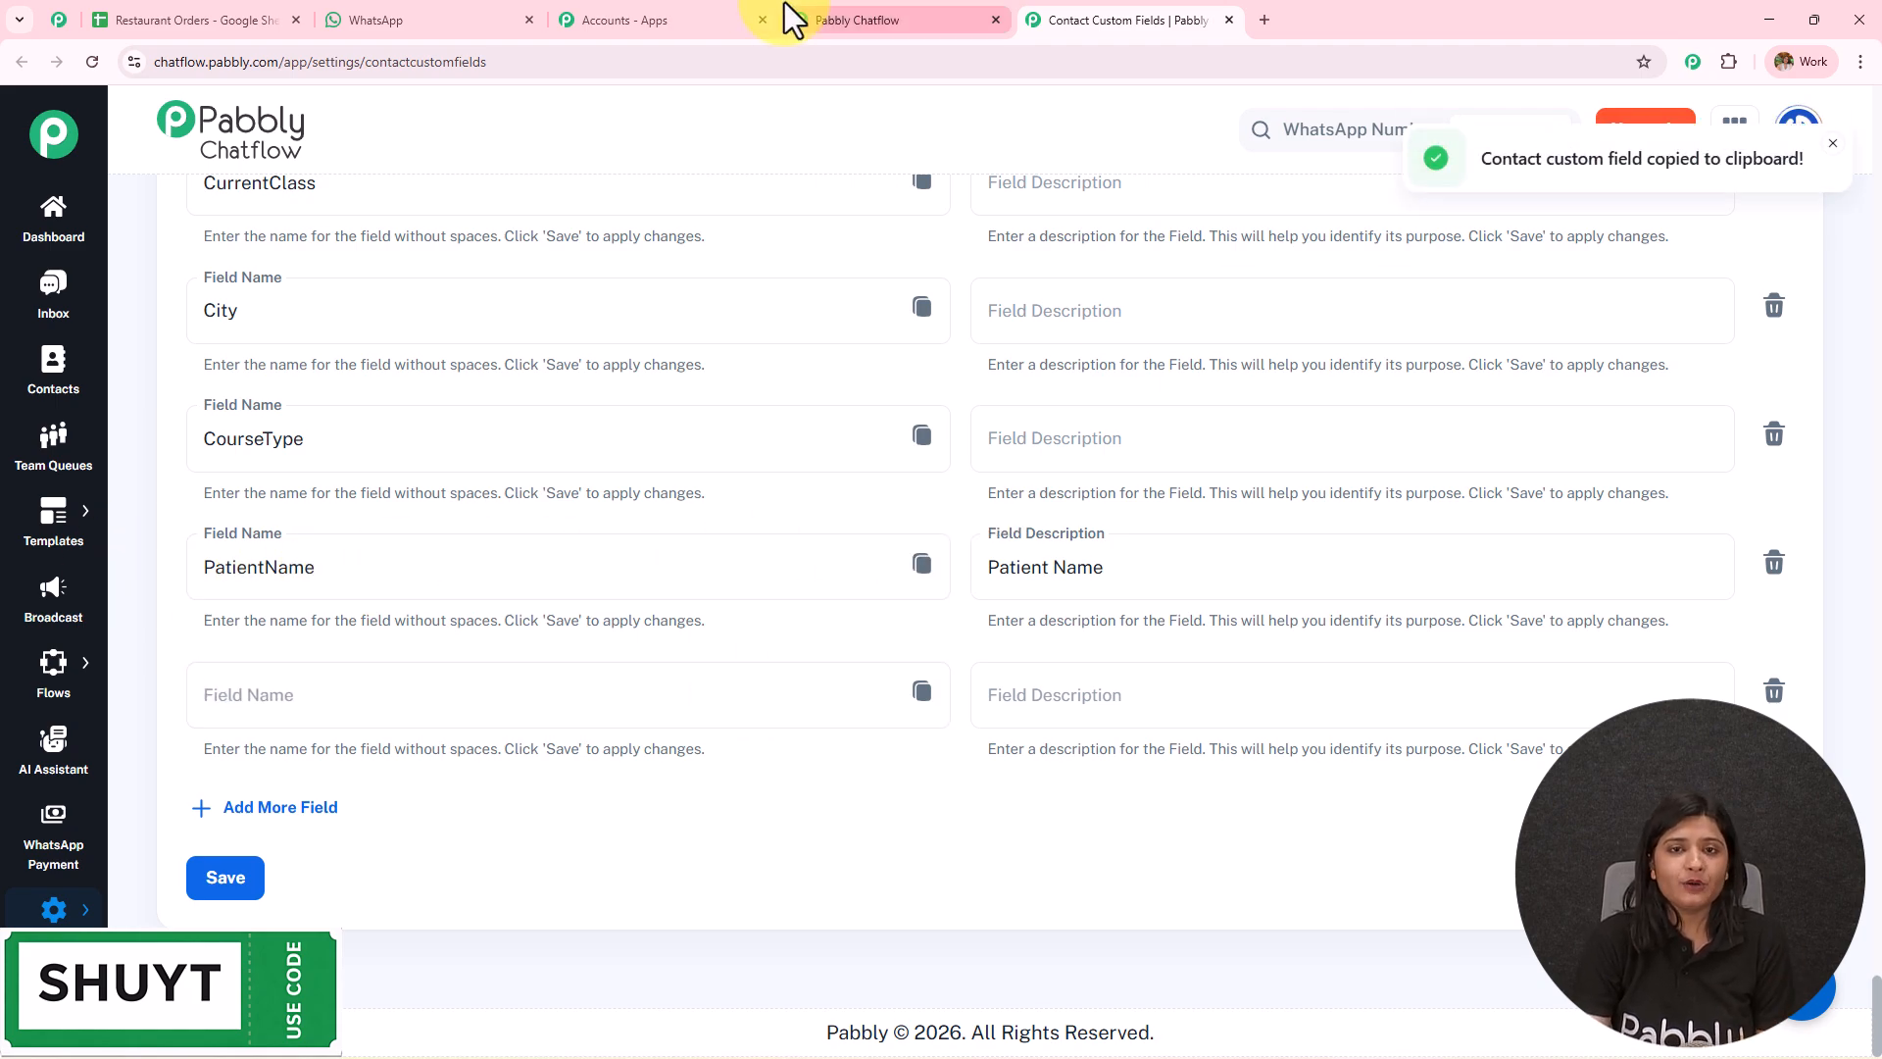
left_click(843, 19)
left_click(1124, 420)
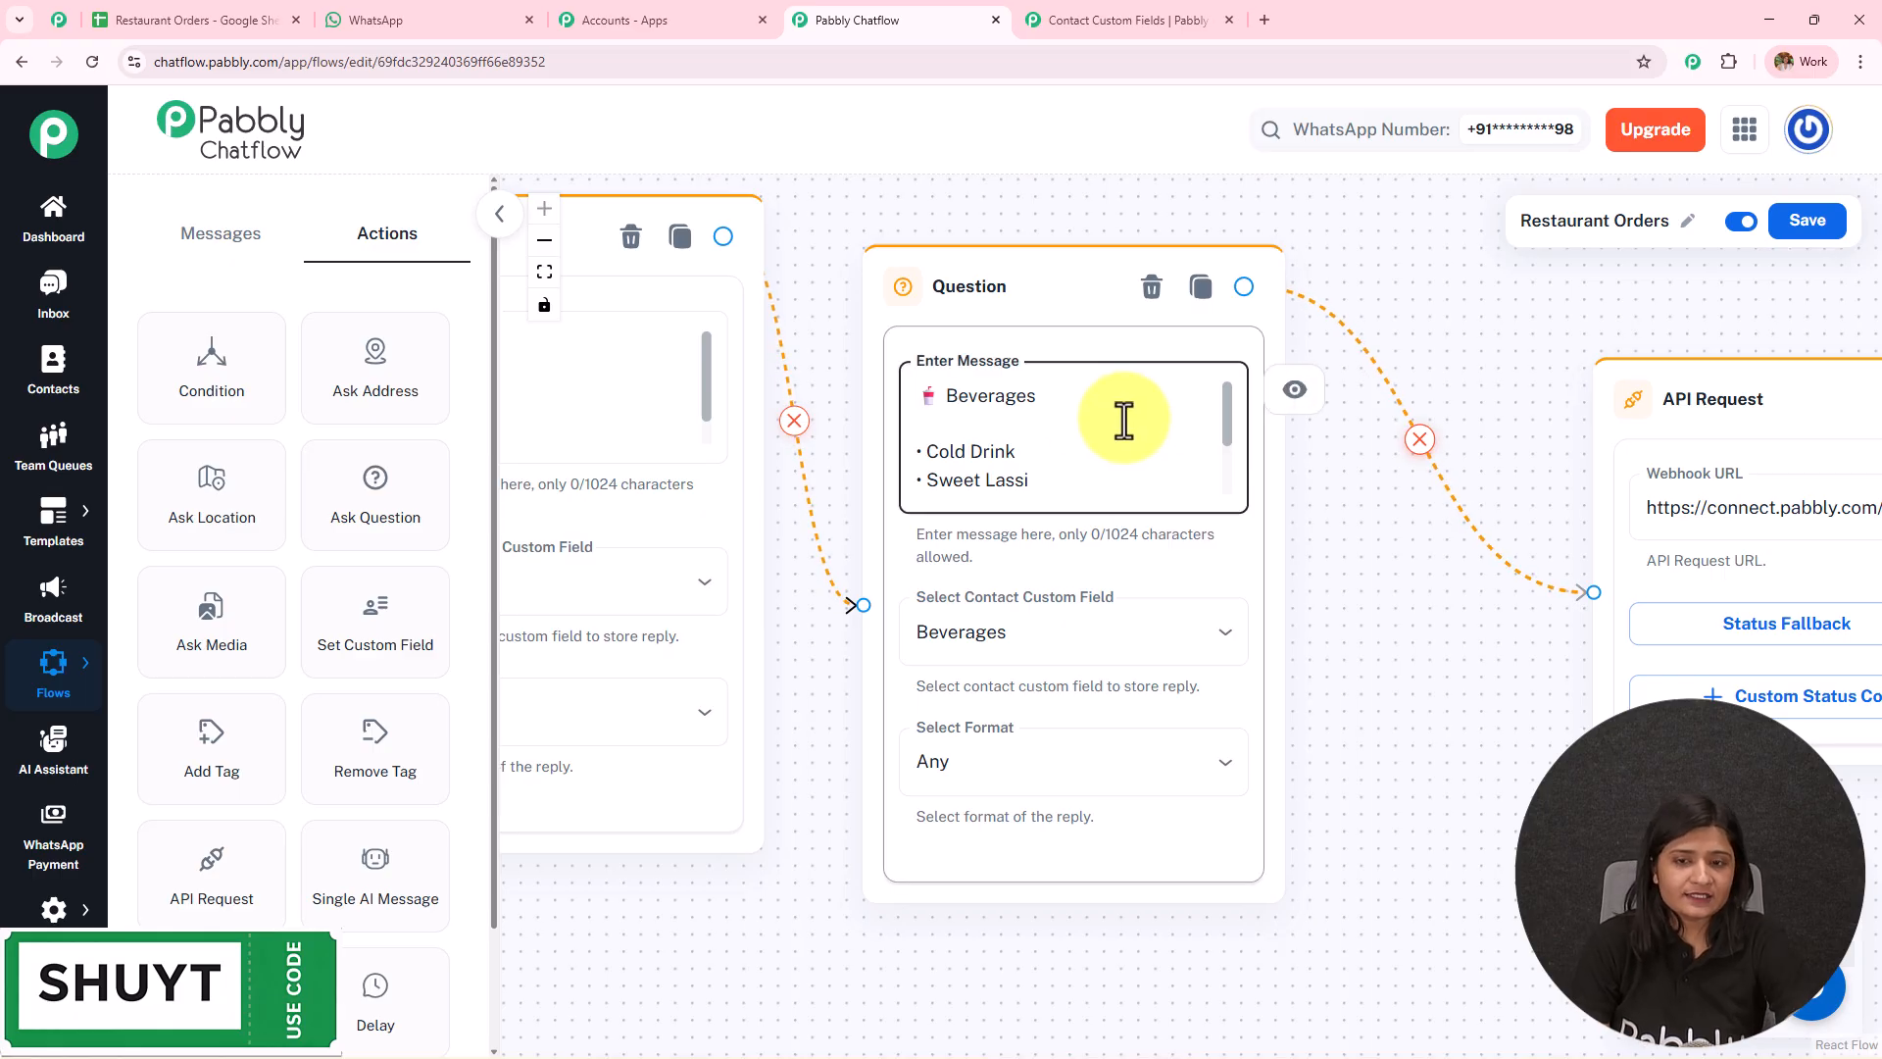
key("ctrl+v")
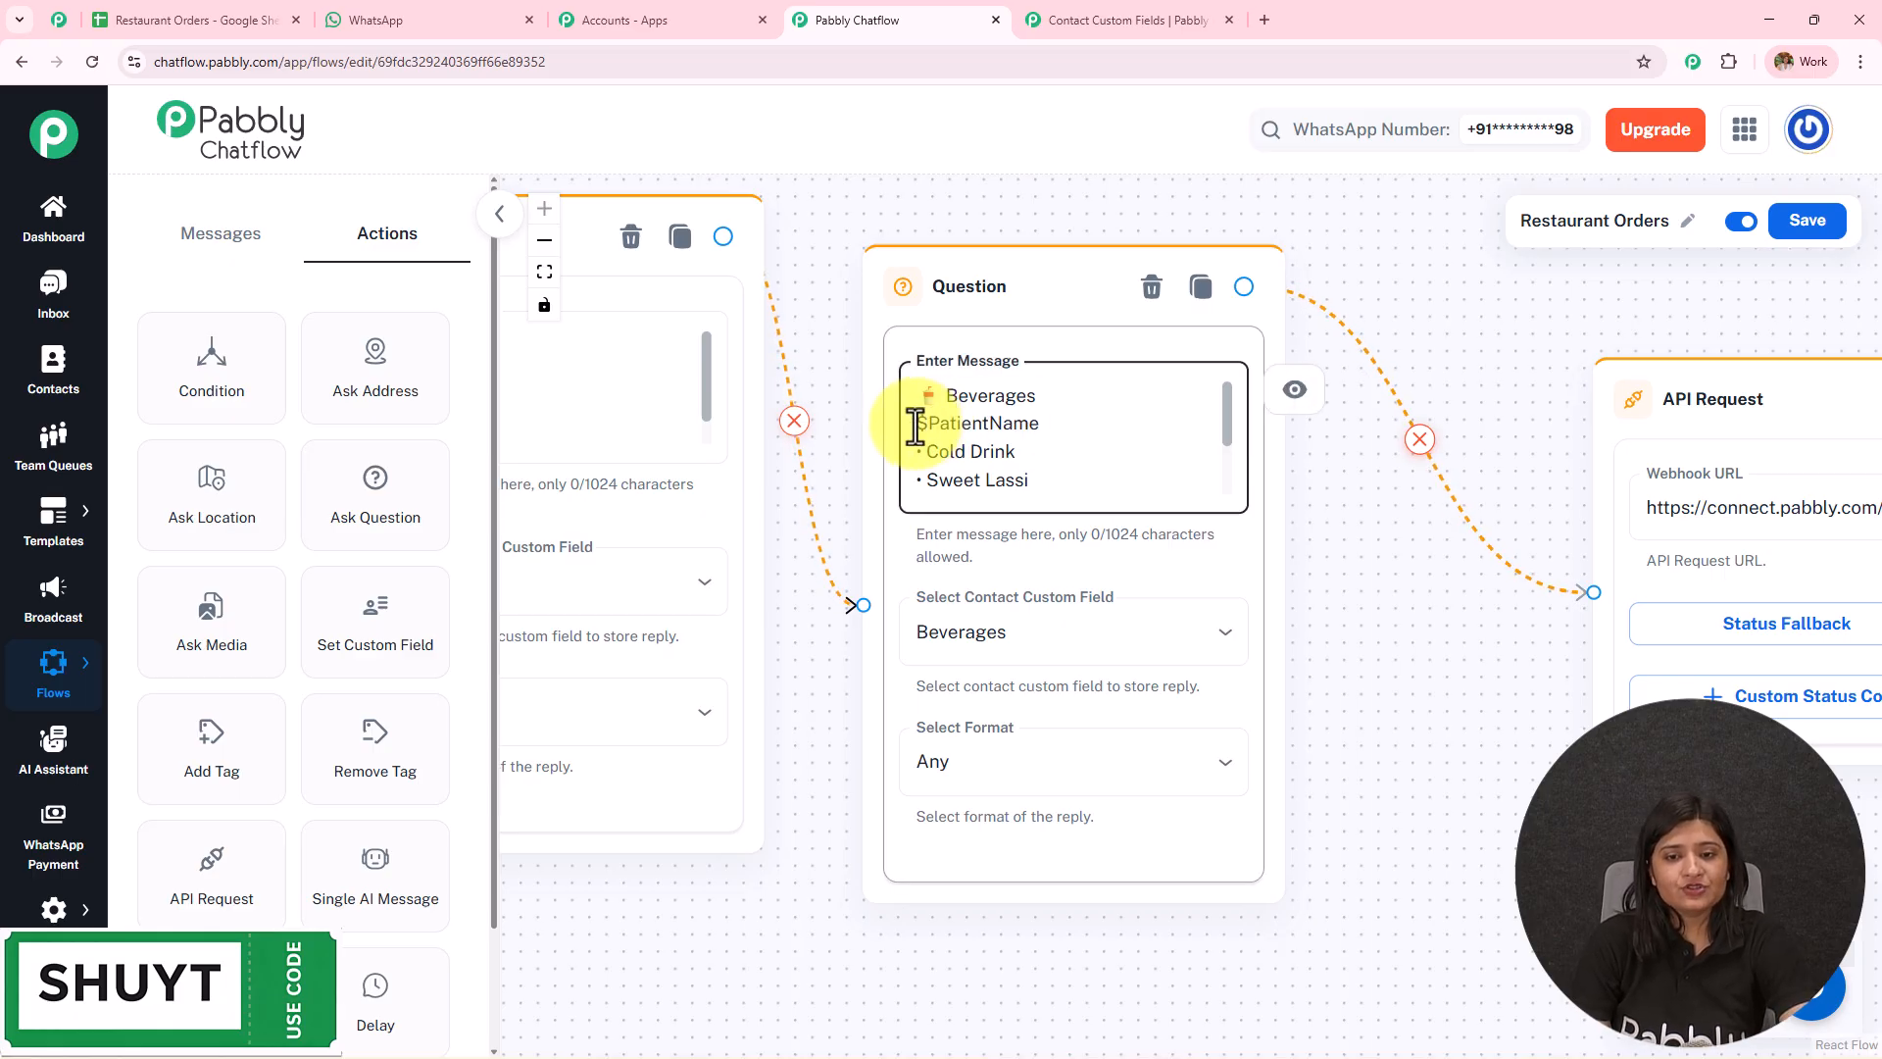
Remove the $PatientName variable from the Beverages question's message, keeping the blank line below its heading.
triple_click(1064, 424)
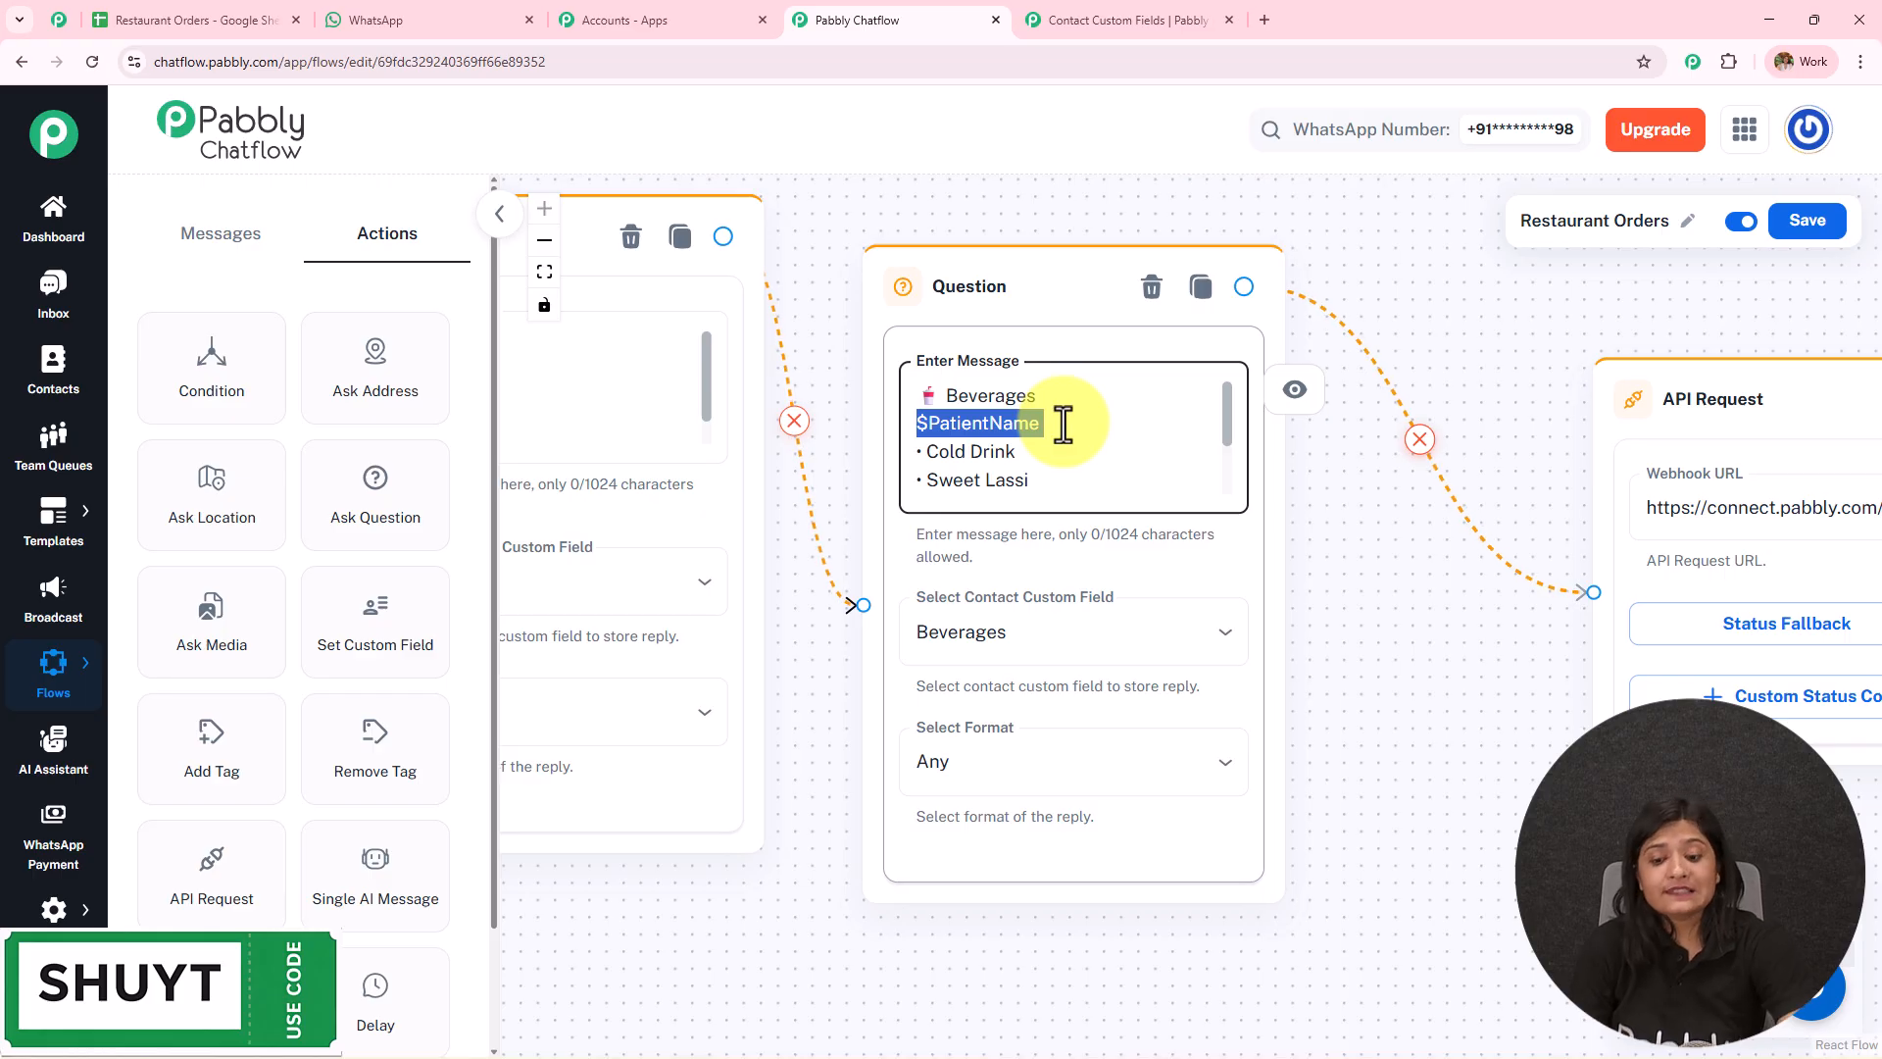
key("BackSpace")
key("Return")
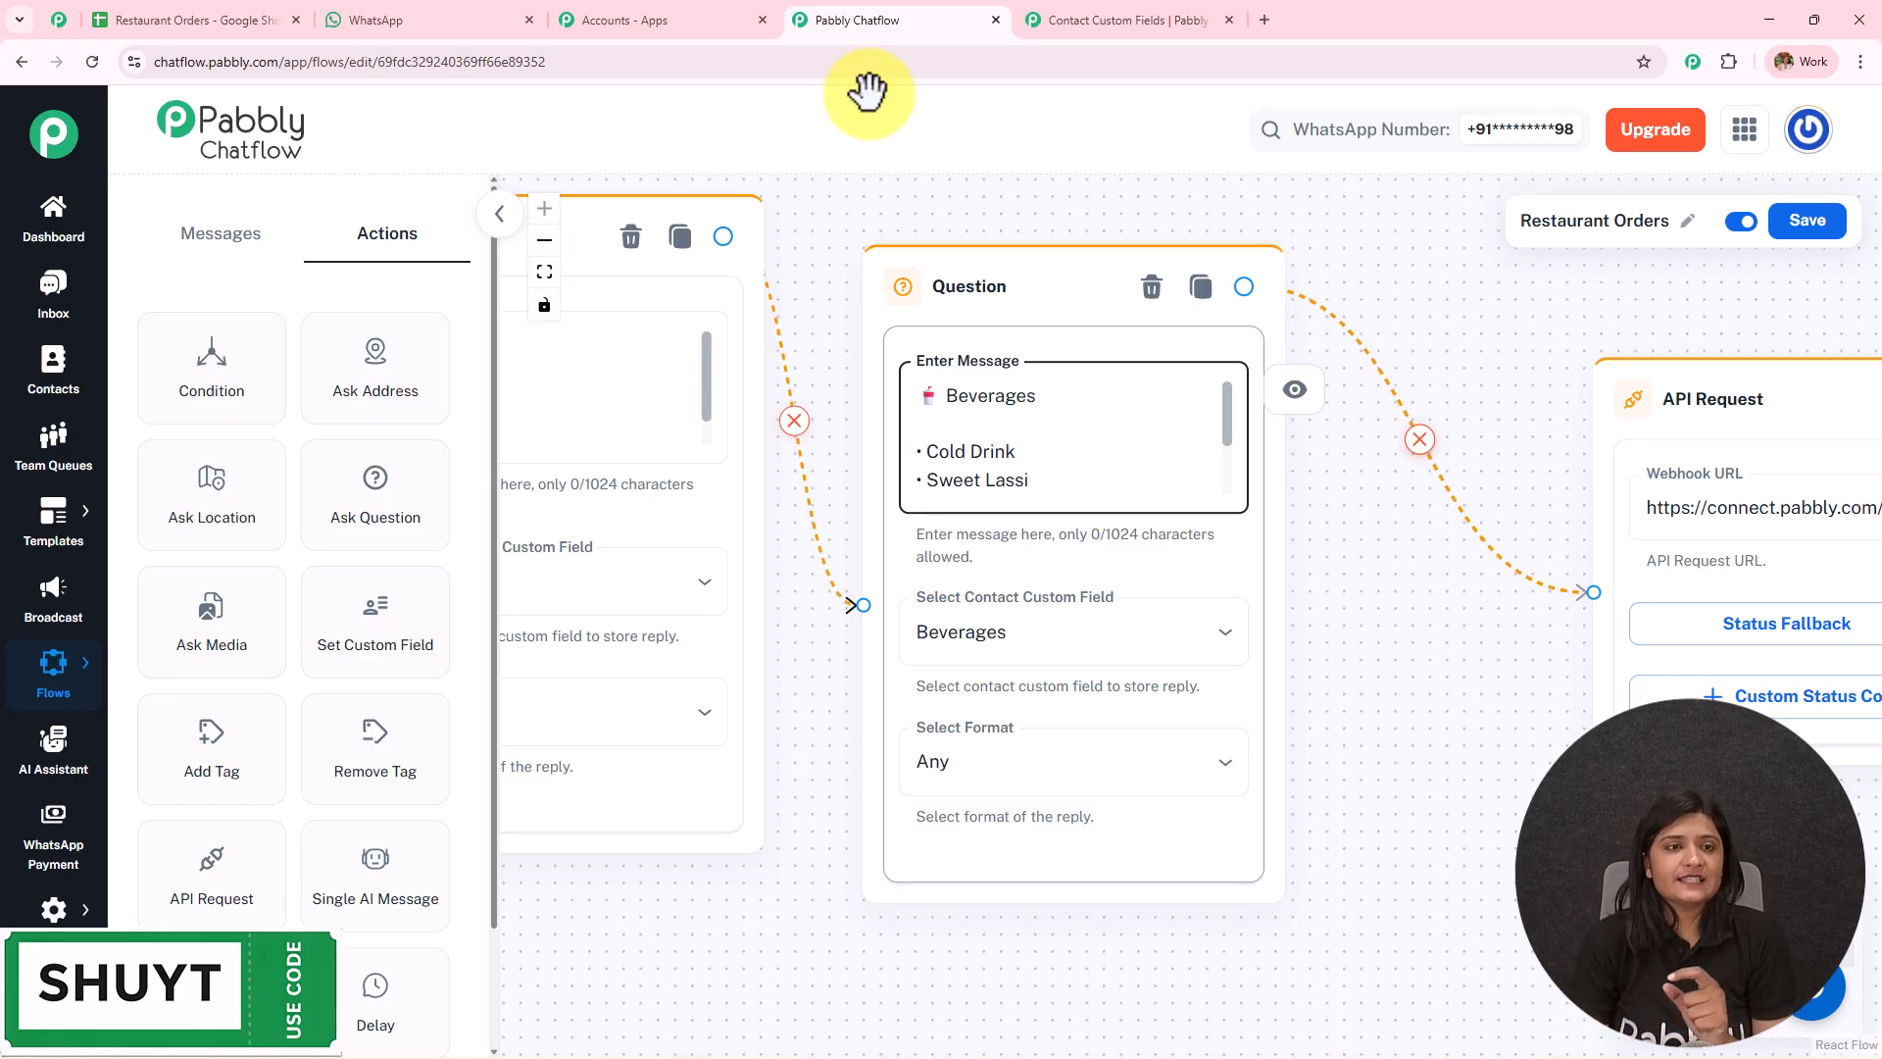
Switch to WhatsApp and examine the replies given to the Veggies & Curries and Rice questions in the Chatflow Chatbot chat.
left_click(516, 12)
scroll(1241, 481, "up", 1)
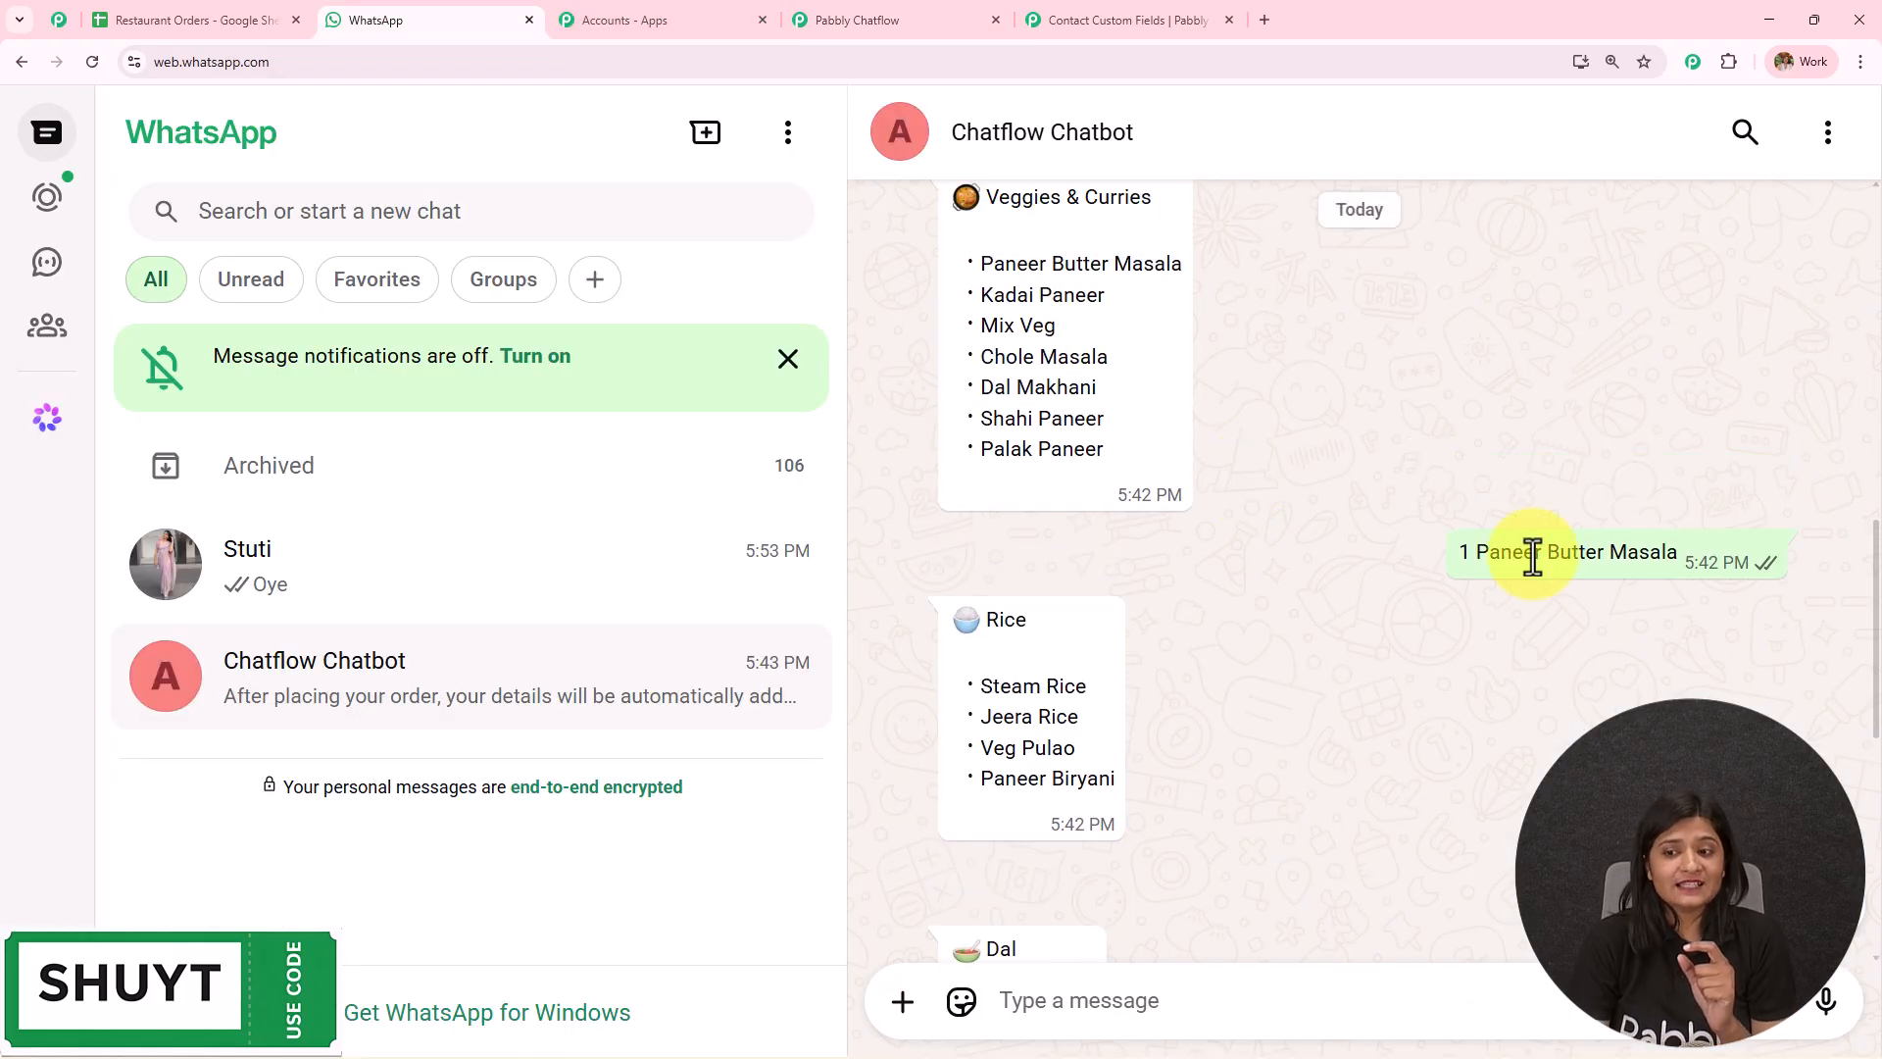
scroll(1582, 575, "down", 3)
triple_click(1582, 574)
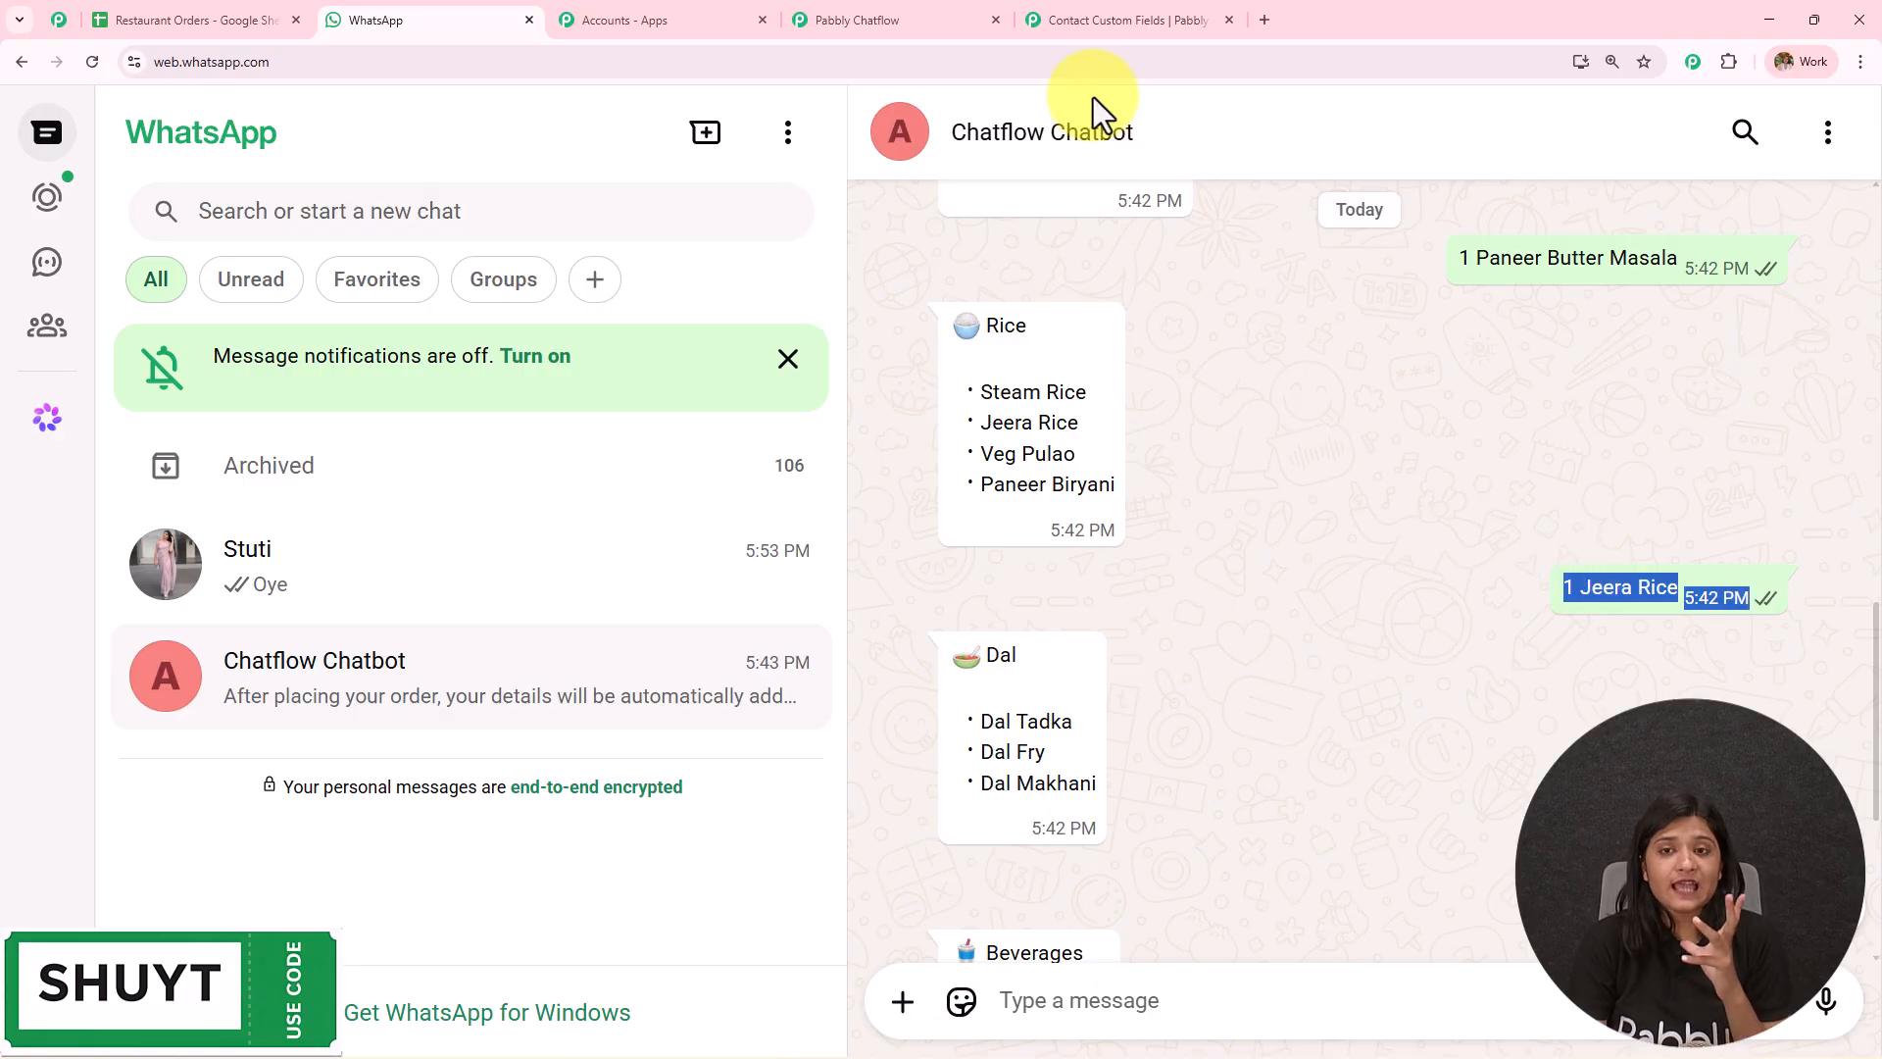
Return to the Restaurant Orders flow in Pabbly Chatflow and review the Question nodes back to the welcome Text Button.
left_click(1102, 18)
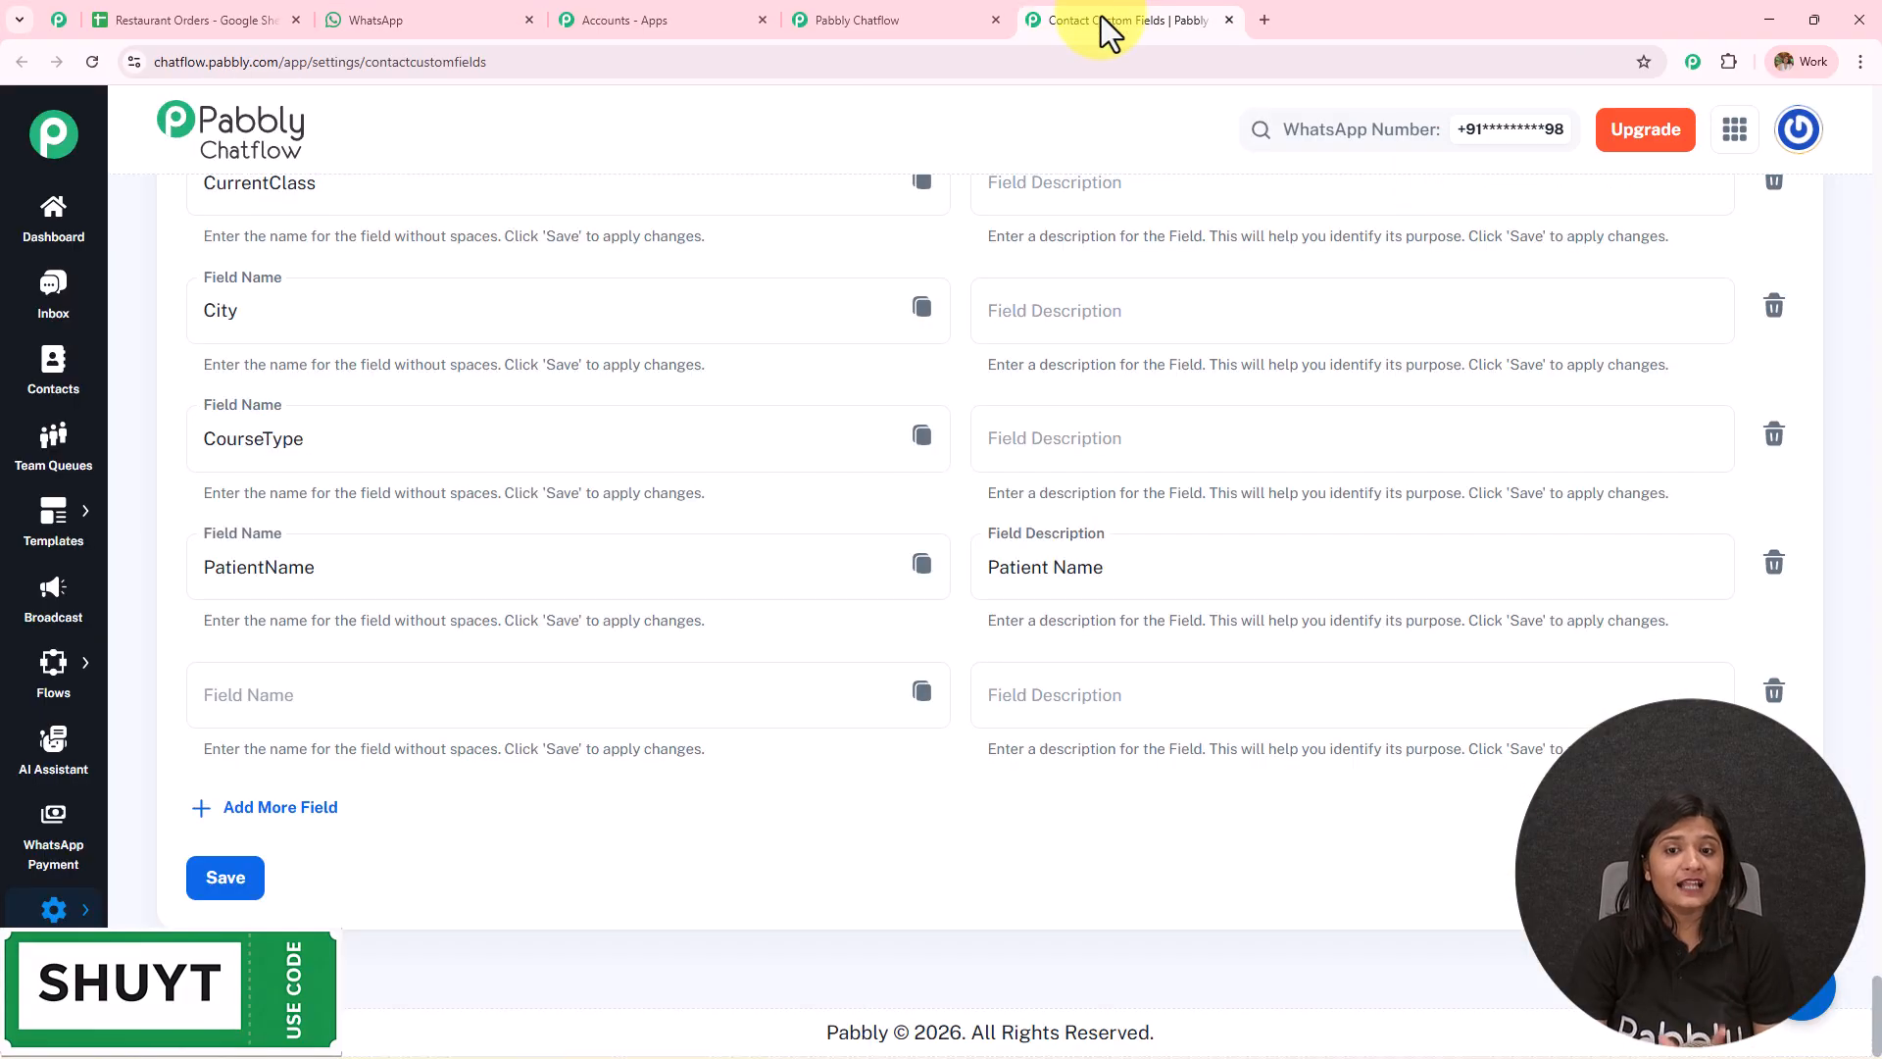
left_click(928, 15)
left_click_drag(1399, 621, 730, 610)
scroll(1126, 740, "down", 5)
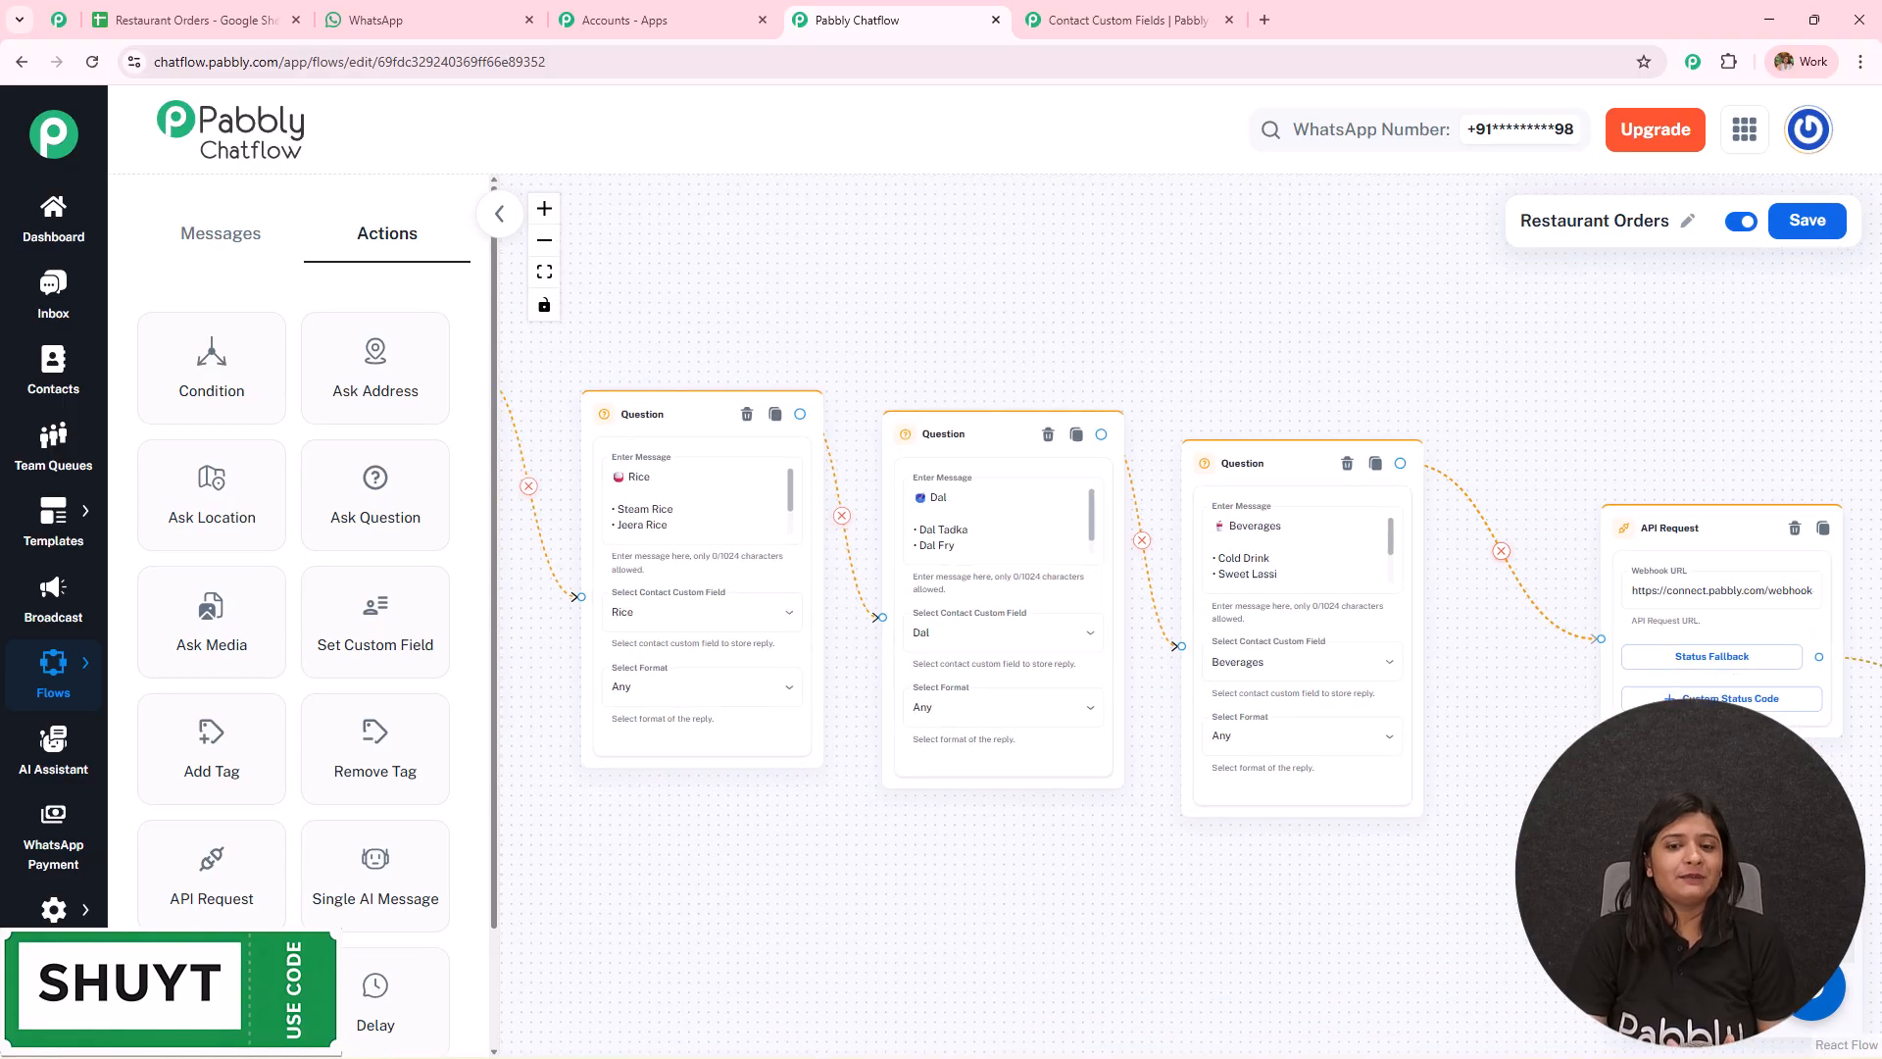
left_click_drag(1636, 799, 1867, 841)
left_click_drag(627, 894, 1359, 883)
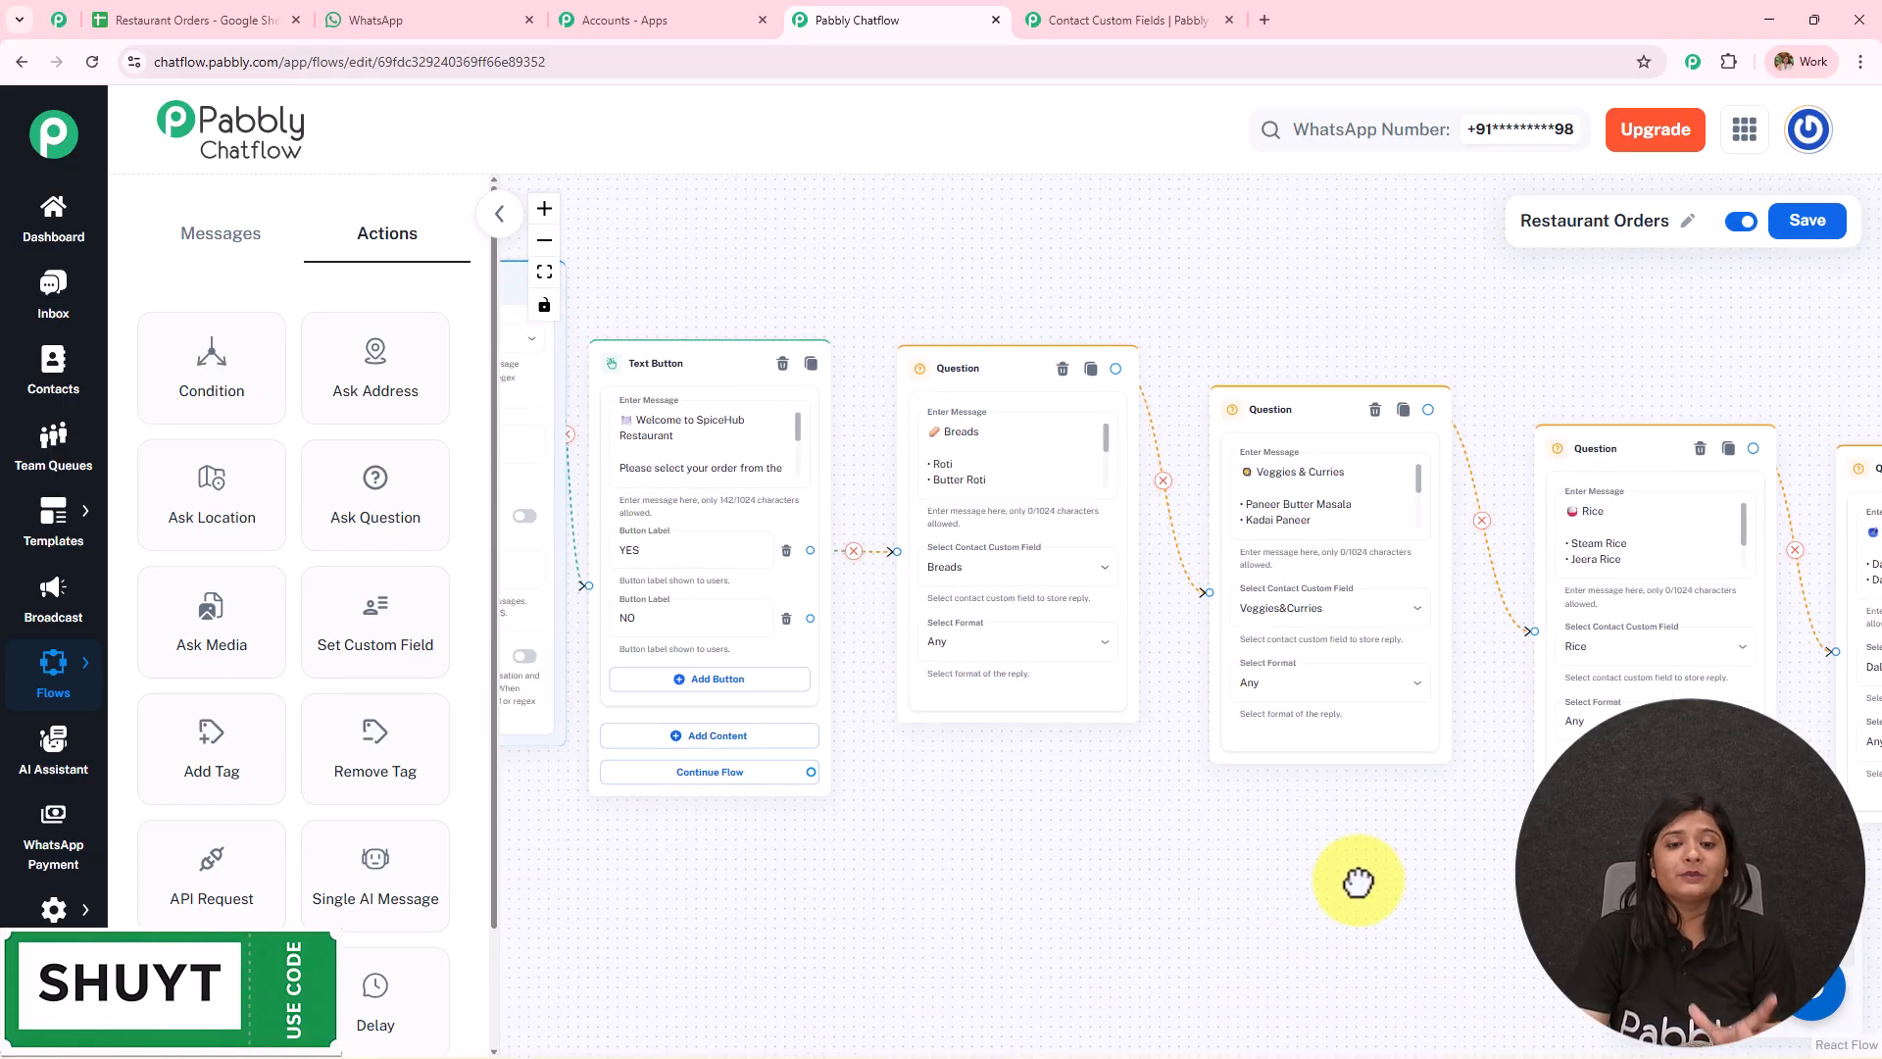